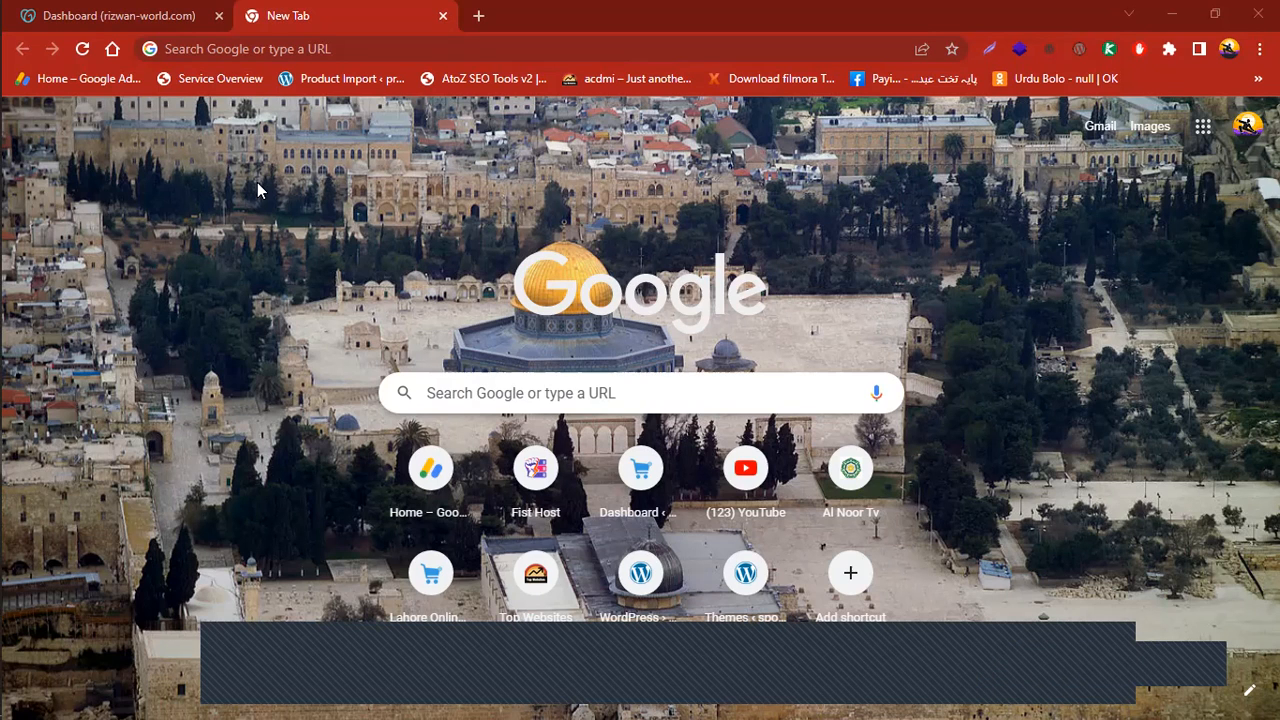
Move between the new-tab page and the rizwan-world.com GoDaddy dashboard, scrolling through the dashboard
click(153, 18)
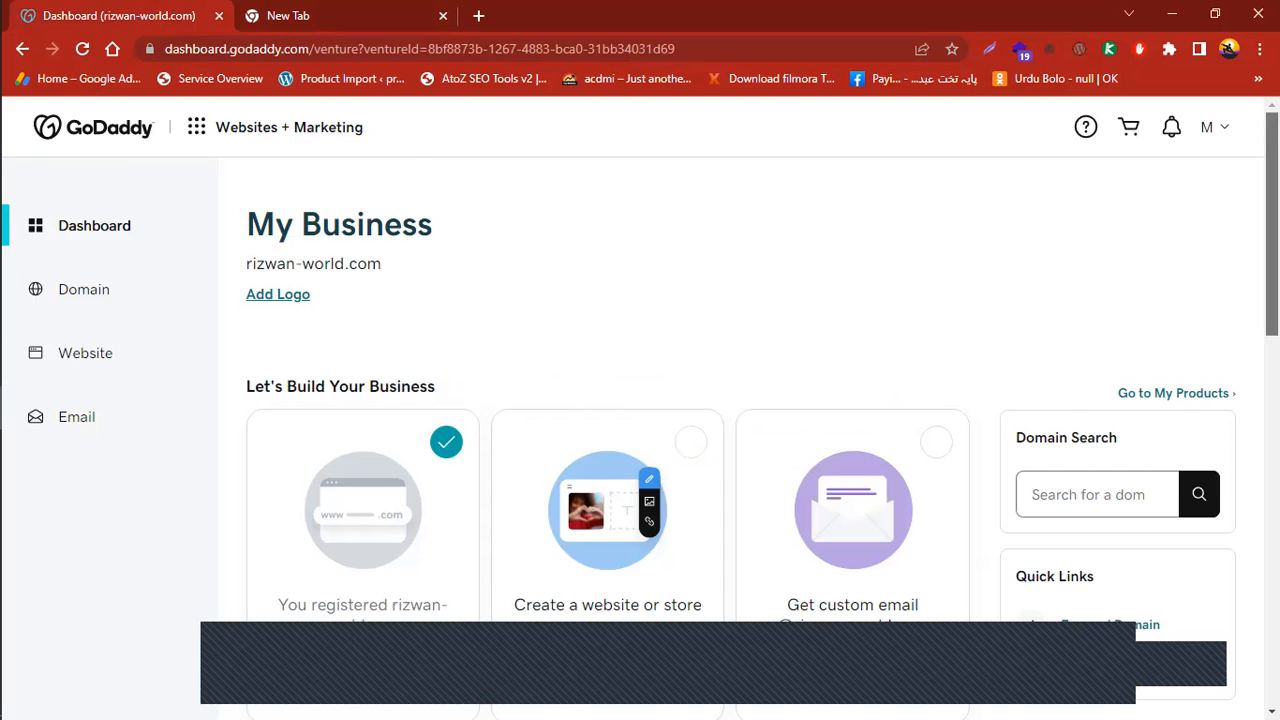
click(1222, 130)
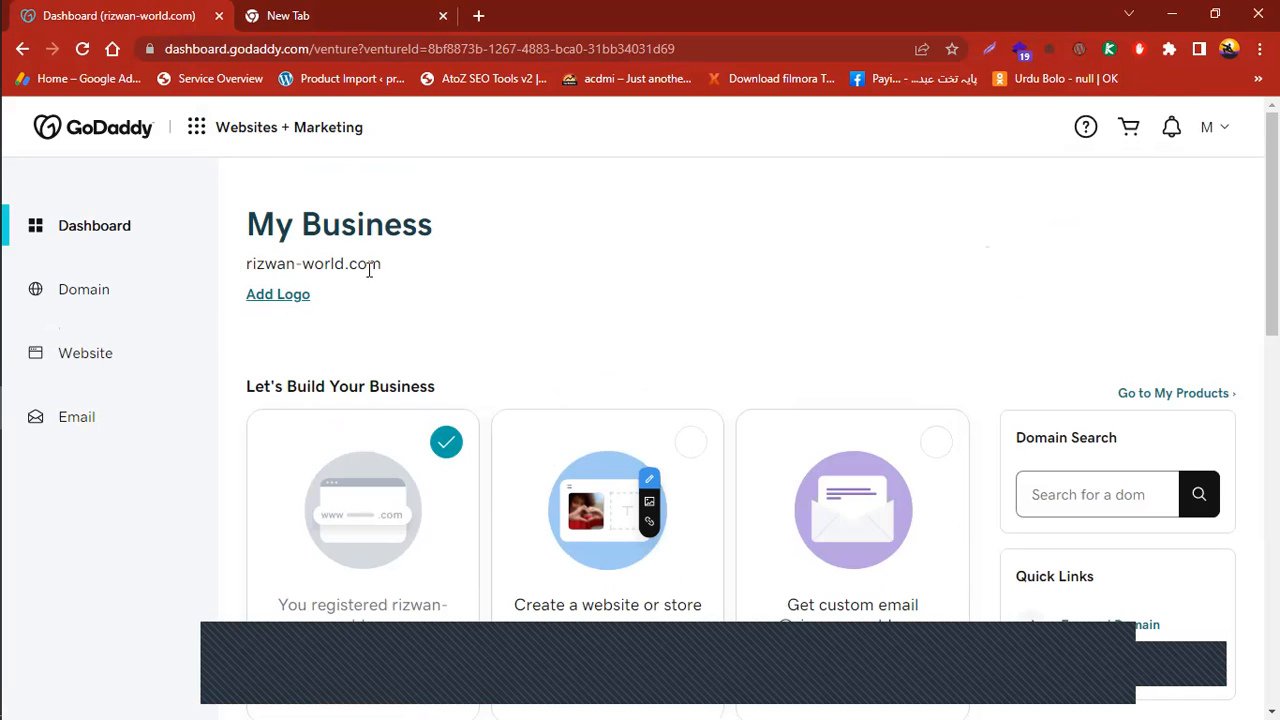
scroll(620, 240, down, 4)
scroll(897, 180, up, 4)
click(362, 12)
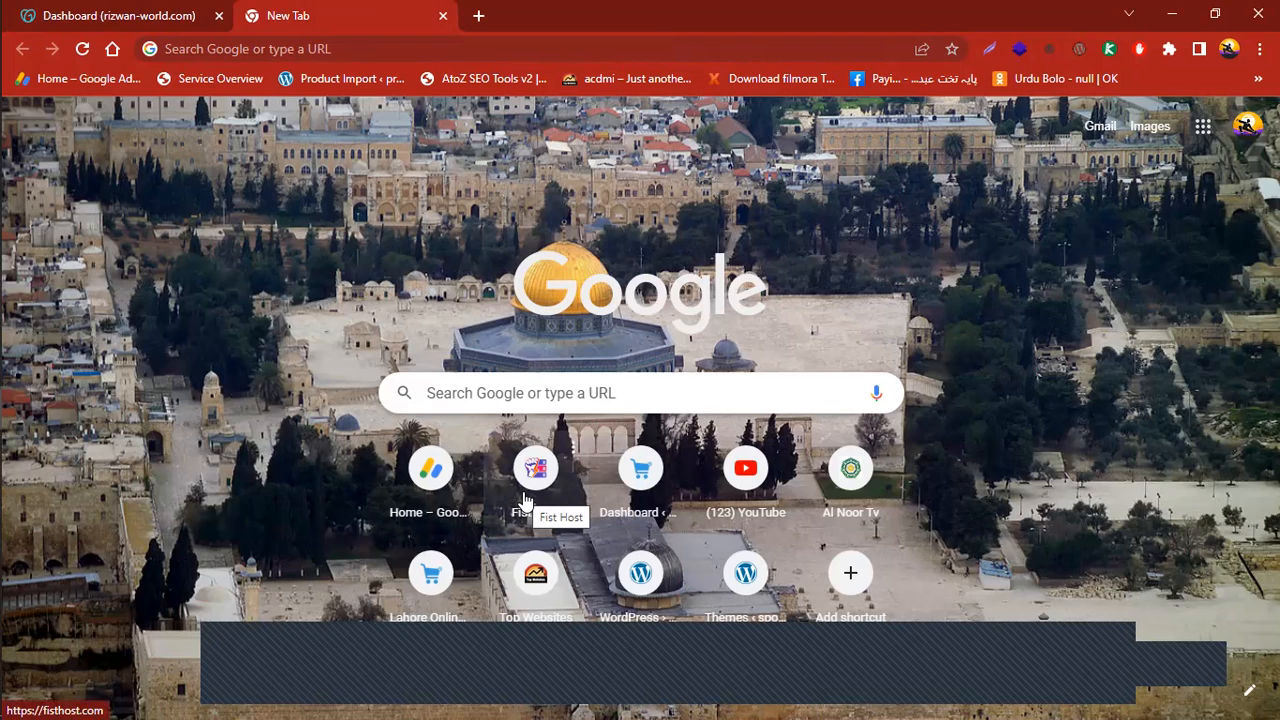
click(98, 13)
scroll(320, 154, down, 2)
scroll(608, 400, down, 7)
scroll(608, 400, up, 4)
scroll(608, 400, down, 5)
scroll(608, 400, up, 9)
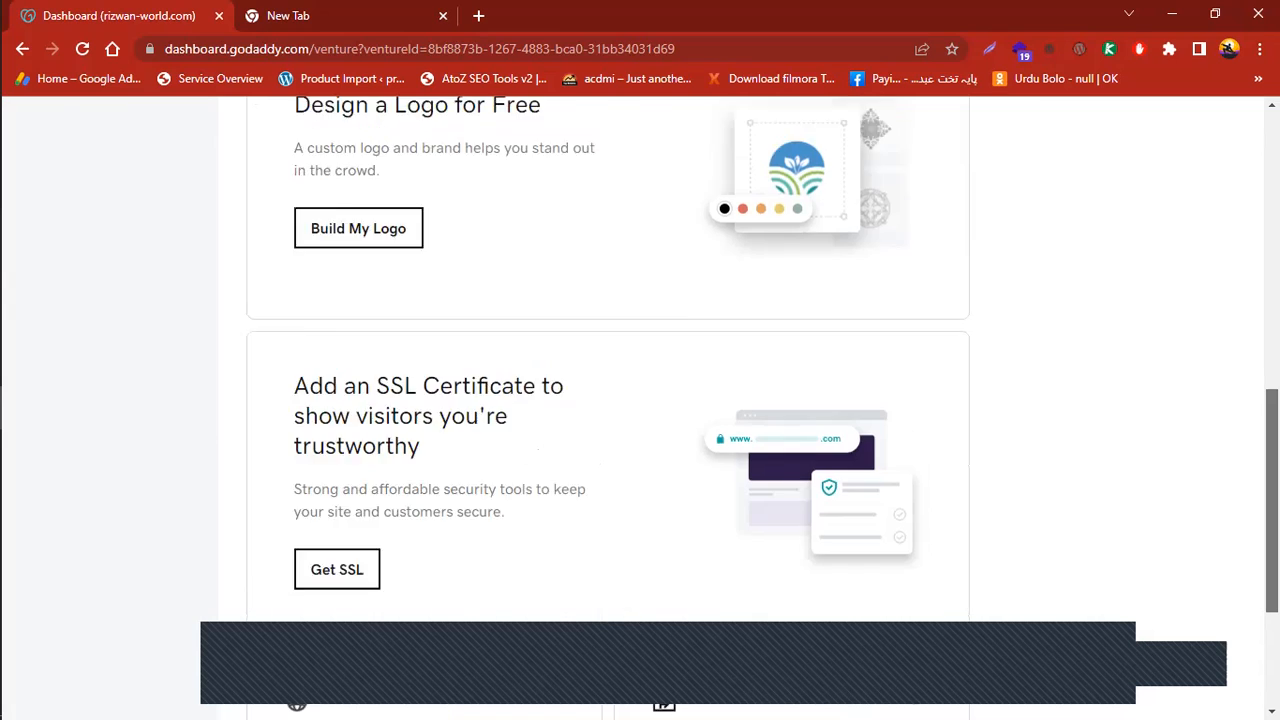
scroll(823, 254, up, 2)
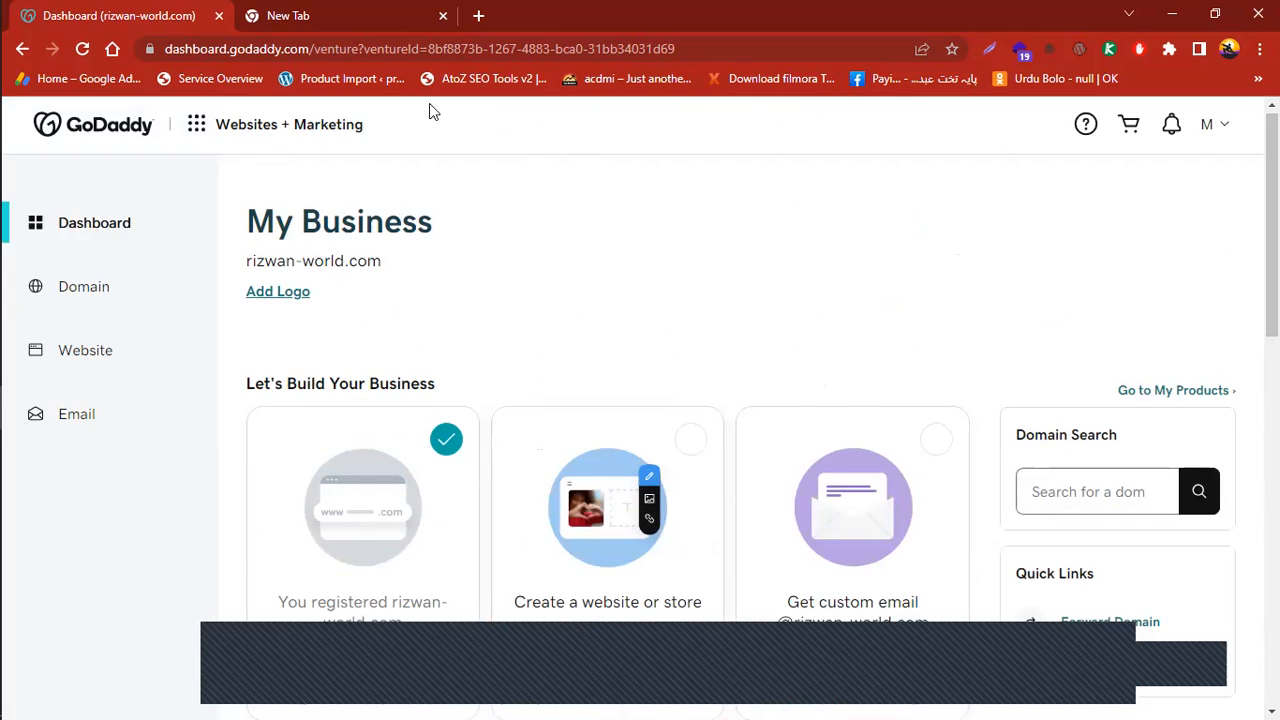
Return to the rizwan-world.com dashboard and open the M avatar account menu
click(358, 12)
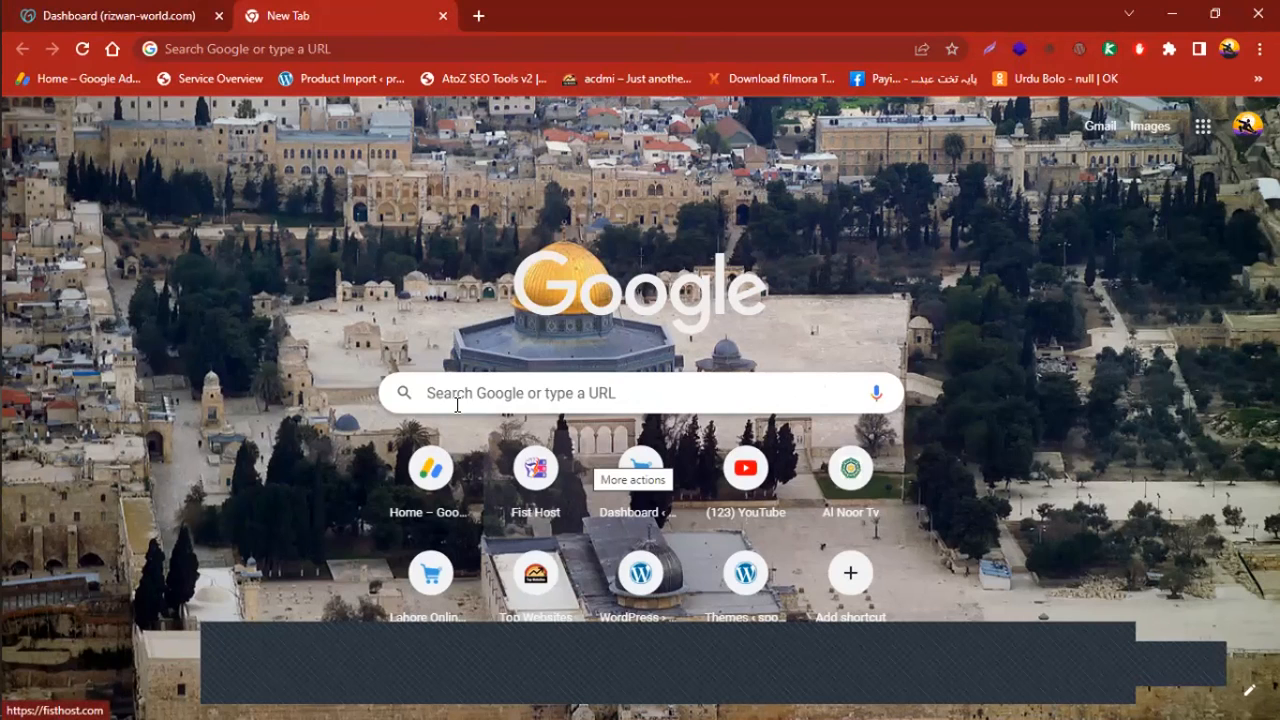
click(56, 10)
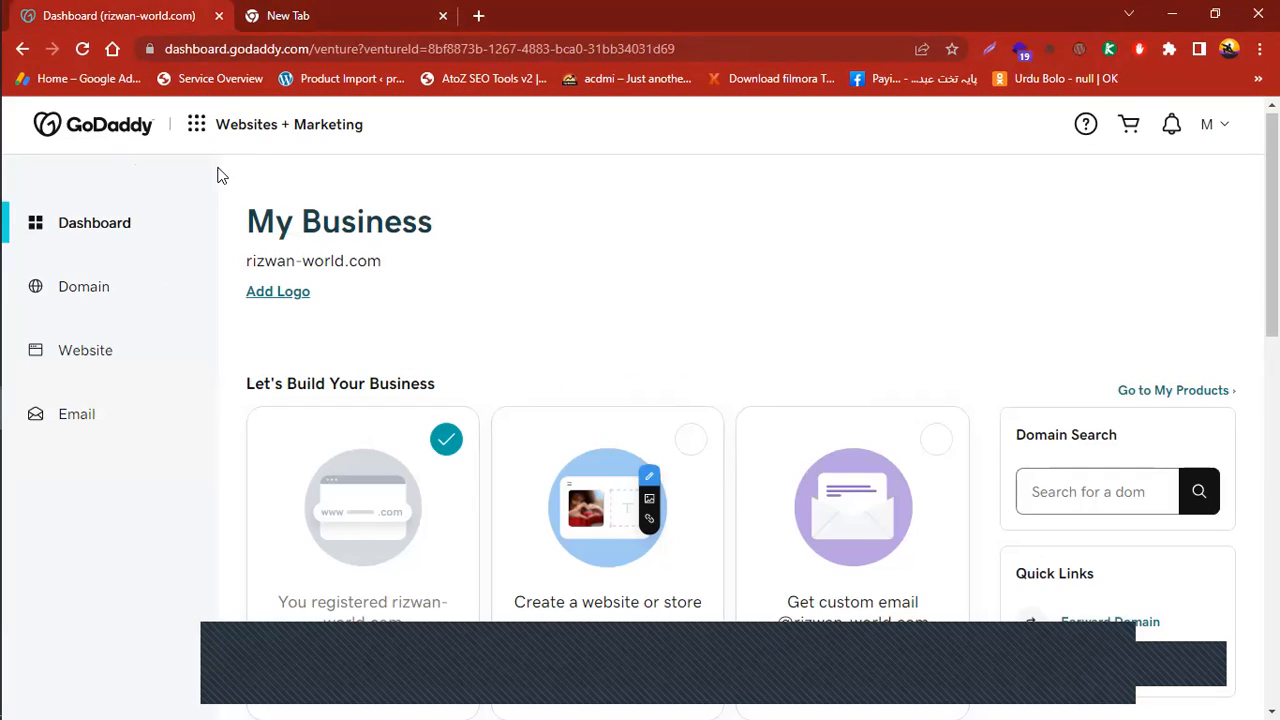
scroll(293, 174, up, 1)
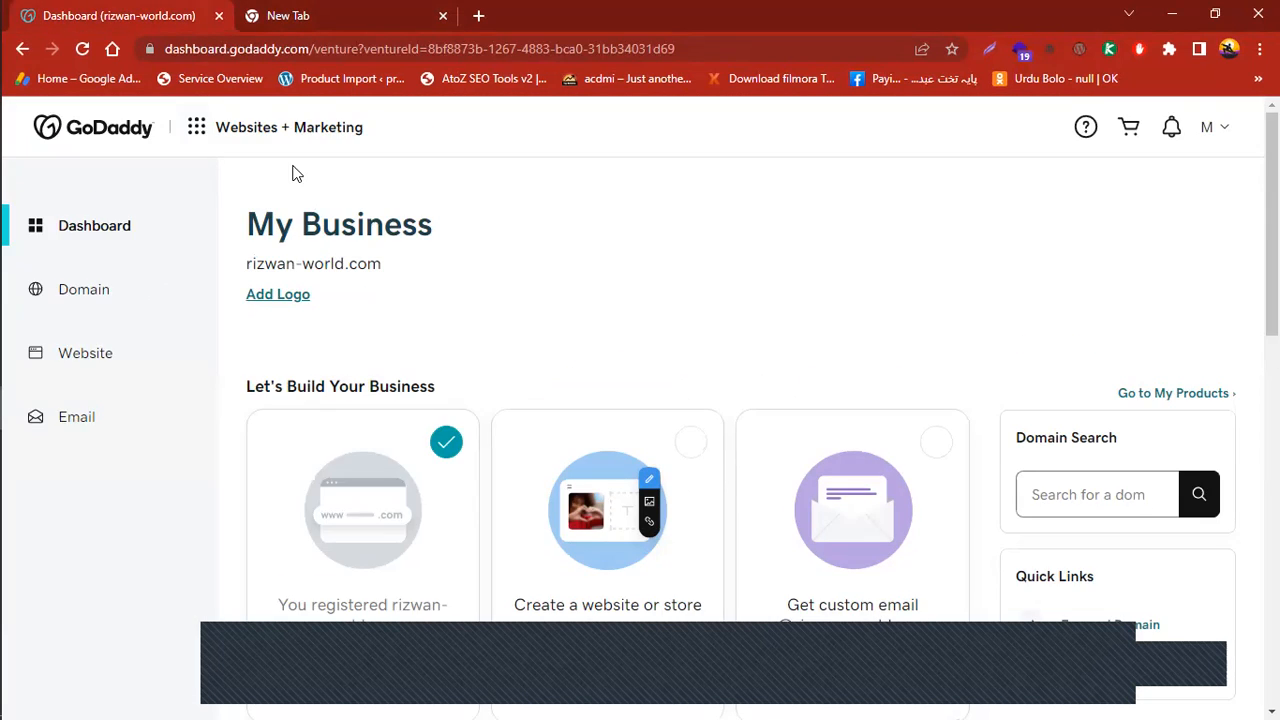
click(1222, 136)
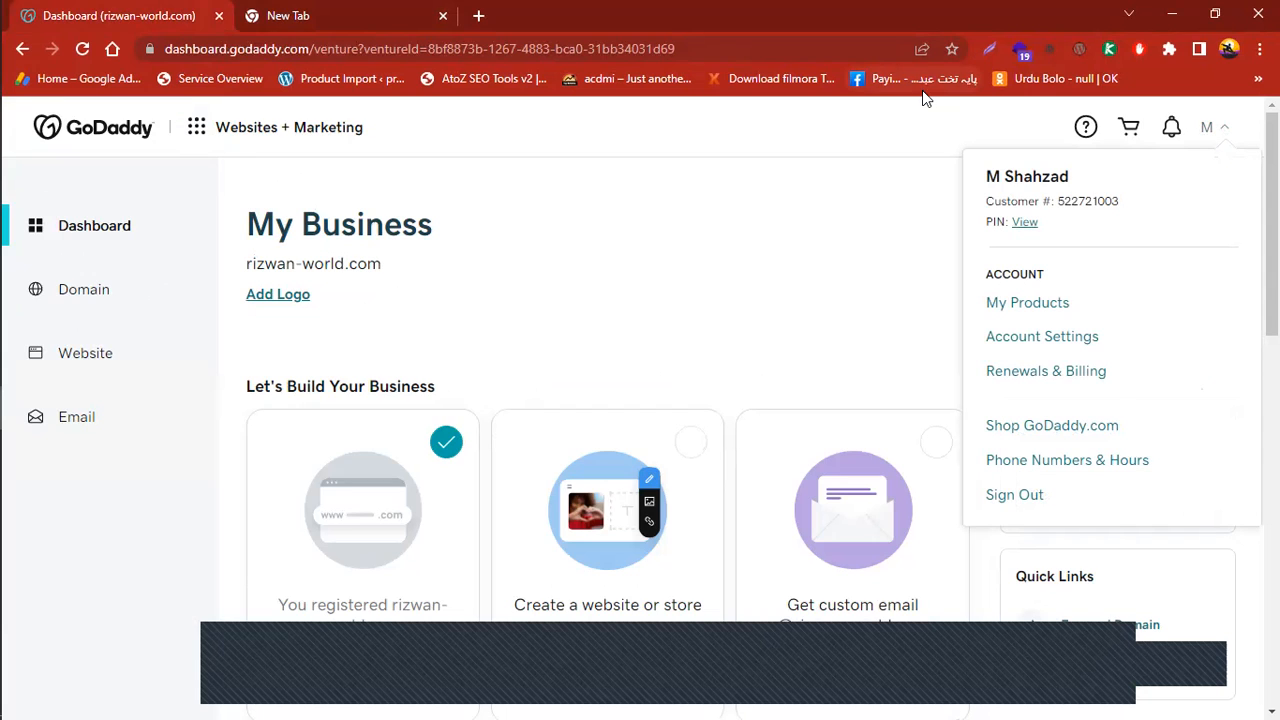
Open My Products listing rizwan-world.com, scroll through it, then go to the New Tab page
click(1020, 314)
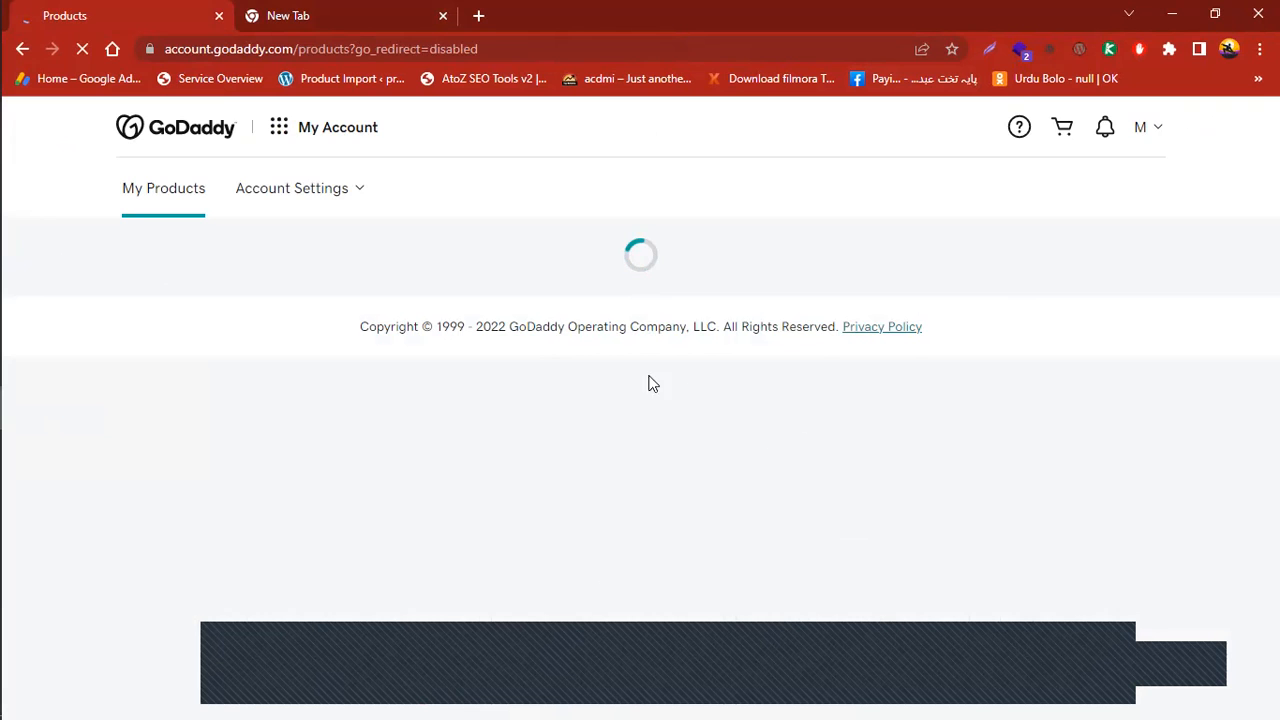
scroll(1202, 236, down, 1)
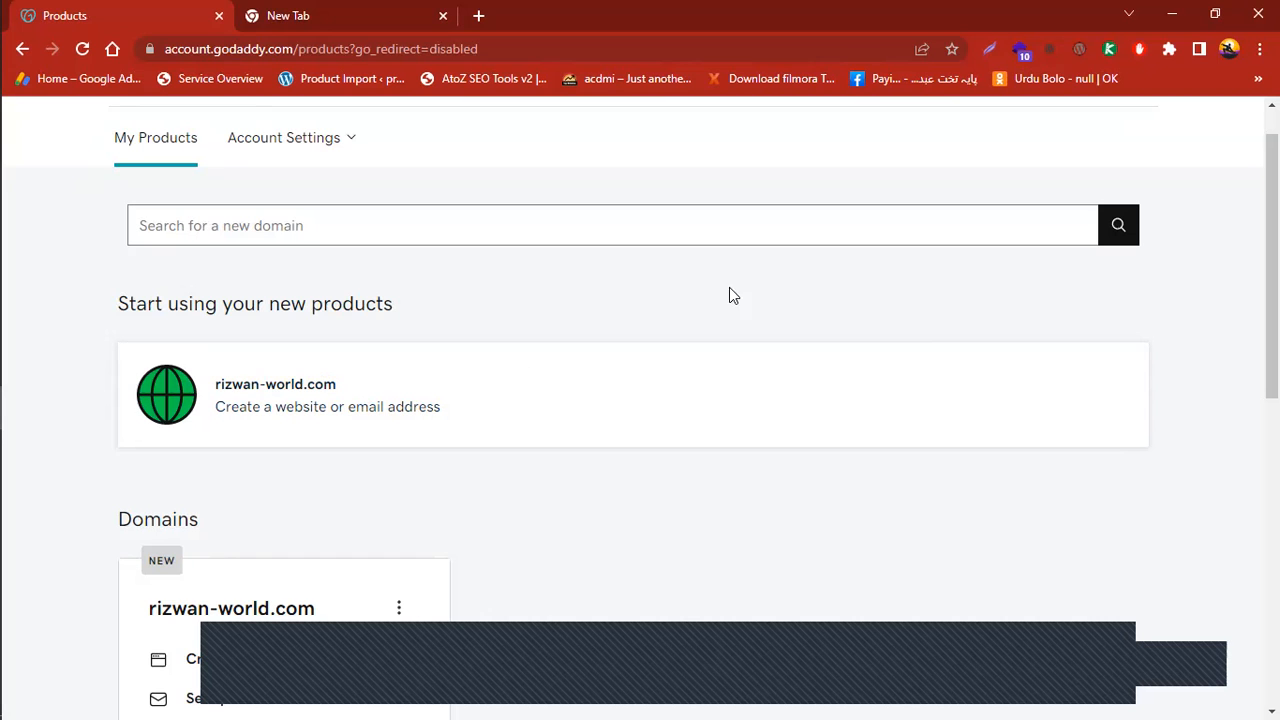
scroll(1272, 270, down, 4)
scroll(640, 400, up, 7)
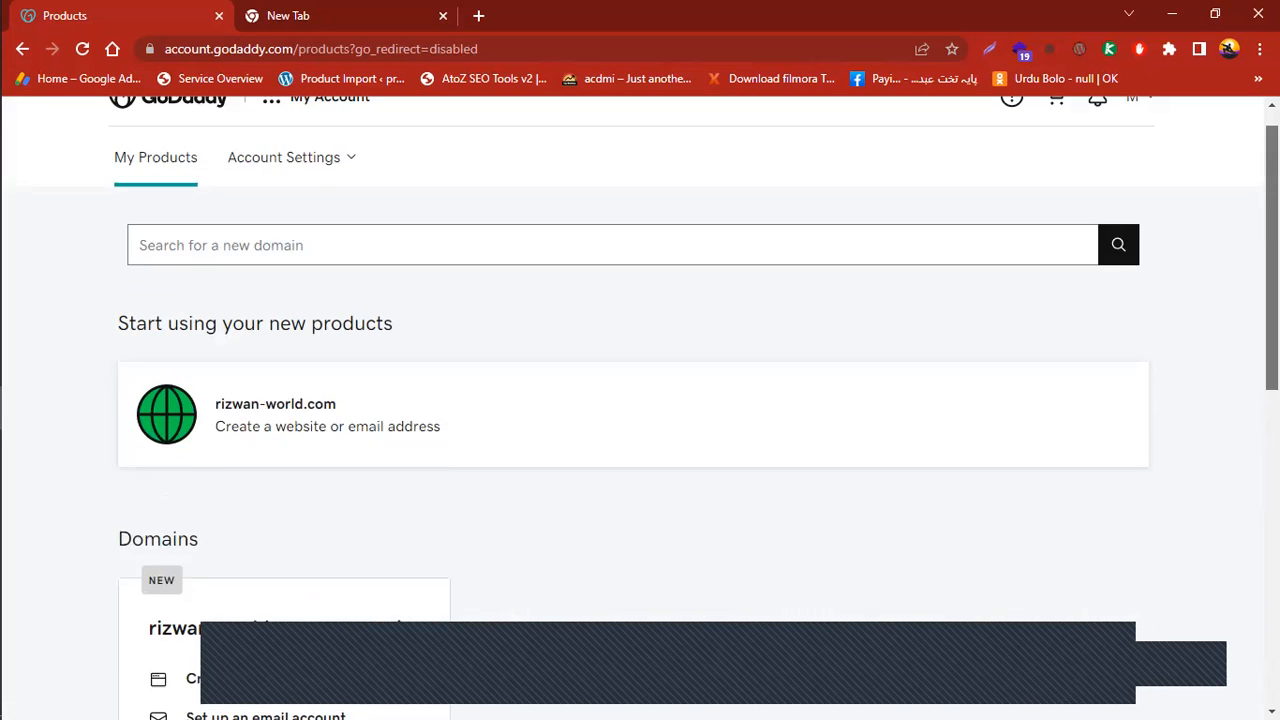
click(340, 12)
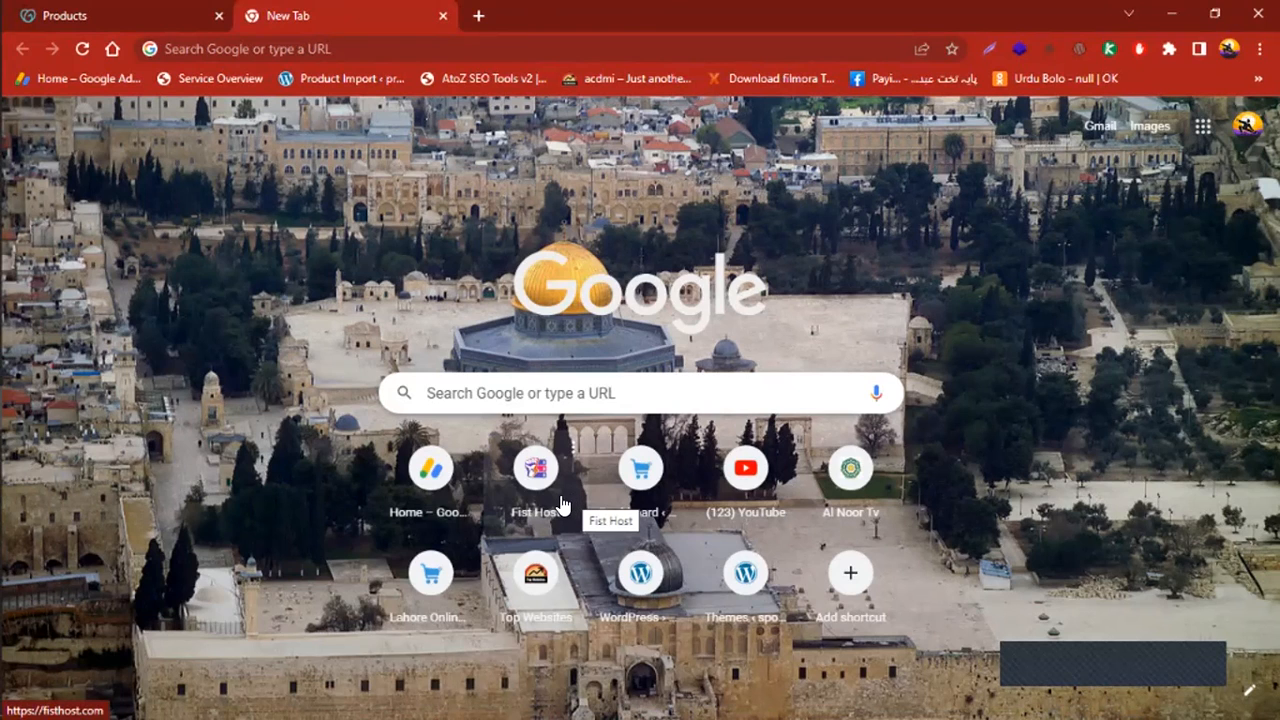
Load fisthost.com and log in to the Fist Host client area
click(345, 40)
text(fis)
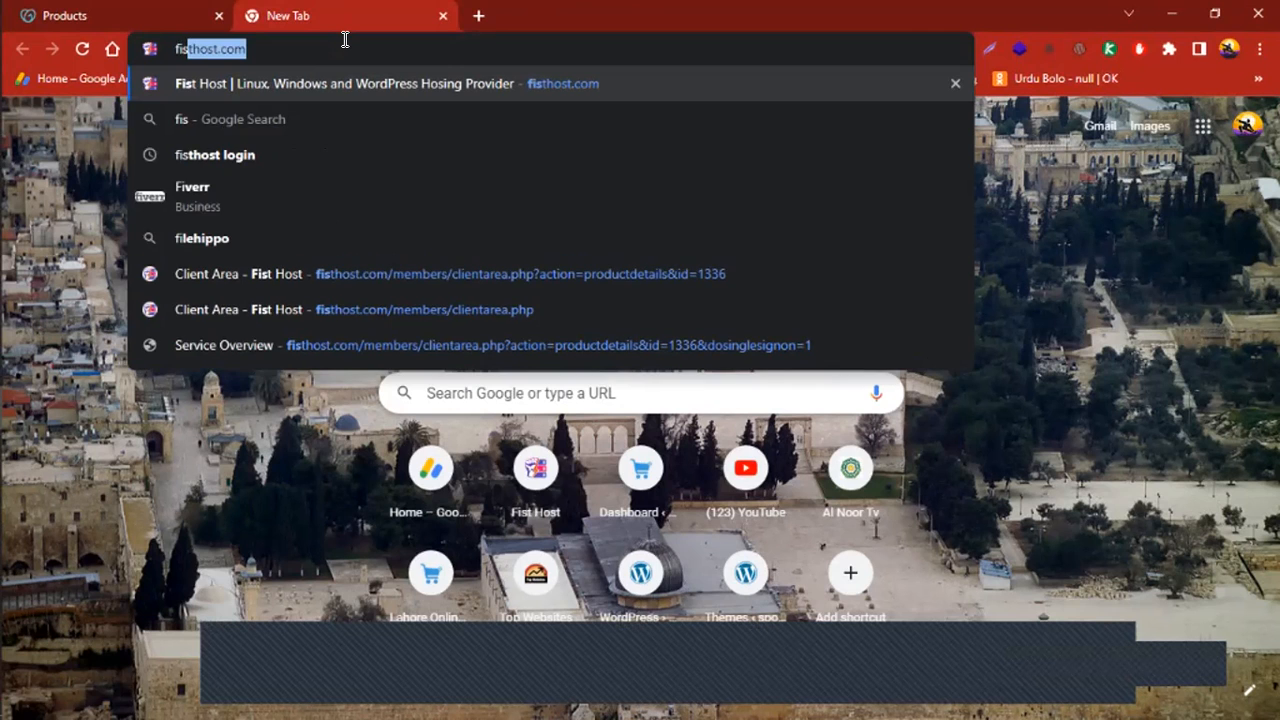
text(thos)
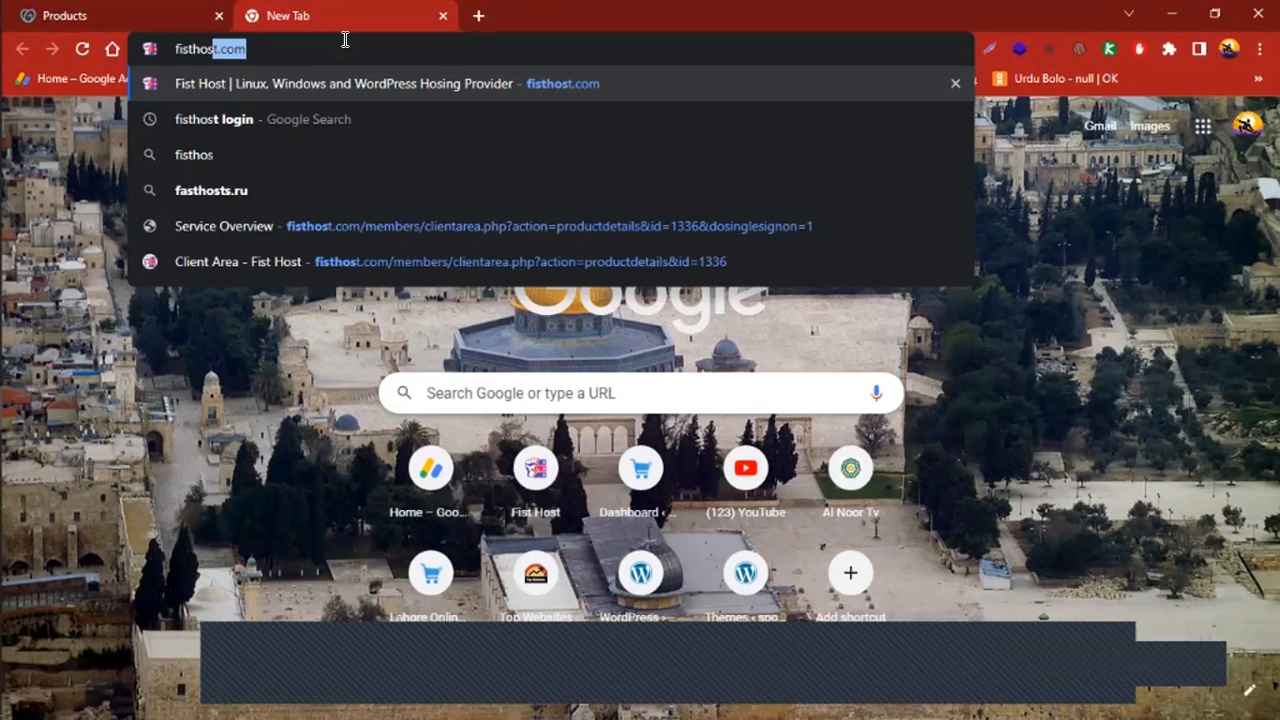
key(Return)
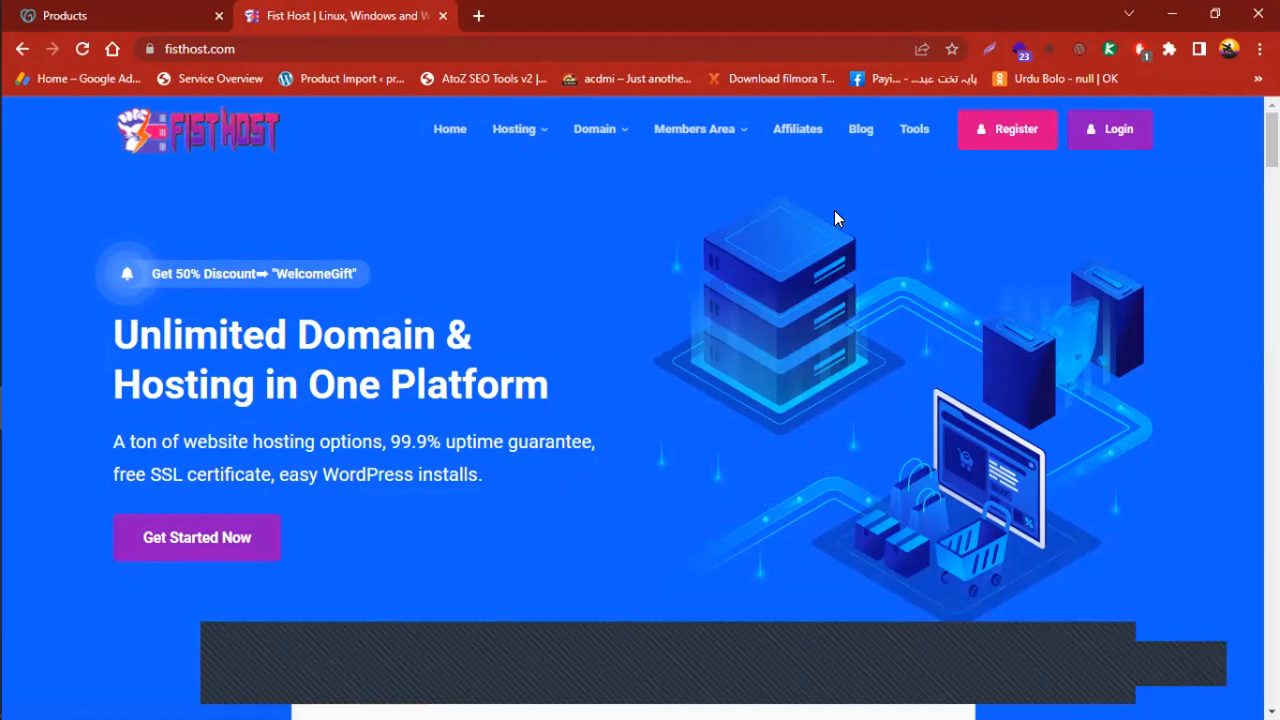
click(1117, 133)
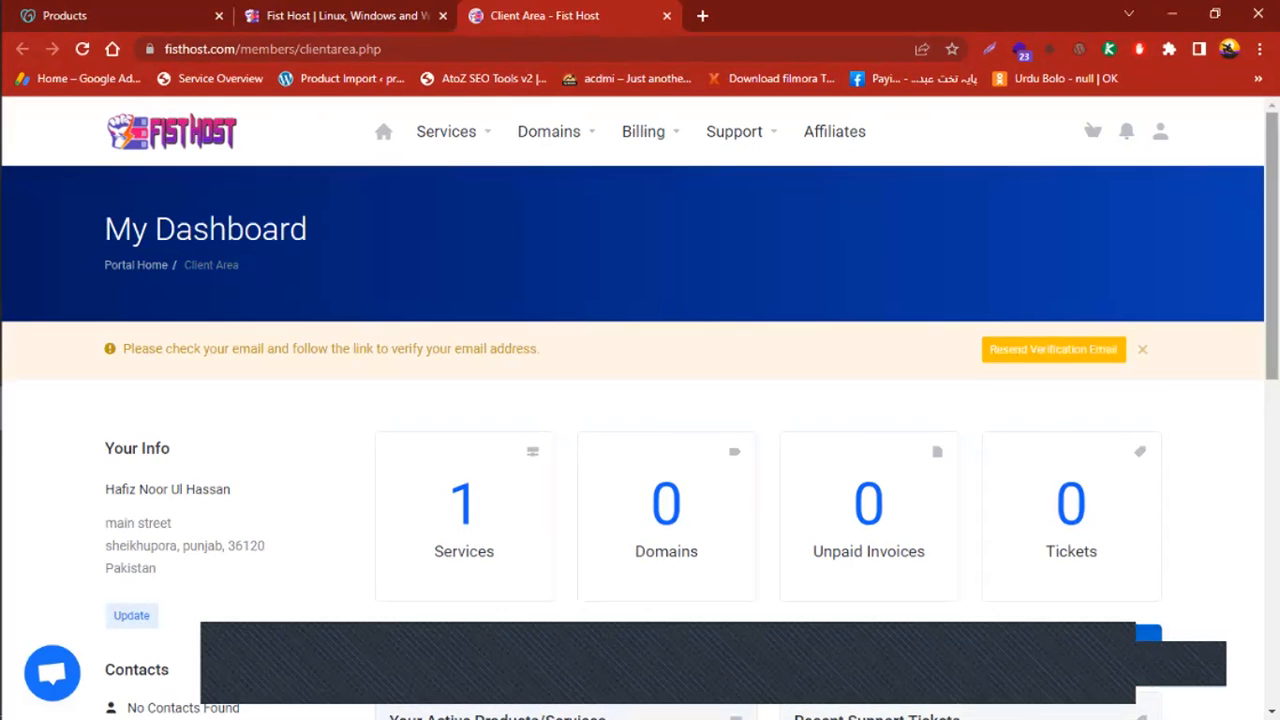
Scroll the client area dashboard, then return to the fisthost.com homepage tab with Ctrl+Shift+Tab
scroll(1134, 300, down, 4)
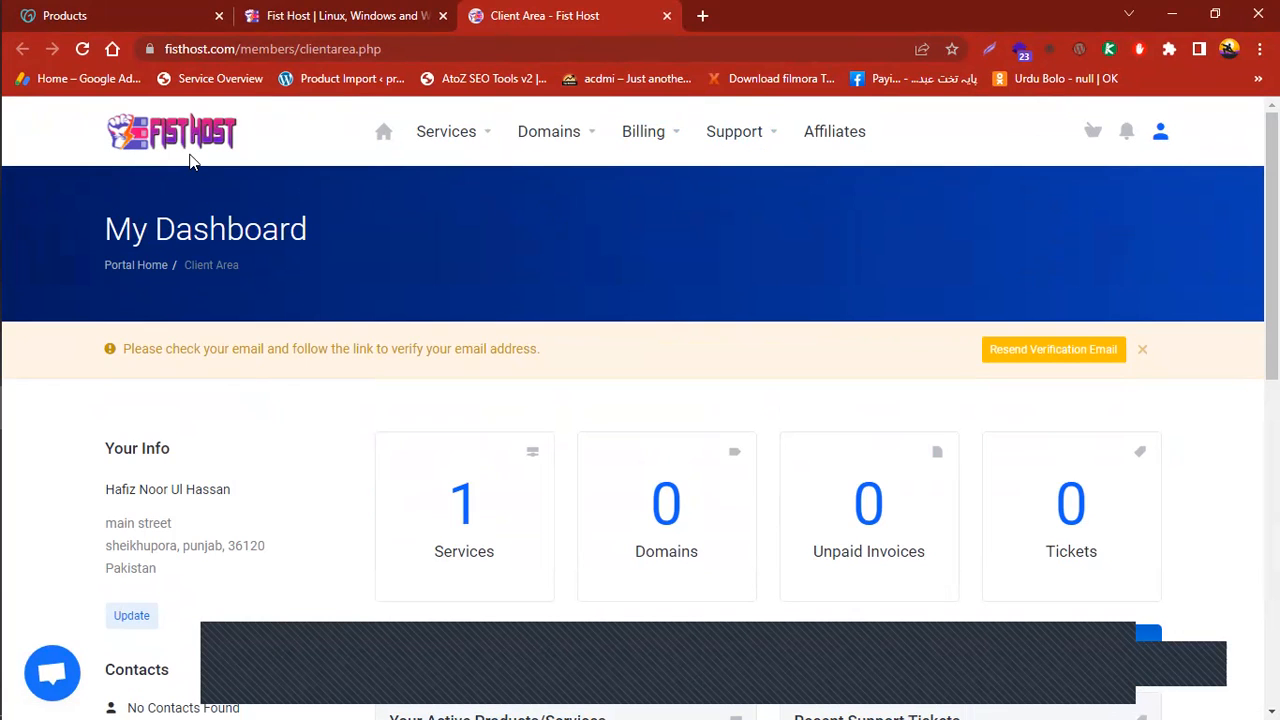
key(ctrl+shift+Tab)
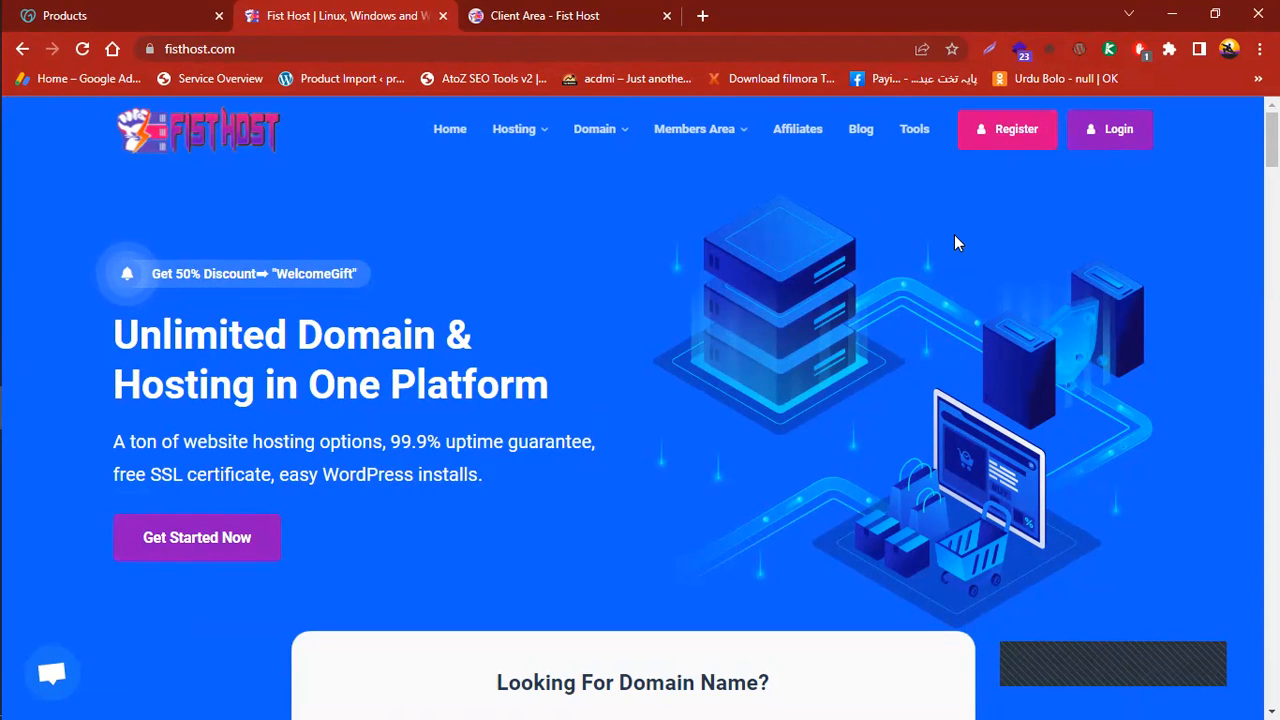
click(588, 15)
scroll(953, 190, down, 4)
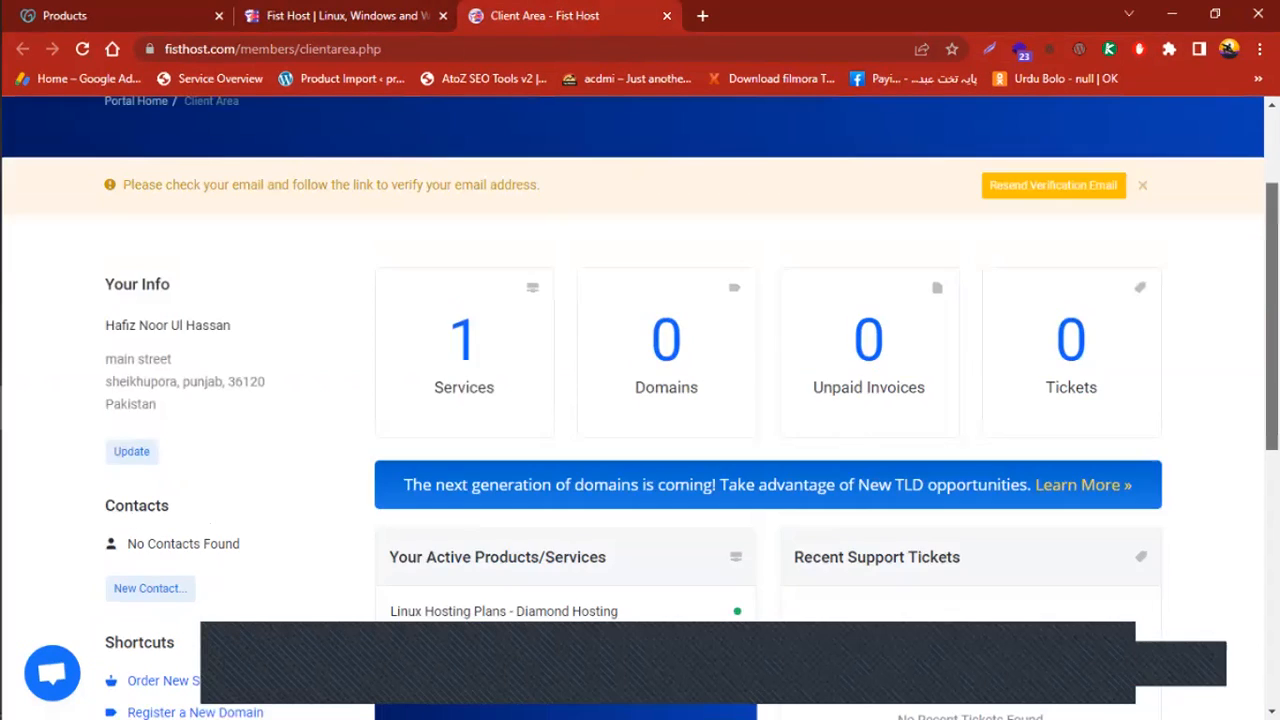
scroll(640, 400, down, 5)
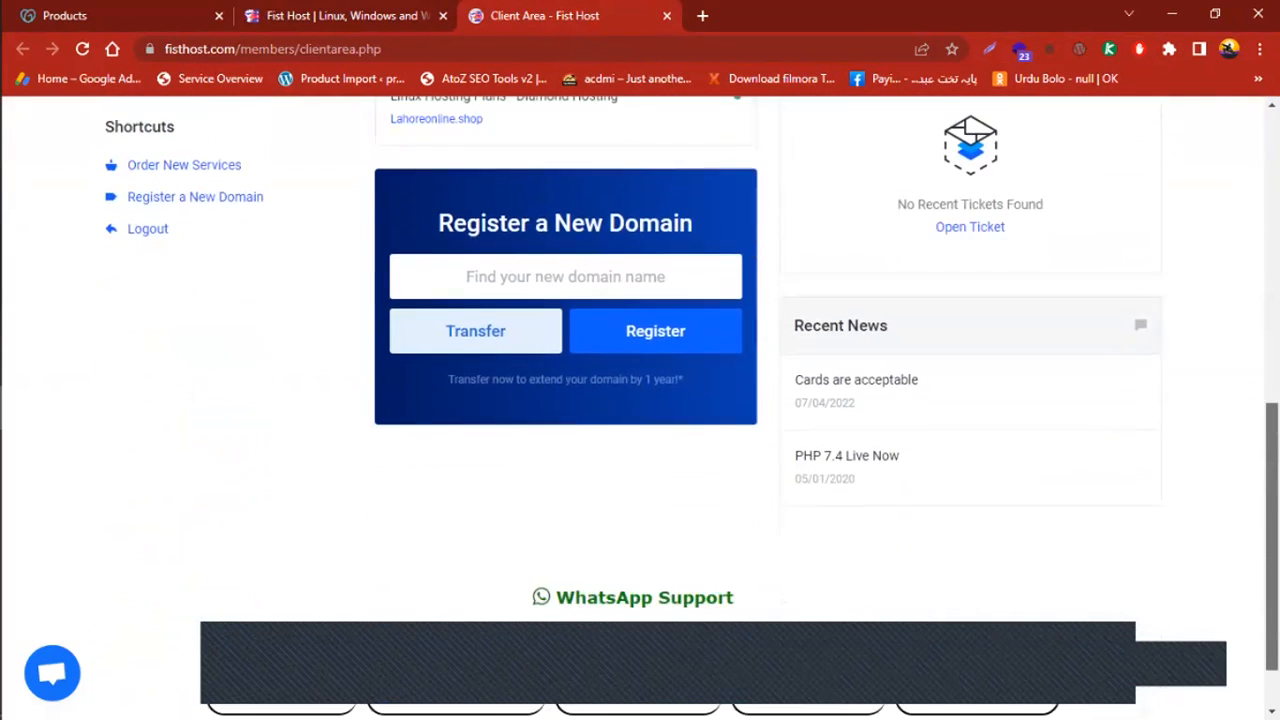
scroll(640, 400, up, 6)
scroll(986, 280, down, 1)
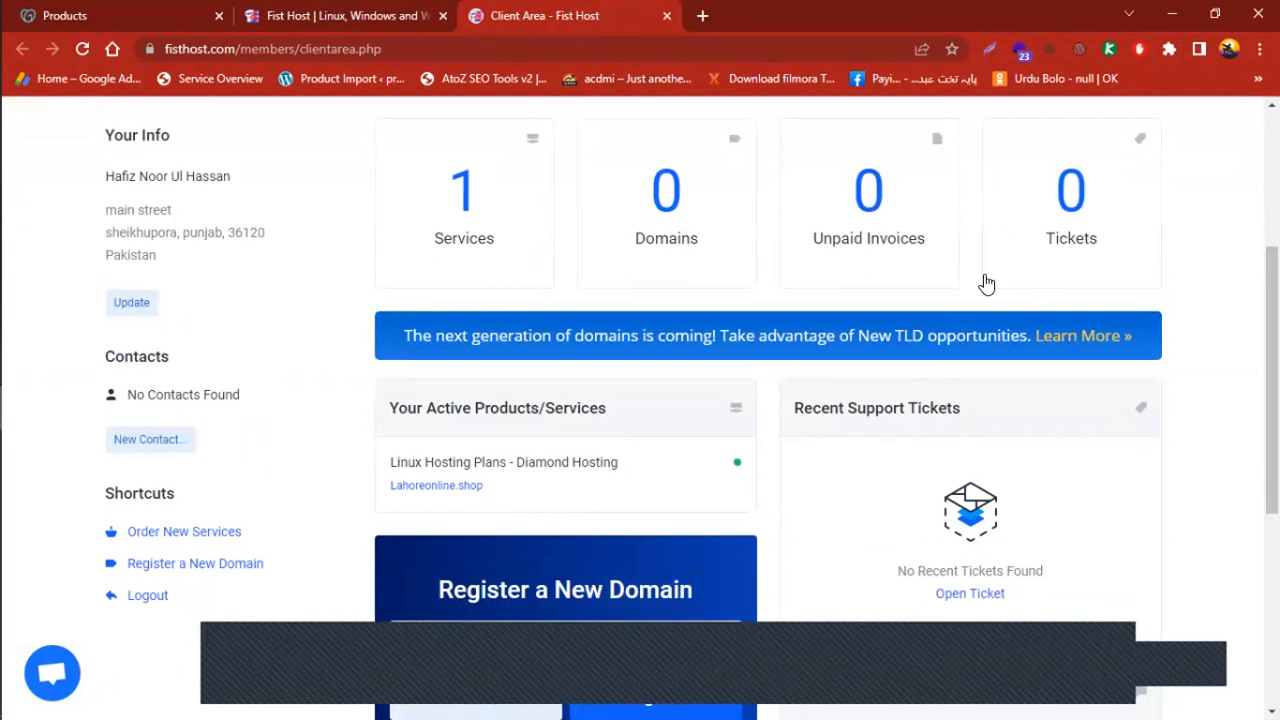
scroll(986, 280, up, 2)
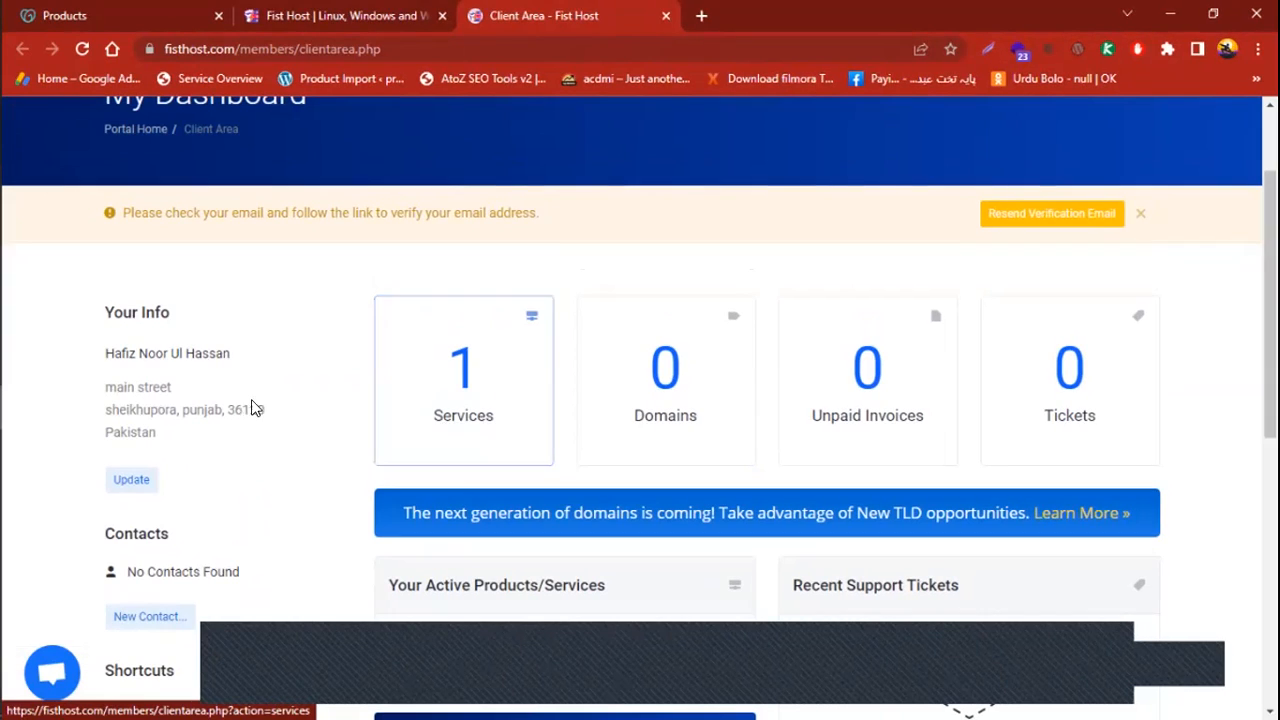
drag(101, 305, 206, 457)
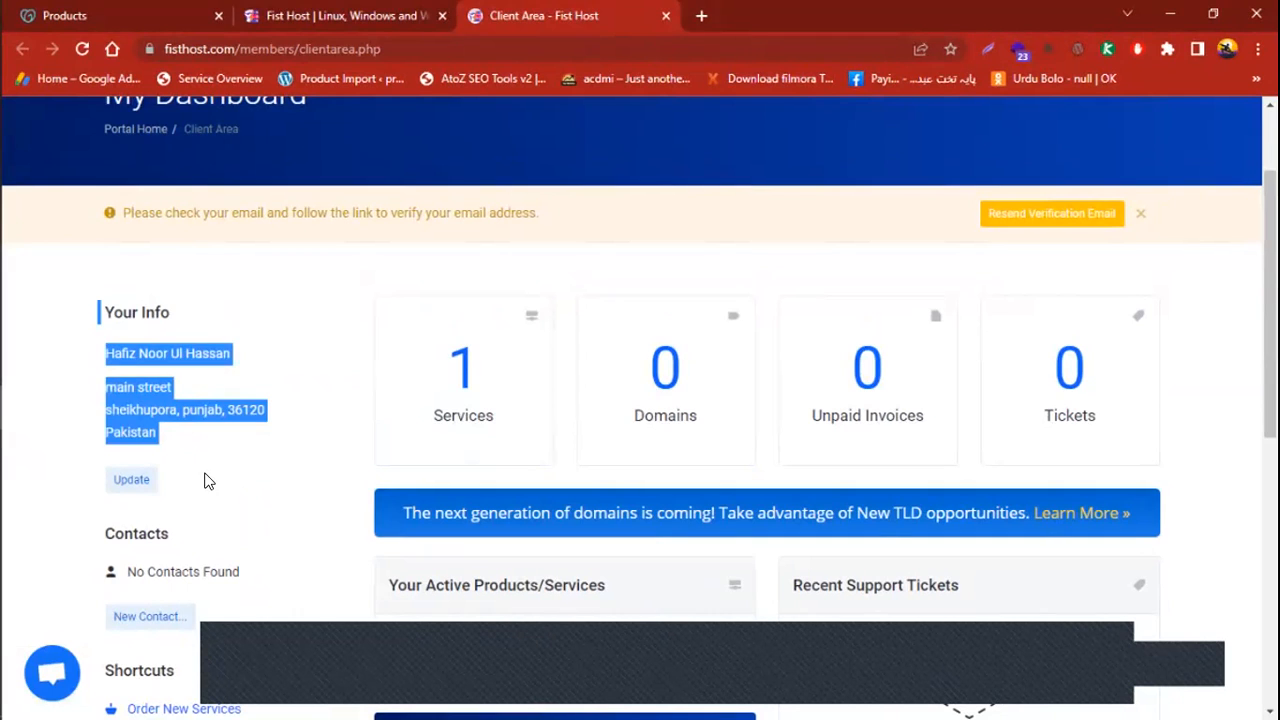
click(190, 305)
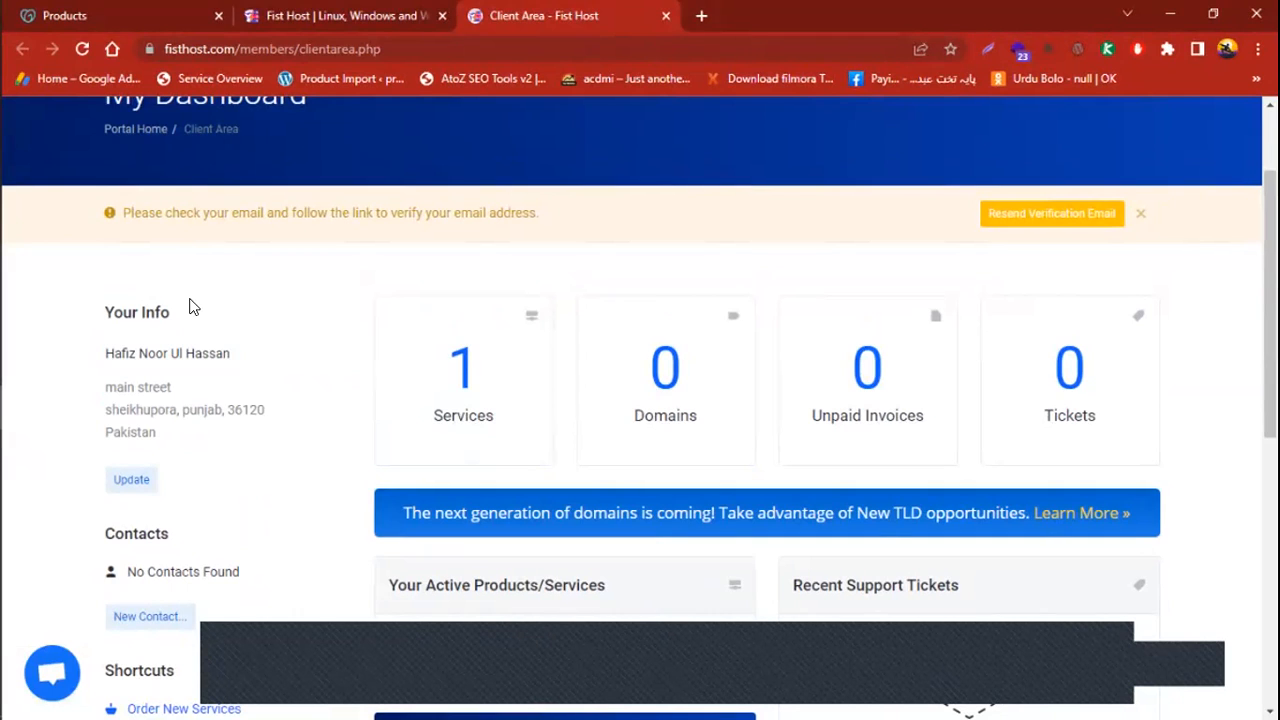
scroll(728, 355, down, 2)
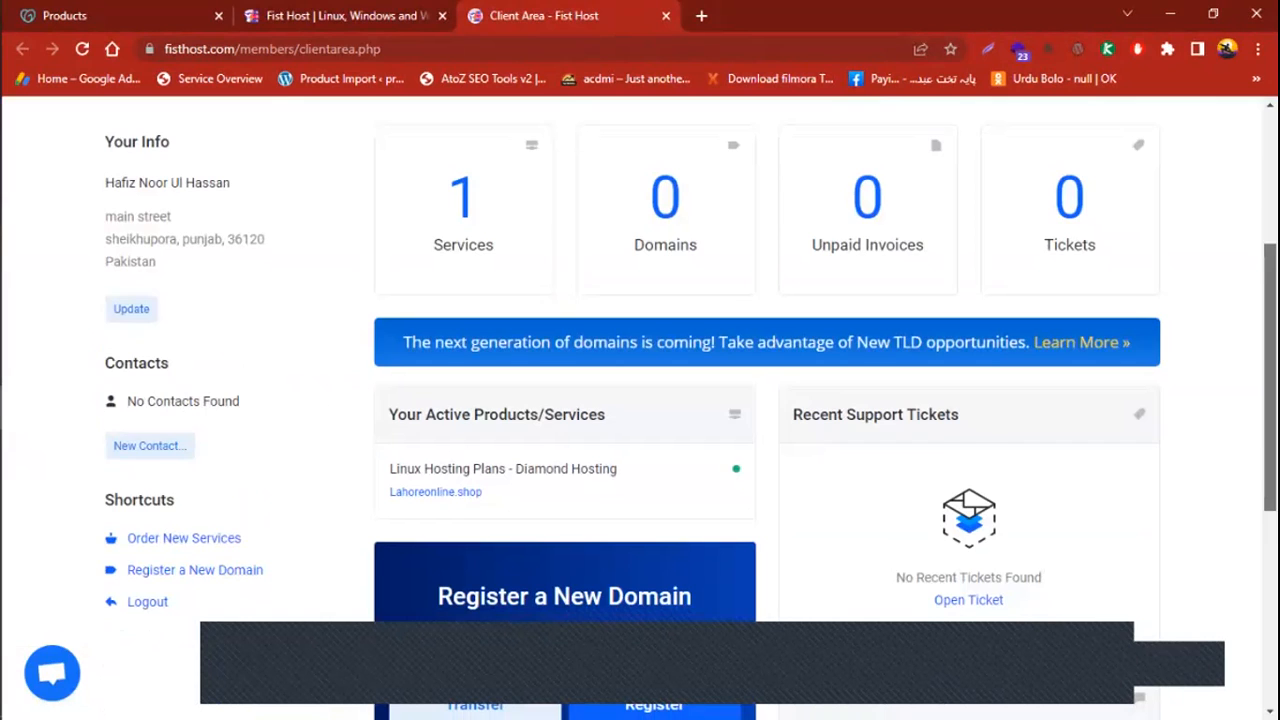
scroll(690, 400, down, 1)
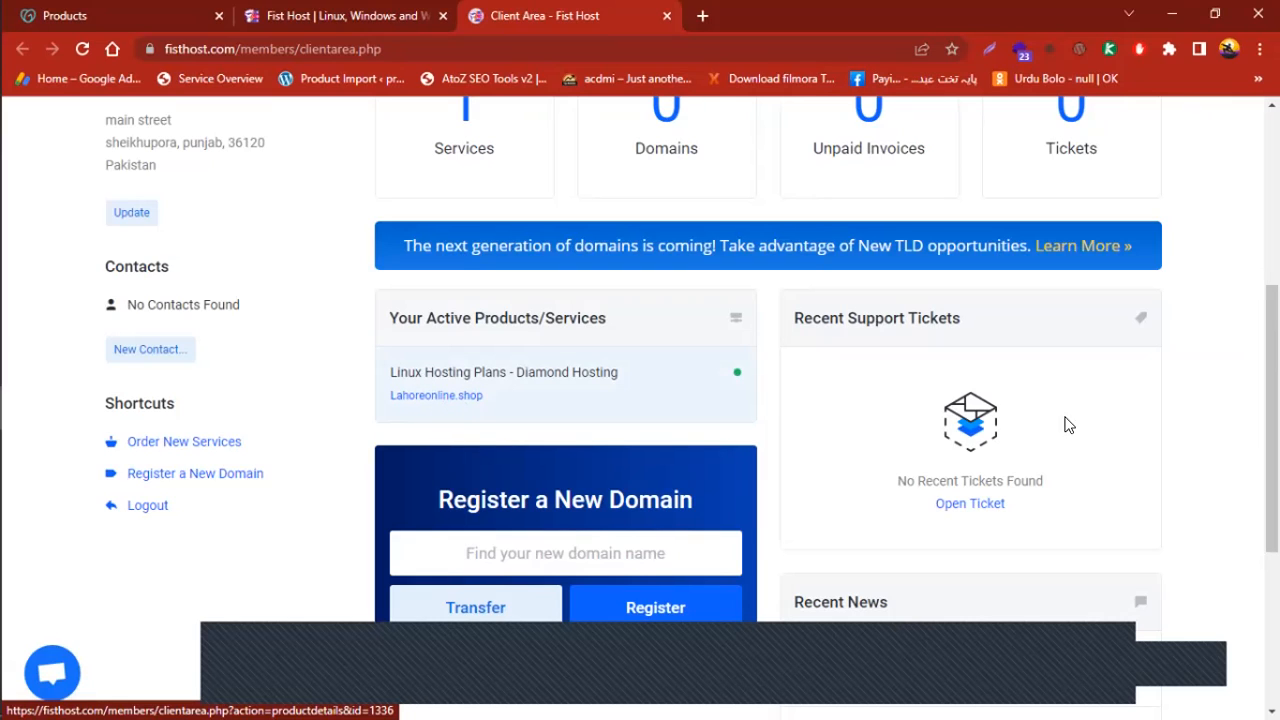
scroll(1066, 423, down, 3)
scroll(1177, 169, up, 10)
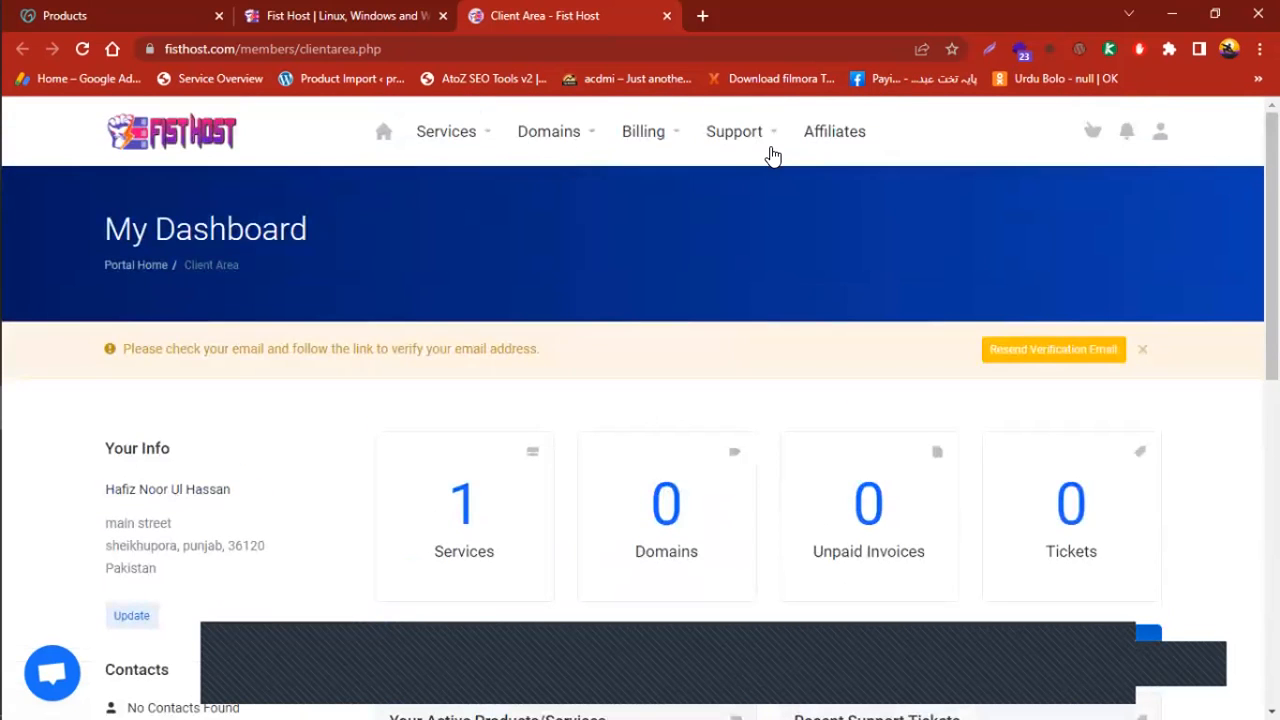
click(320, 15)
click(575, 12)
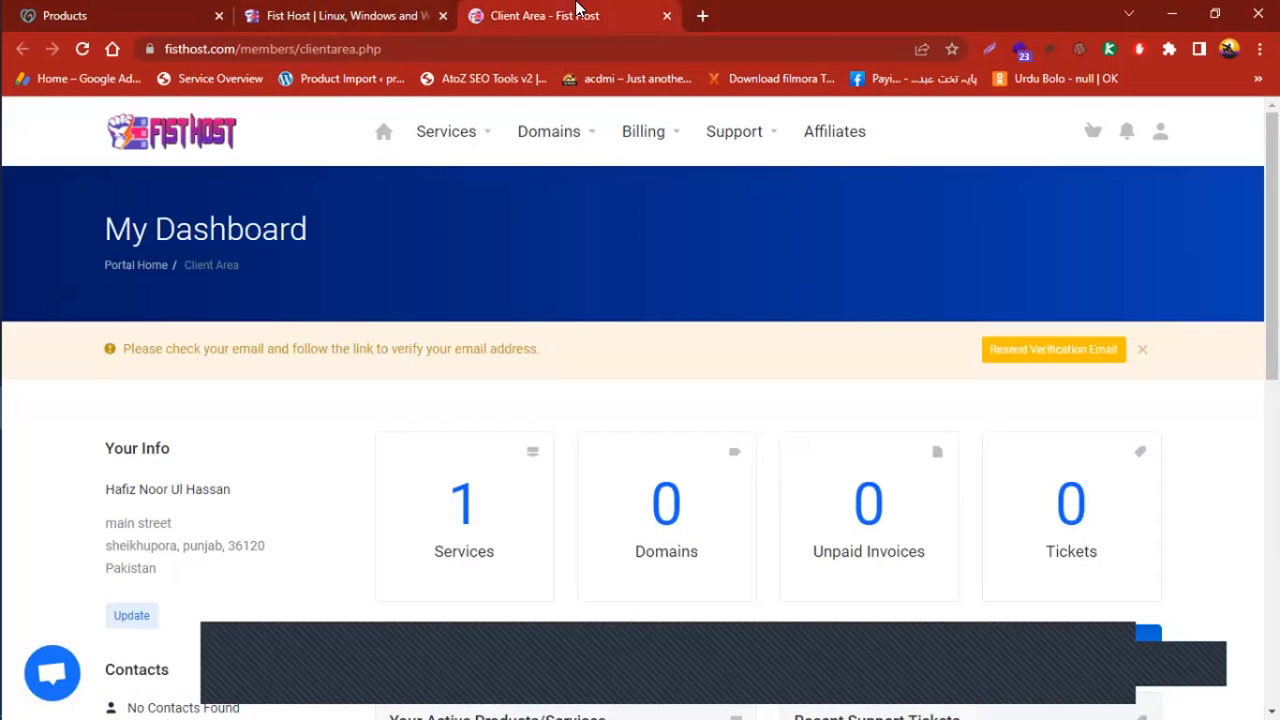
scroll(985, 165, down, 3)
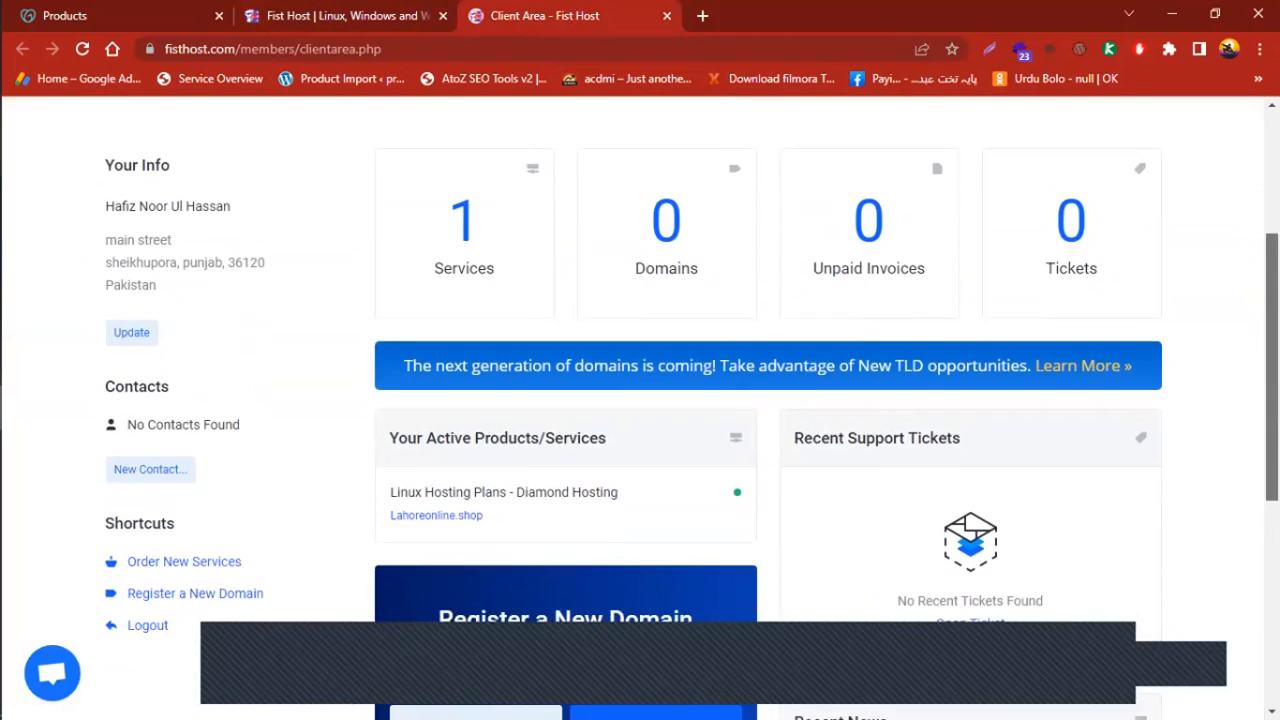
scroll(1040, 140, up, 3)
scroll(783, 134, down, 5)
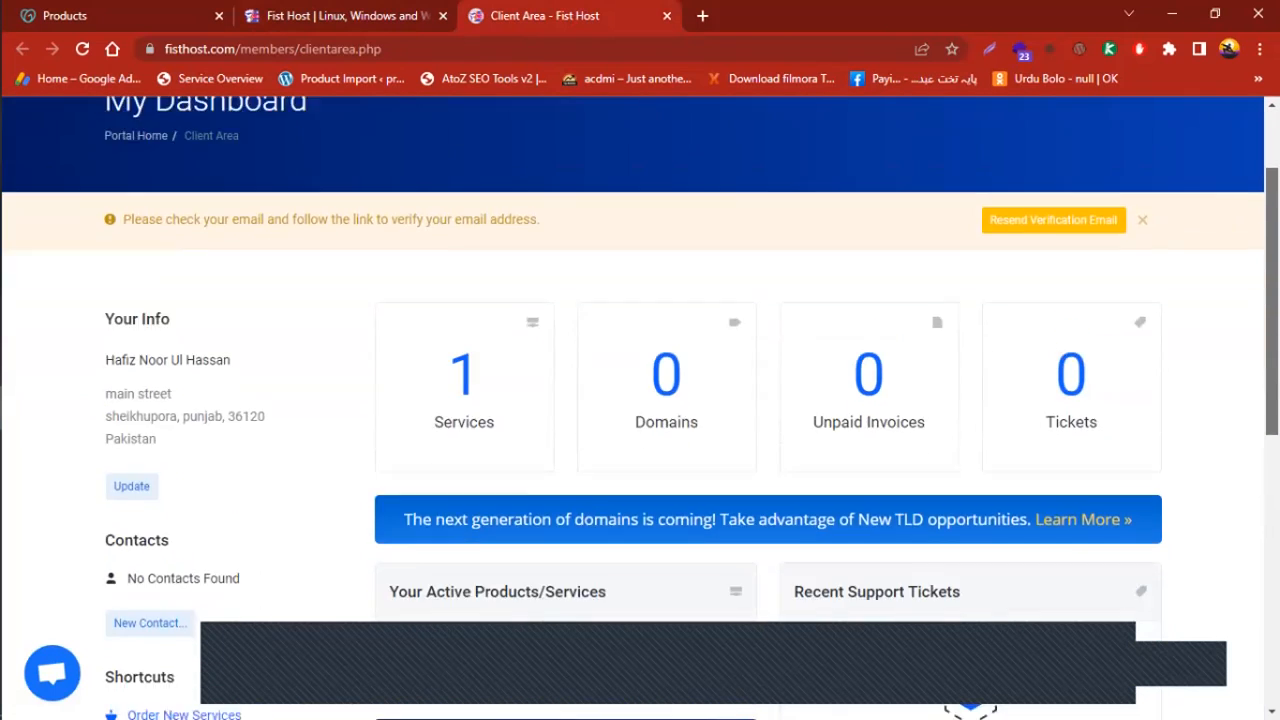
scroll(746, 451, up, 2)
scroll(746, 451, down, 1)
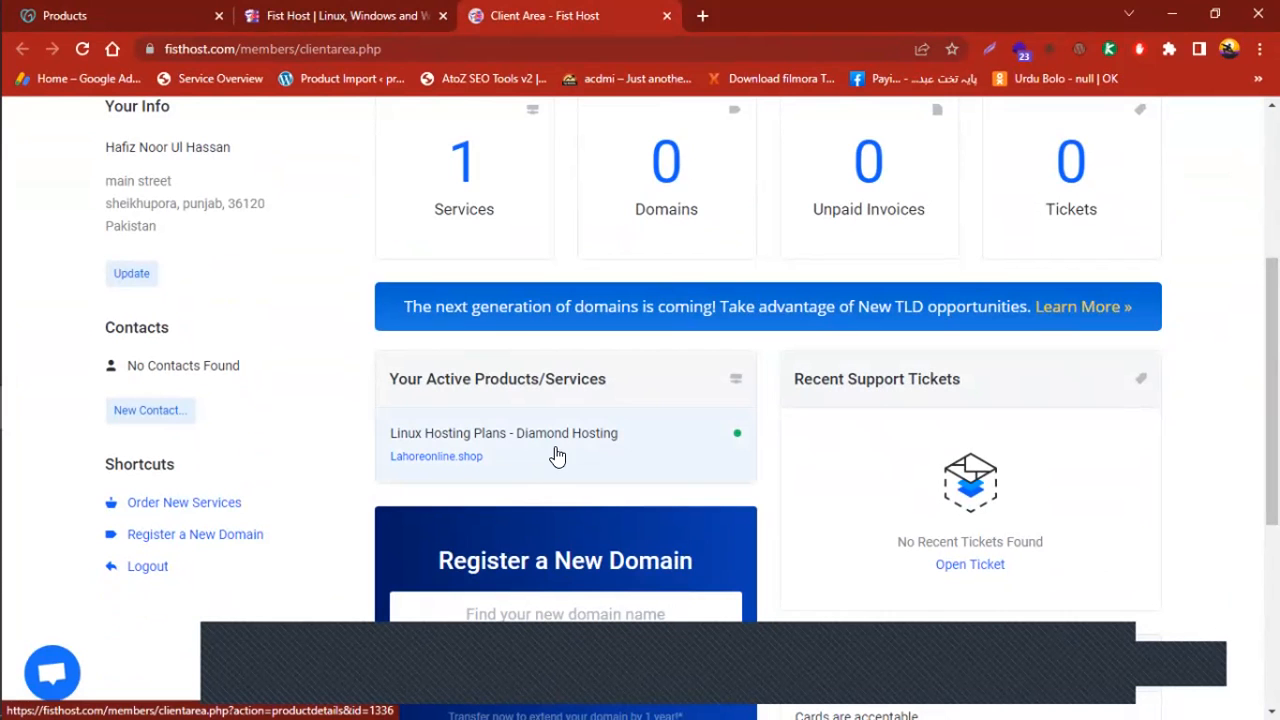
scroll(1272, 400, up, 4)
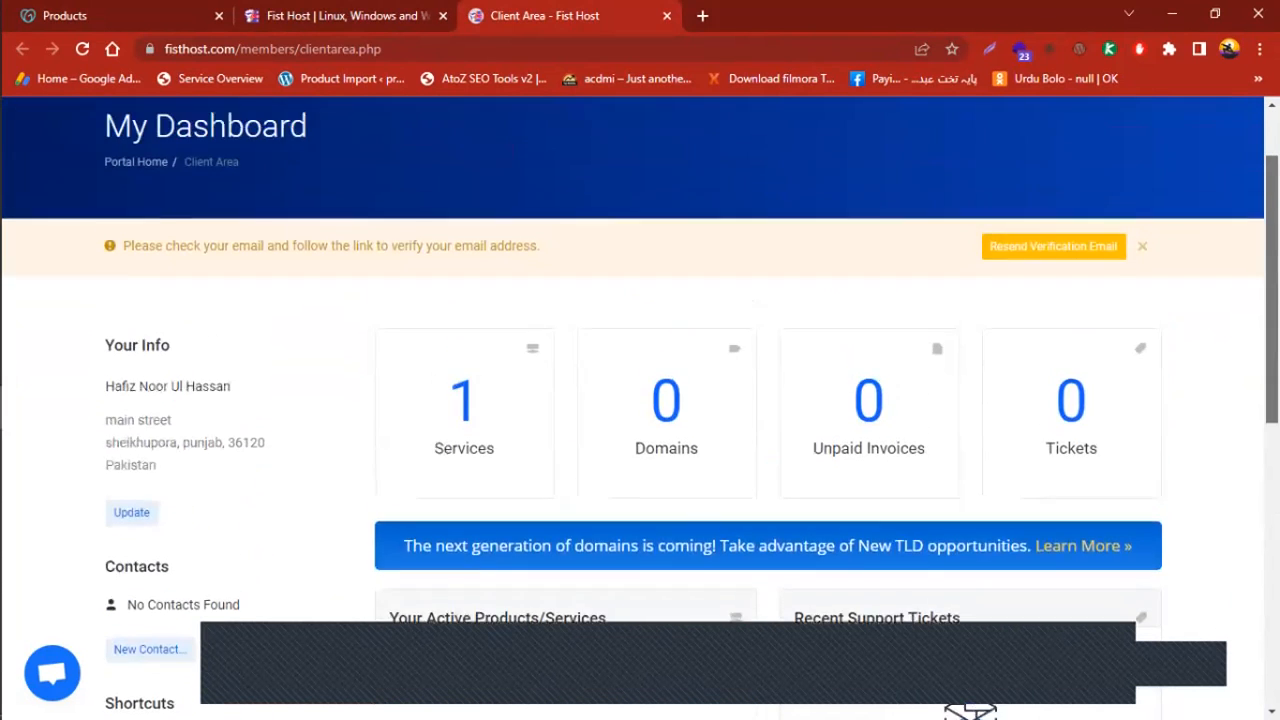
scroll(1272, 400, down, 4)
scroll(640, 400, down, 5)
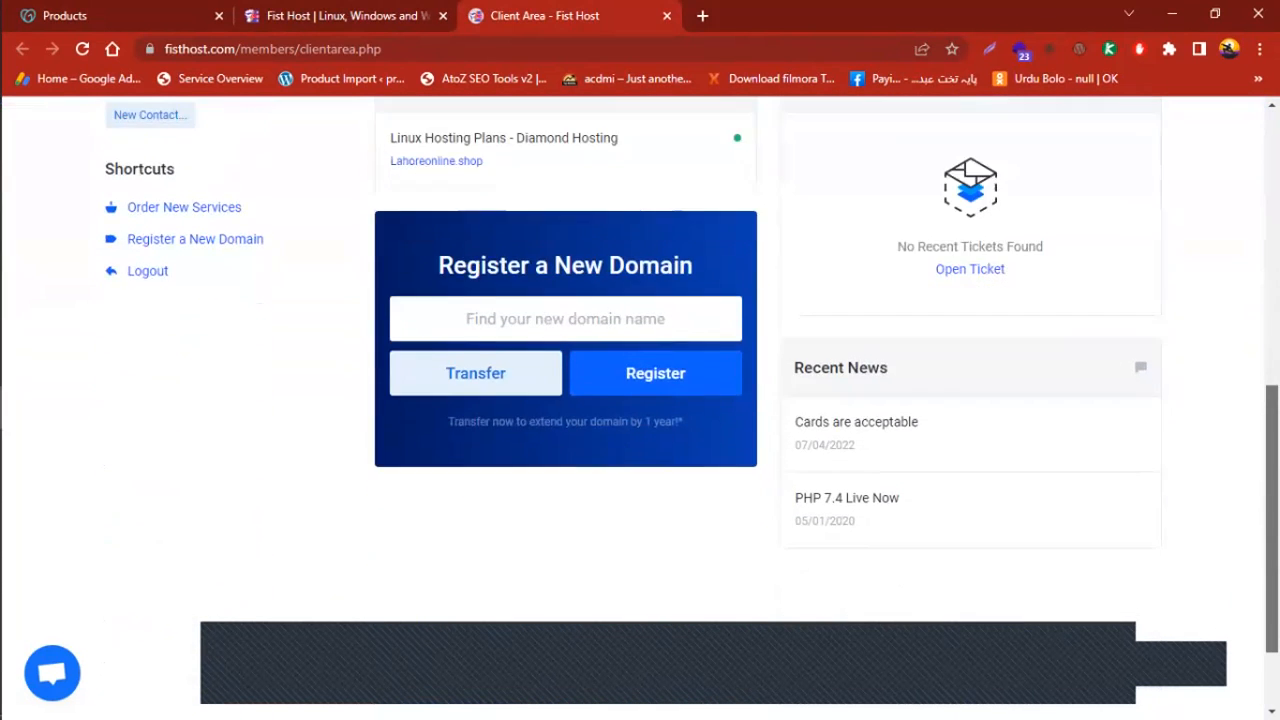
scroll(640, 400, up, 3)
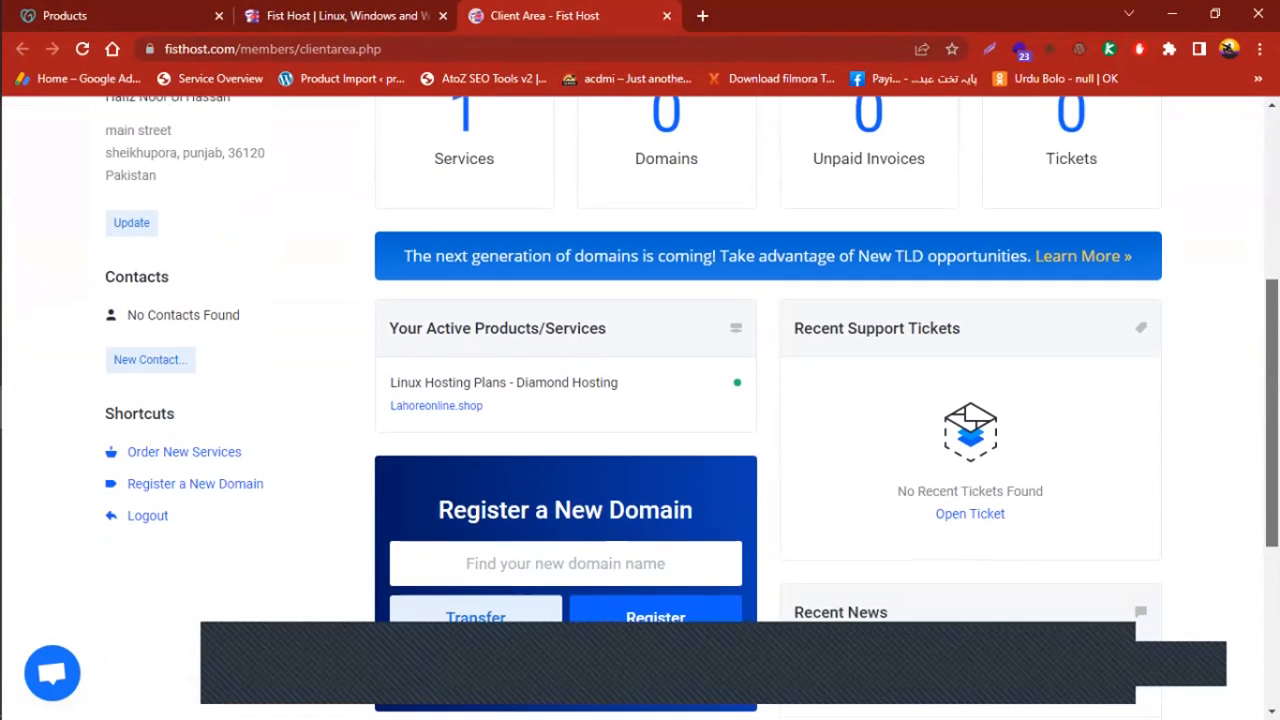
scroll(766, 471, down, 1)
scroll(766, 471, up, 1)
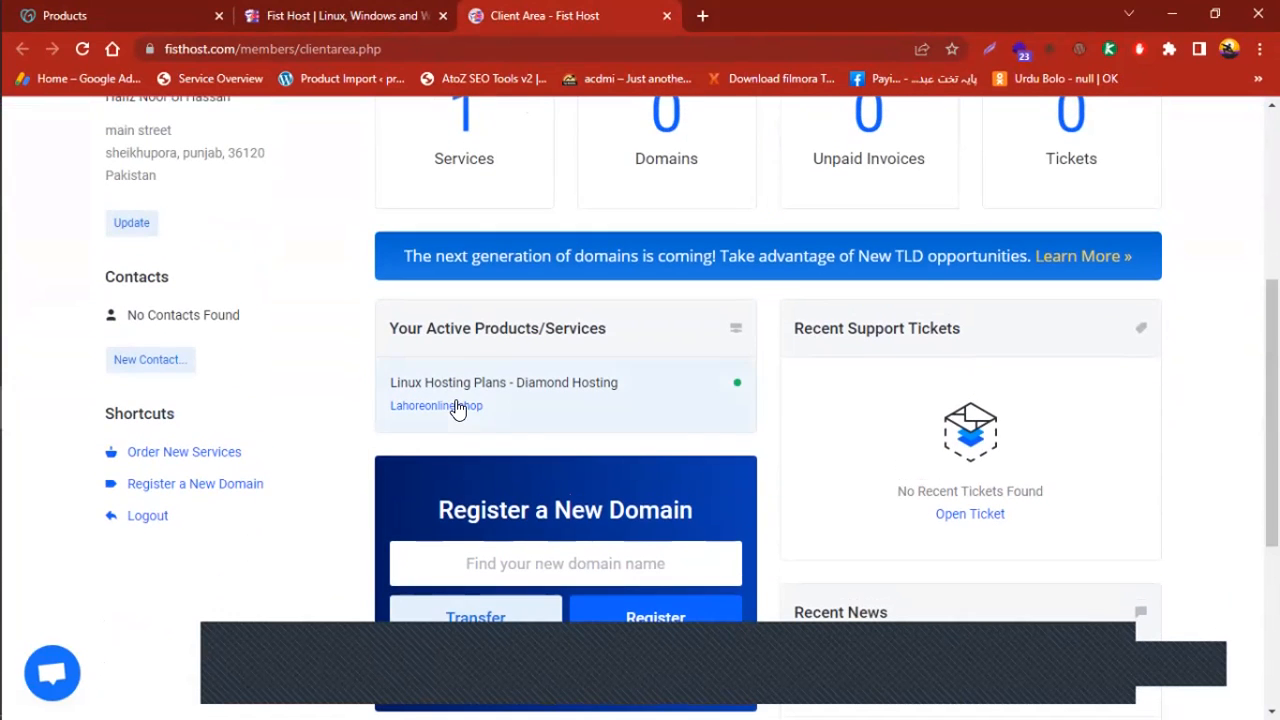
Open the Diamond Hosting service details and highlight its registration date, payments and billing cycle
click(505, 405)
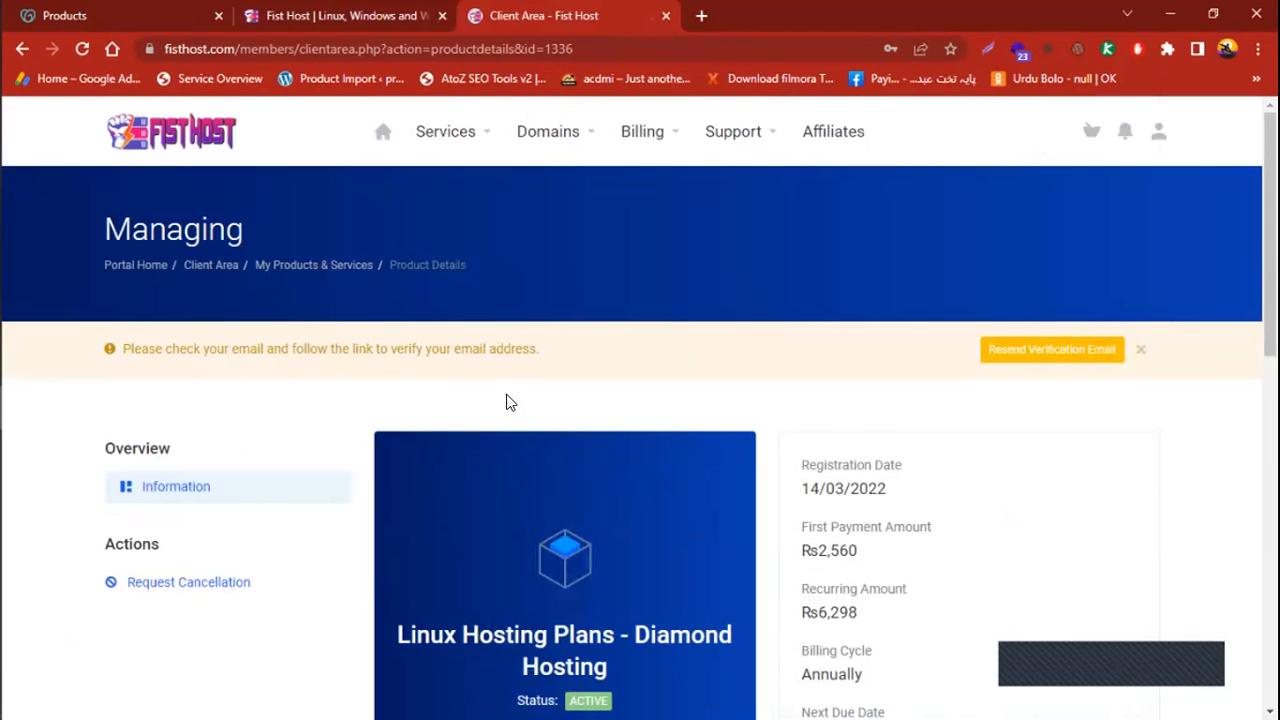
scroll(640, 408, down, 3)
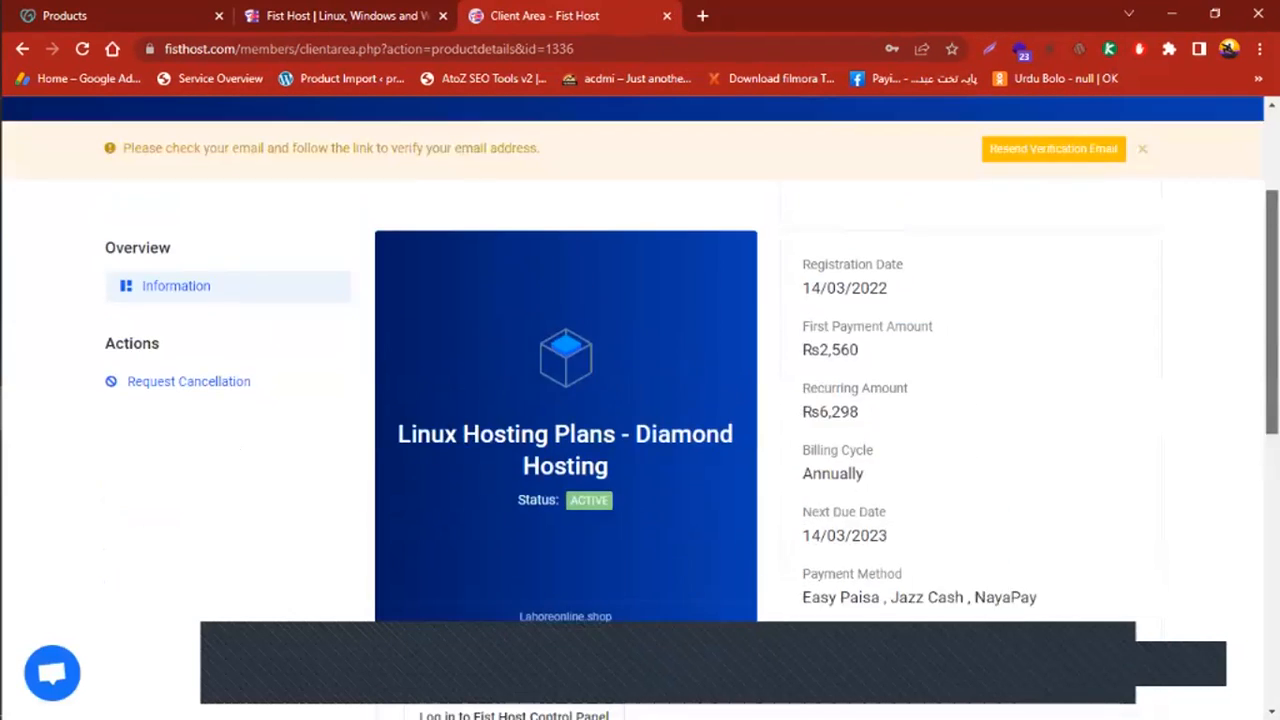
scroll(640, 408, up, 2)
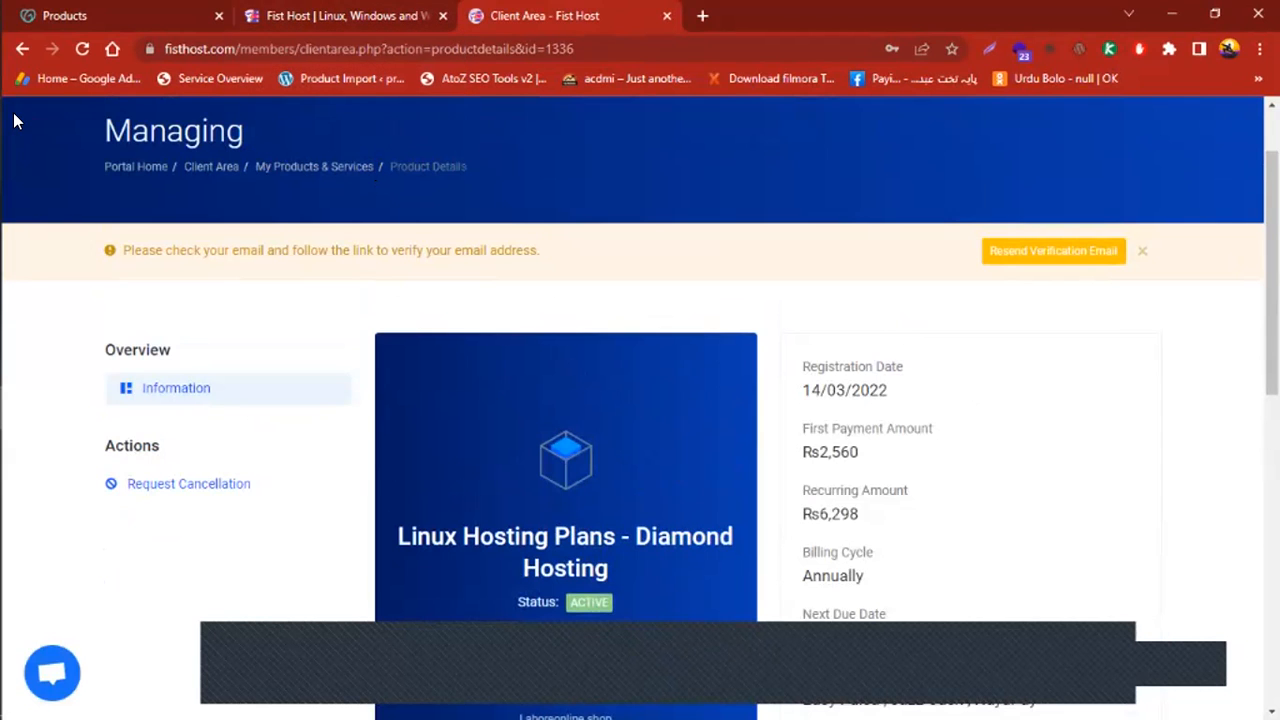
scroll(640, 400, down, 2)
scroll(766, 314, up, 1)
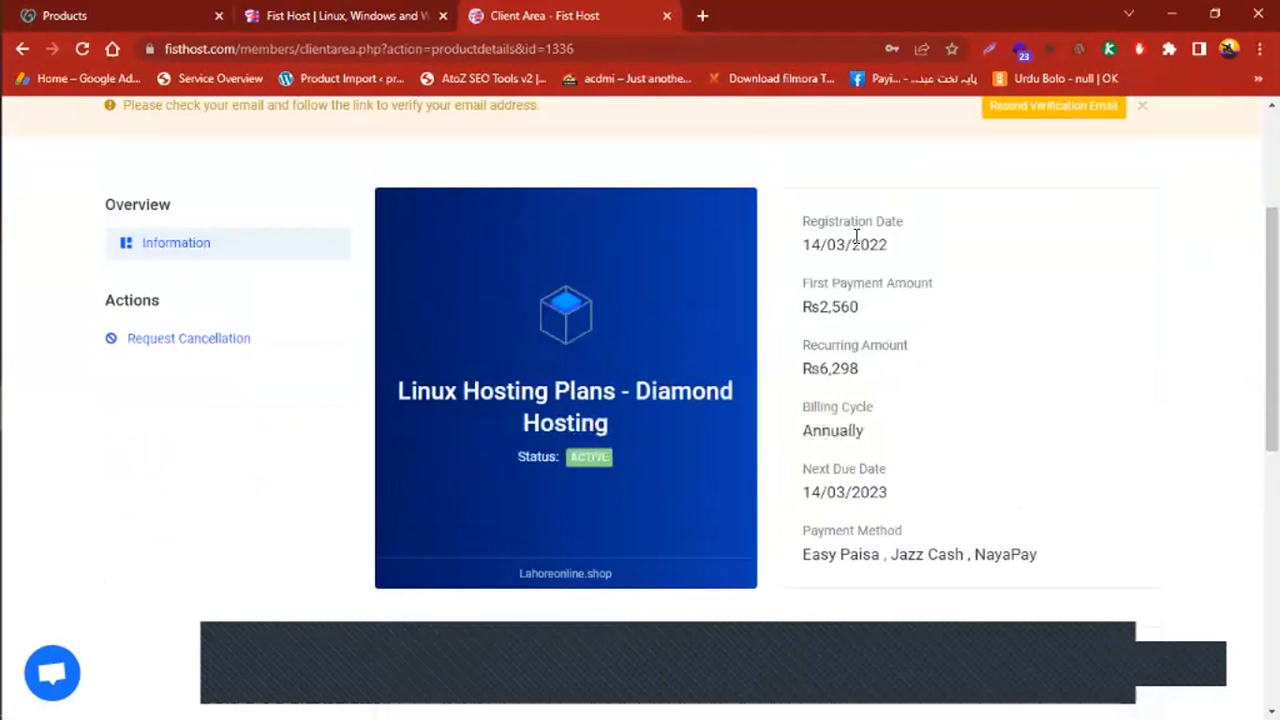
drag(851, 246, 1014, 360)
drag(840, 321, 903, 318)
click(843, 306)
Review the plan details from registration to payment method, then launch the Fist Host Control Panel login
scroll(1132, 409, down, 1)
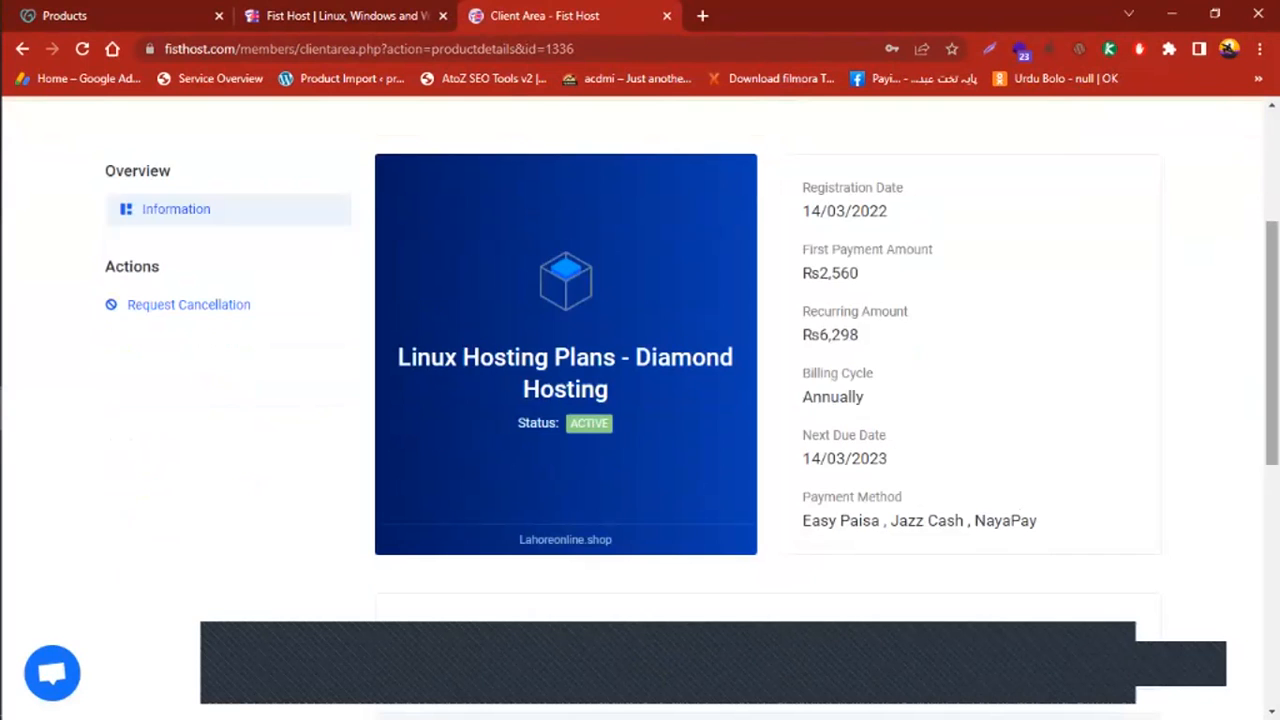
scroll(879, 422, down, 2)
scroll(879, 422, up, 4)
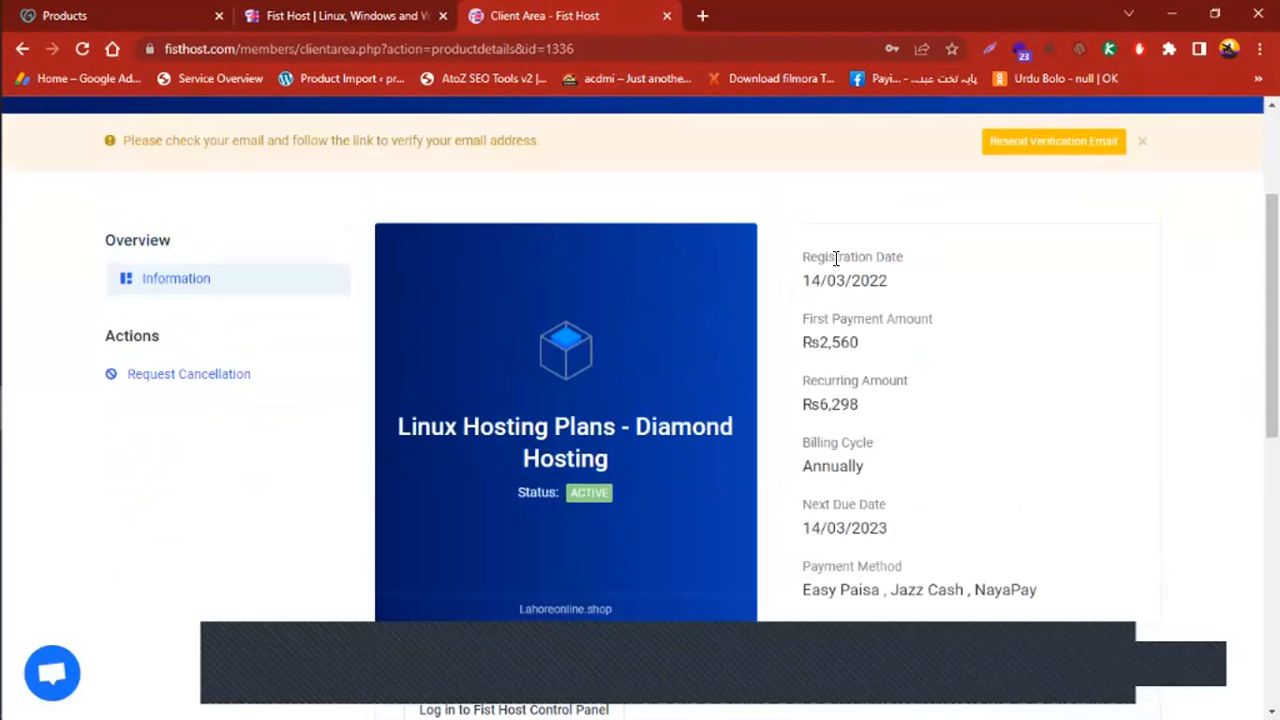
drag(836, 258, 897, 552)
click(999, 487)
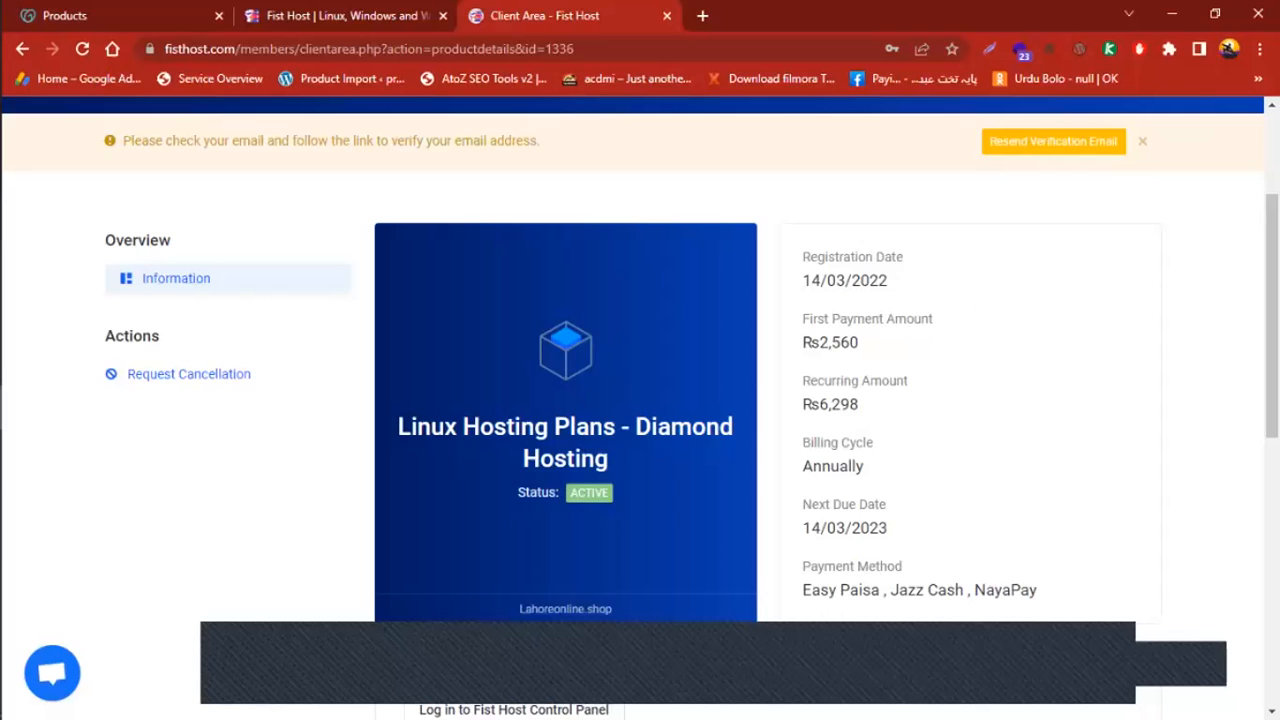
scroll(988, 297, down, 1)
scroll(640, 400, up, 1)
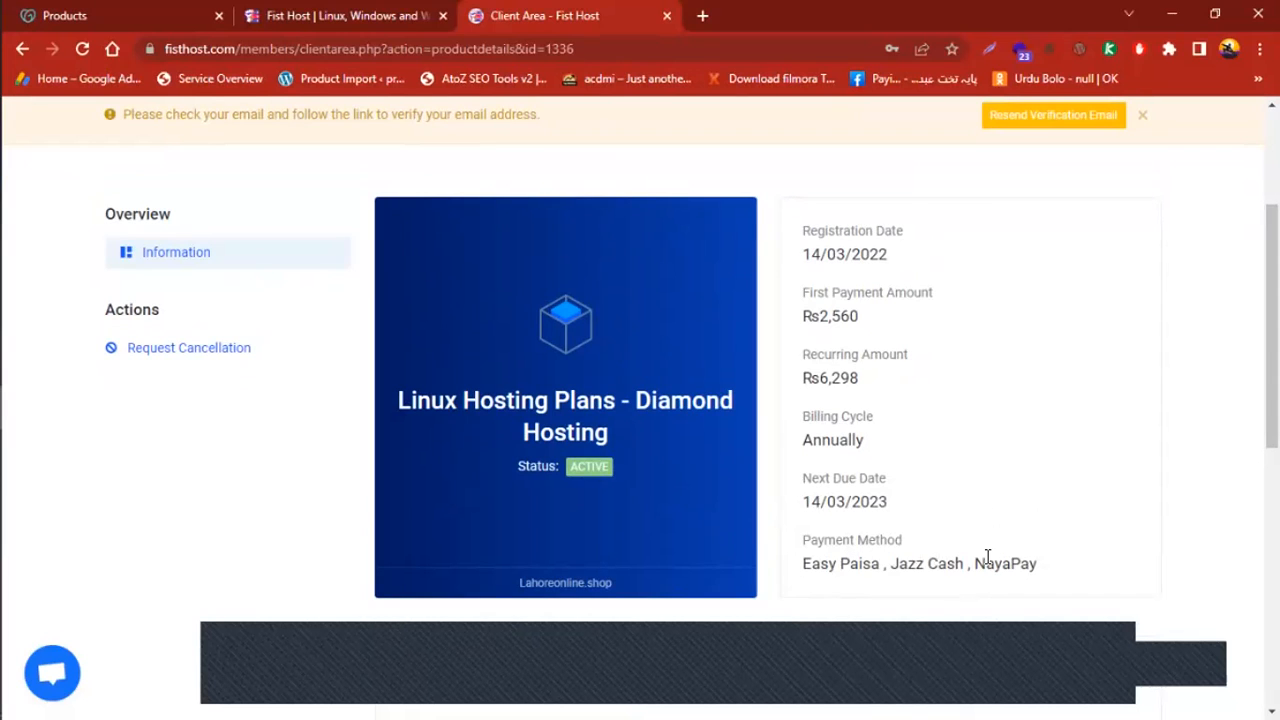
drag(1272, 326, 1272, 529)
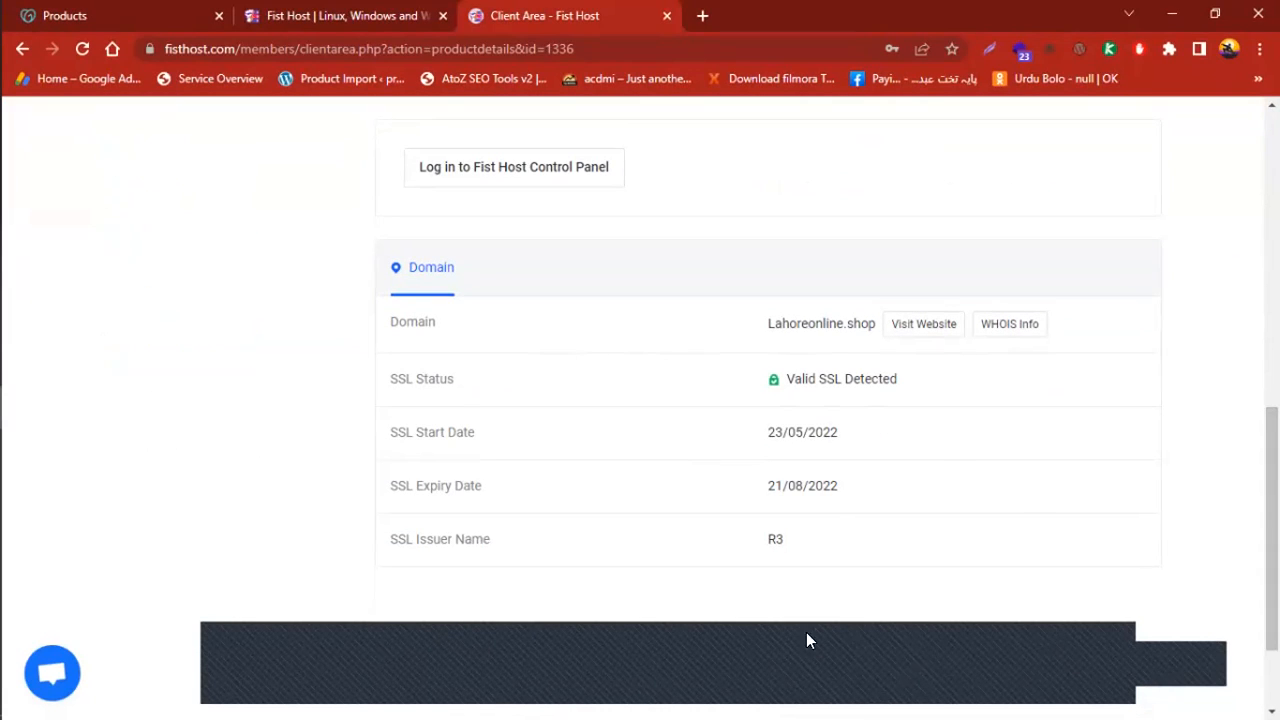
scroll(640, 400, up, 8)
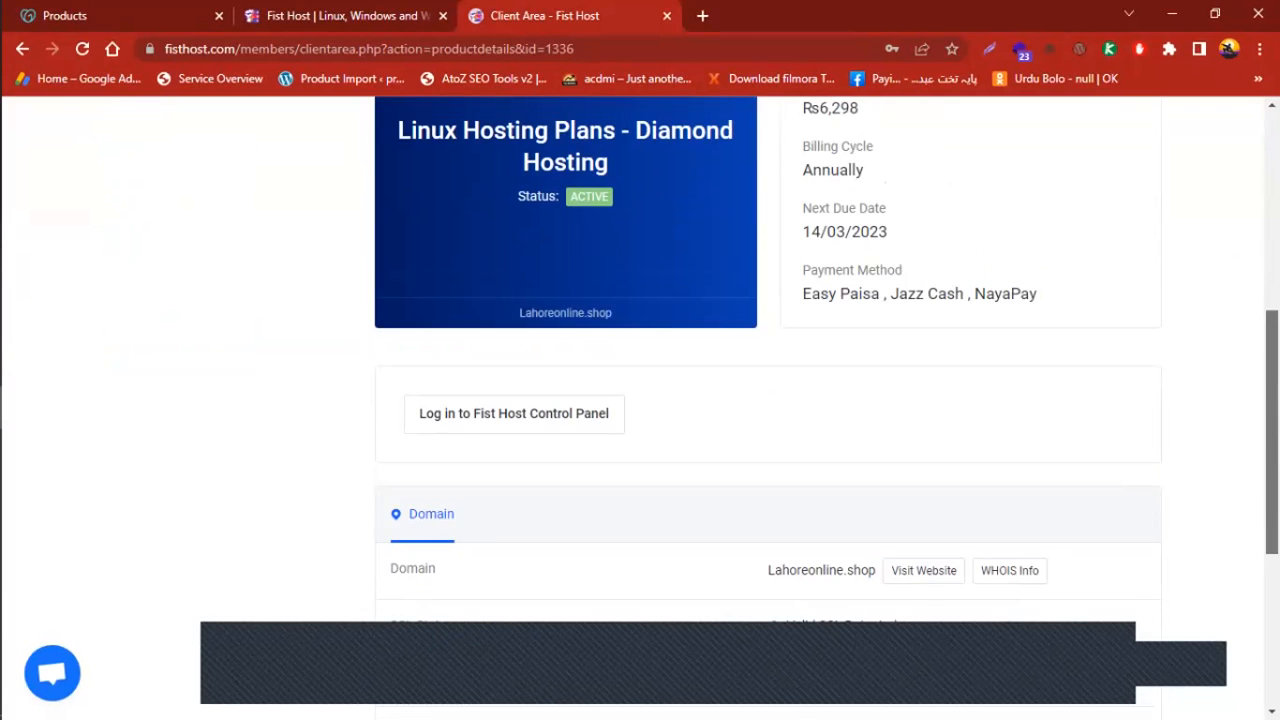
scroll(698, 376, down, 5)
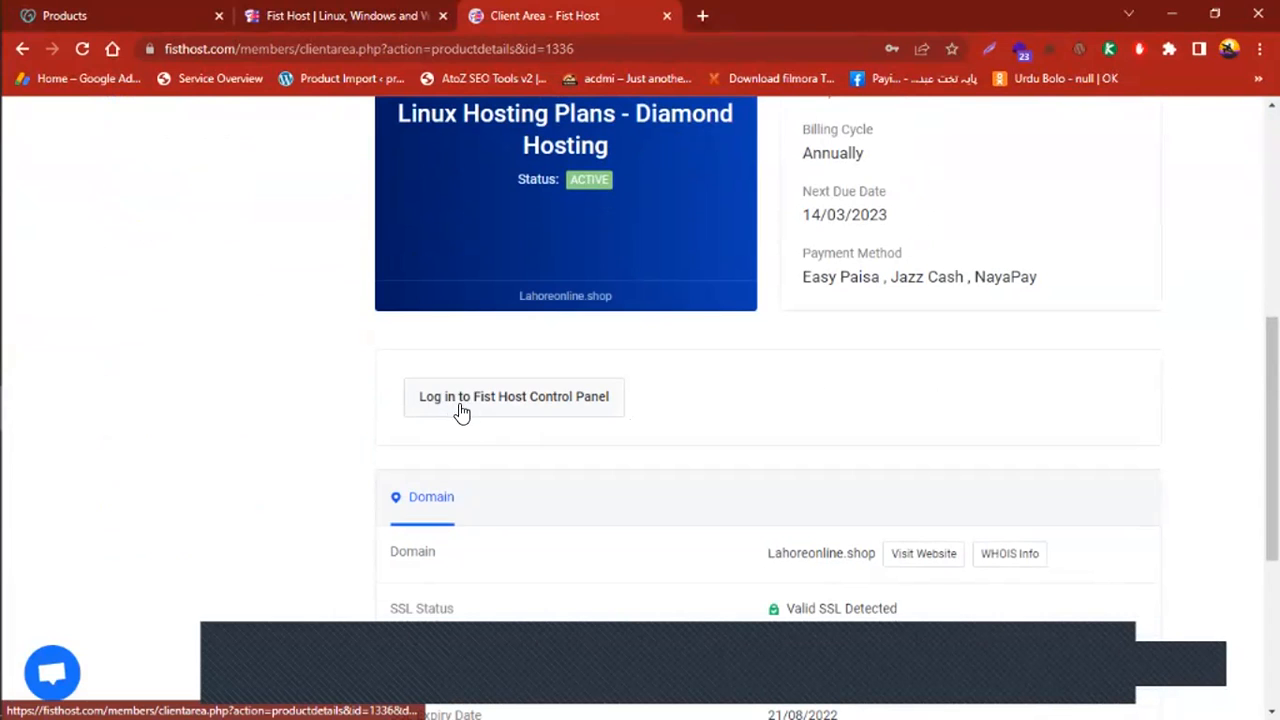
click(535, 398)
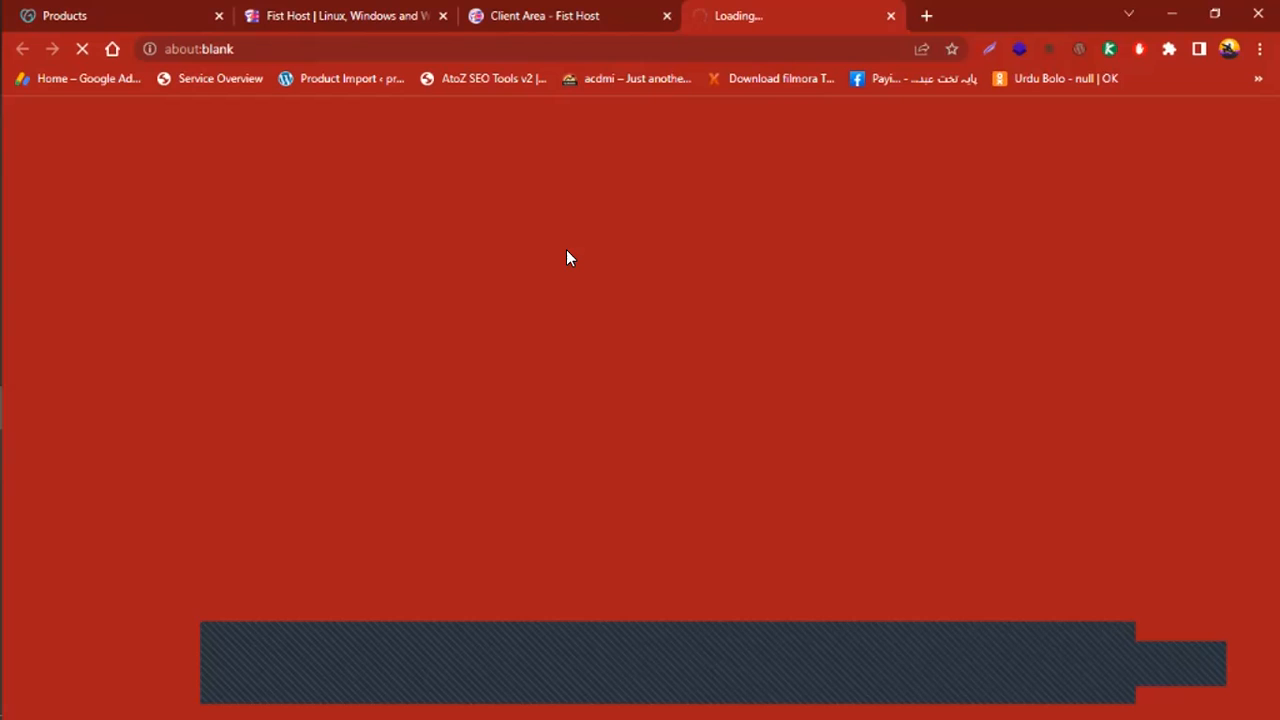
Check the homepage and plan details tabs, then switch to the loading StackCP service overview for lahoreonline.shop
click(292, 12)
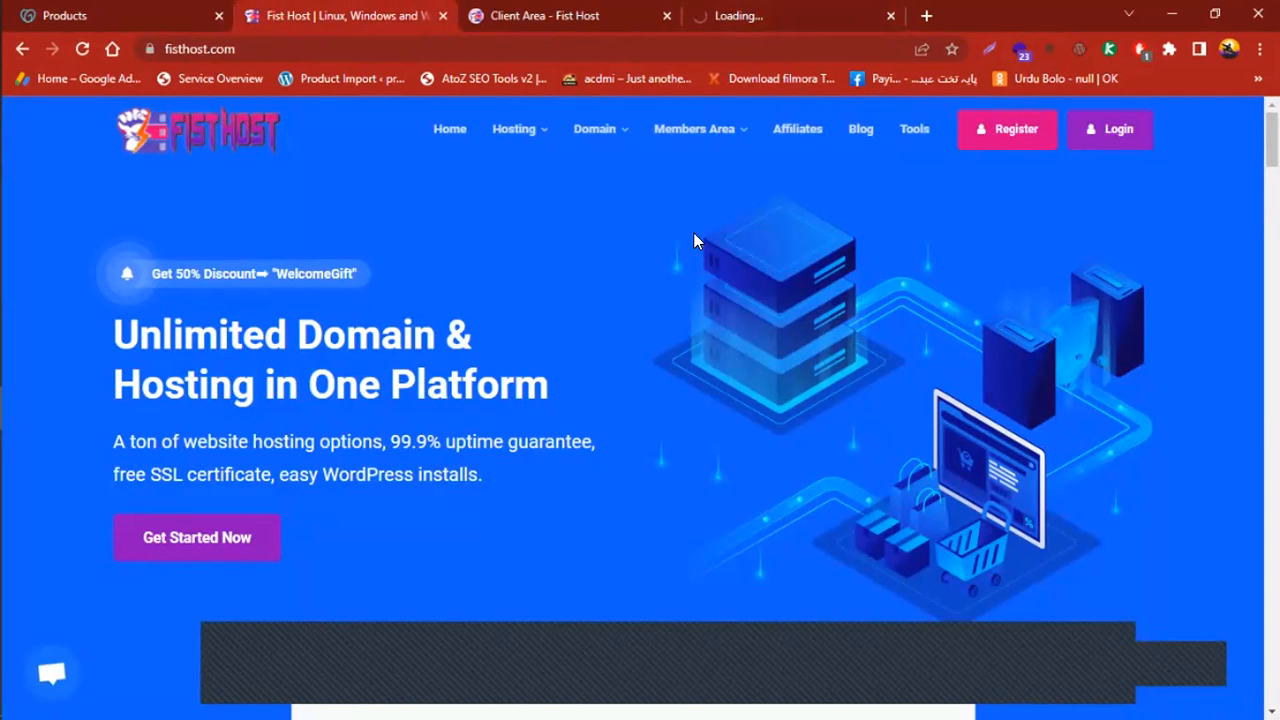
scroll(640, 400, down, 5)
scroll(640, 400, up, 2)
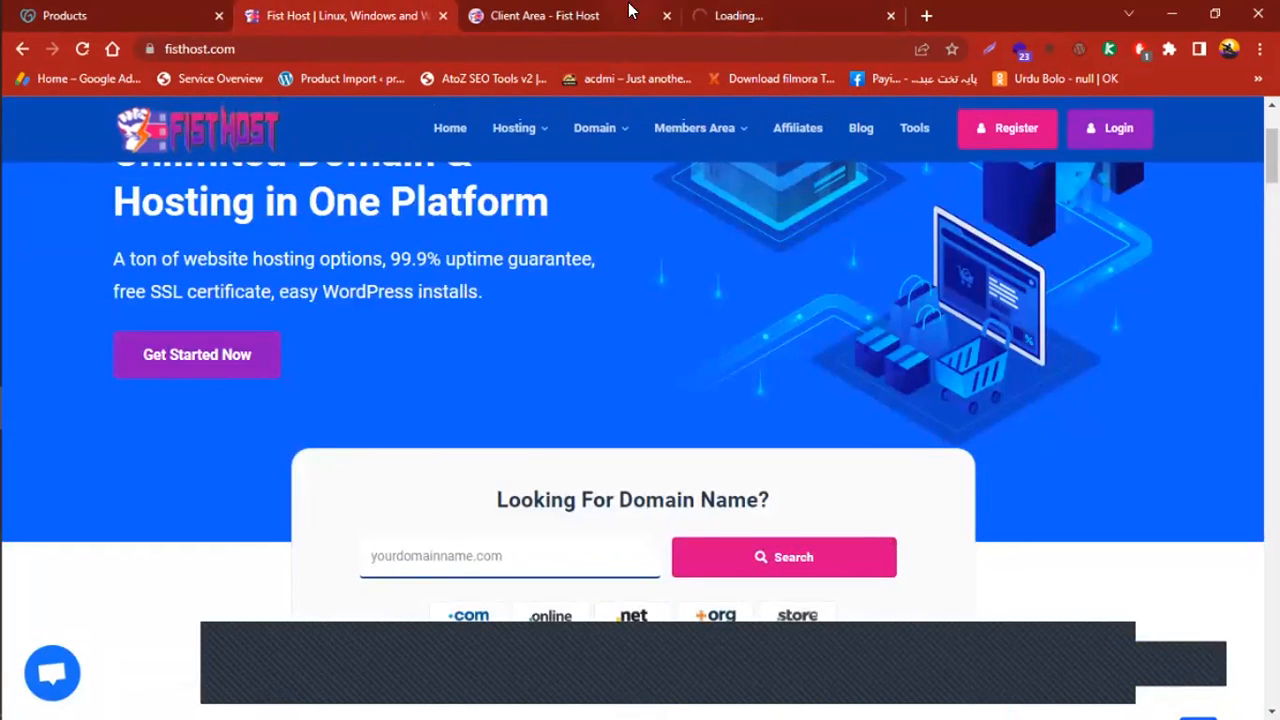
click(533, 10)
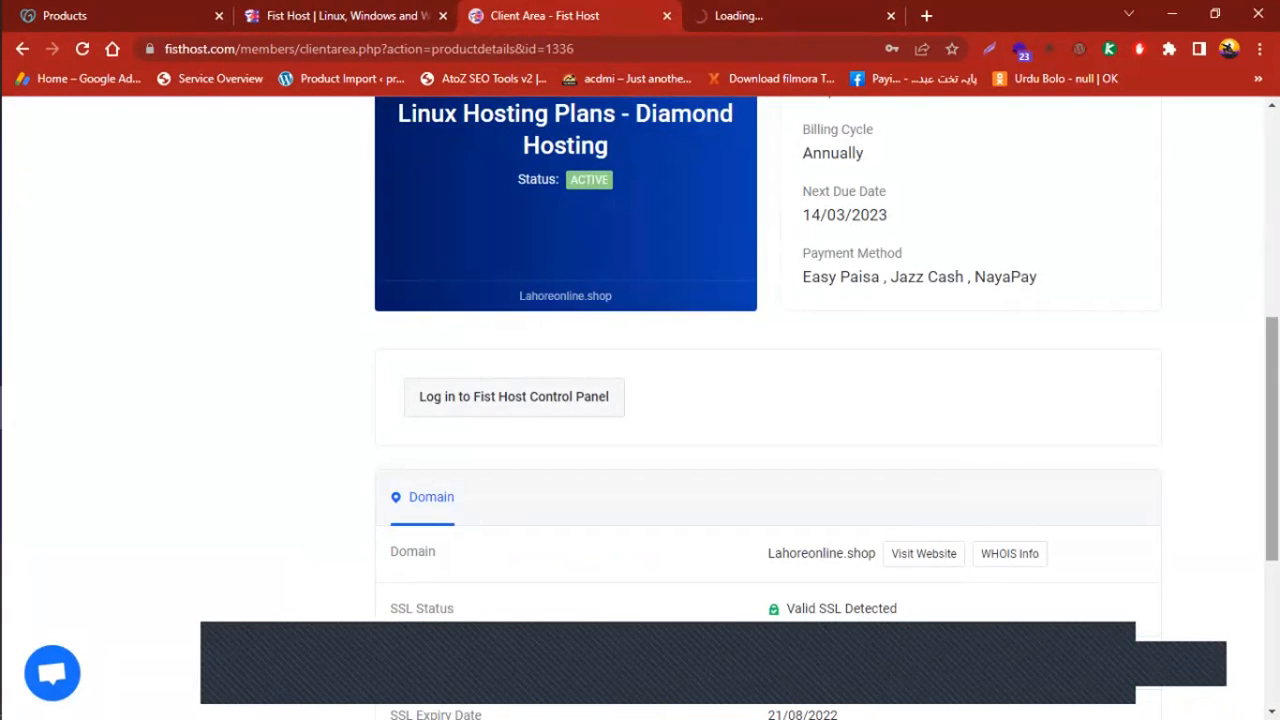
scroll(537, 410, up, 1)
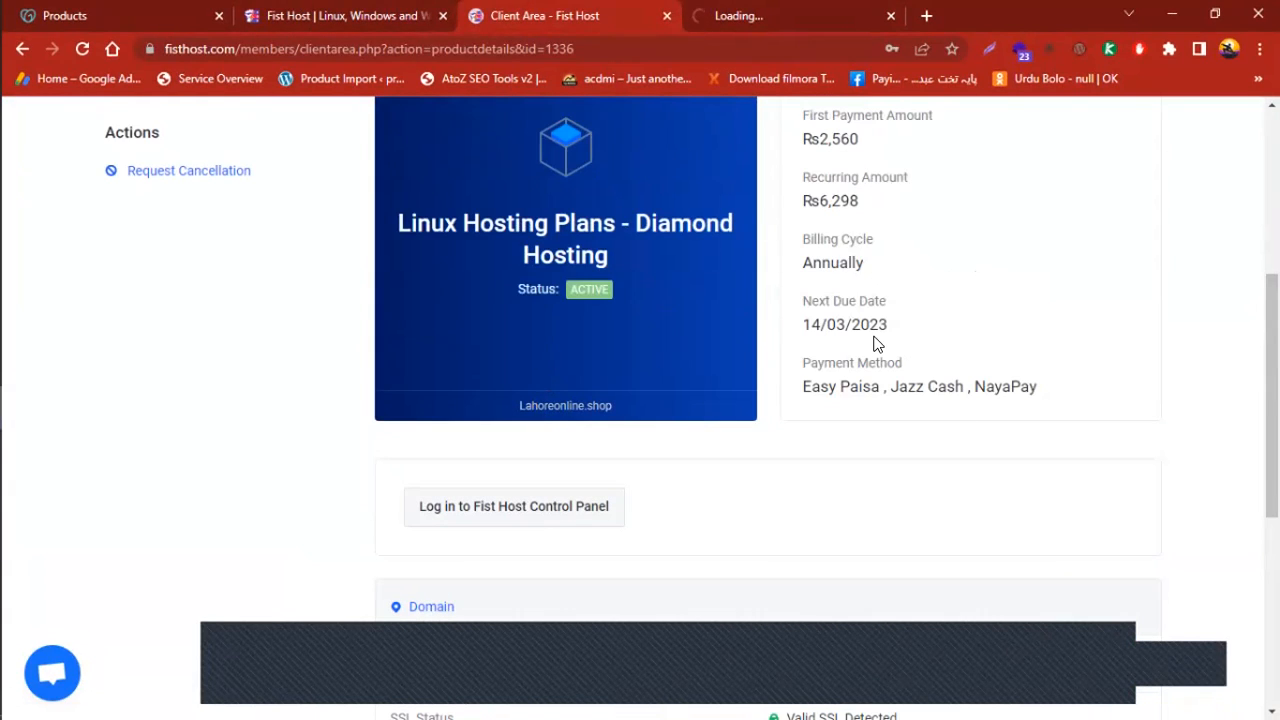
click(778, 10)
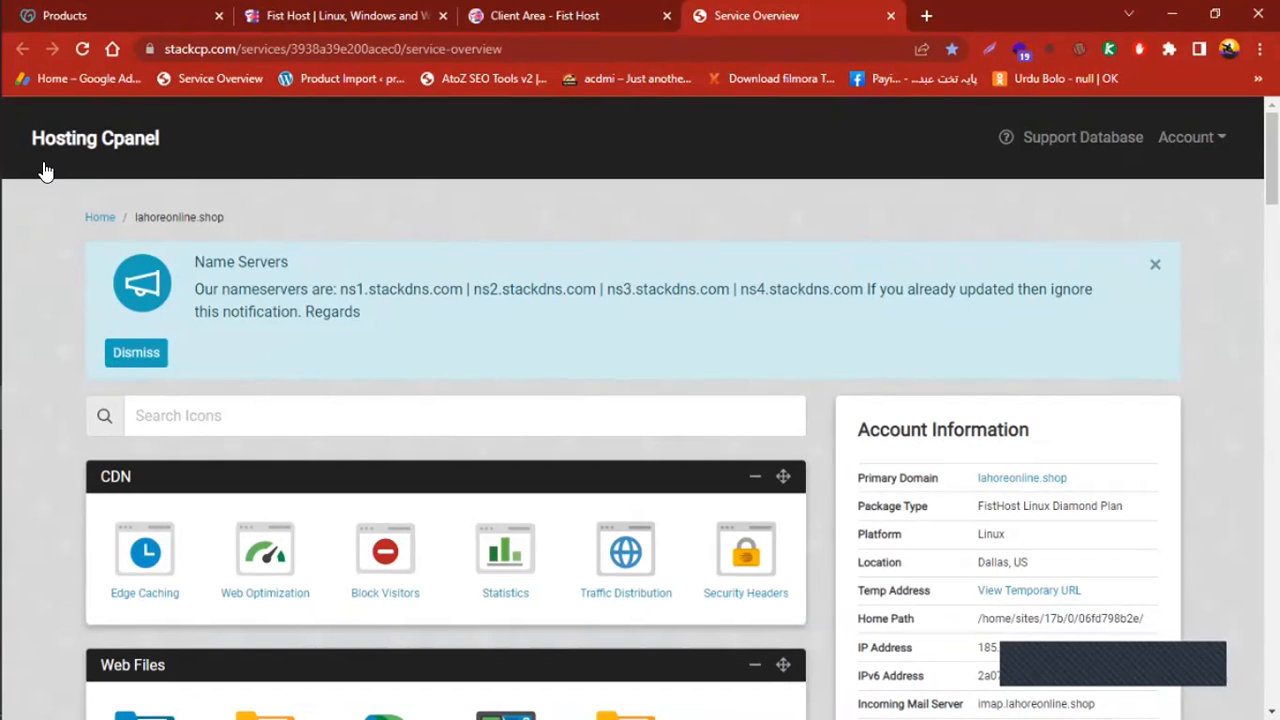
scroll(445, 400, down, 8)
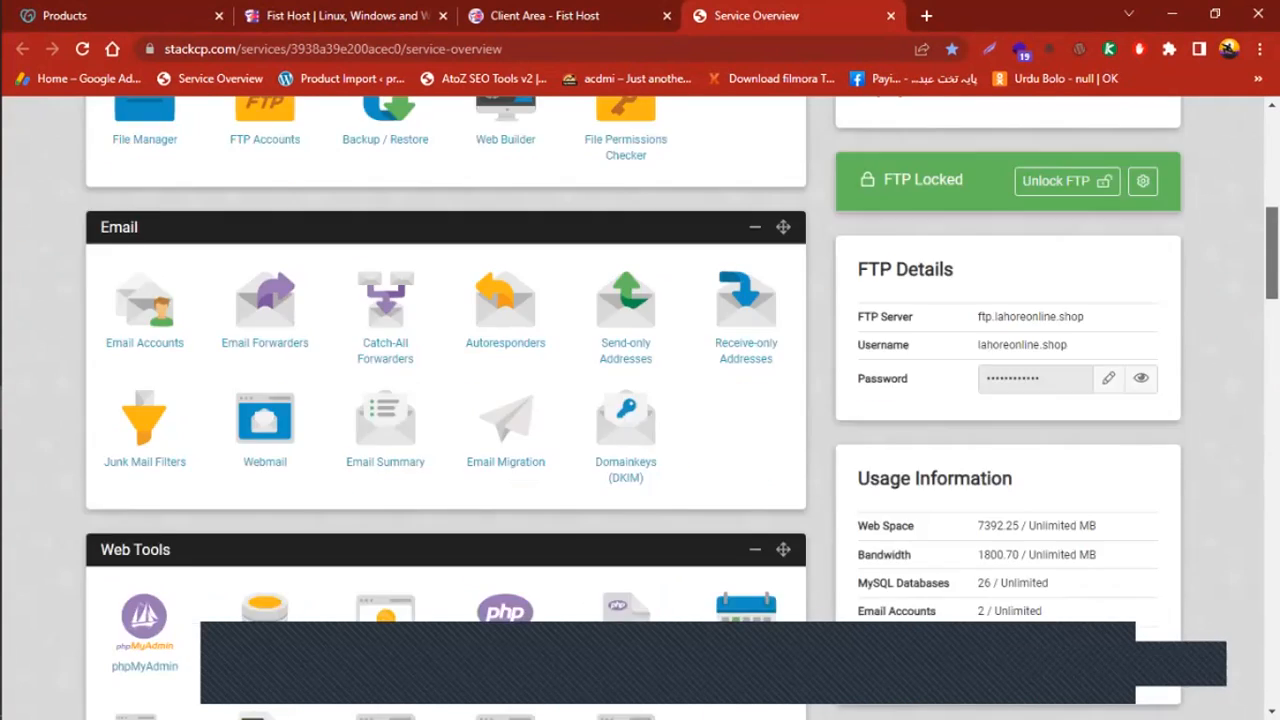
scroll(445, 400, up, 3)
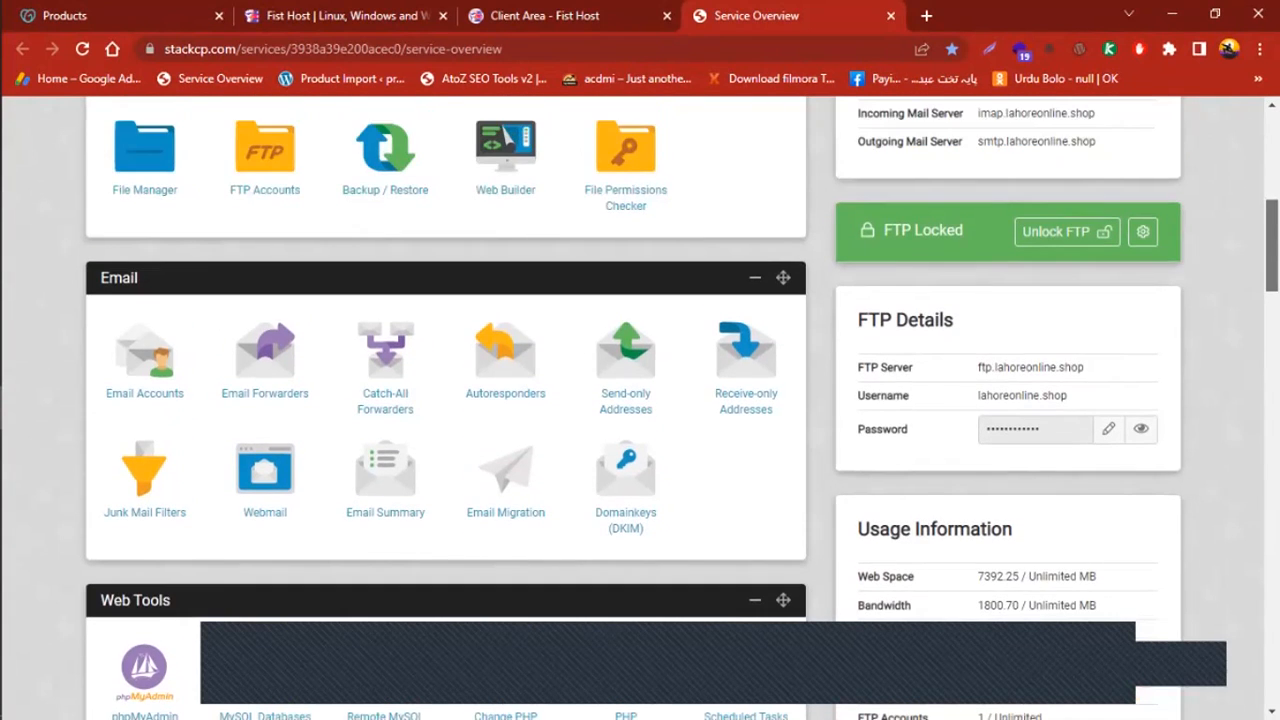
scroll(640, 408, down, 6)
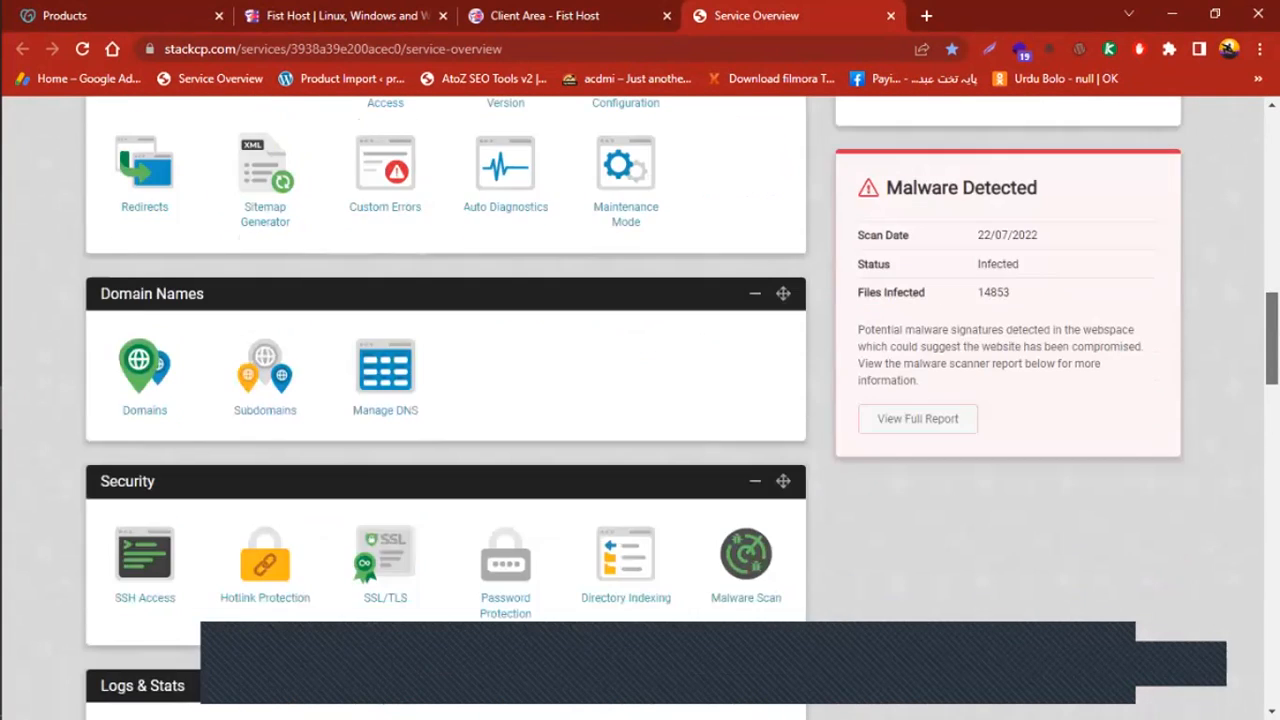
scroll(640, 400, up, 8)
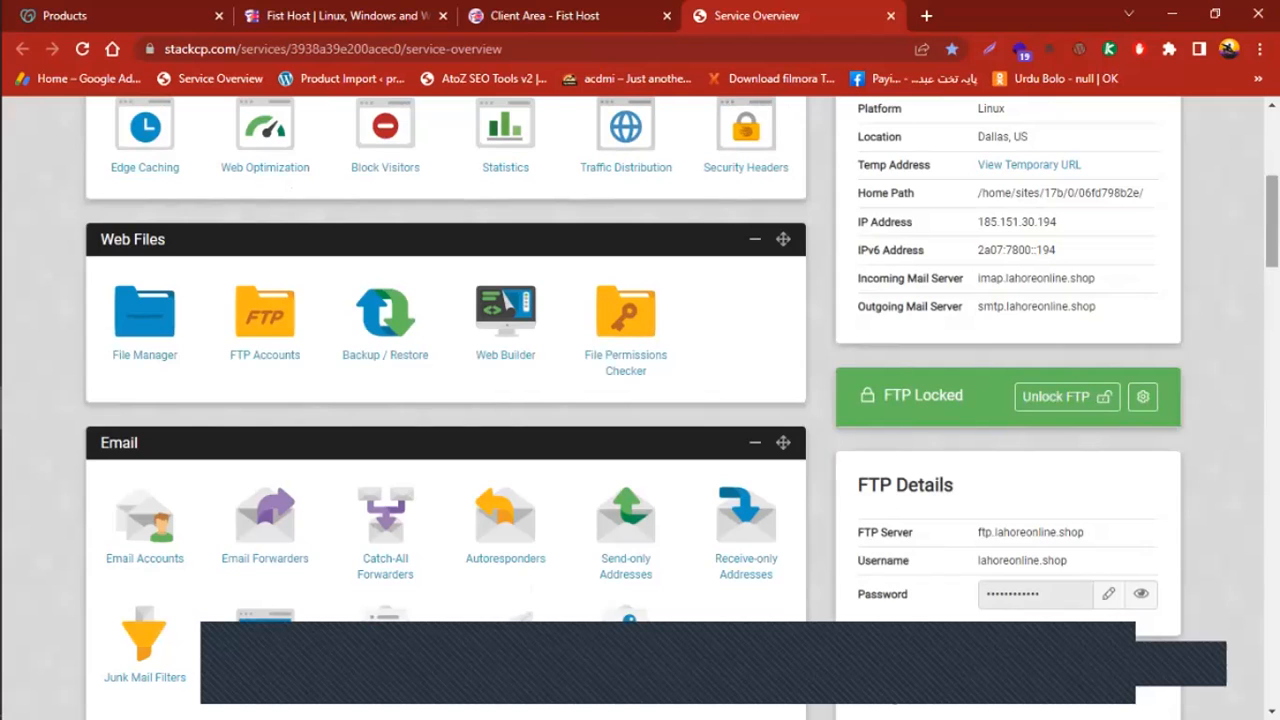
scroll(640, 400, up, 2)
scroll(640, 400, down, 2)
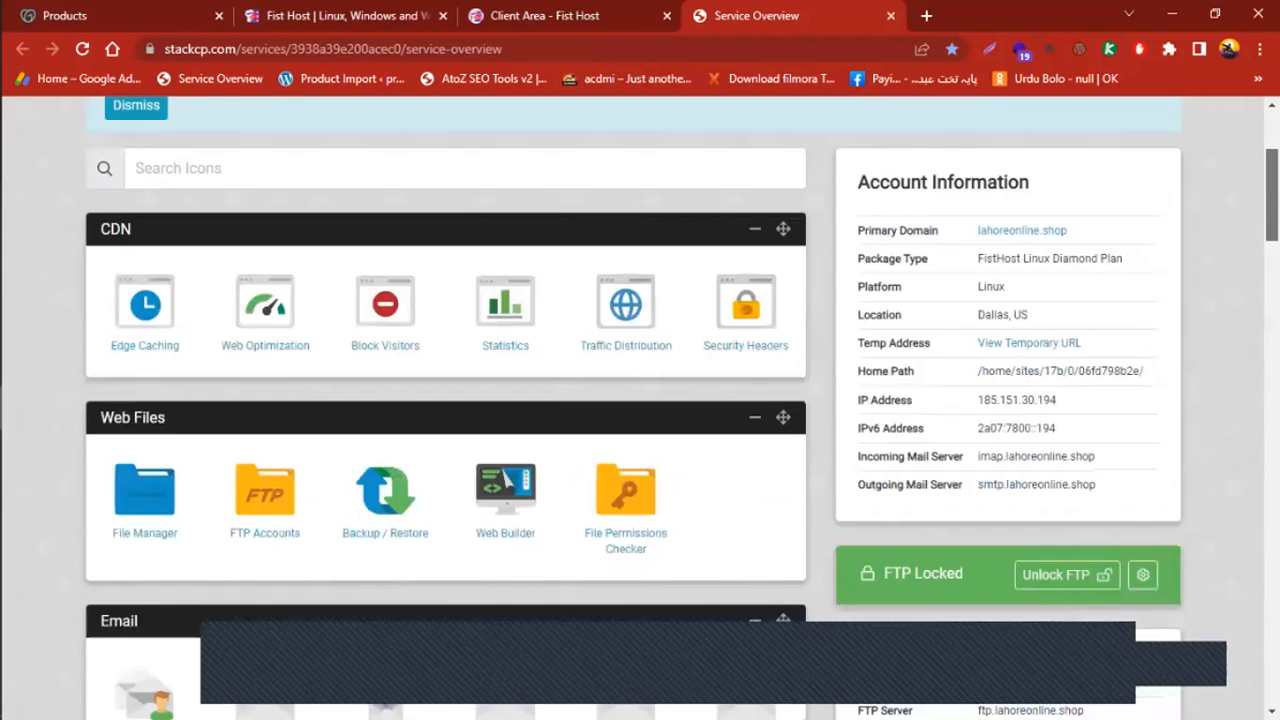
scroll(640, 400, down, 3)
scroll(640, 400, up, 2)
scroll(640, 400, up, 3)
scroll(640, 400, down, 1)
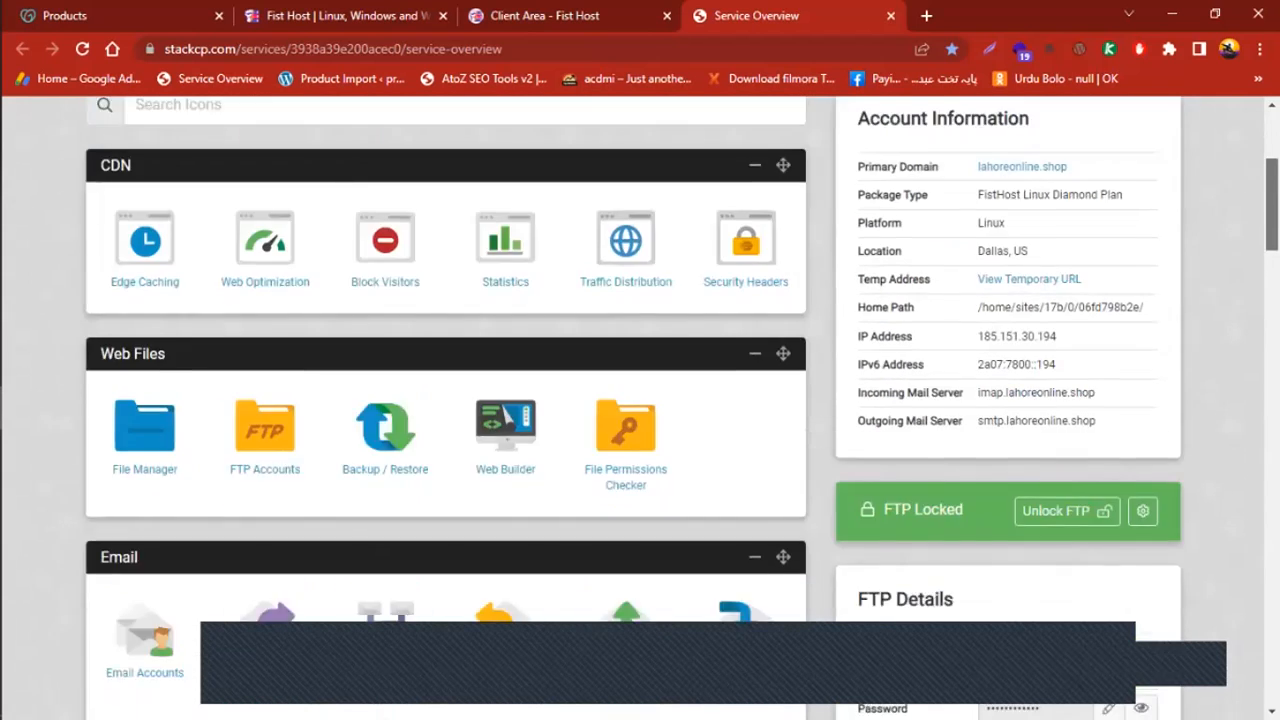
scroll(640, 400, up, 1)
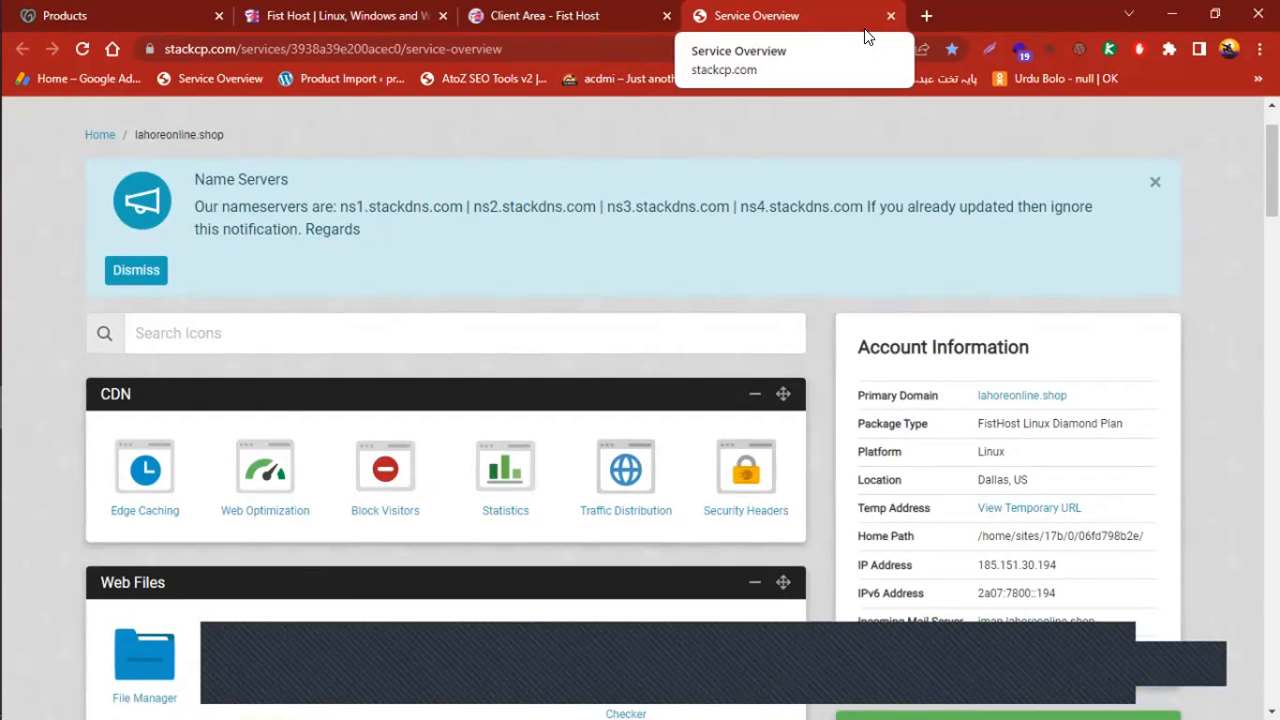
scroll(840, 297, down, 1)
scroll(840, 297, up, 2)
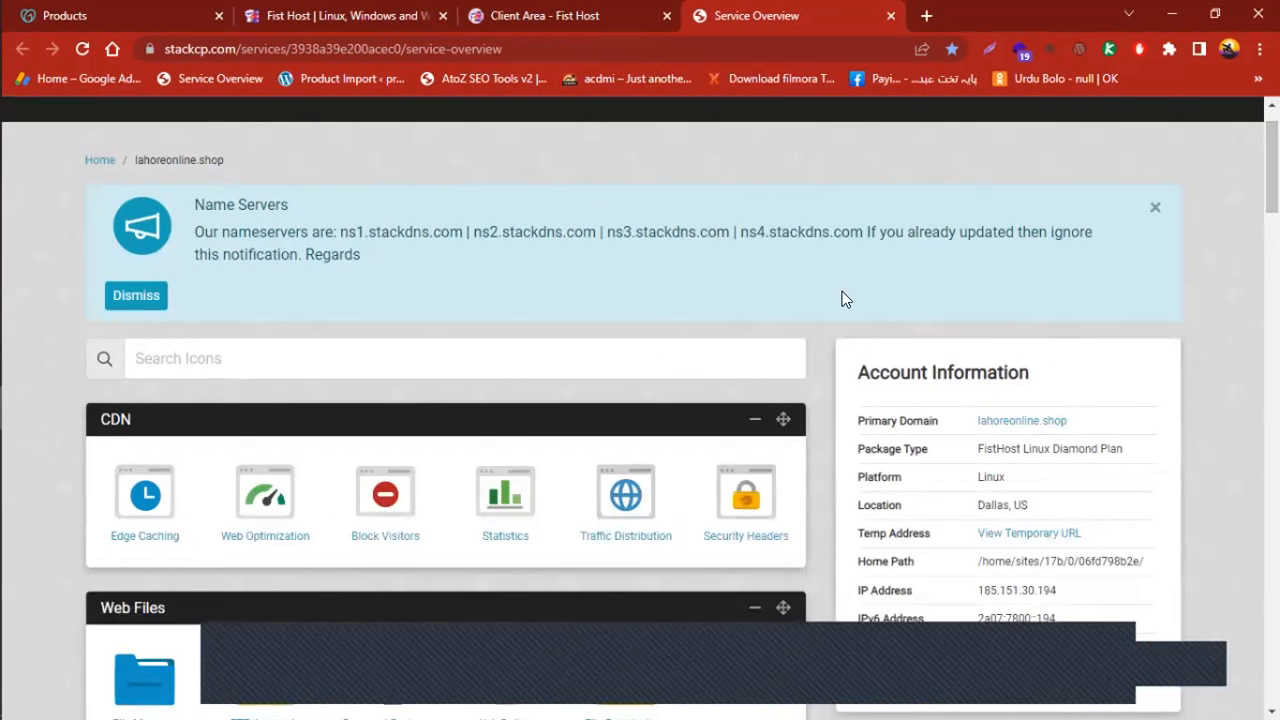
drag(275, 232, 412, 257)
click(415, 293)
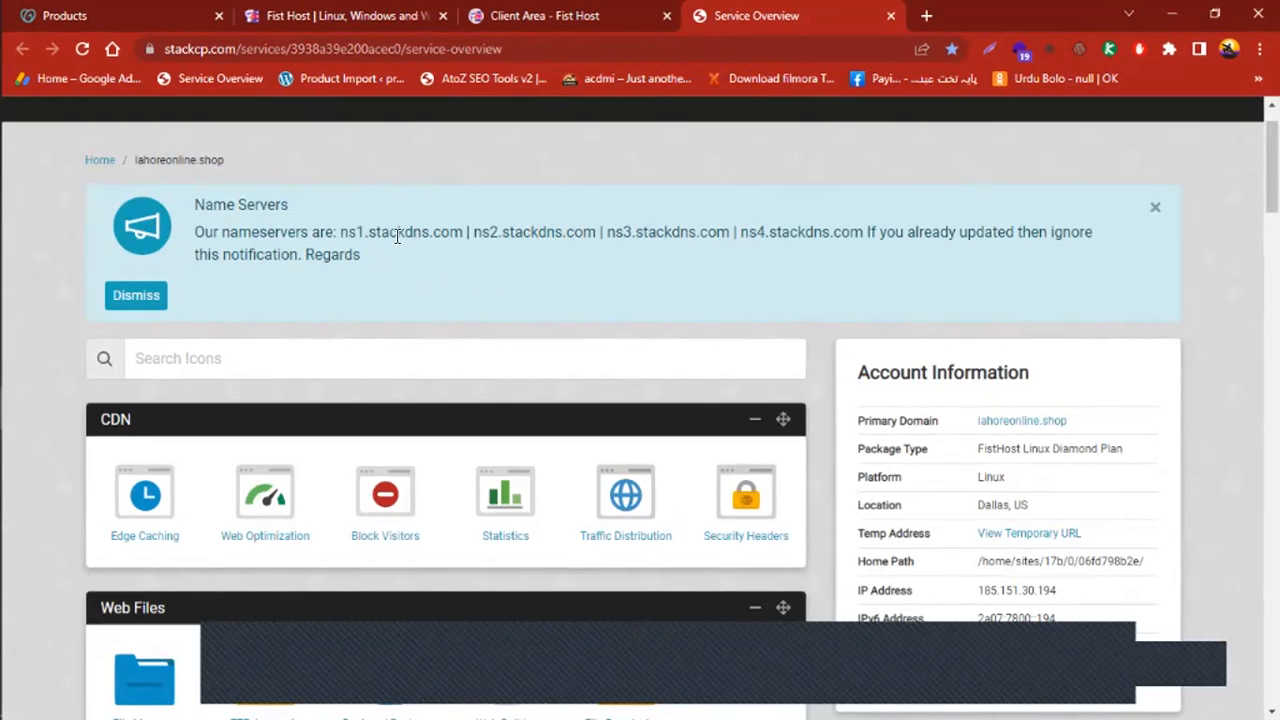
click(73, 10)
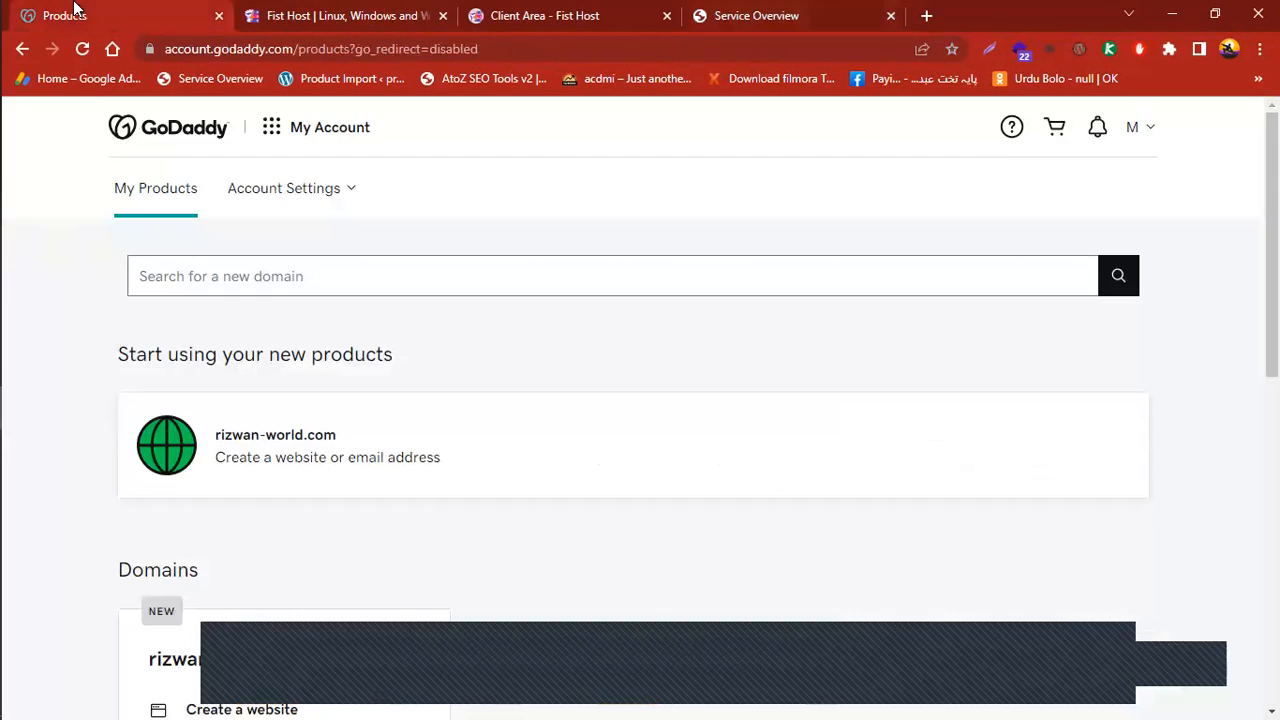
click(735, 12)
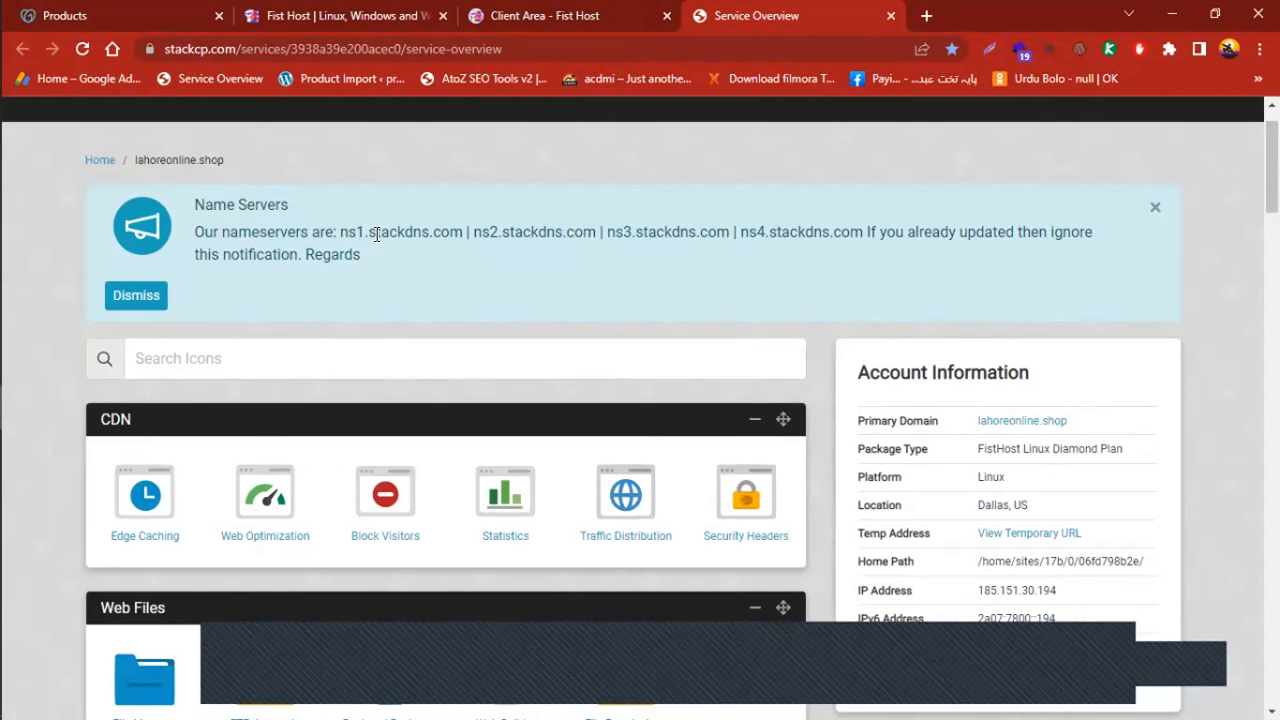
drag(340, 232, 463, 233)
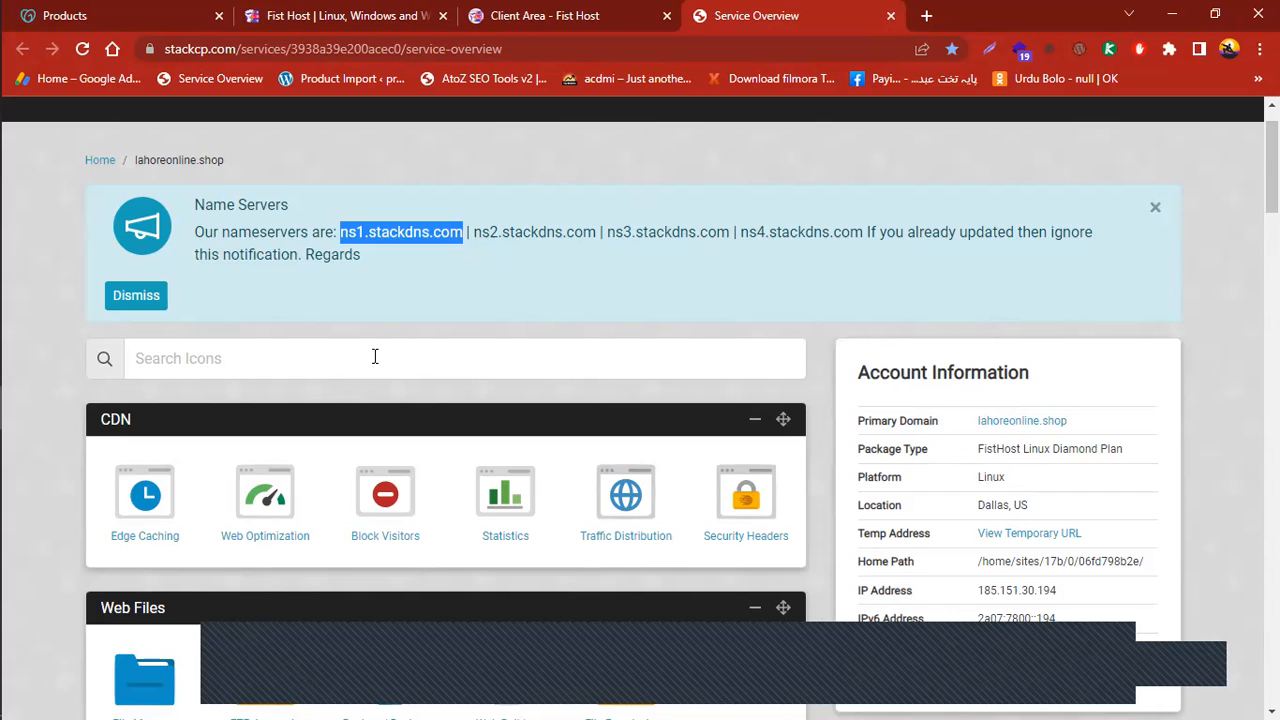
click(386, 236)
drag(337, 232, 443, 245)
click(506, 277)
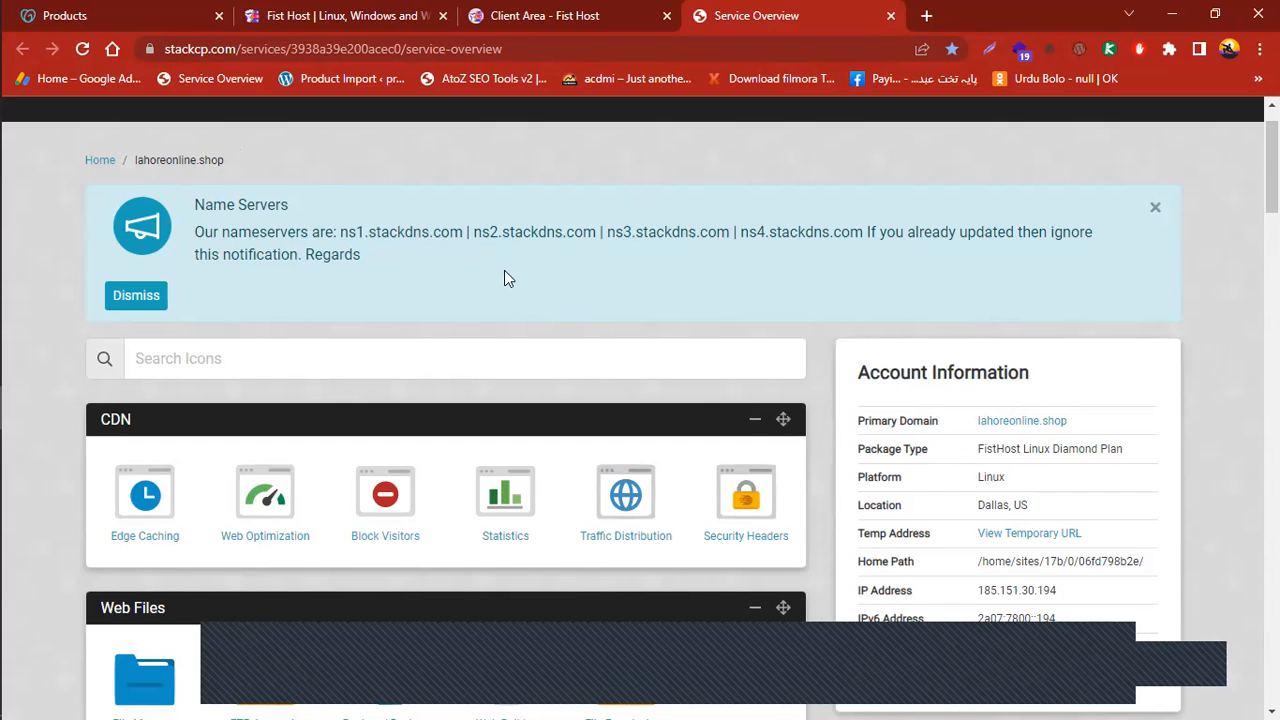
drag(338, 231, 434, 229)
click(381, 255)
double_click(400, 232)
click(516, 231)
double_click(586, 232)
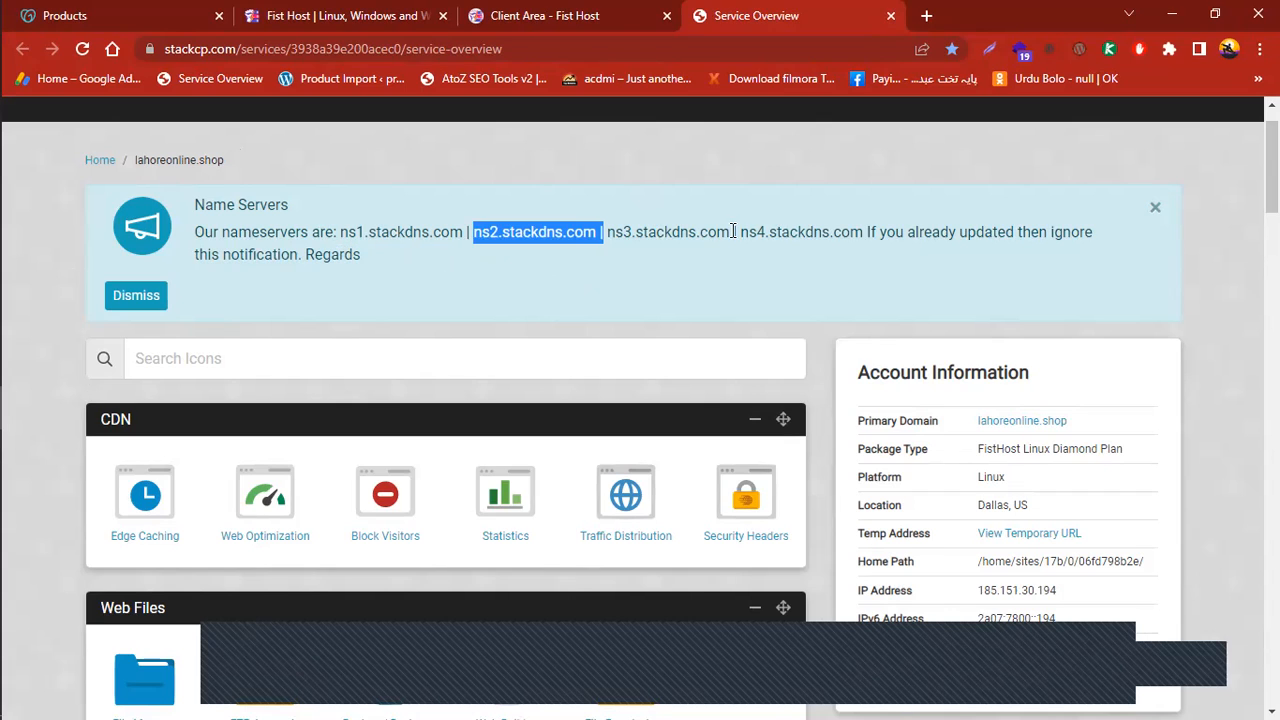
click(270, 236)
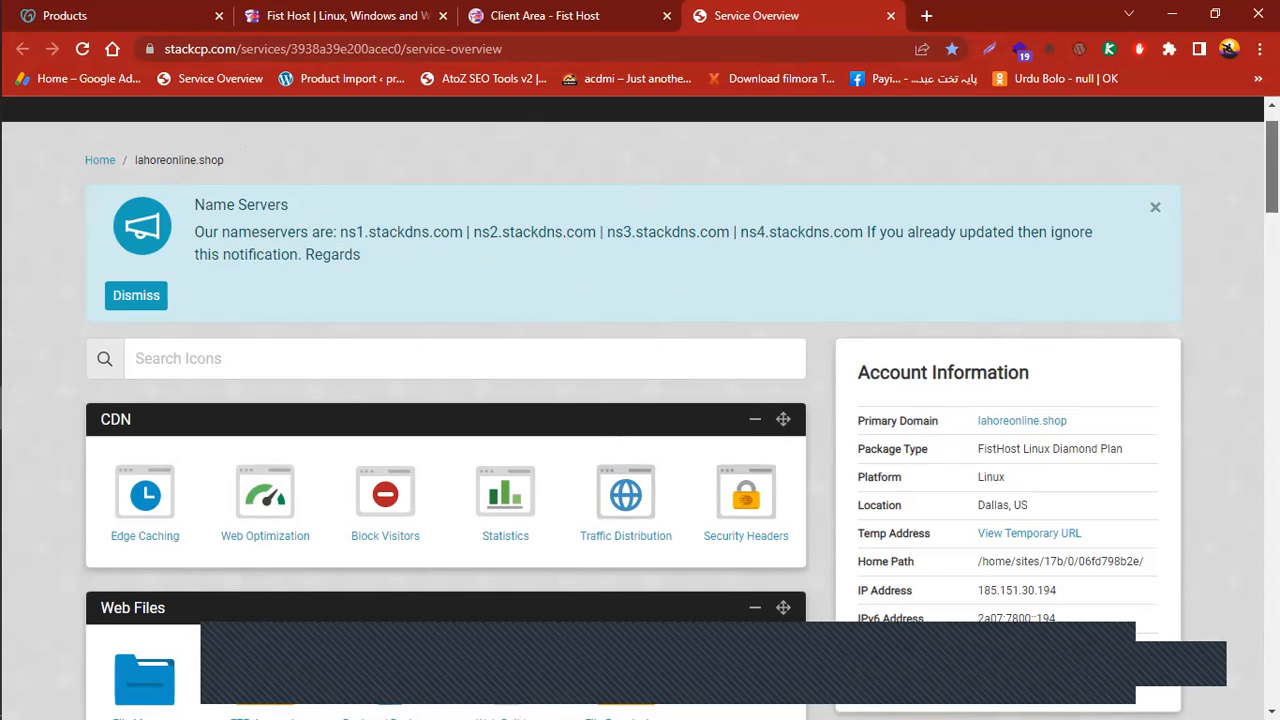
scroll(1170, 200, down, 3)
Cycle through the open tabs, add a blank tab, and return to the StackCP hosting overview
click(440, 8)
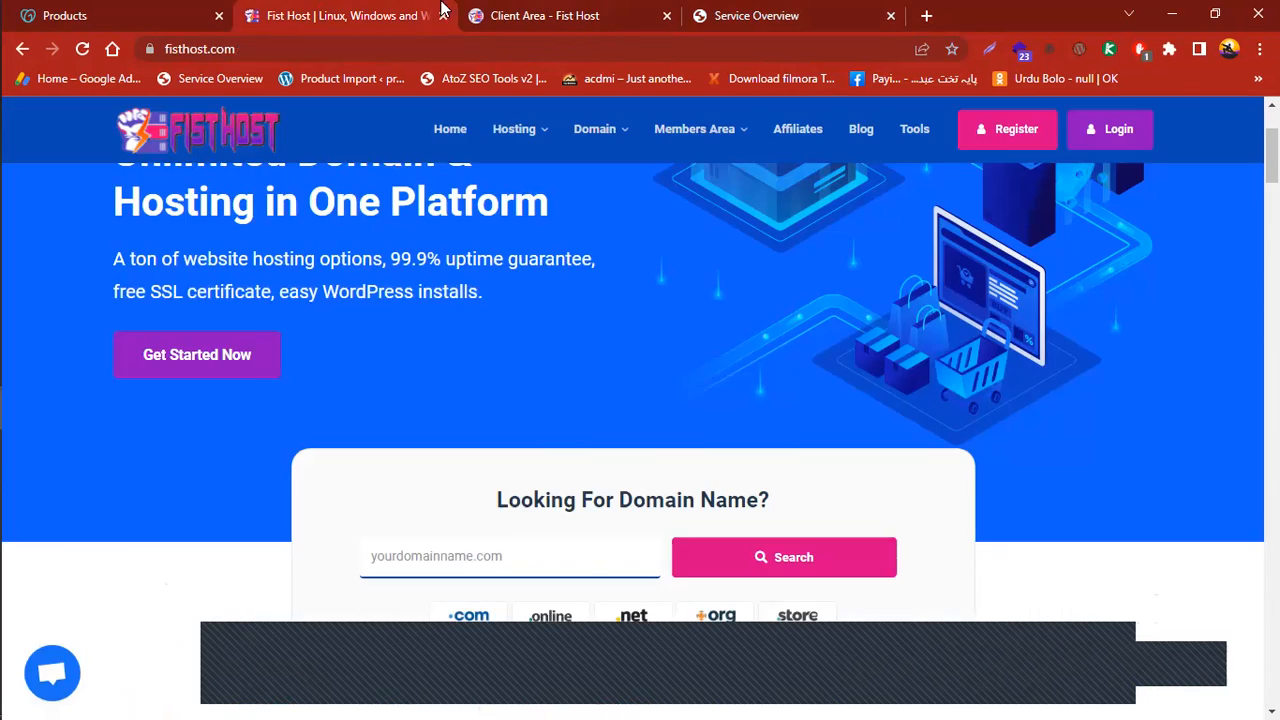
click(155, 11)
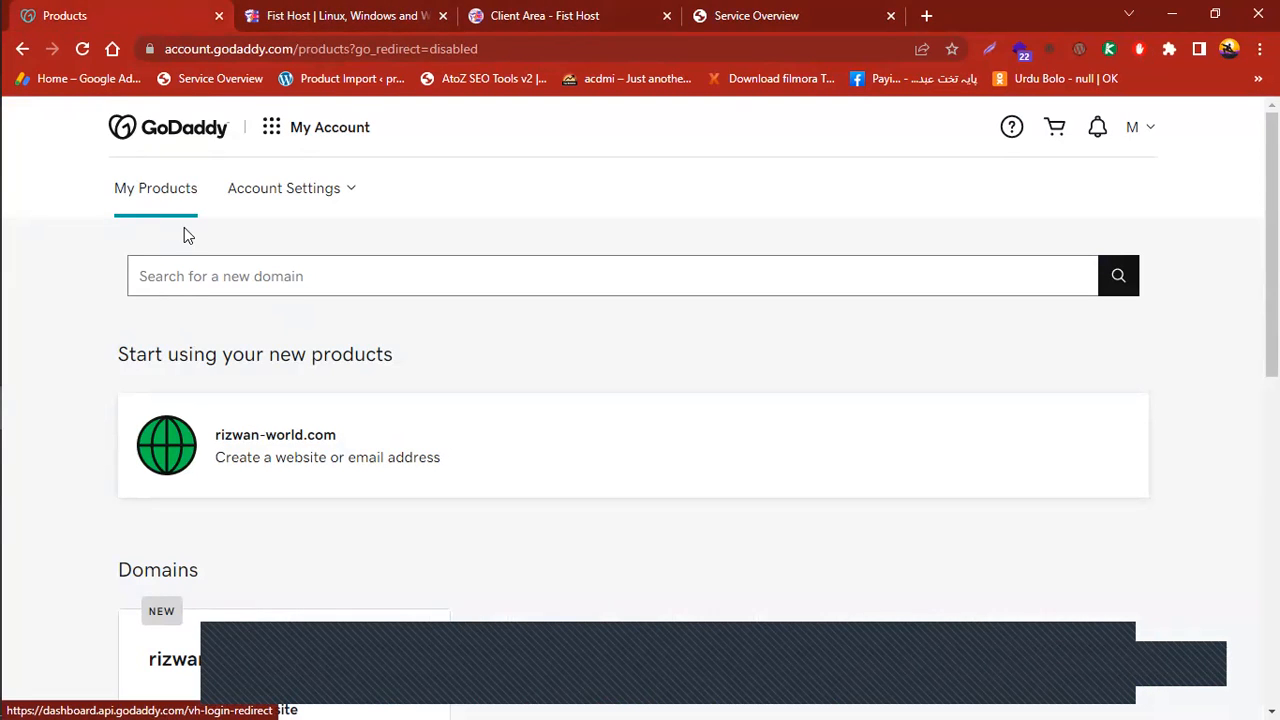
click(747, 16)
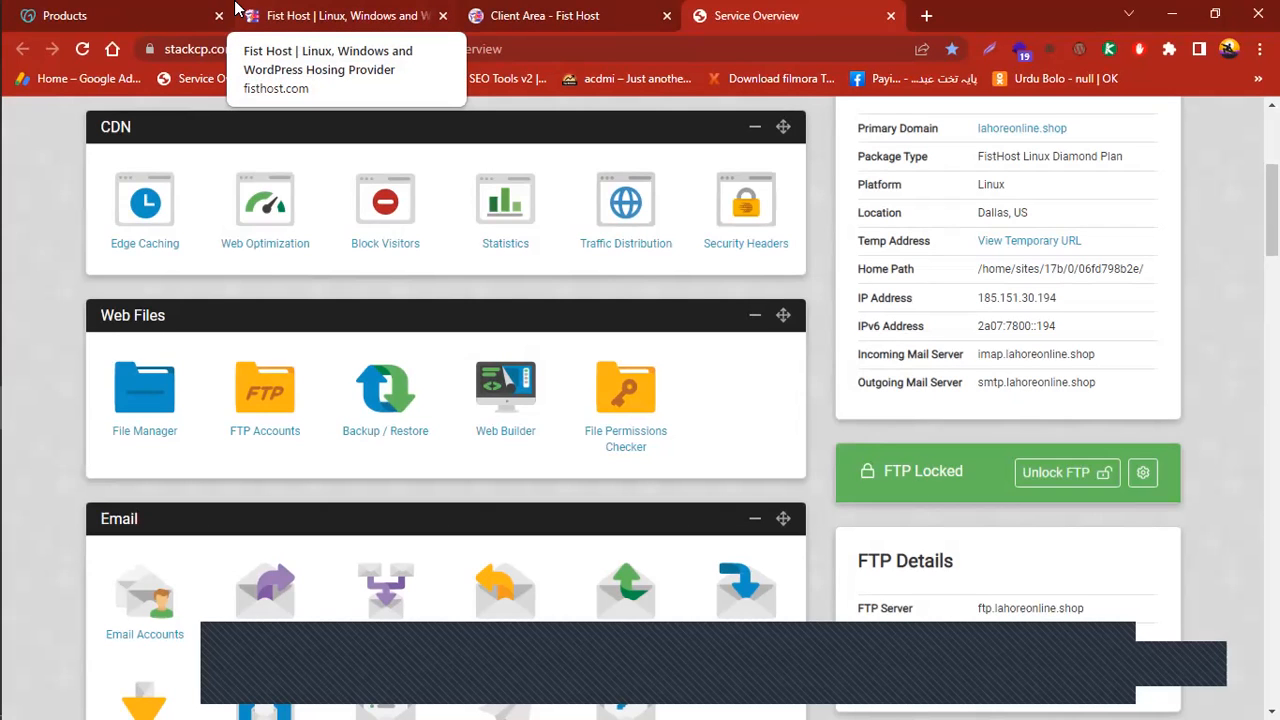
key(ctrl+Page_Up)
click(403, 8)
click(497, 10)
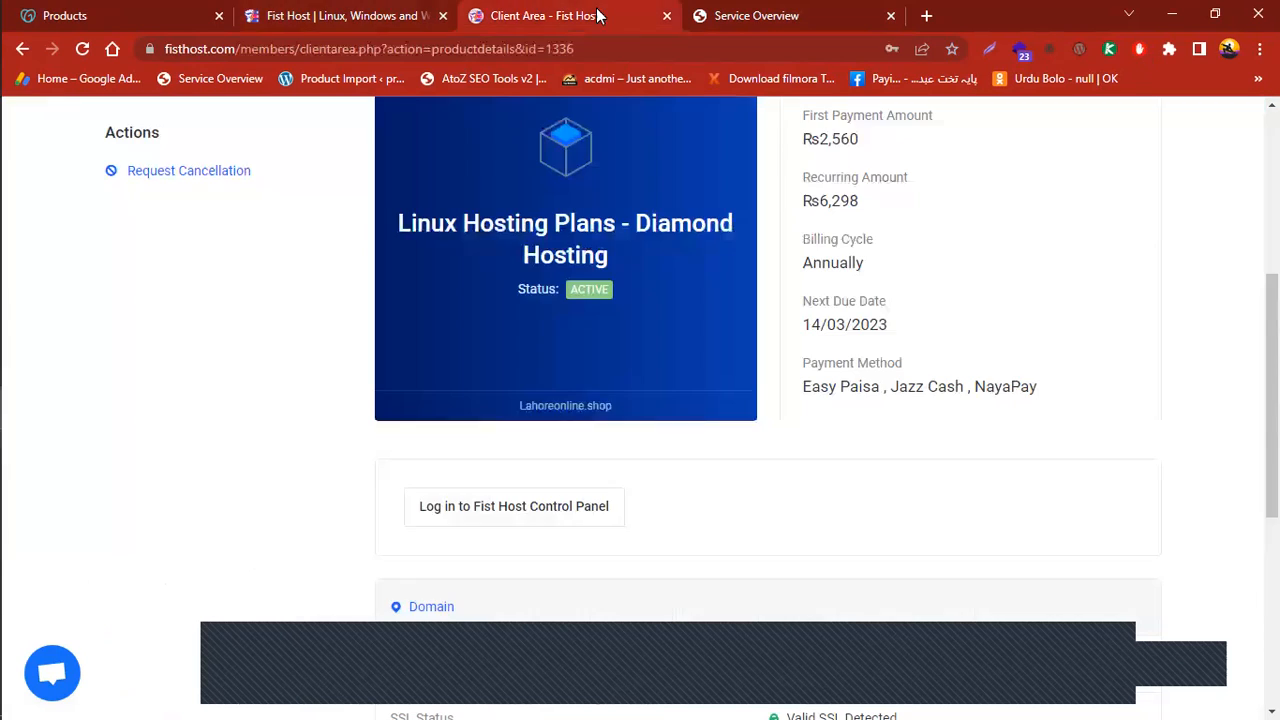
click(820, 9)
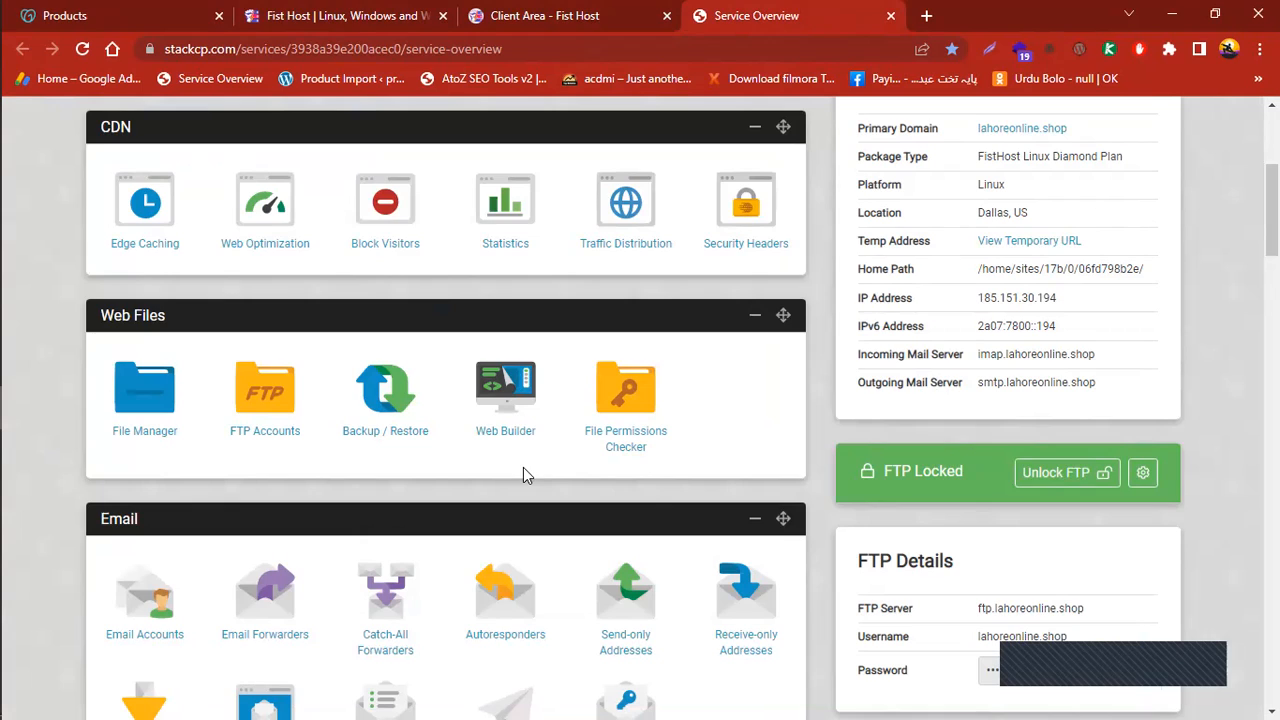
click(924, 16)
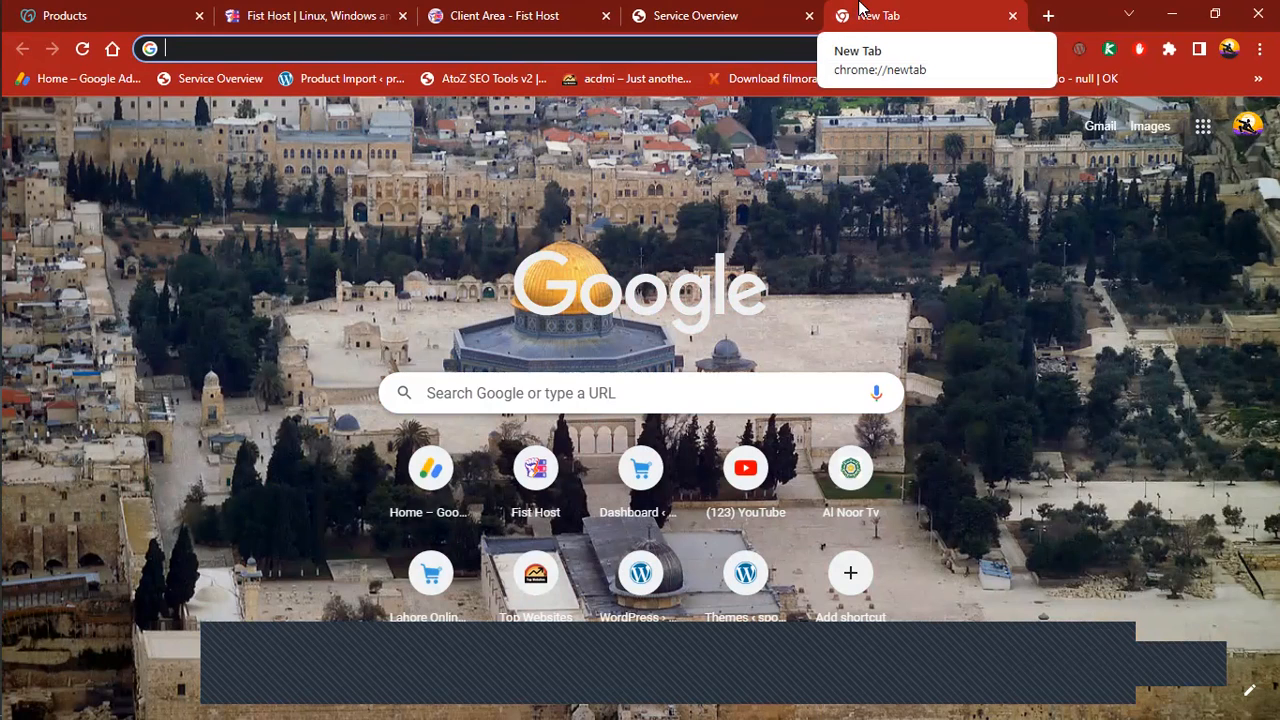
click(672, 8)
scroll(1170, 168, up, 4)
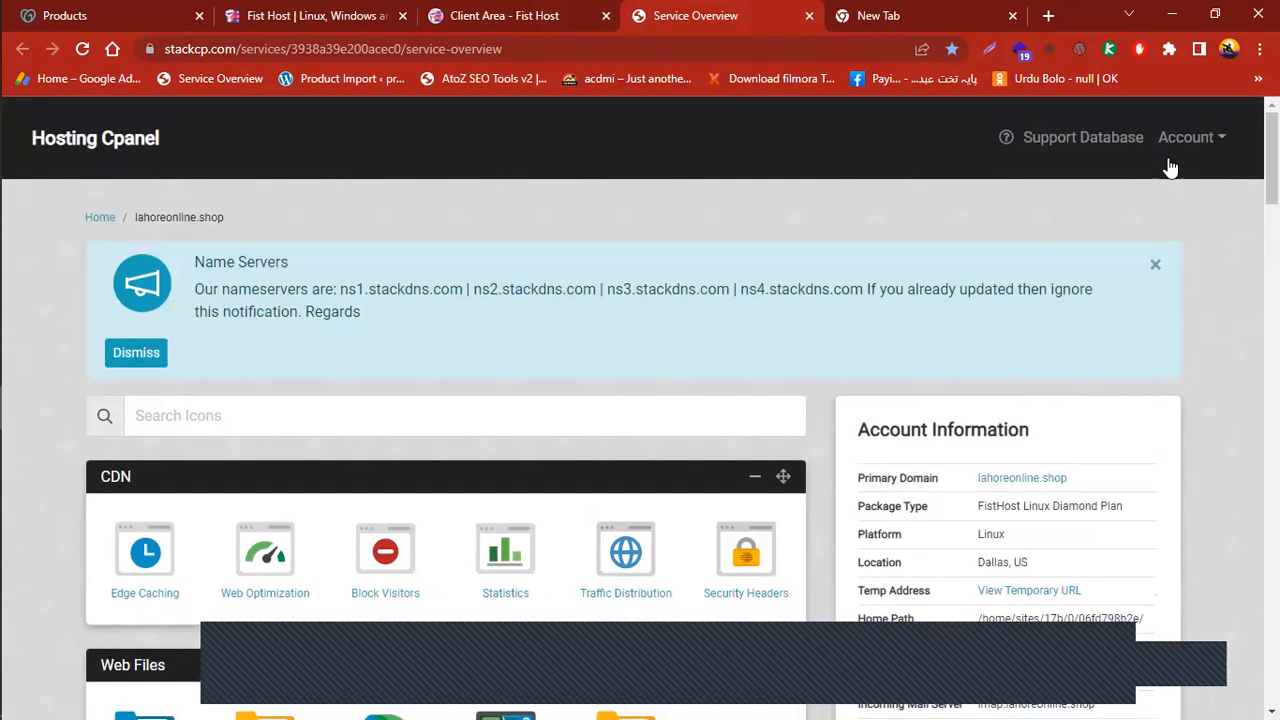
Copy the first nameserver ns1.stackdns.com and bring up the GoDaddy Products page
drag(339, 288, 349, 288)
click(342, 288)
drag(342, 288, 455, 290)
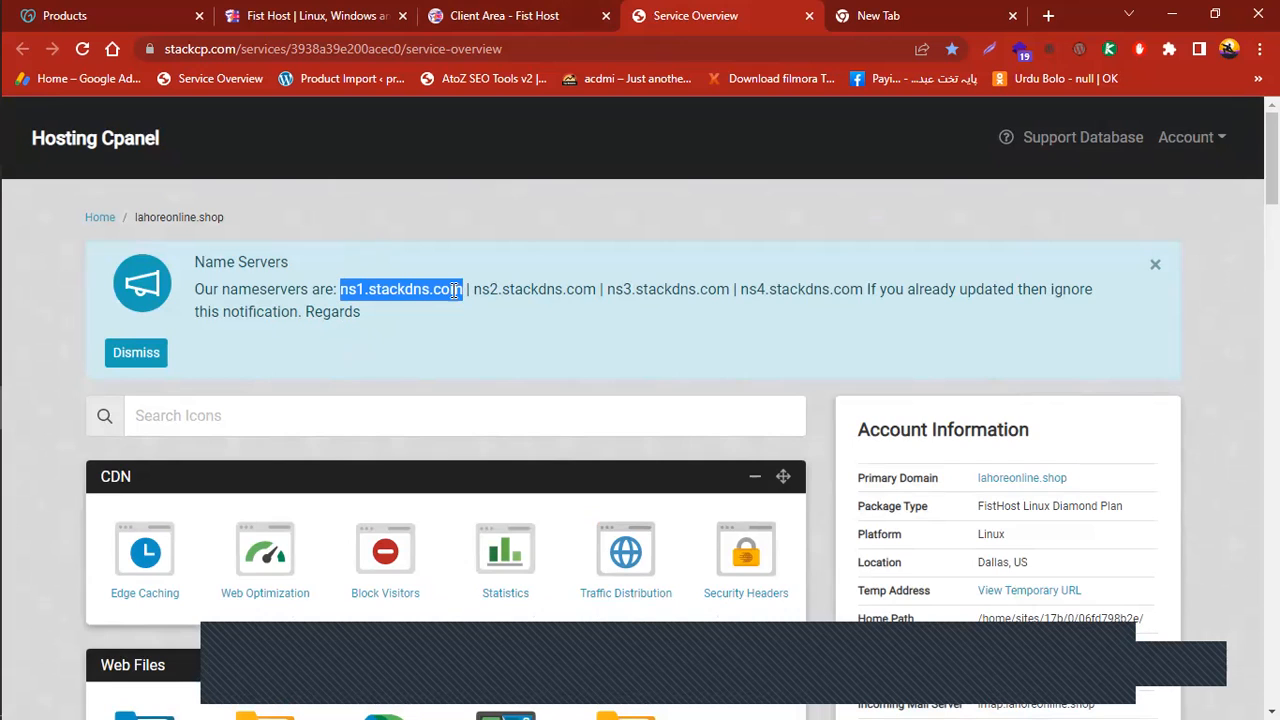
right_click(446, 289)
click(476, 309)
click(122, 13)
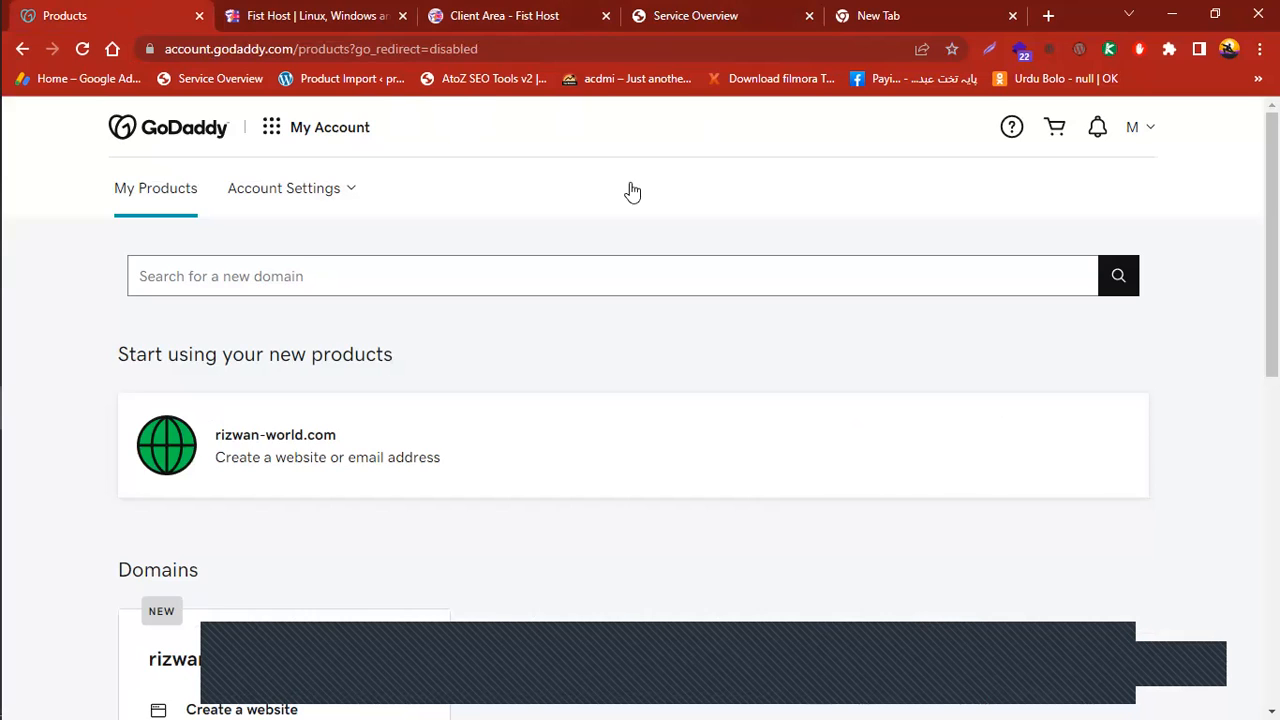
Reload the GoDaddy My Products page from the account menu
scroll(844, 157, down, 2)
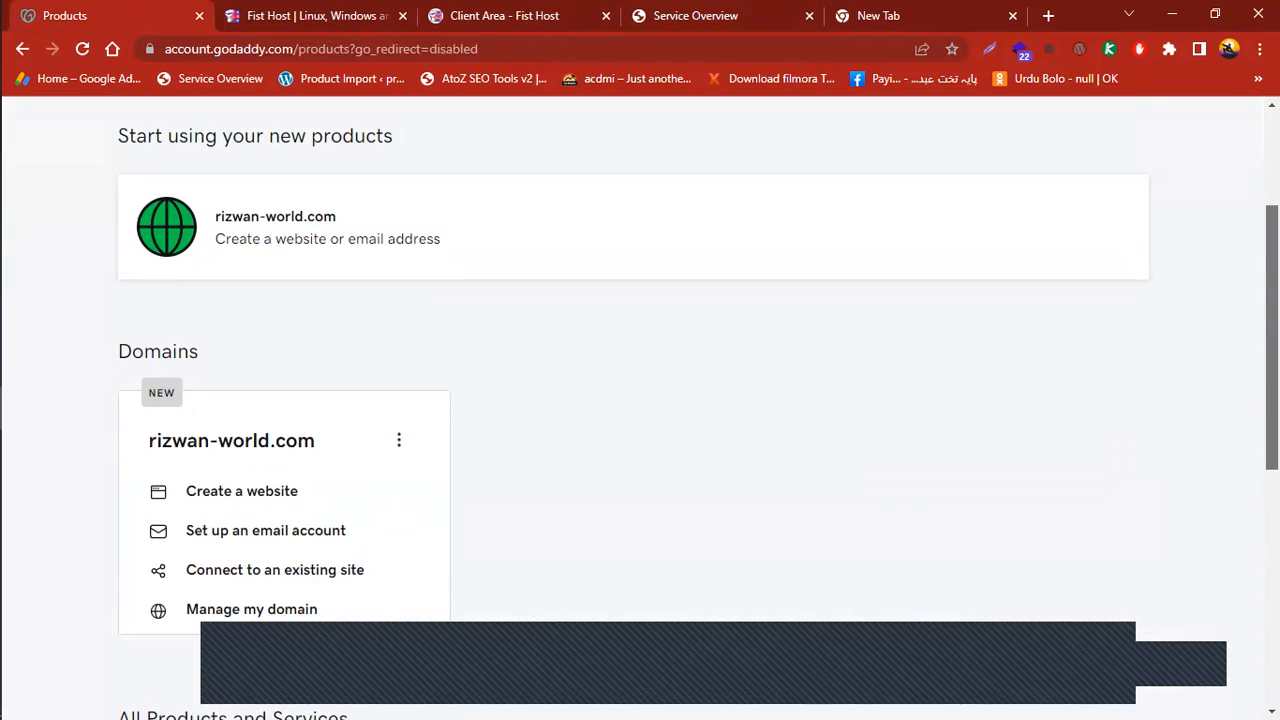
scroll(844, 157, up, 2)
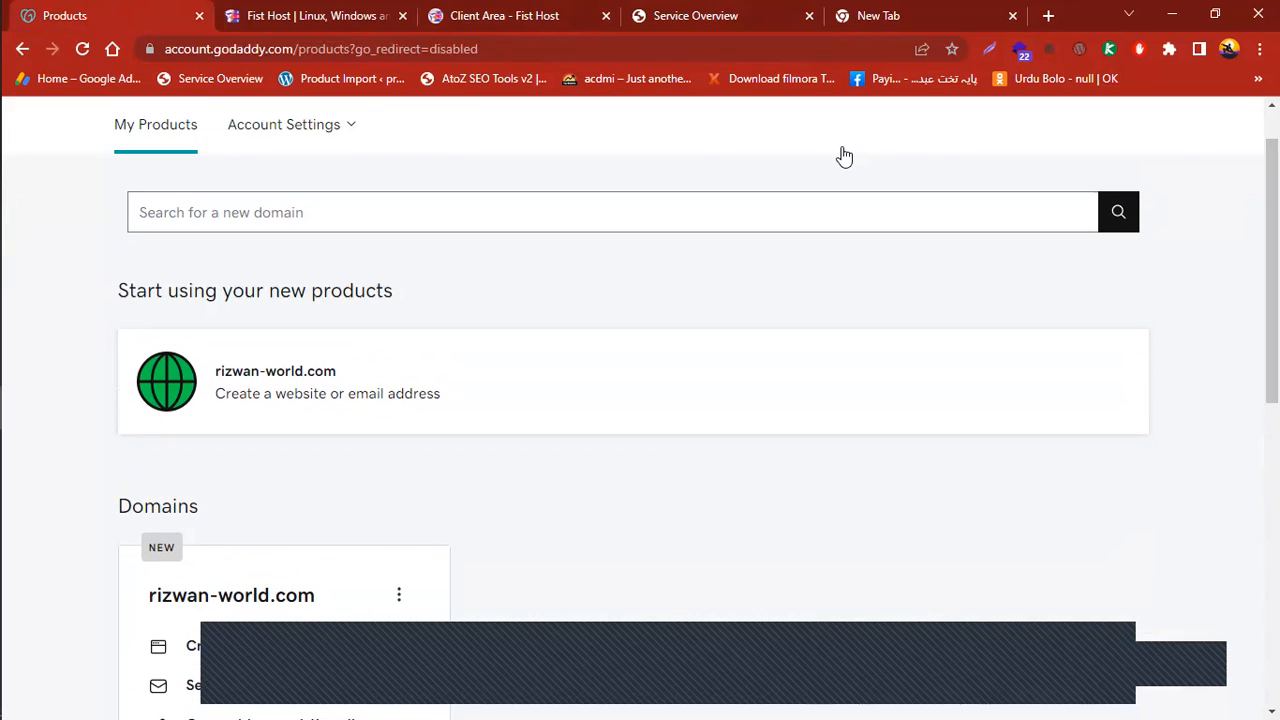
scroll(640, 400, down, 3)
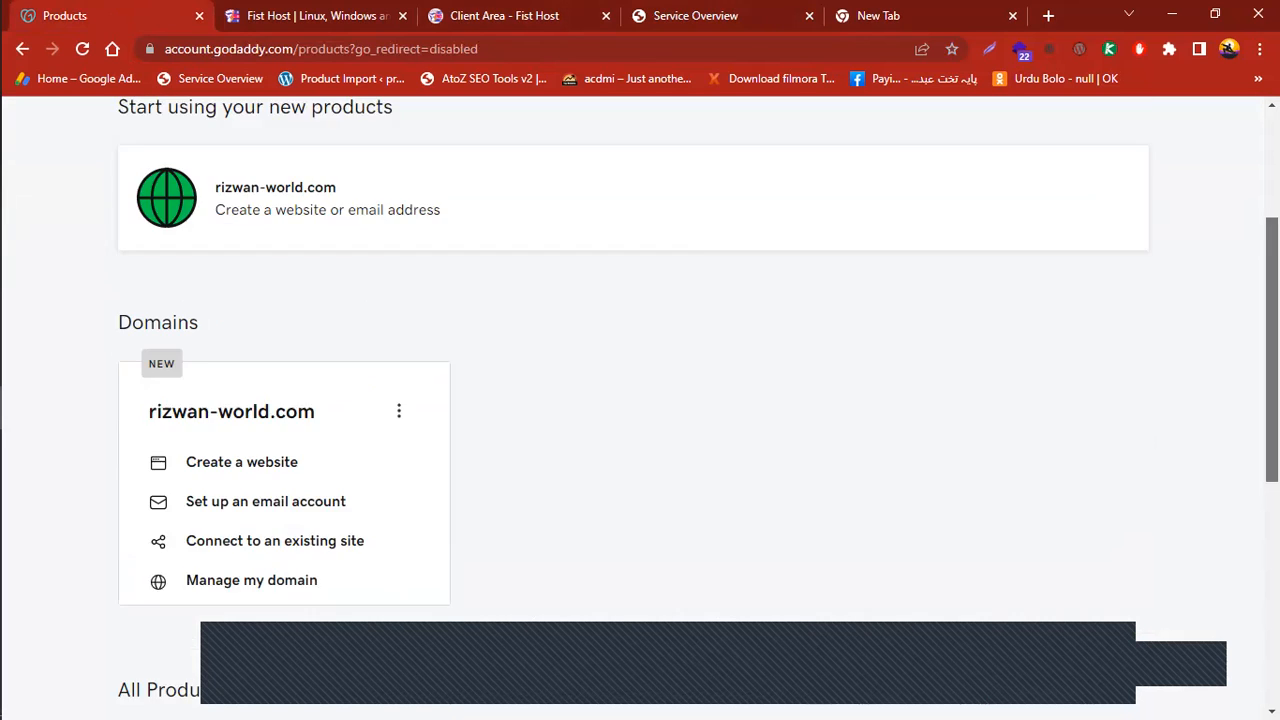
scroll(640, 400, up, 3)
scroll(263, 160, up, 1)
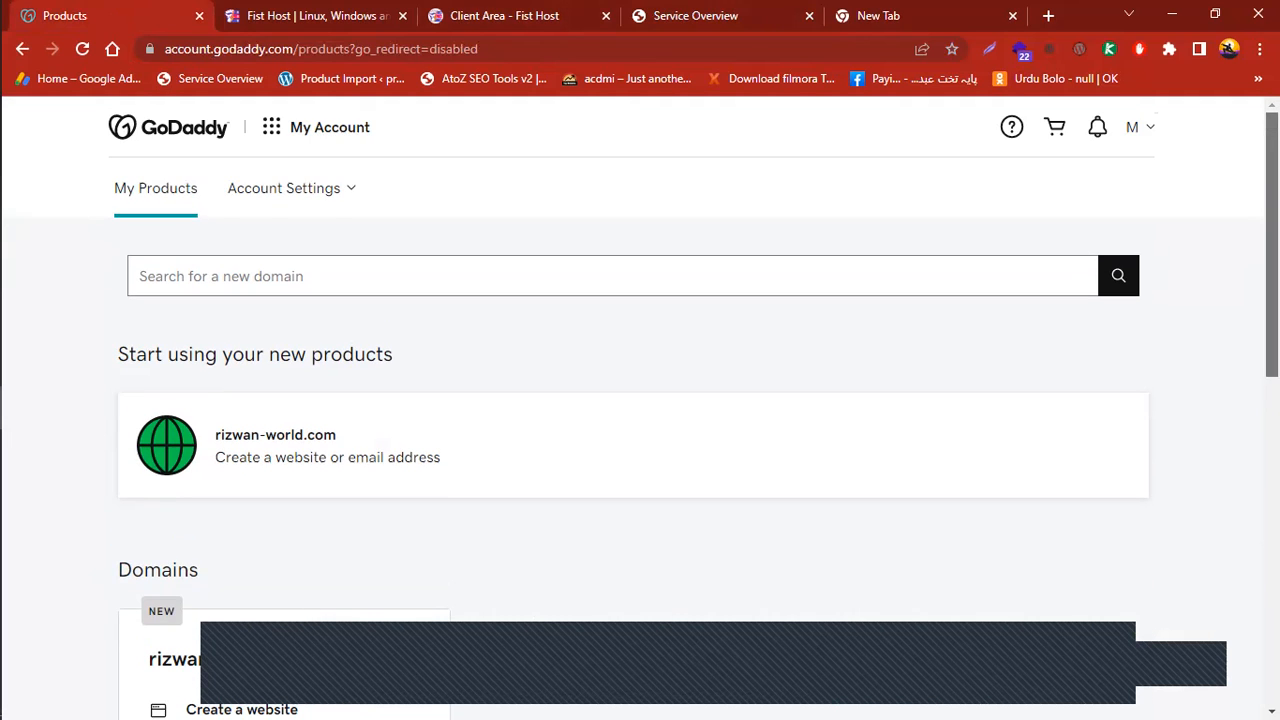
click(1148, 129)
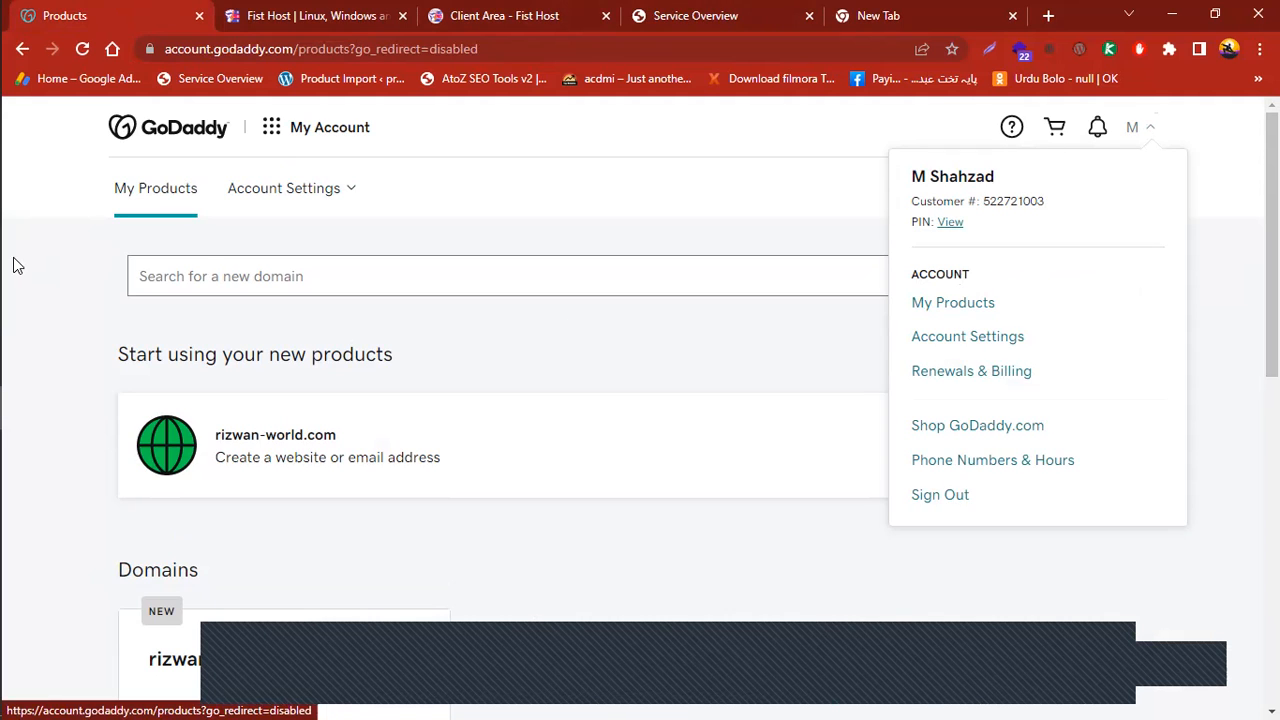
click(931, 303)
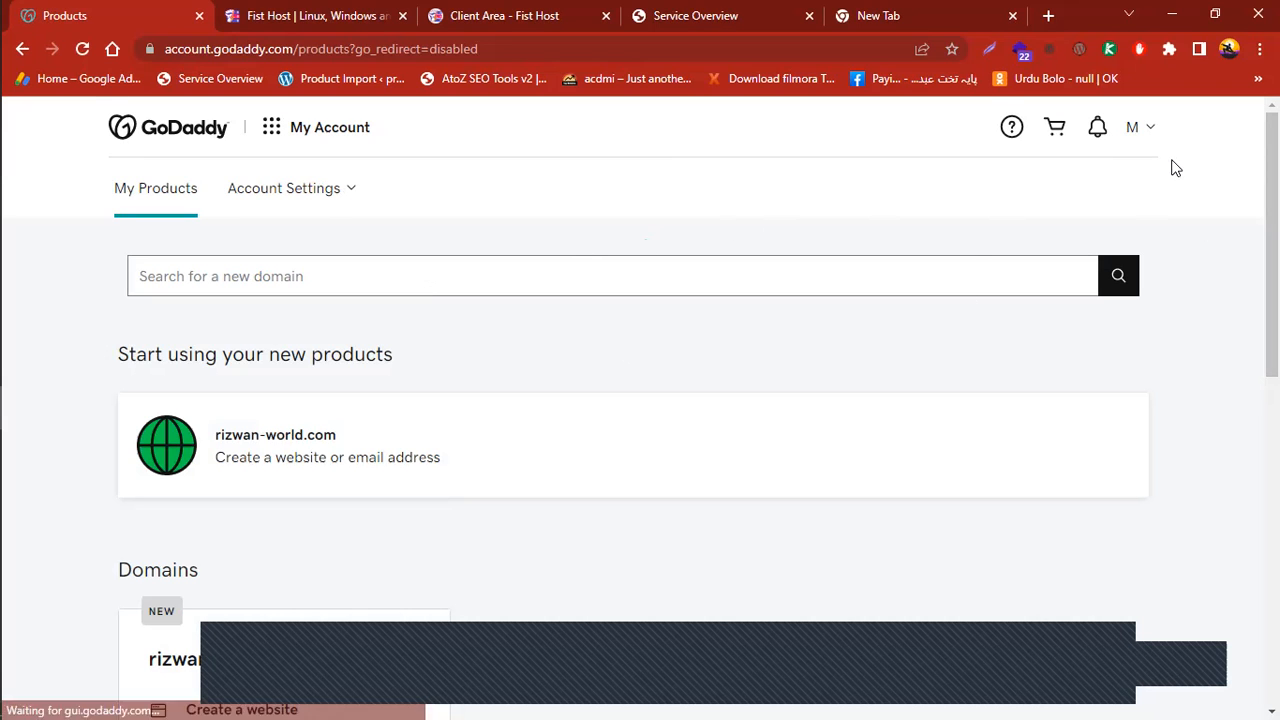
Expand the Domains list and open DNS management for rizwan-world.com
scroll(1171, 163, down, 3)
scroll(640, 400, down, 5)
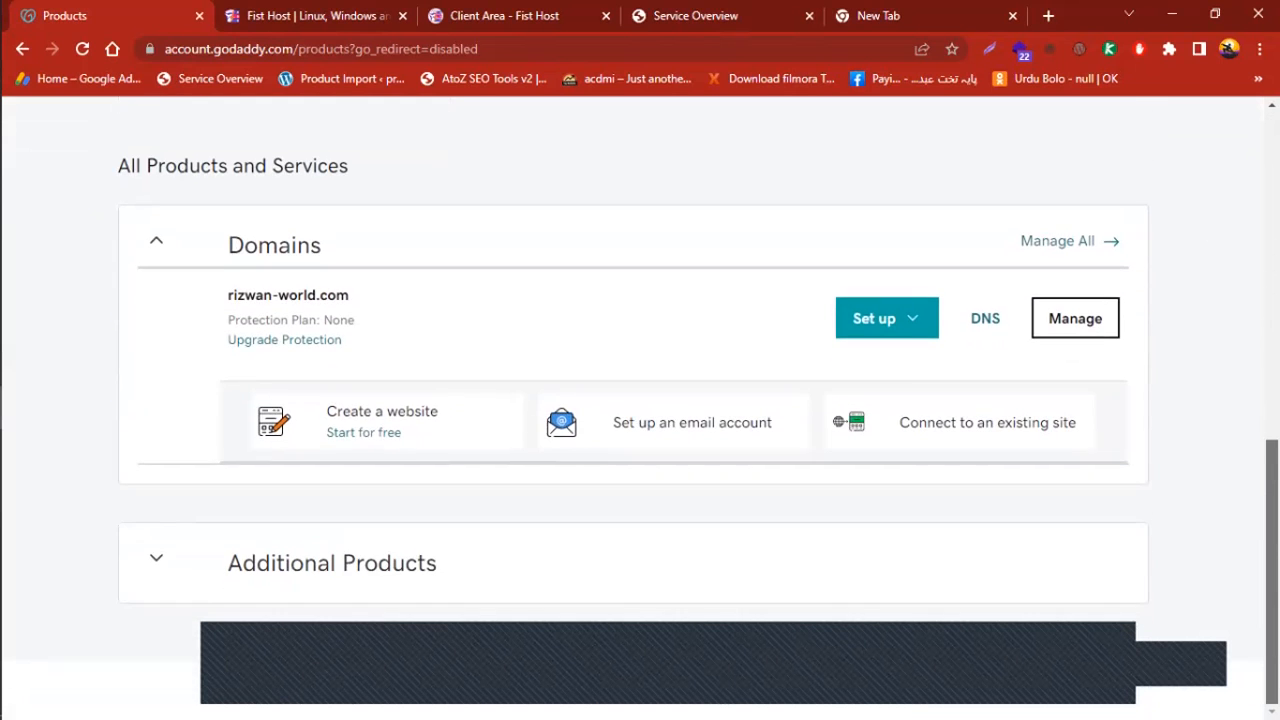
scroll(640, 400, up, 1)
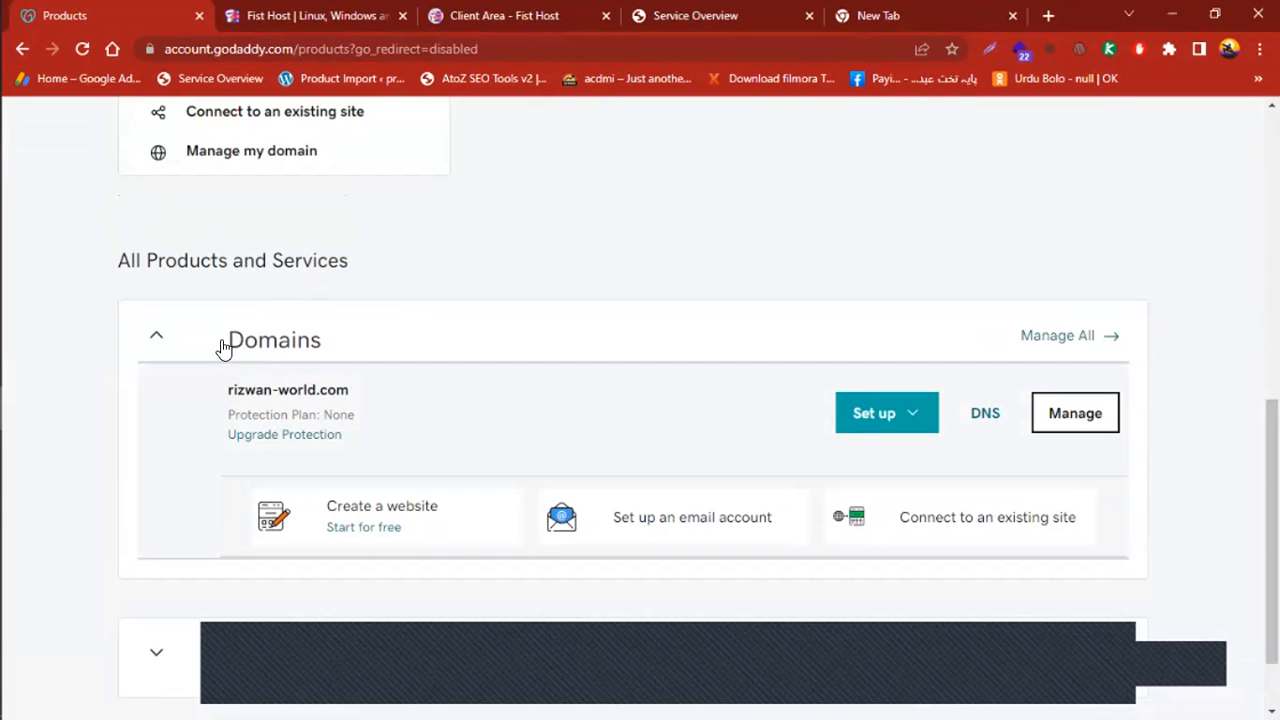
double_click(430, 347)
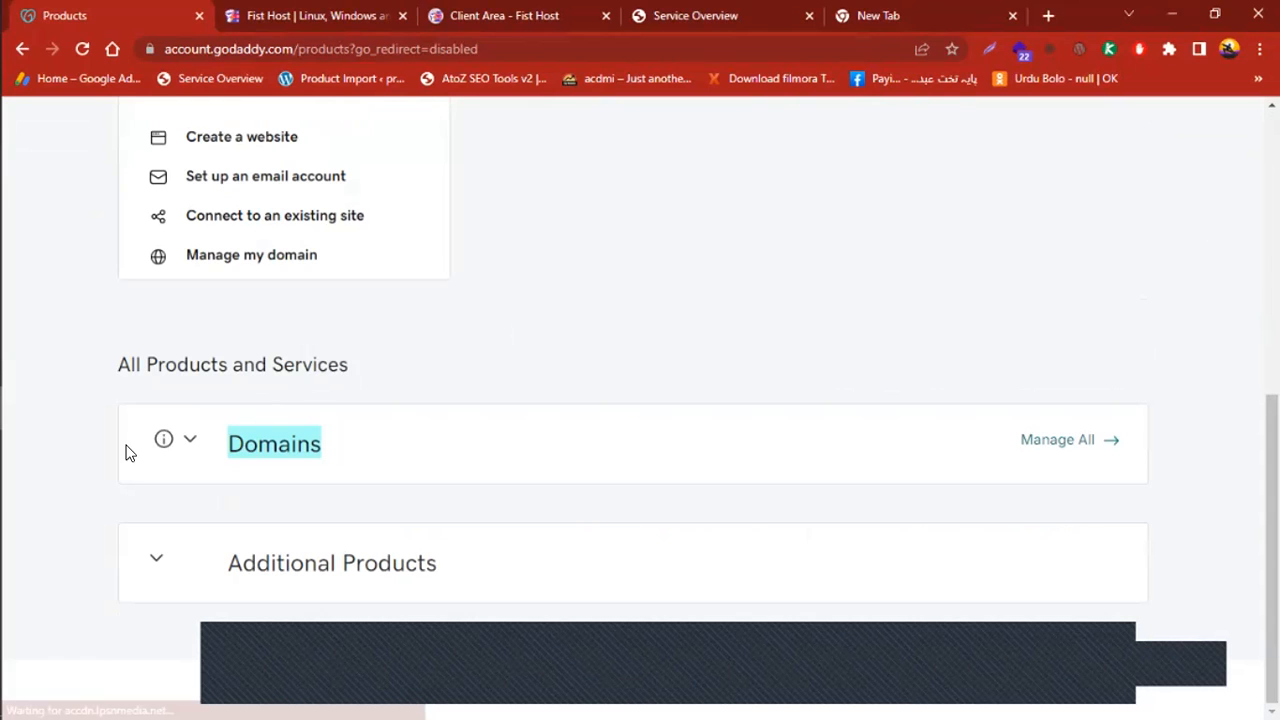
click(186, 441)
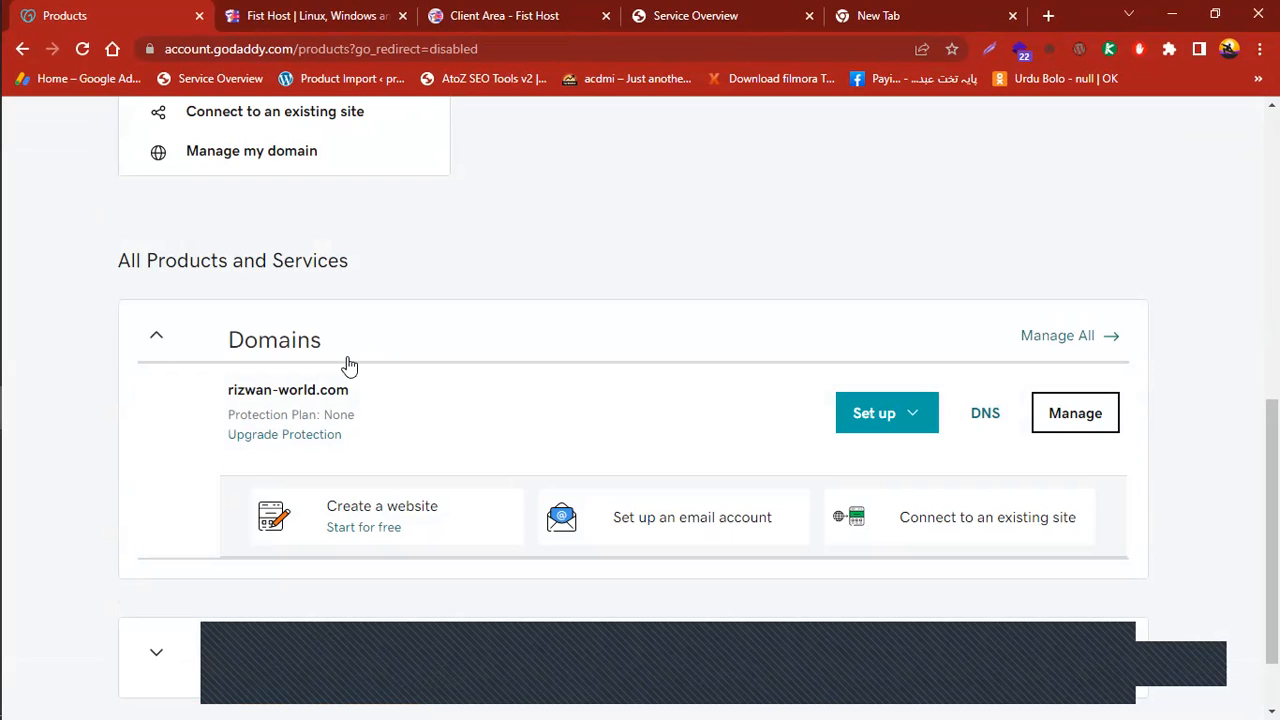
scroll(700, 400, down, 1)
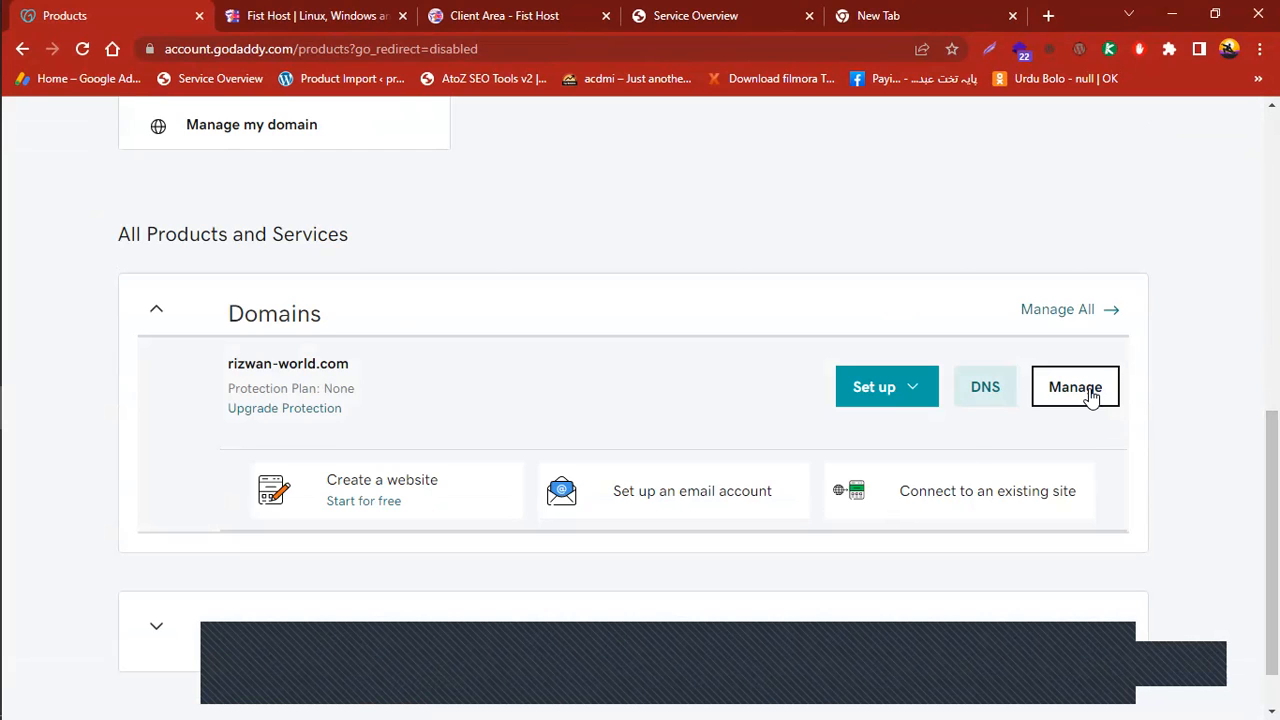
scroll(1250, 430, down, 1)
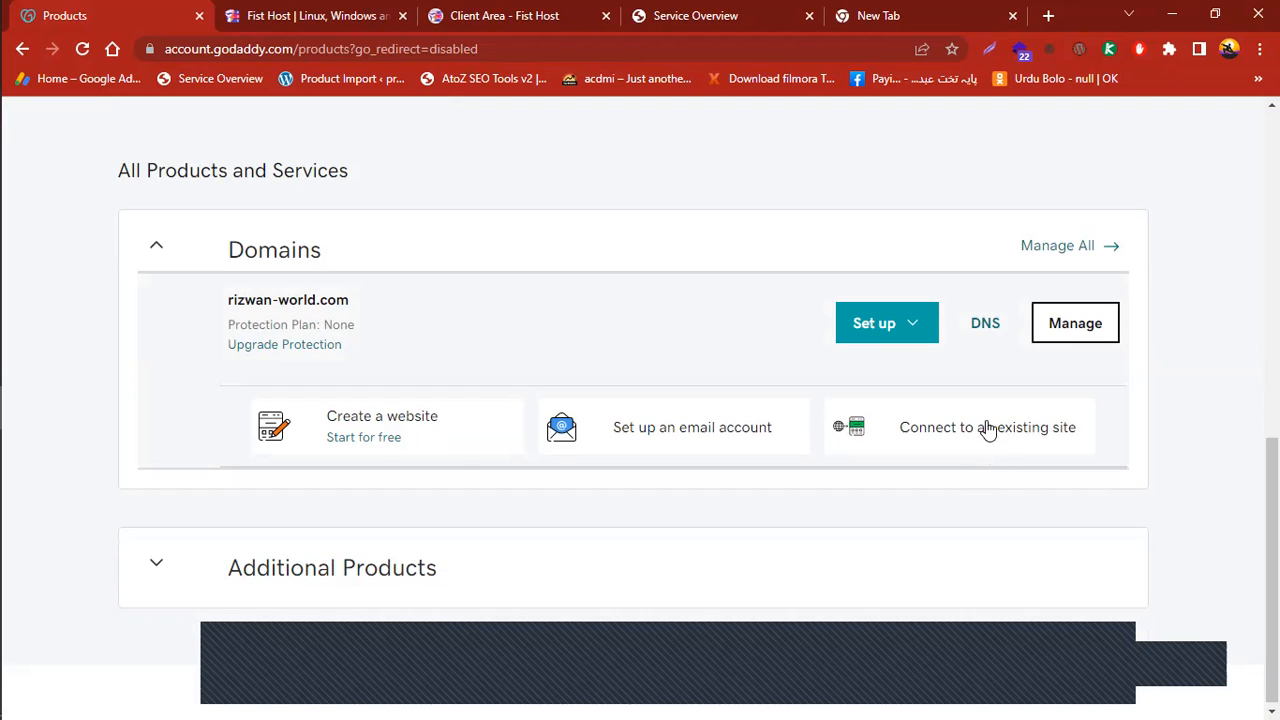
click(984, 338)
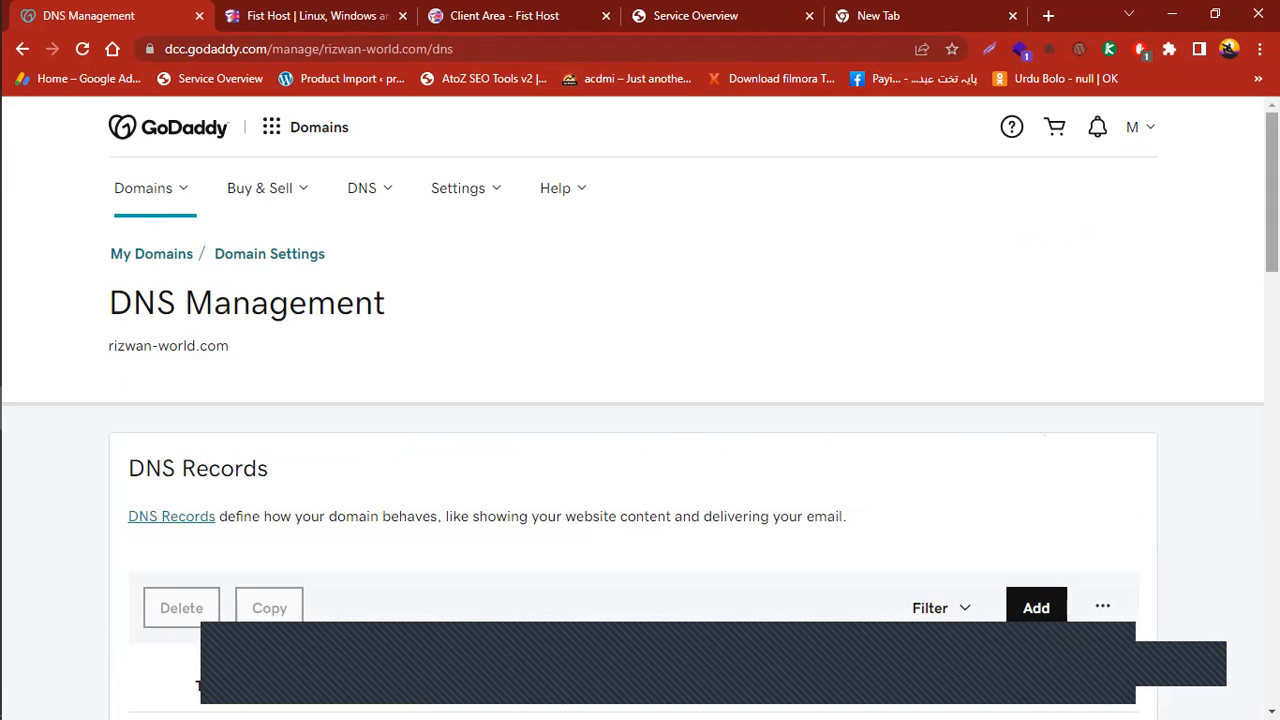
Scroll to the Nameservers section and start changing rizwan-world.com's nameservers
scroll(640, 400, down, 9)
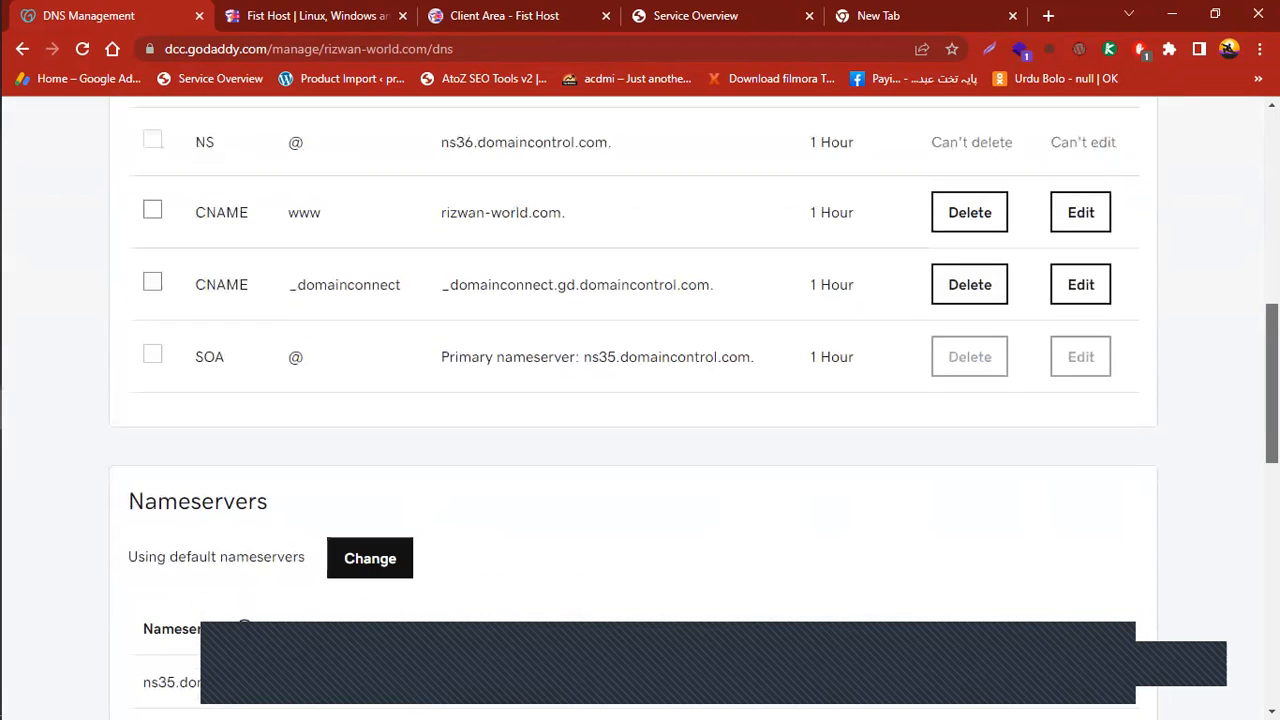
scroll(640, 400, down, 2)
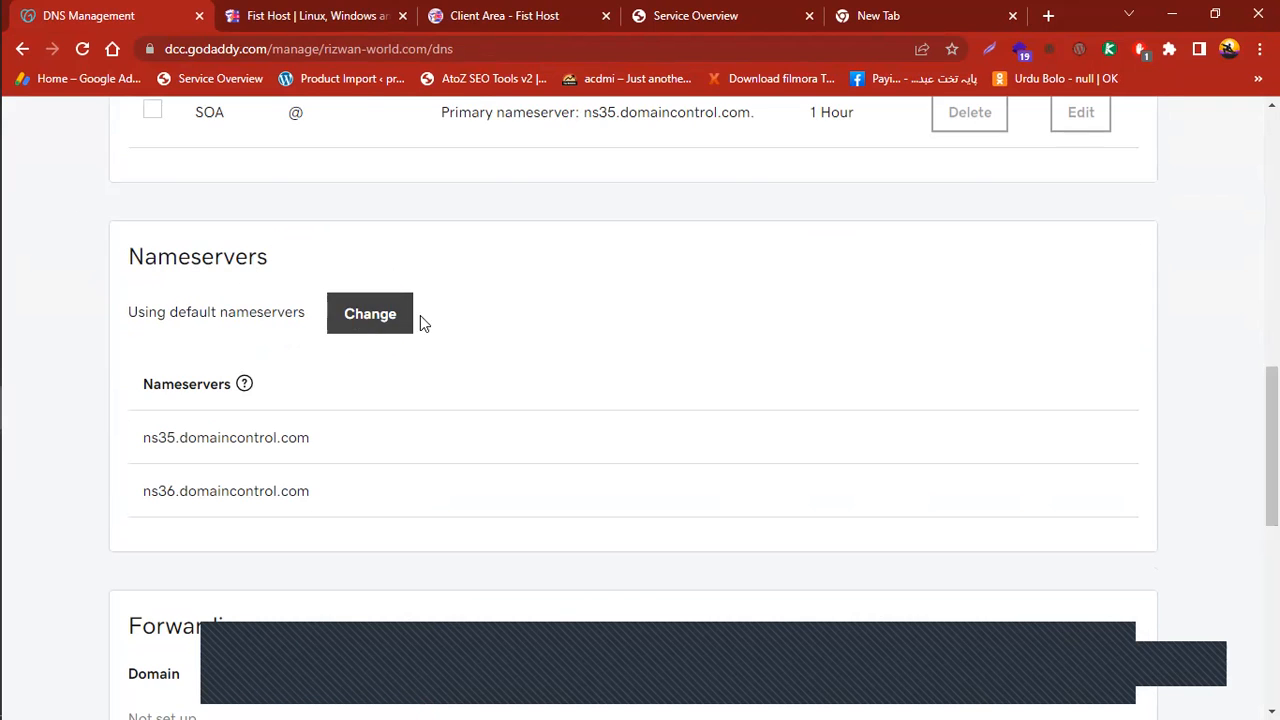
click(381, 320)
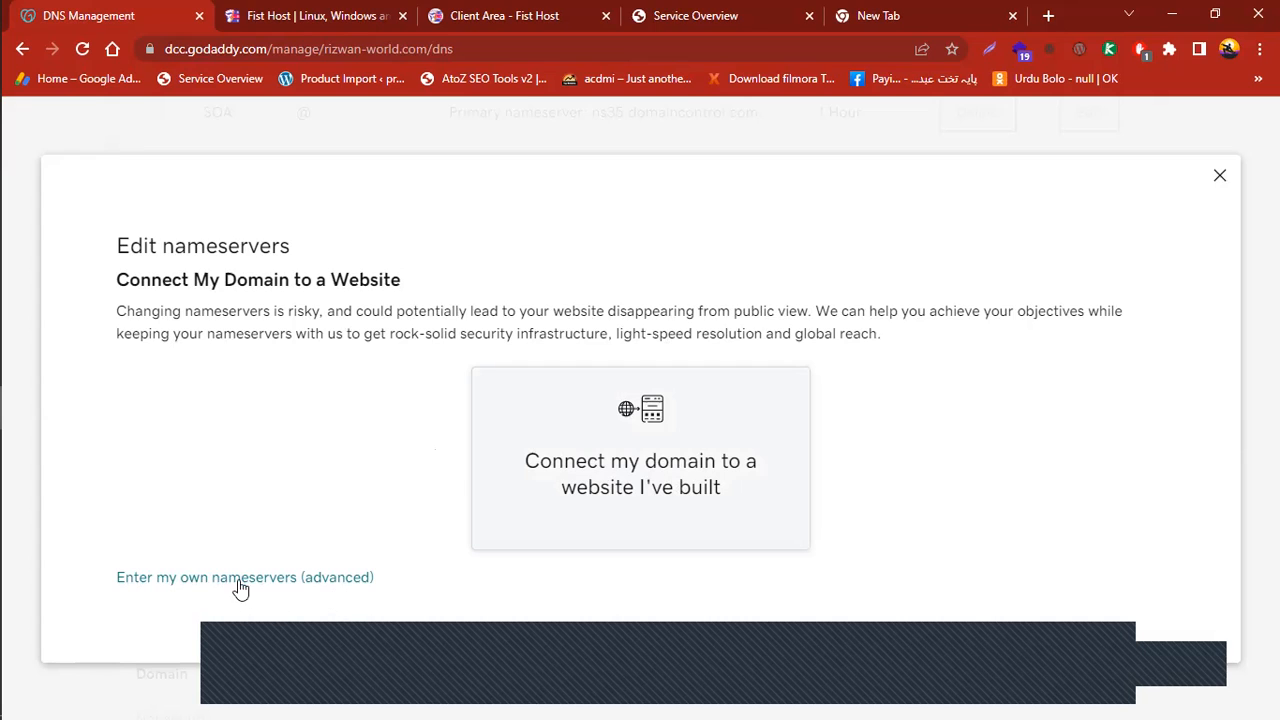
Choose 'Enter my own nameservers' and paste ns1.stackdns.com into Nameserver 1
click(182, 580)
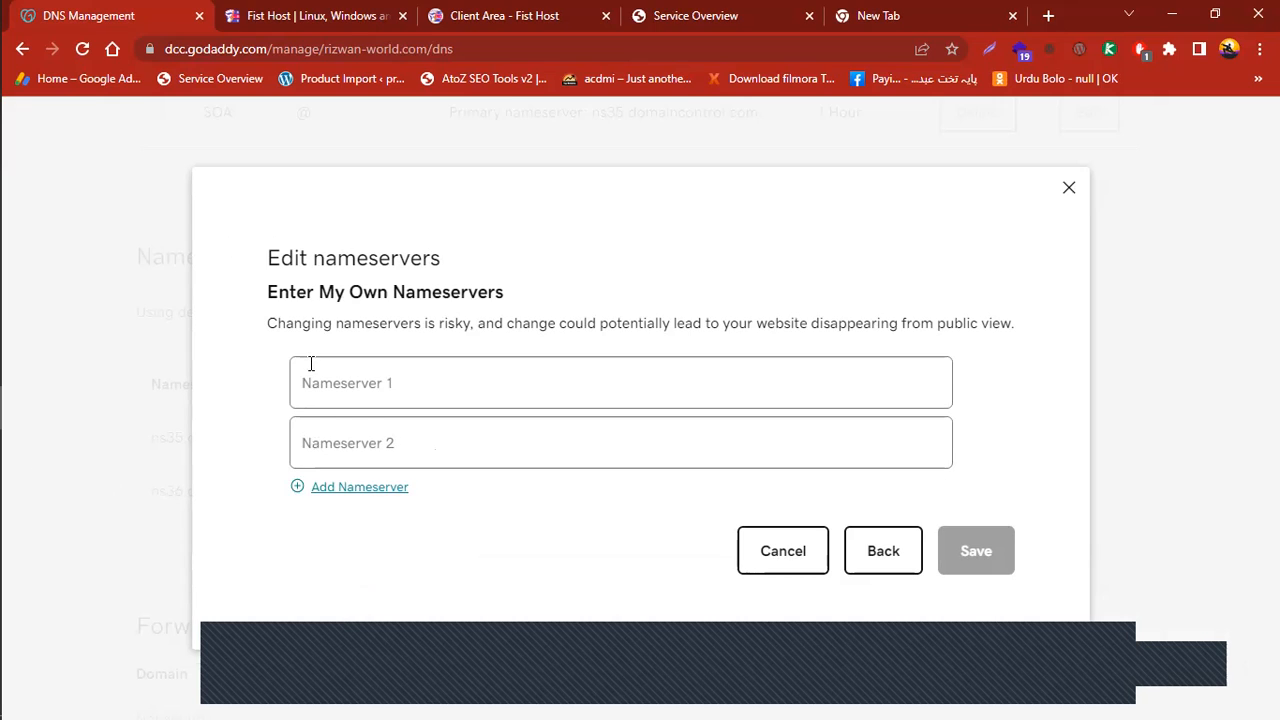
click(668, 15)
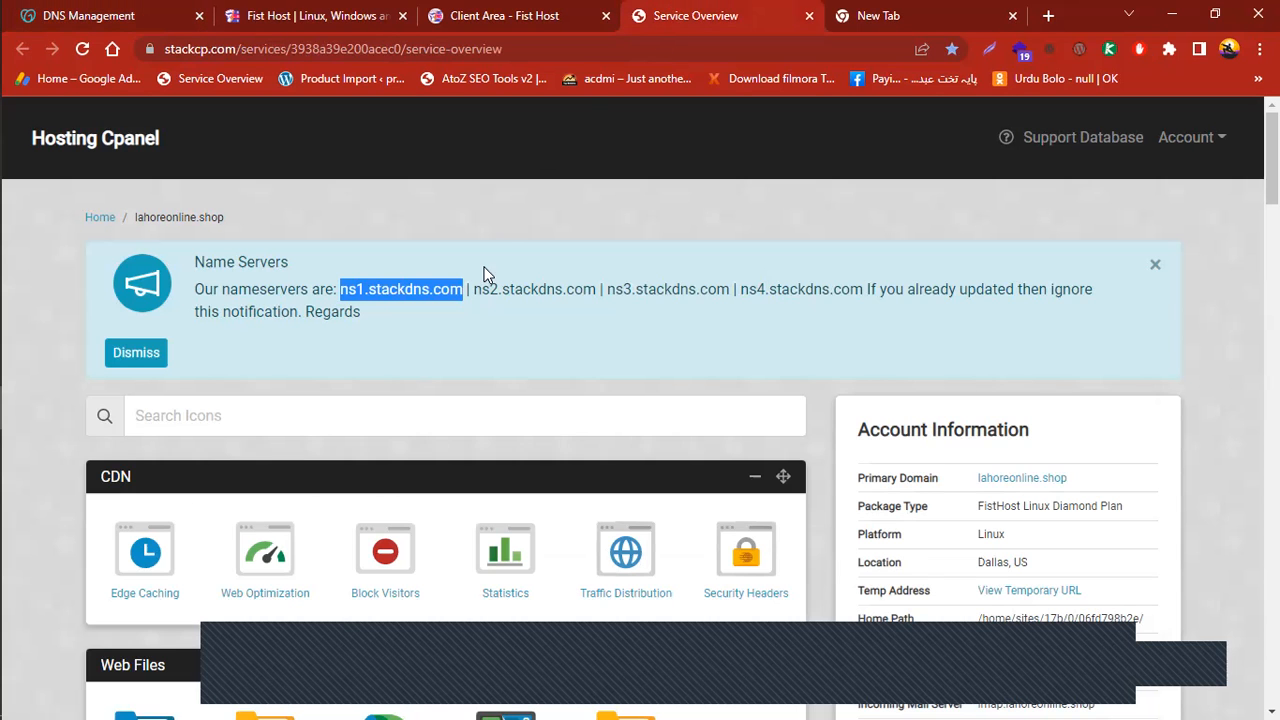
click(99, 24)
right_click(350, 378)
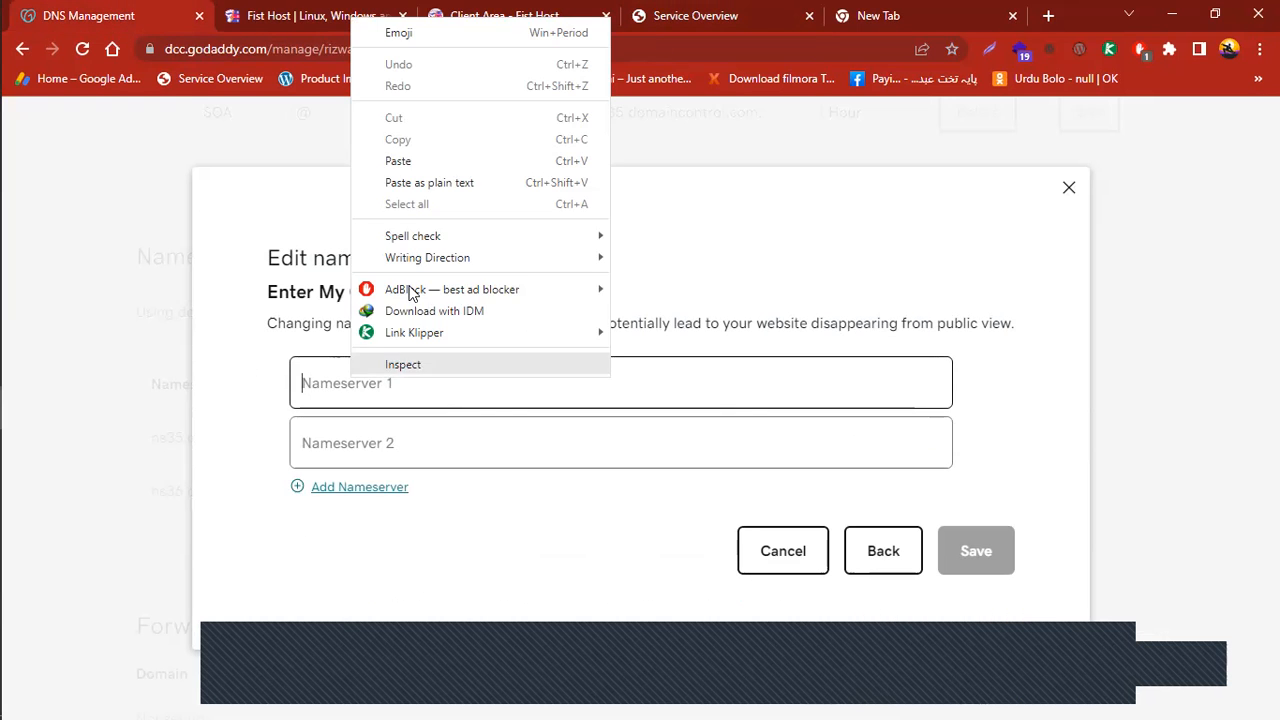
click(418, 181)
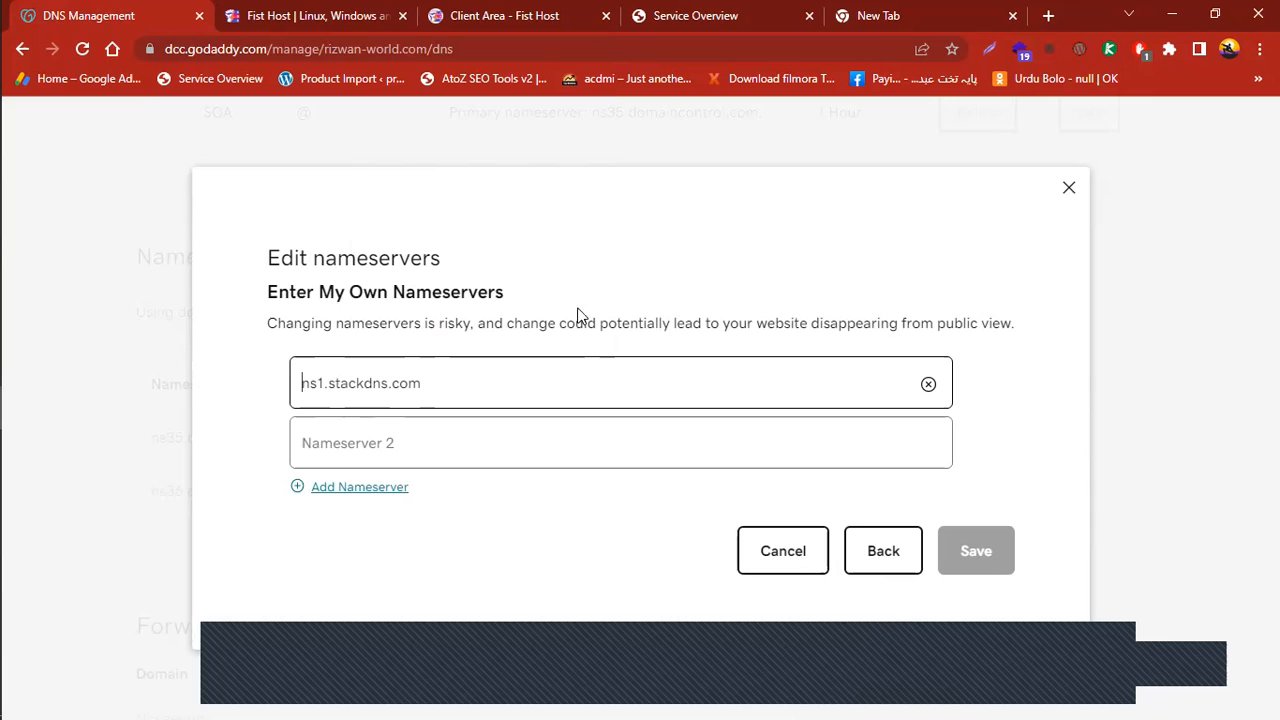
Copy ns2.stackdns.com from StackCP and paste it into Nameserver 2
click(399, 432)
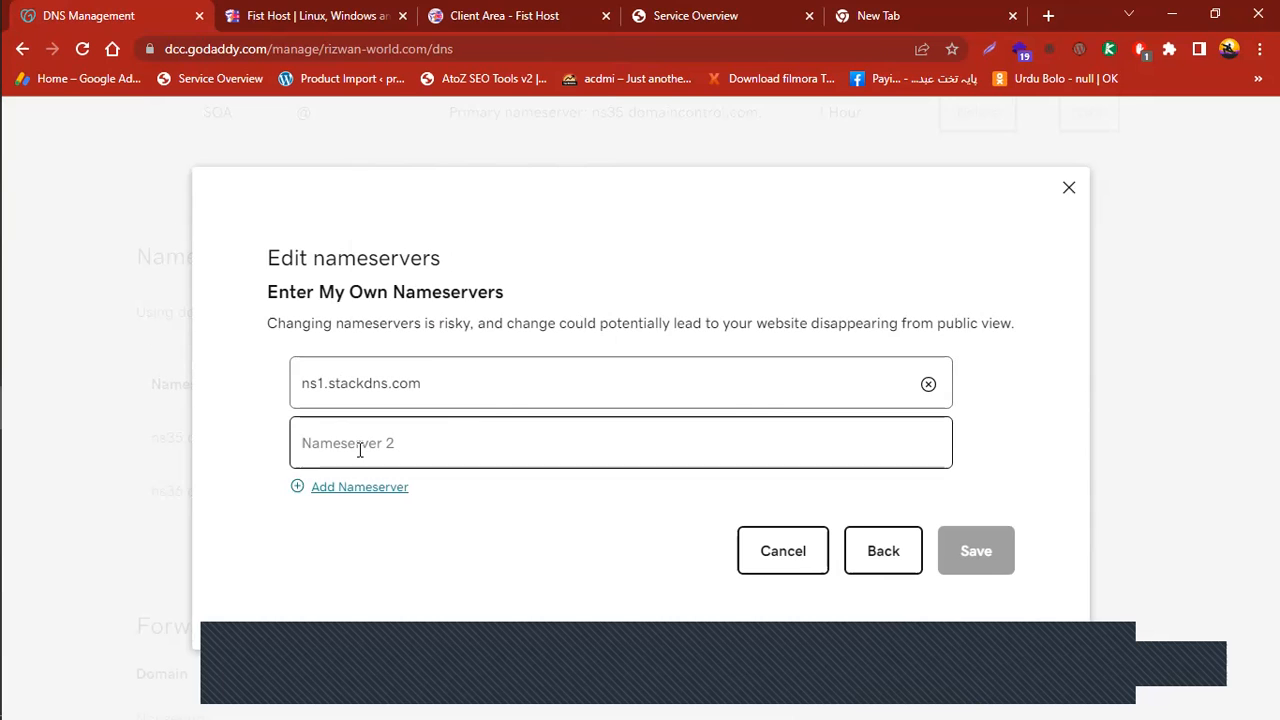
click(697, 14)
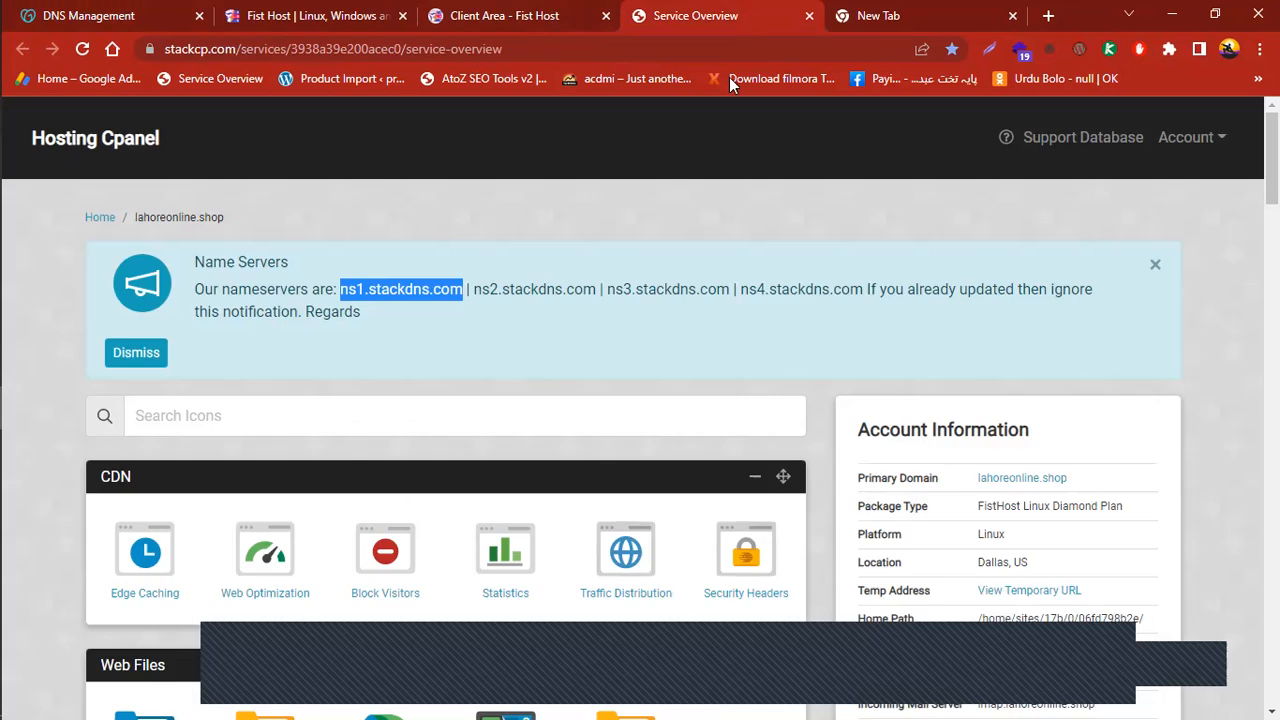
drag(472, 289, 590, 289)
right_click(582, 288)
click(609, 303)
click(173, 16)
click(408, 445)
right_click(390, 440)
click(400, 240)
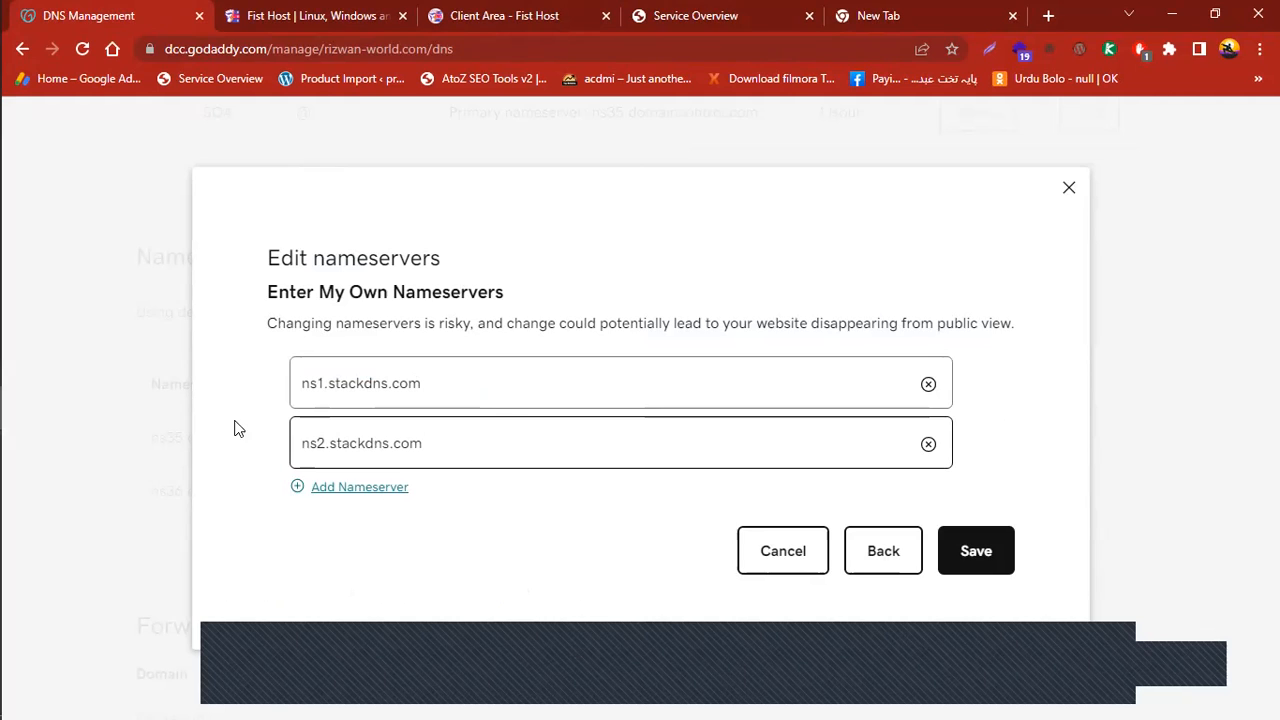
Add a third nameserver field and paste ns3.stackdns.com copied from StackCP
click(354, 486)
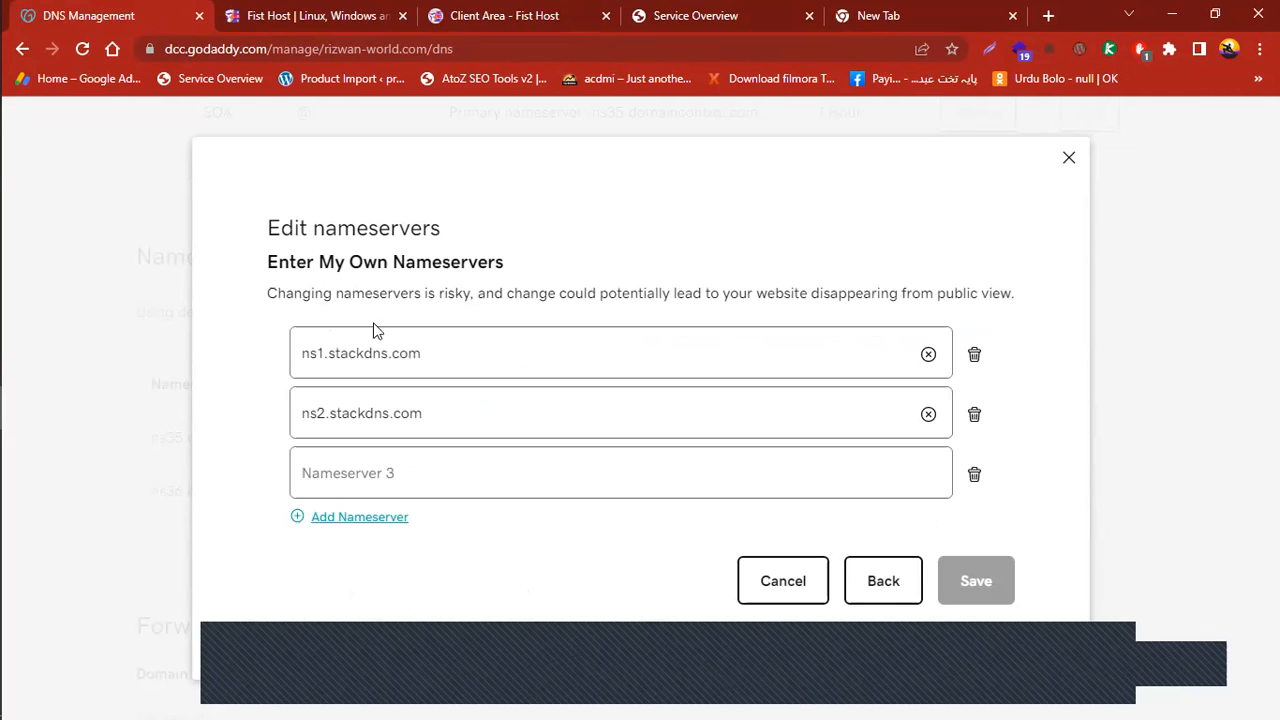
click(699, 18)
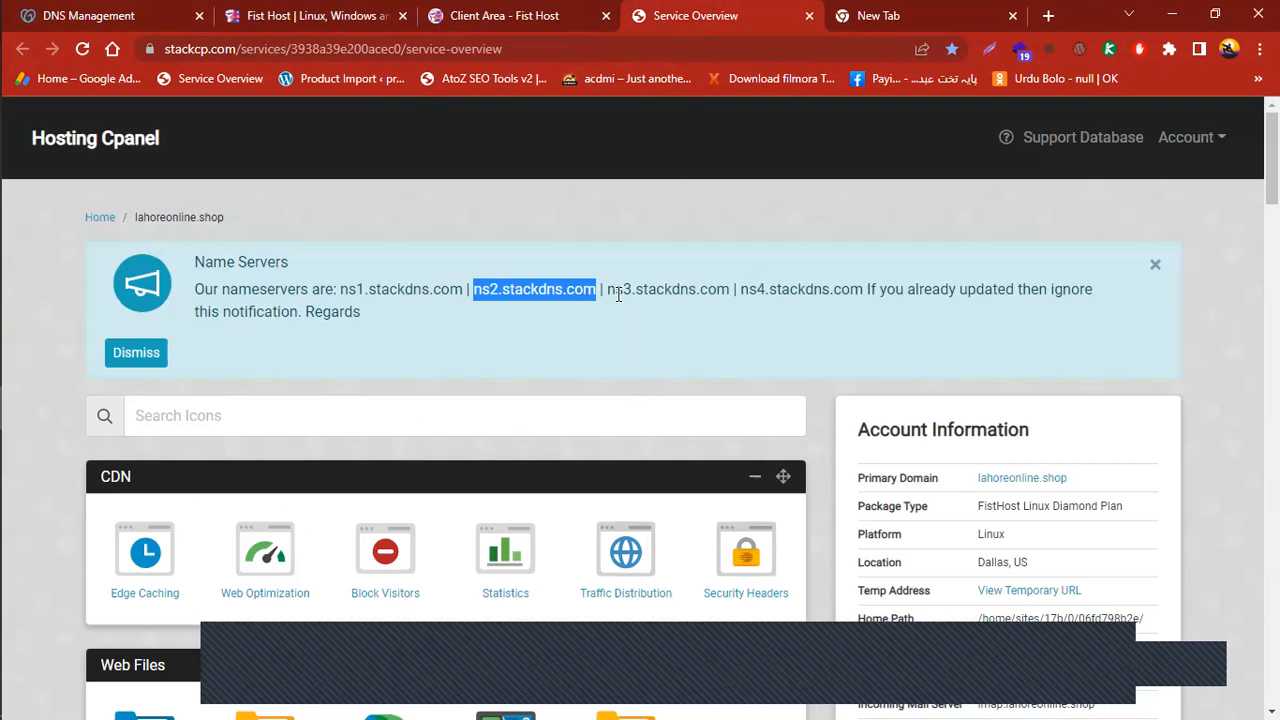
drag(608, 287, 729, 292)
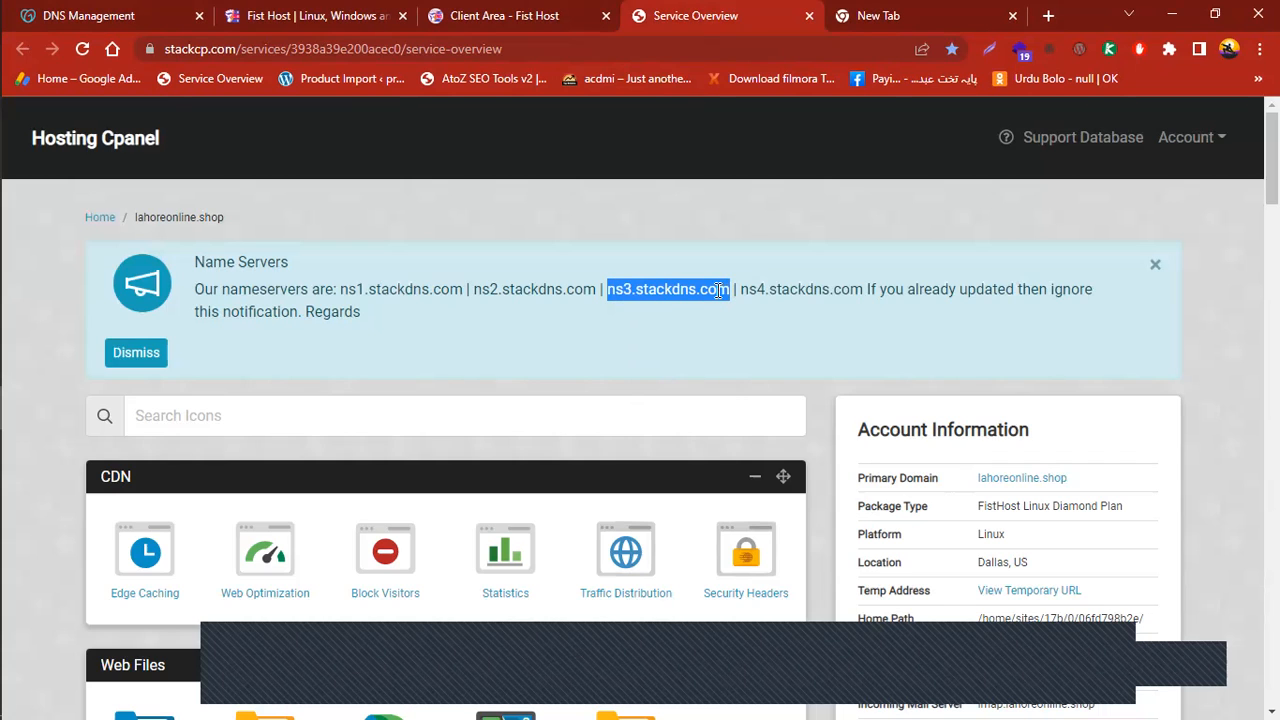
right_click(718, 291)
click(729, 305)
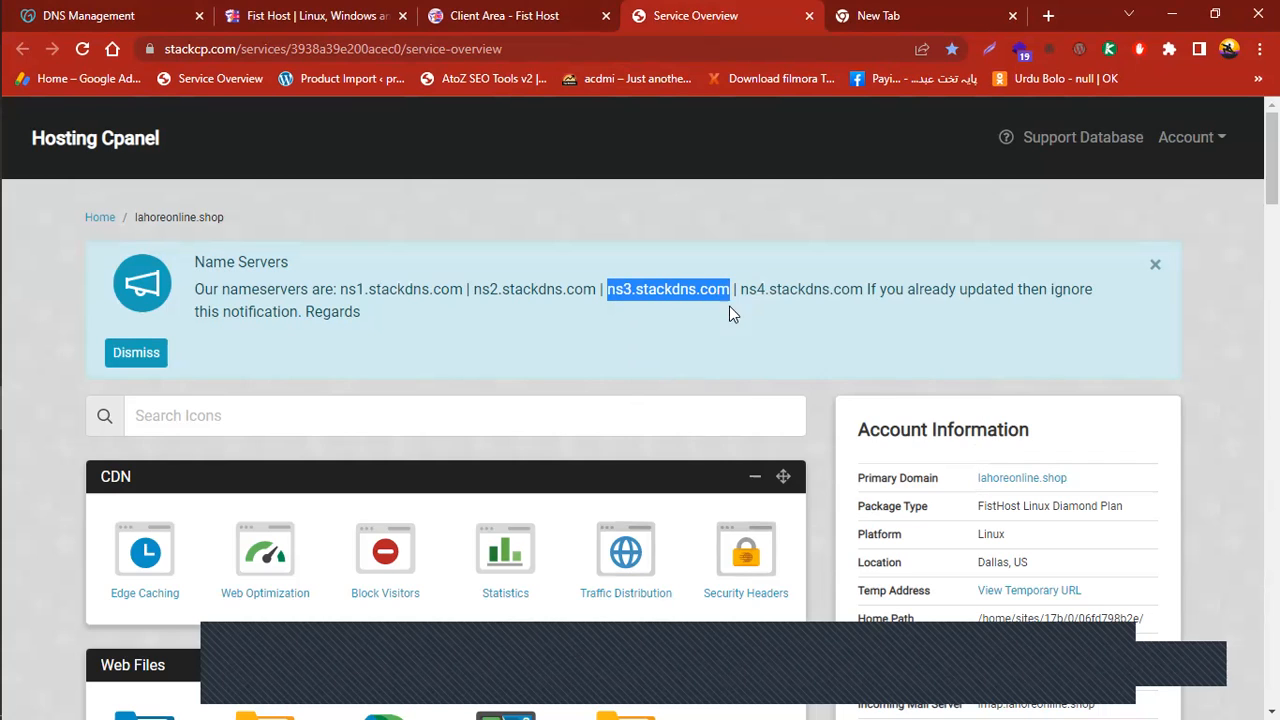
click(155, 12)
click(367, 470)
right_click(366, 466)
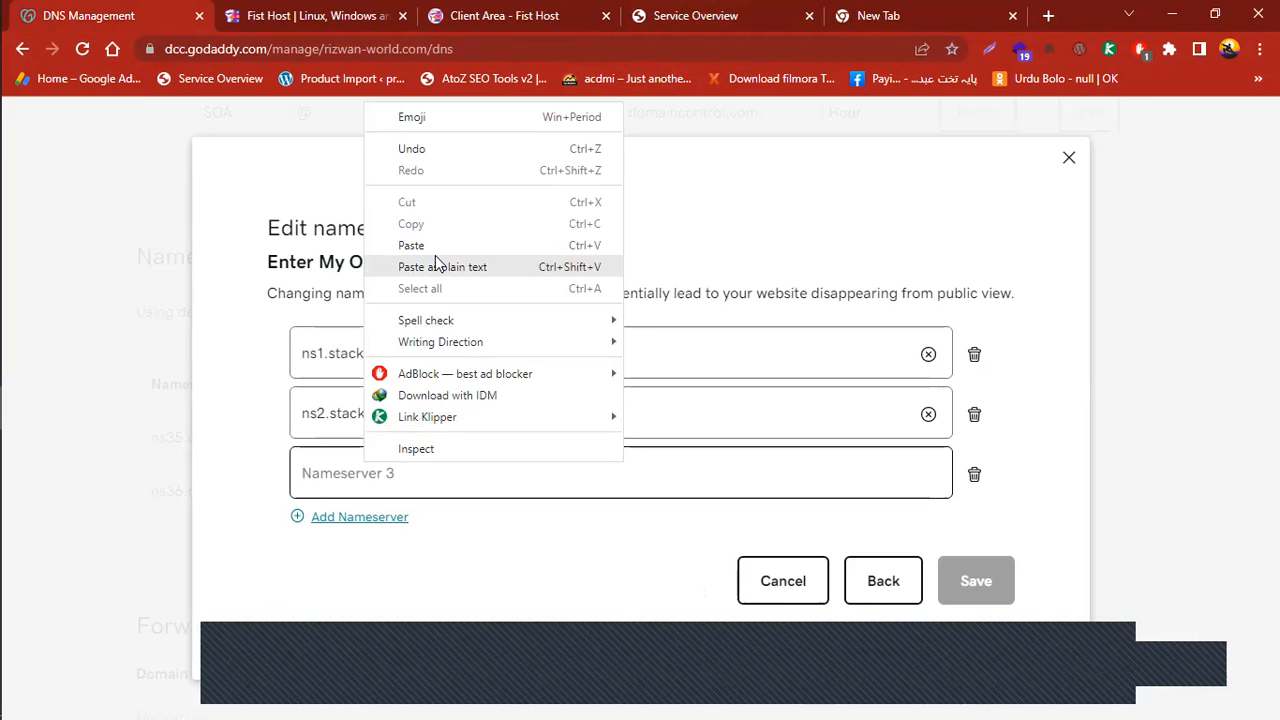
click(432, 247)
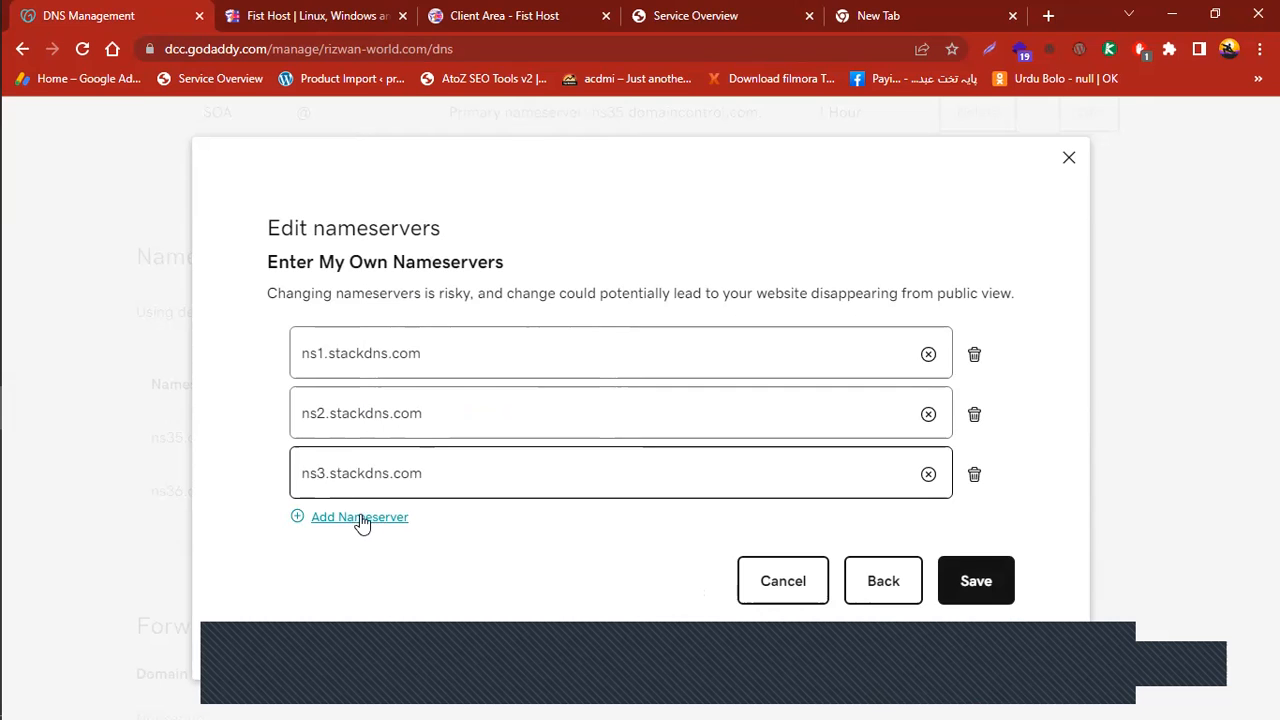
Add a fourth nameserver field and paste ns4.stackdns.com copied from StackCP
click(362, 518)
click(391, 500)
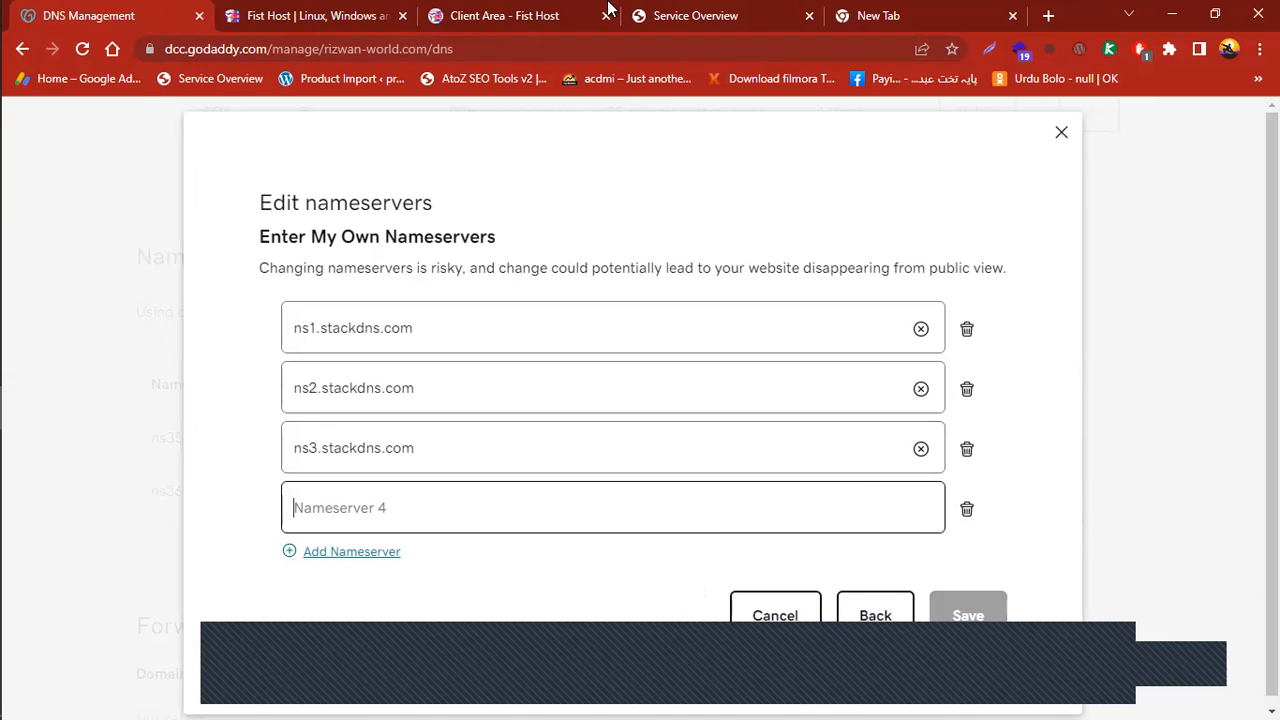
click(700, 15)
drag(741, 289, 859, 290)
right_click(840, 287)
click(875, 300)
click(163, 8)
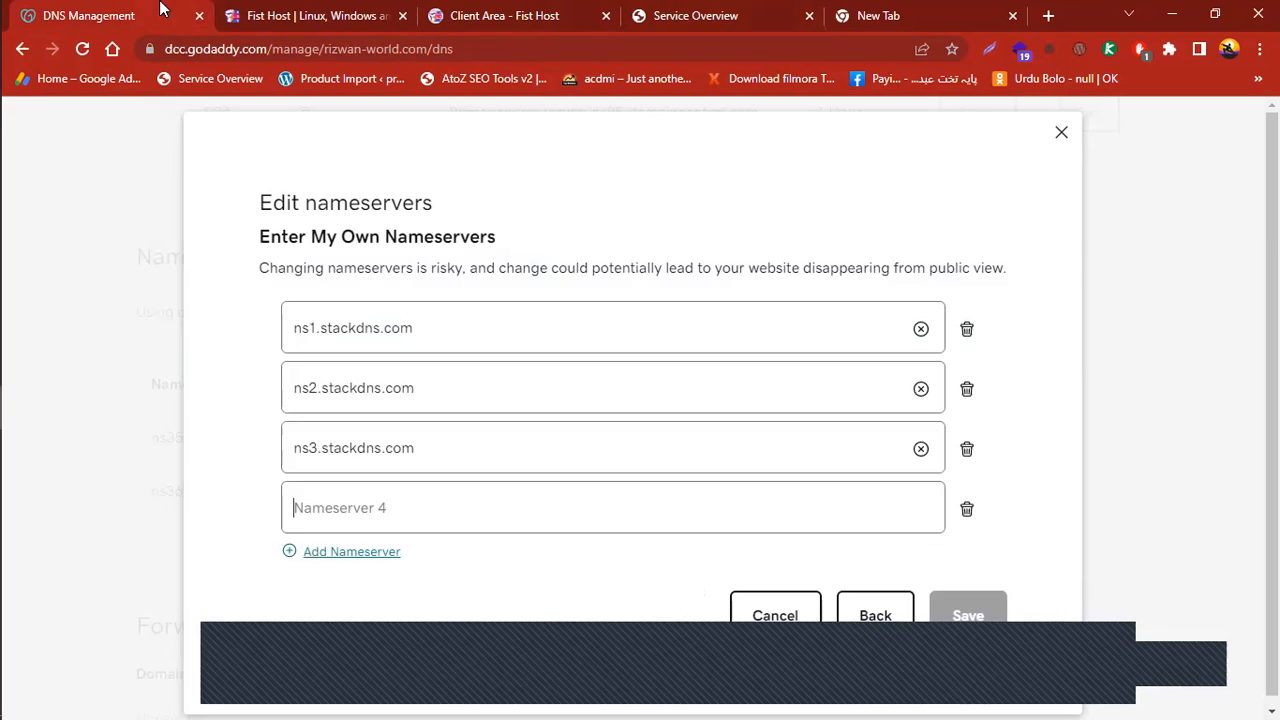
right_click(343, 513)
click(430, 291)
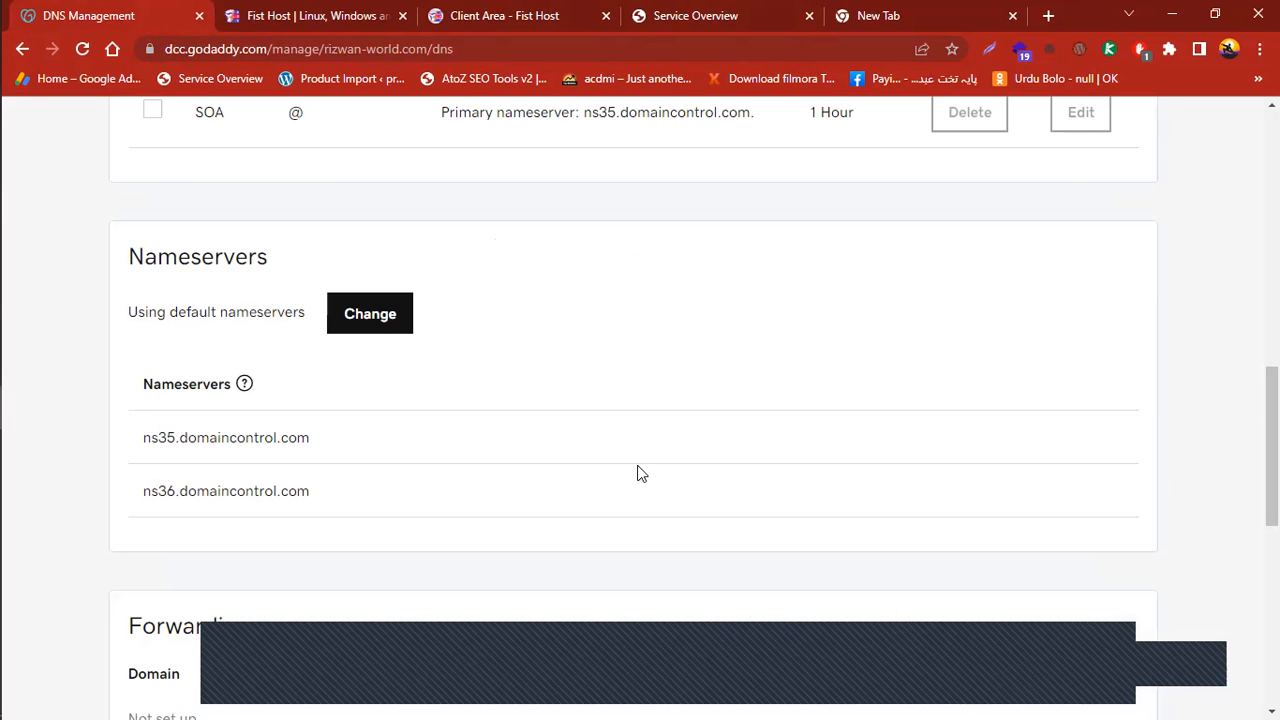
Switch rizwan-world.com to custom nameservers, add four fields, and paste ns4.stackdns.com into Nameserver 4
click(385, 320)
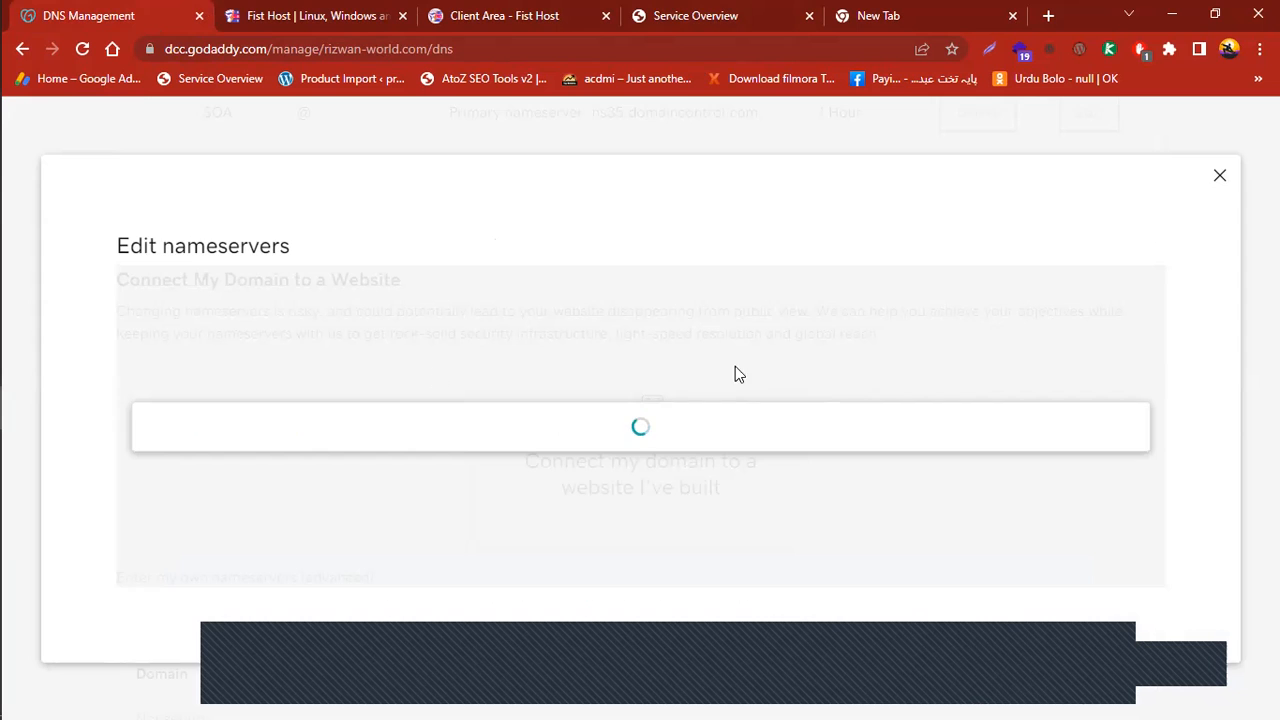
click(294, 577)
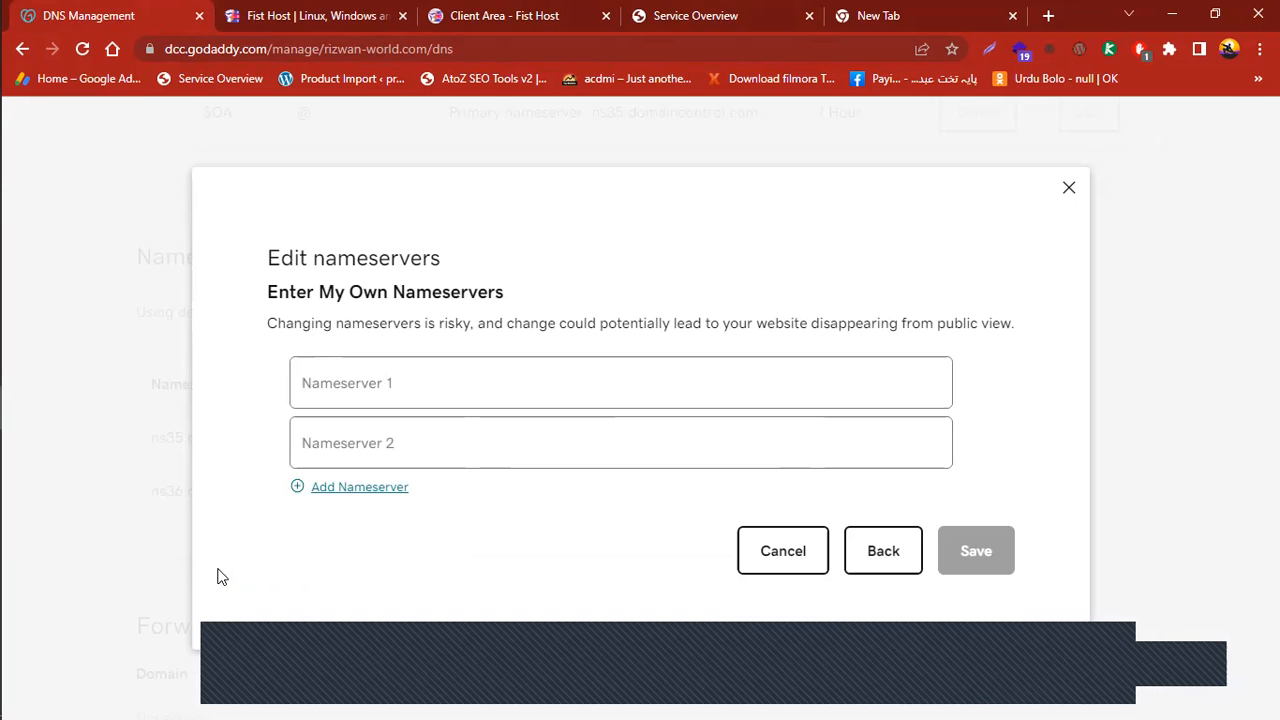
click(352, 383)
click(720, 12)
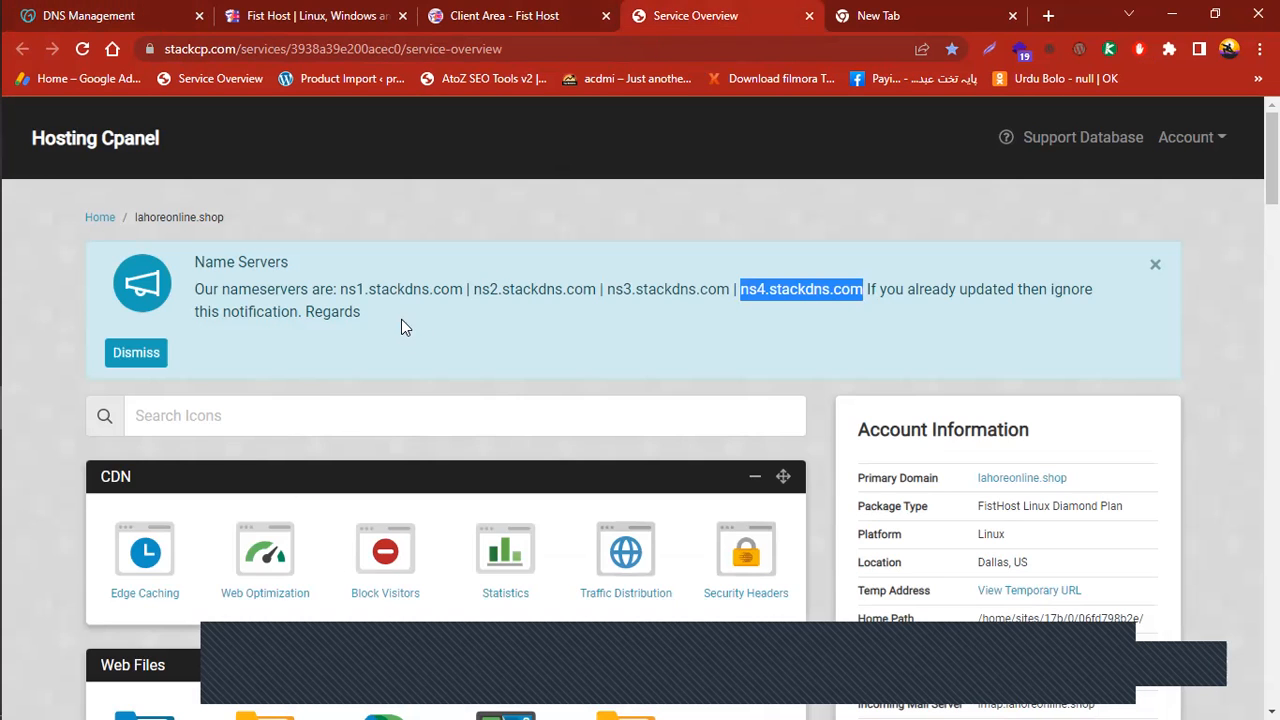
right_click(819, 285)
click(860, 326)
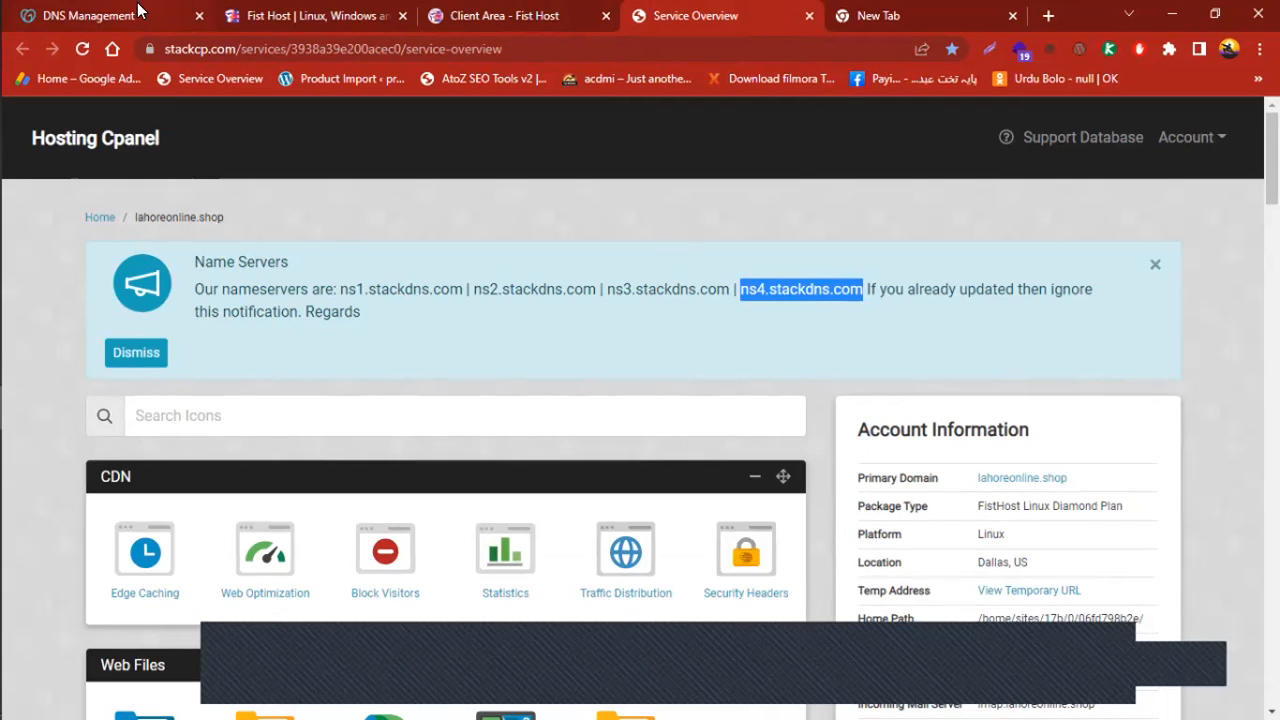
click(138, 12)
click(349, 488)
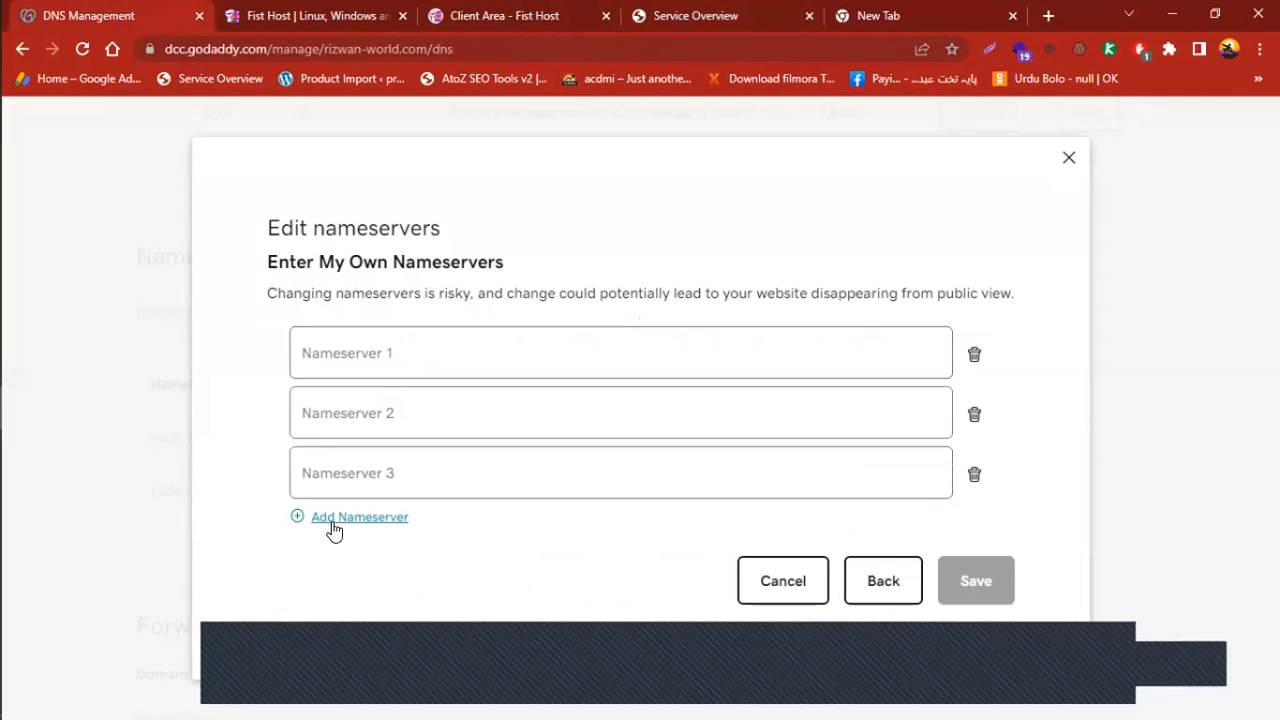
click(333, 521)
right_click(349, 510)
click(470, 292)
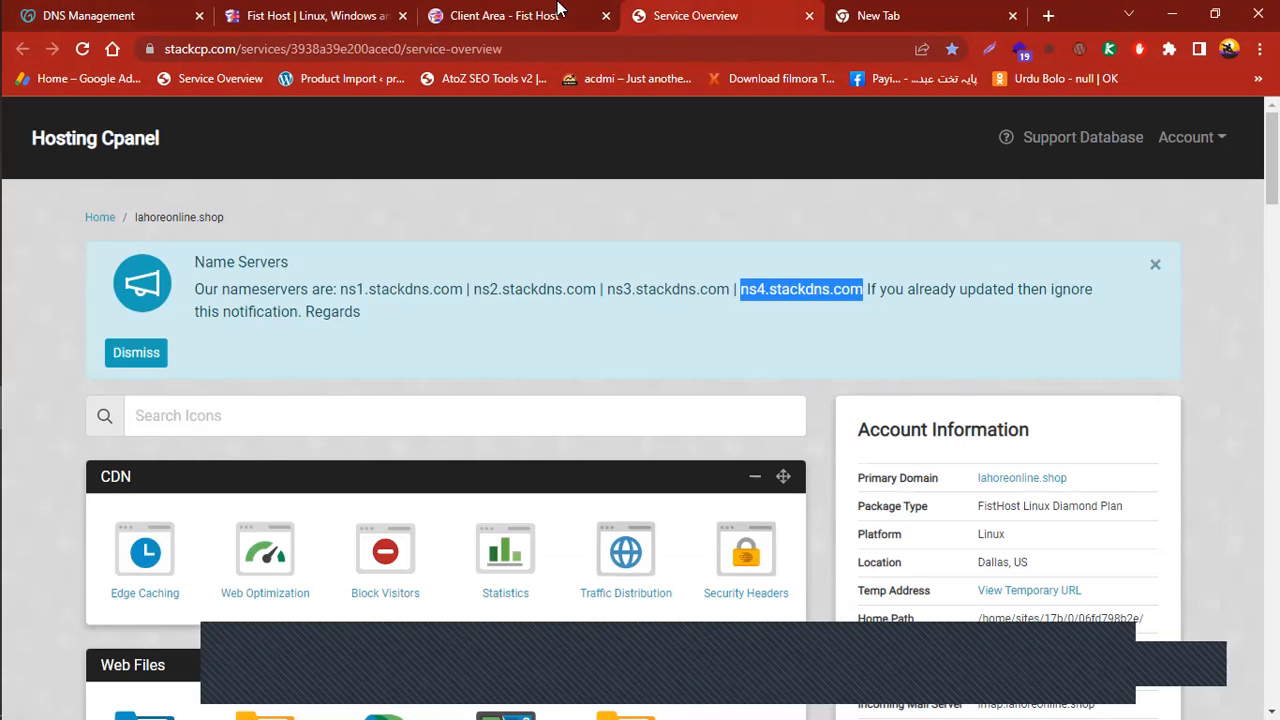
Copy ns1.stackdns.com from StackCP and paste it into Nameserver 1
click(690, 14)
drag(341, 287, 460, 290)
right_click(416, 282)
click(458, 289)
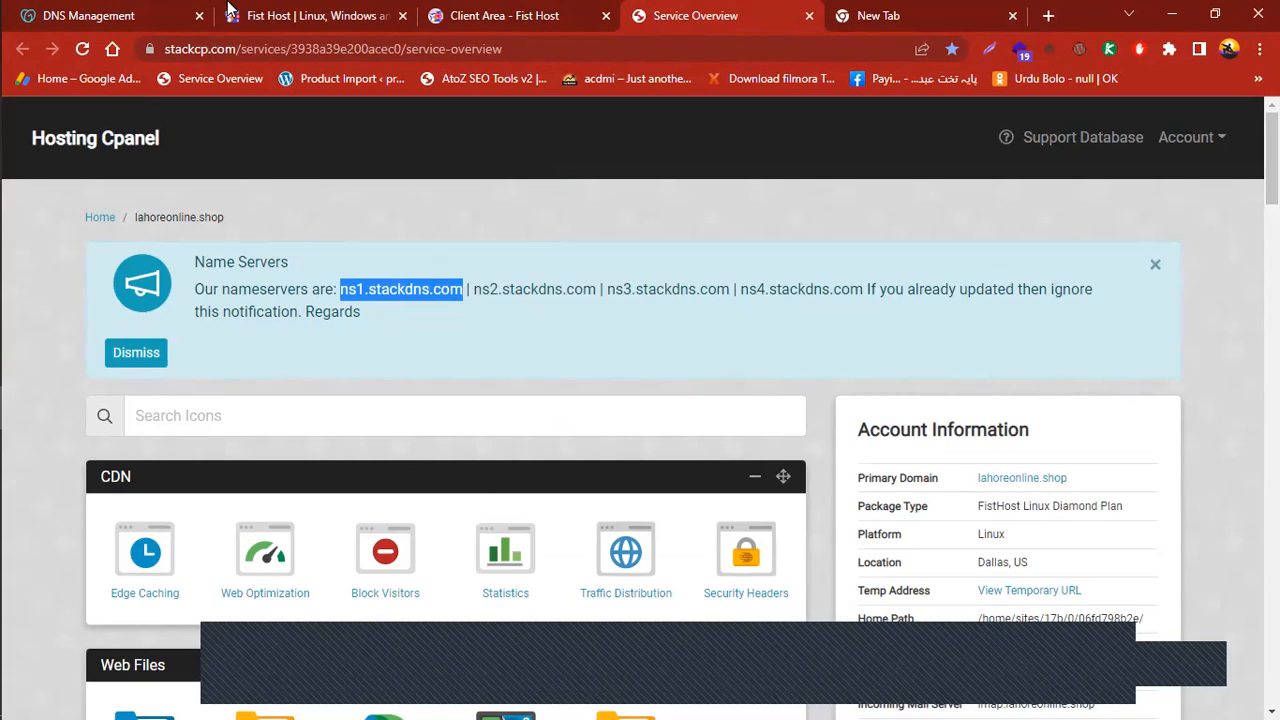
click(128, 12)
click(360, 336)
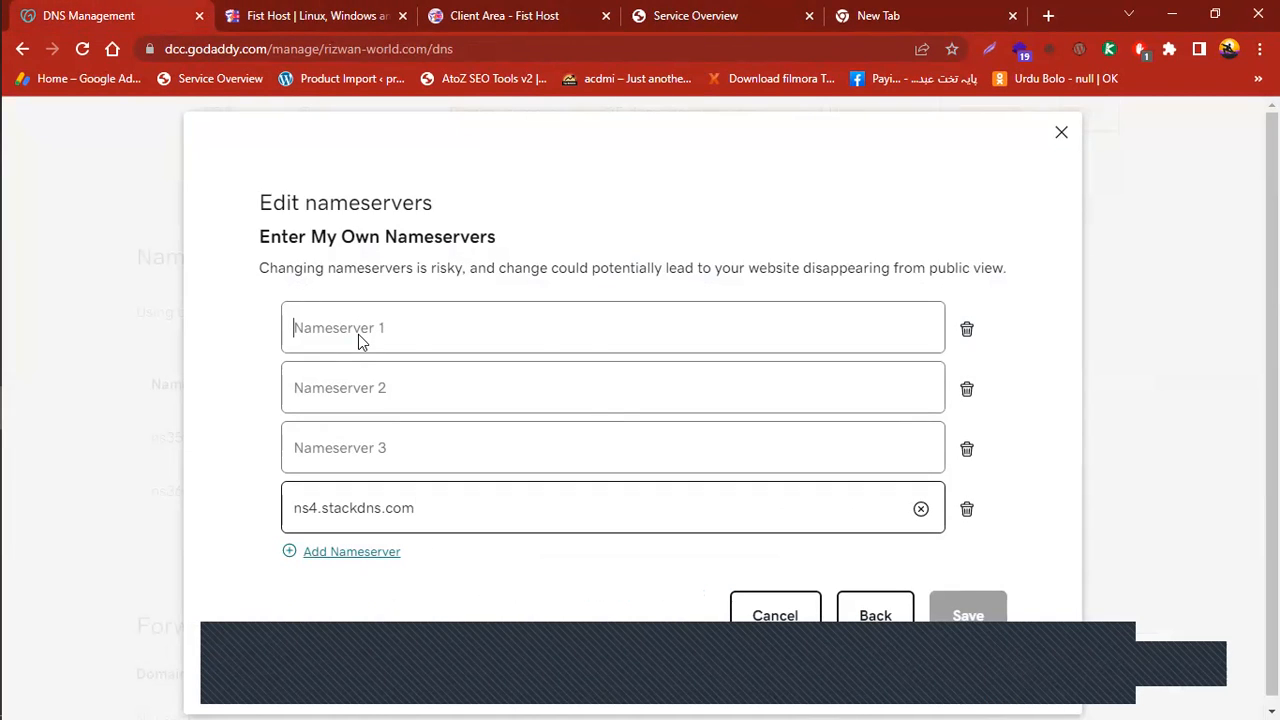
right_click(360, 339)
click(630, 10)
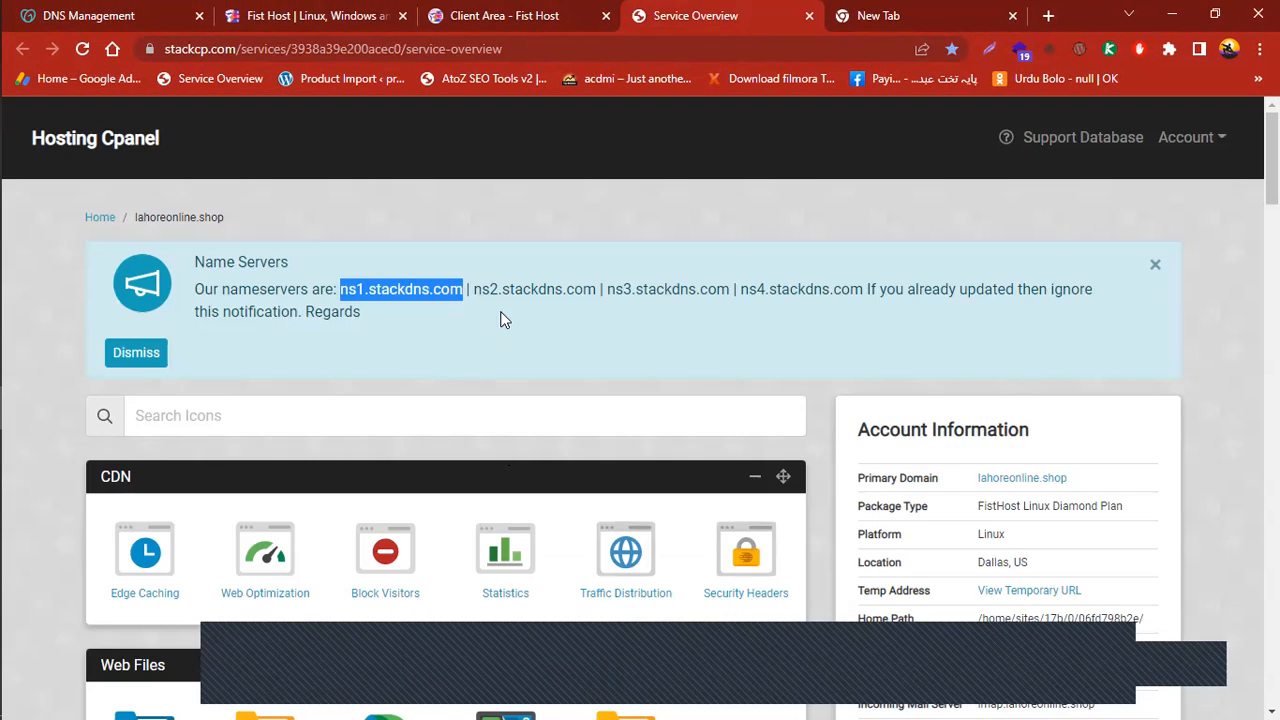
Copy ns2.stackdns.com from StackCP and paste it into Nameserver 2
drag(473, 289, 593, 299)
right_click(571, 288)
click(611, 298)
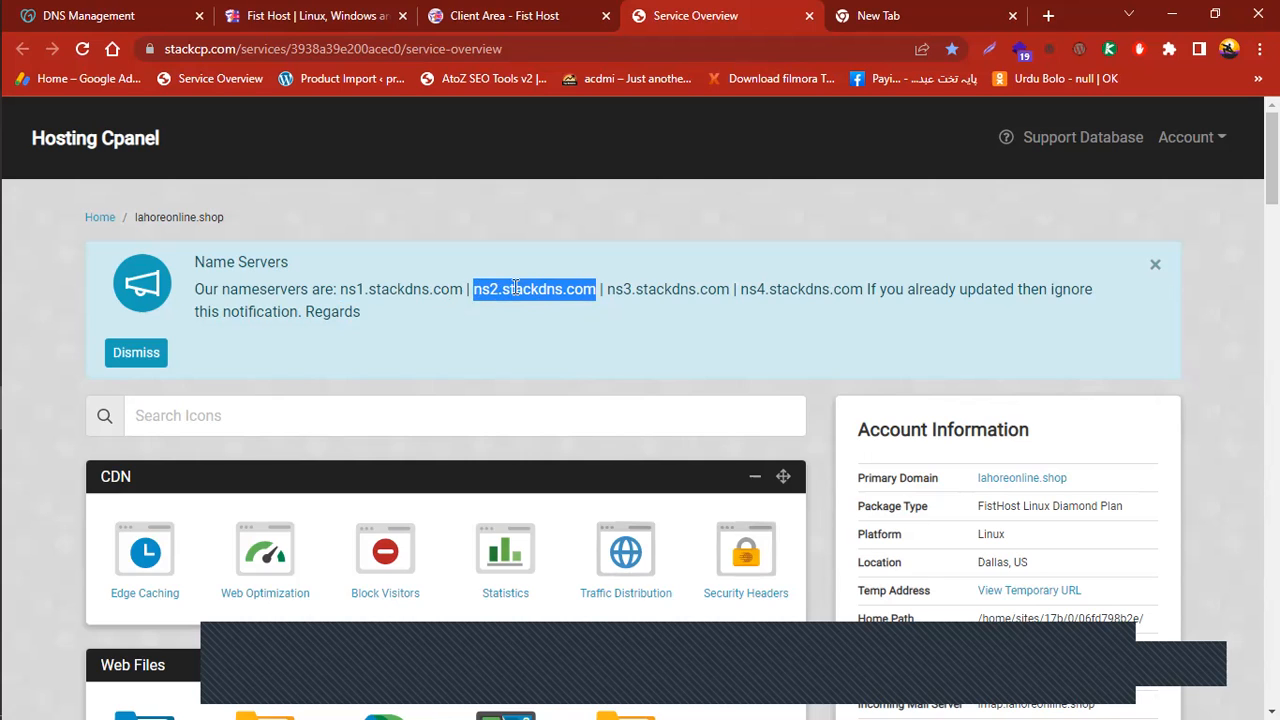
click(110, 14)
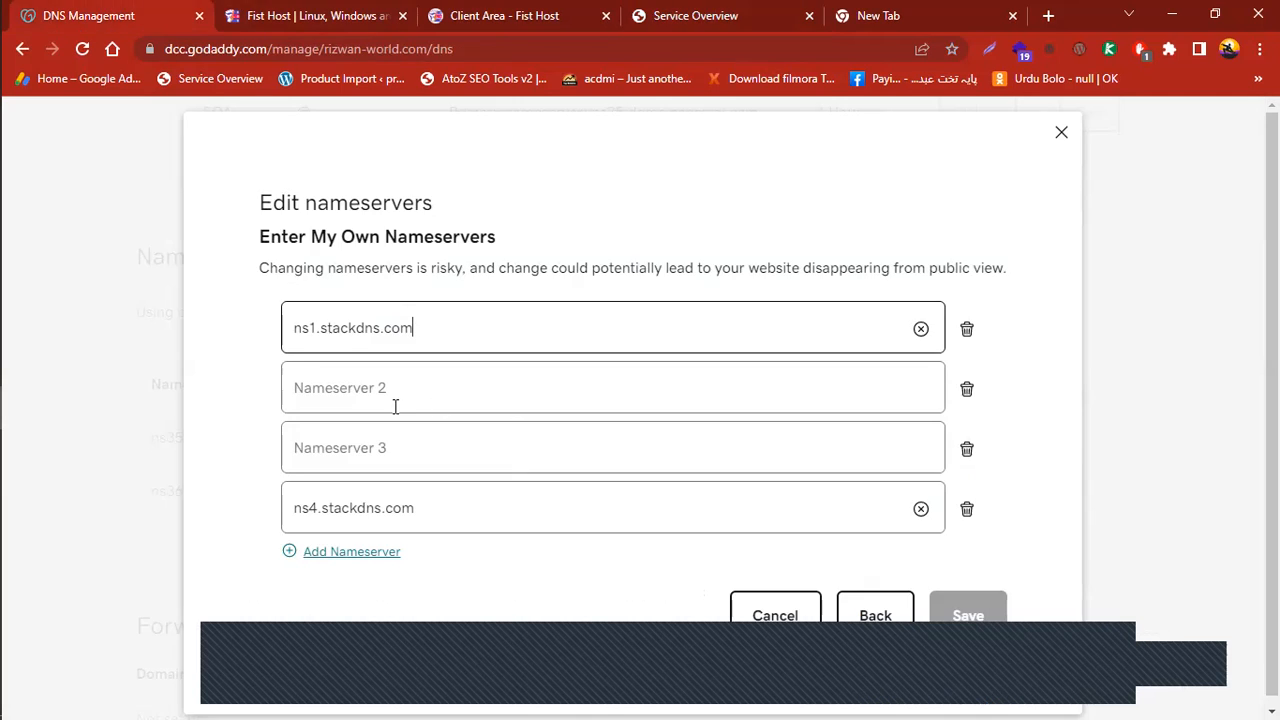
right_click(361, 381)
click(440, 243)
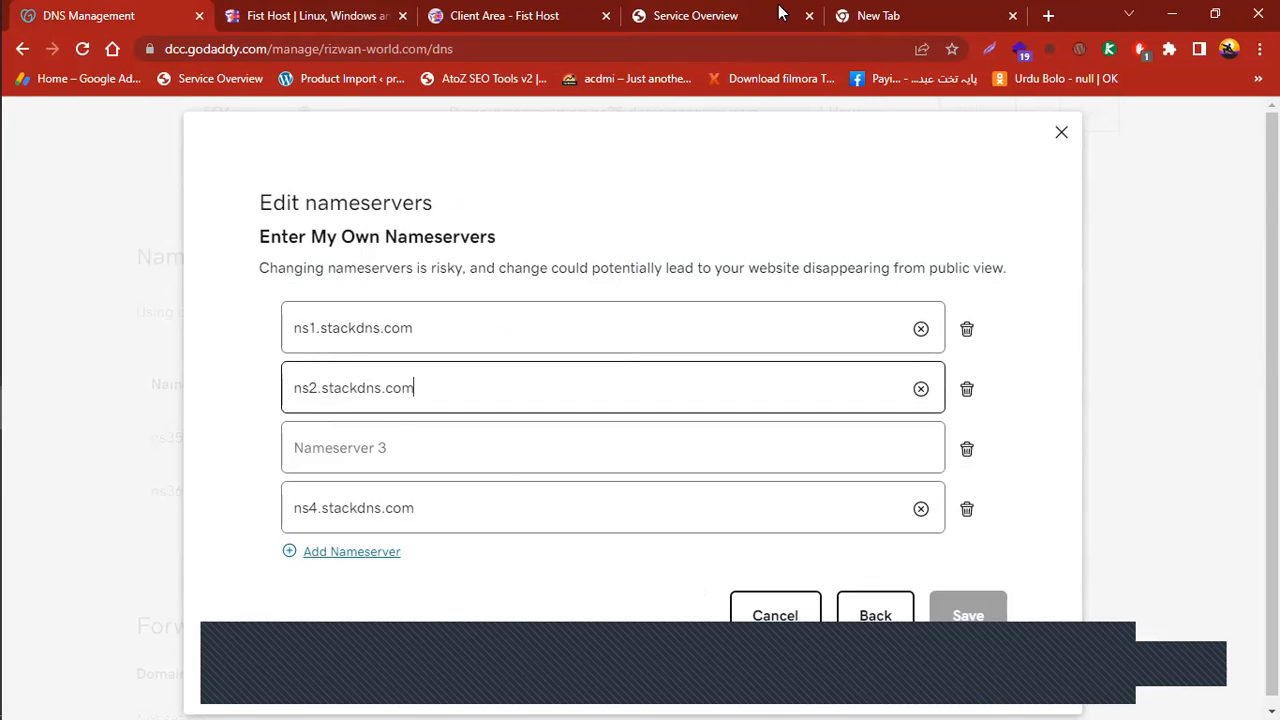
Copy ns3.stackdns.com from StackCP and paste it into Nameserver 3
click(742, 9)
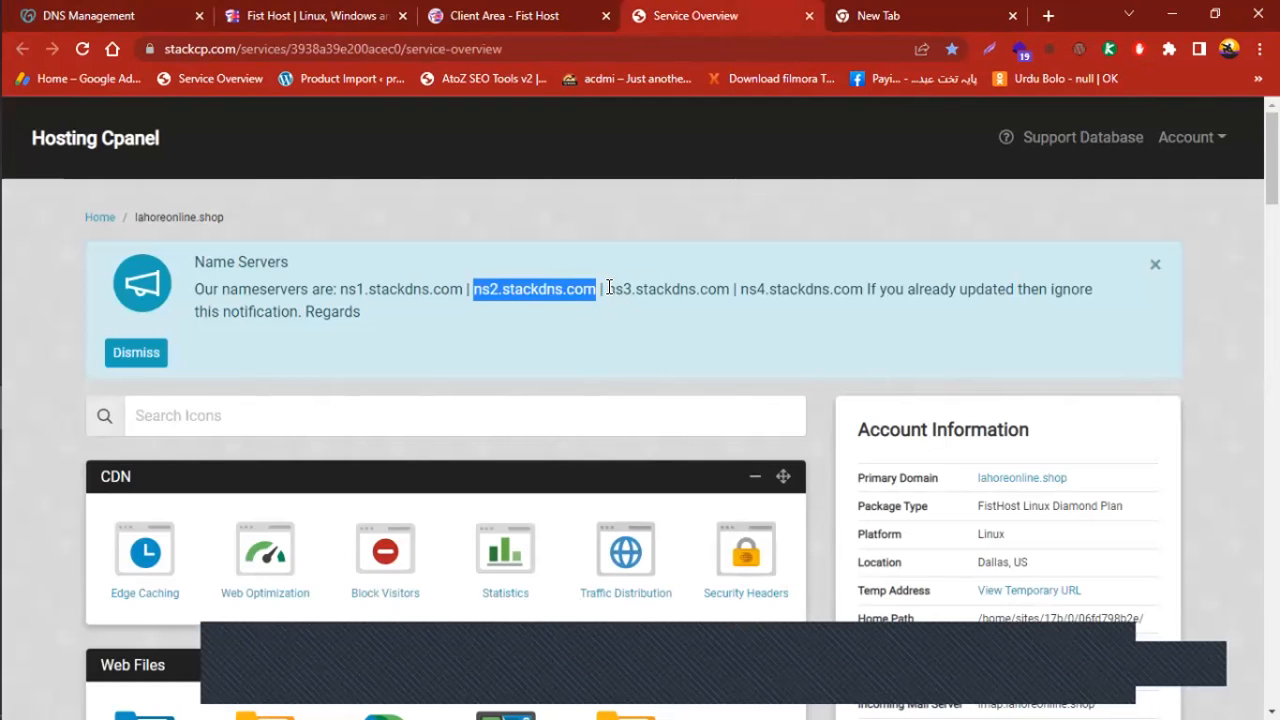
drag(607, 289, 729, 289)
right_click(714, 284)
click(757, 297)
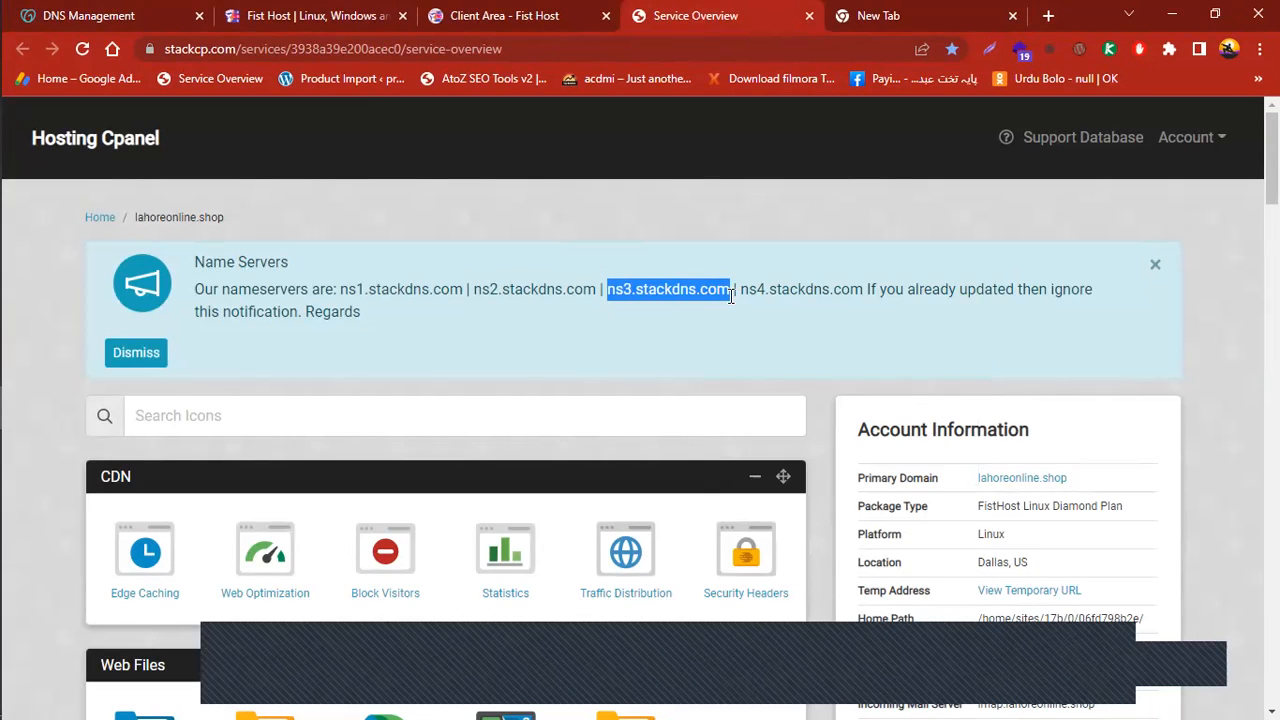
click(117, 8)
right_click(328, 447)
click(394, 233)
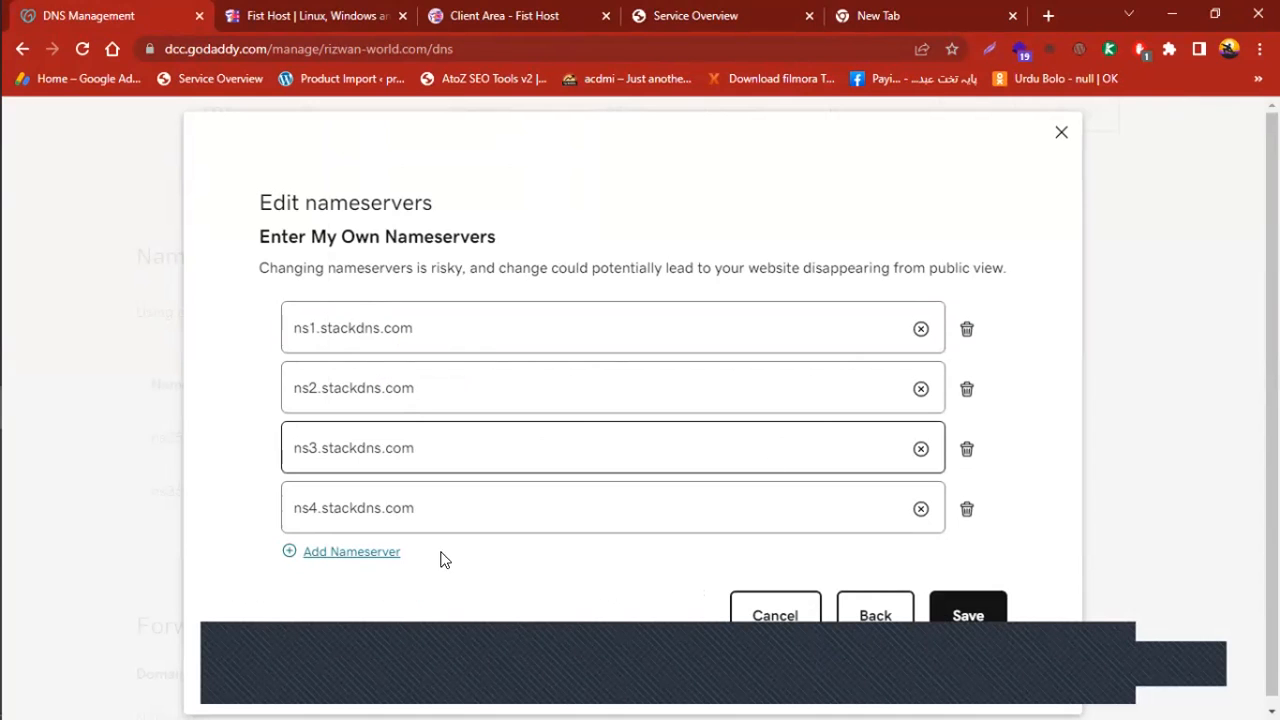
Save ns1–ns4.stackdns.com as the nameservers, tick the consent checkbox, and continue the update
click(967, 614)
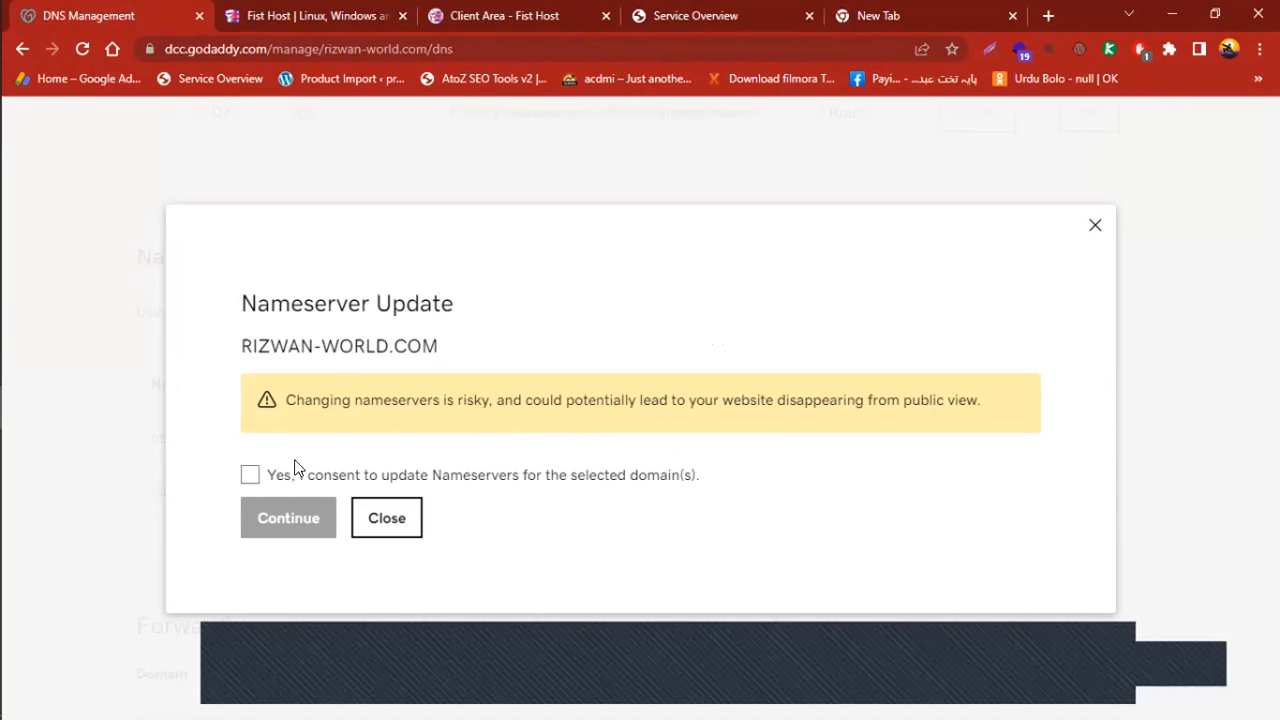
click(250, 477)
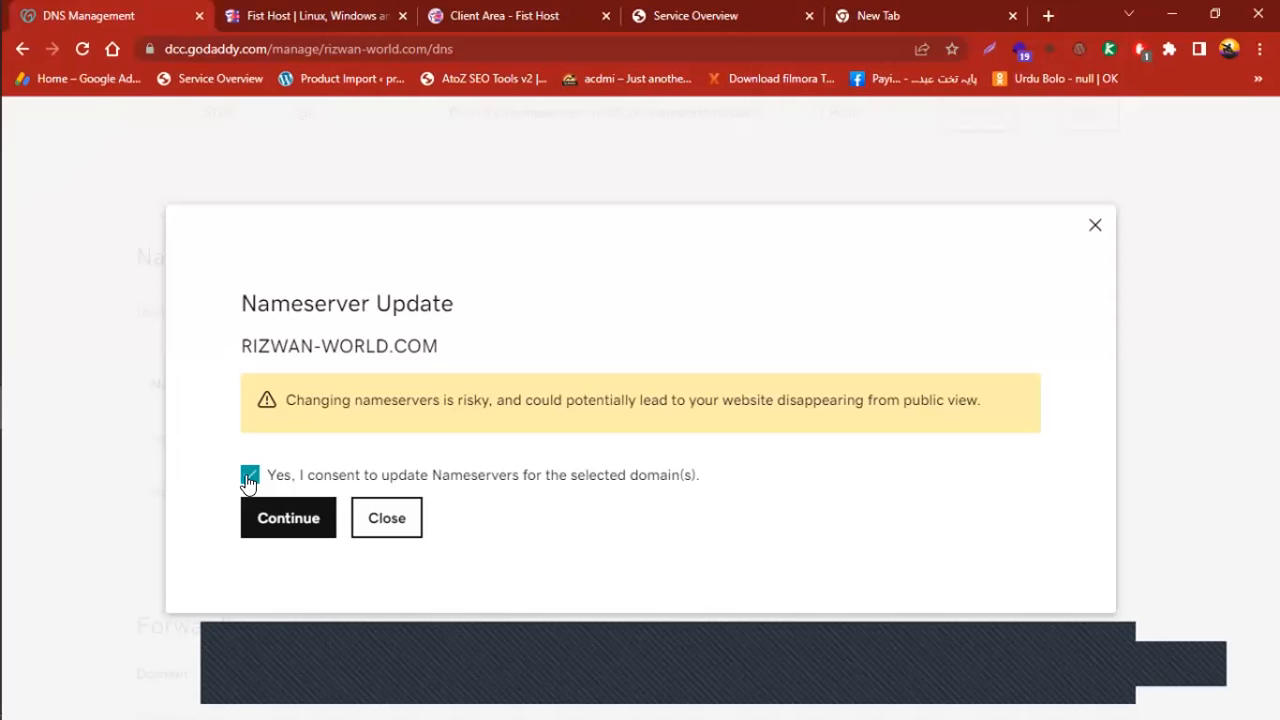
click(282, 518)
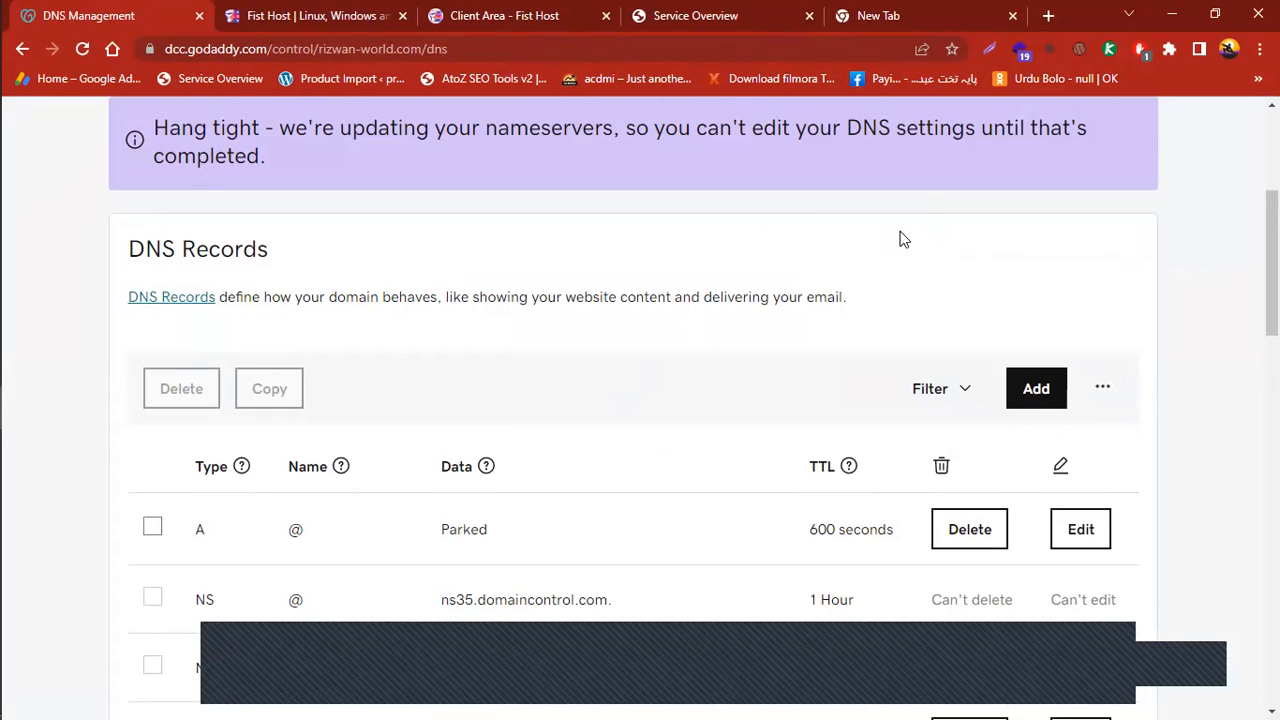
scroll(640, 400, down, 7)
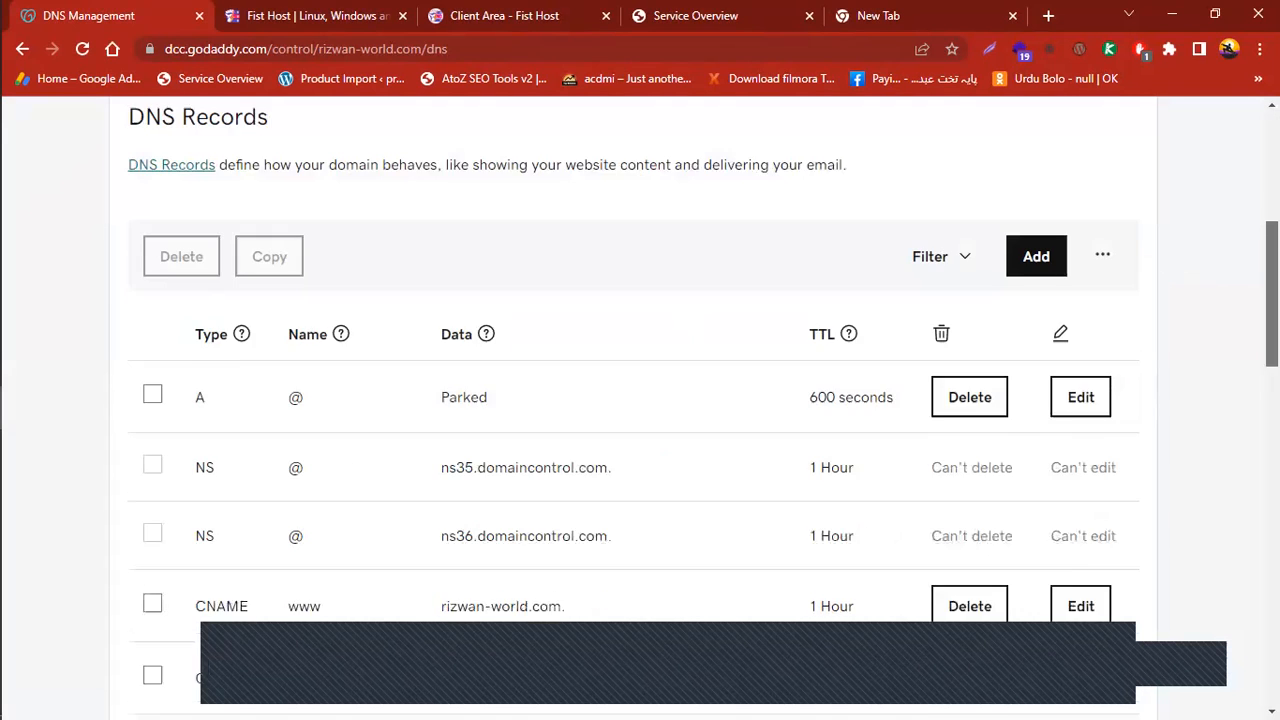
scroll(63, 440, down, 1)
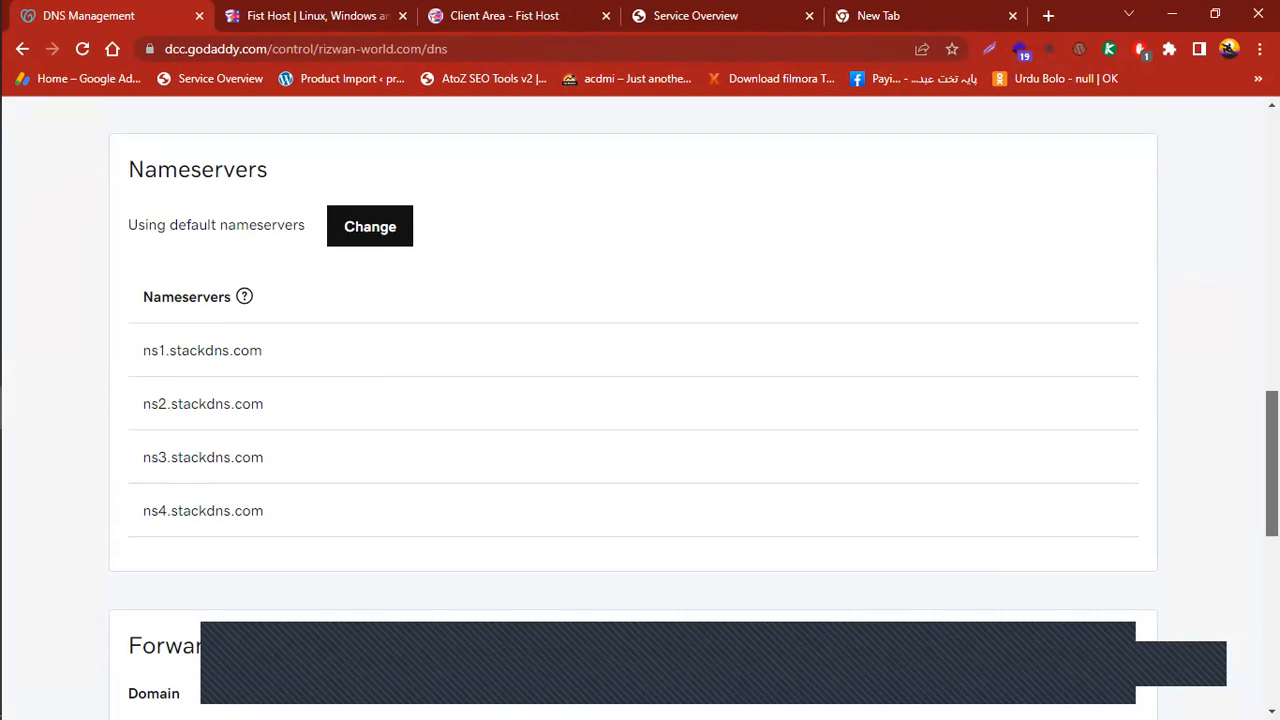
scroll(210, 266, up, 1)
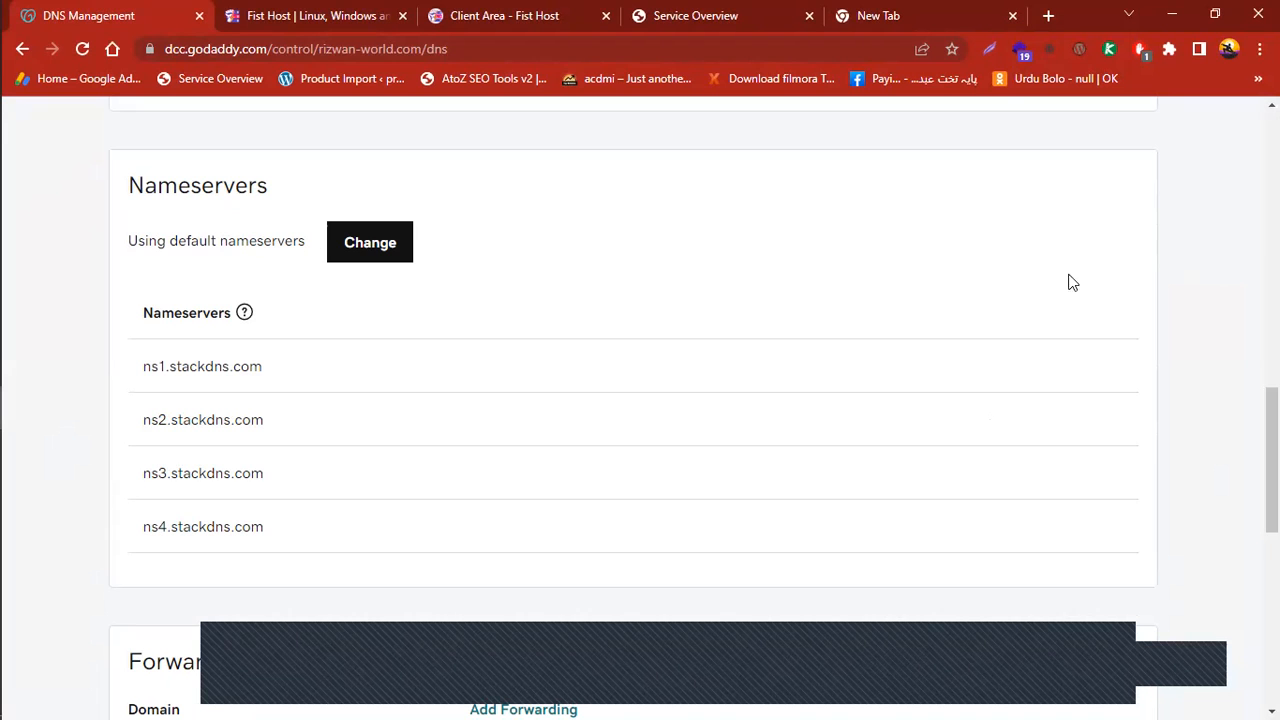
drag(1272, 440, 1272, 247)
Check the Fist Host homepage and hosting client area, then return to GoDaddy's DNS page
scroll(640, 400, up, 3)
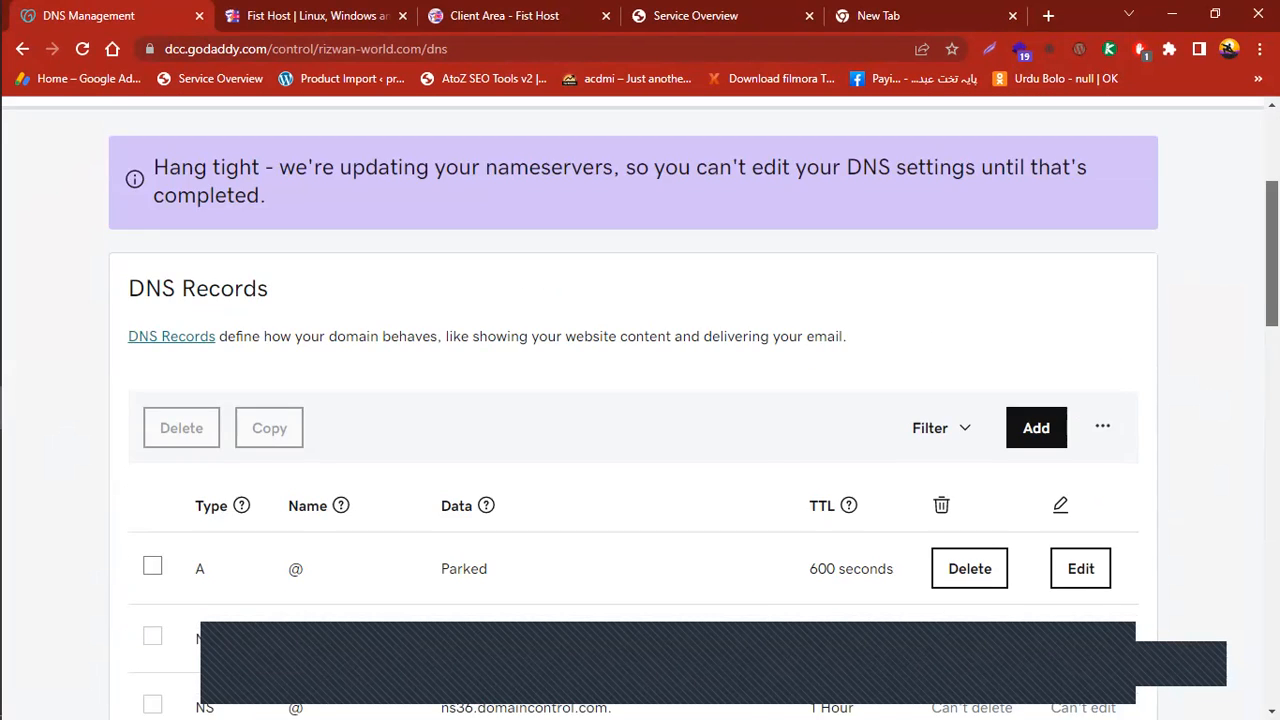
drag(1273, 179, 1273, 158)
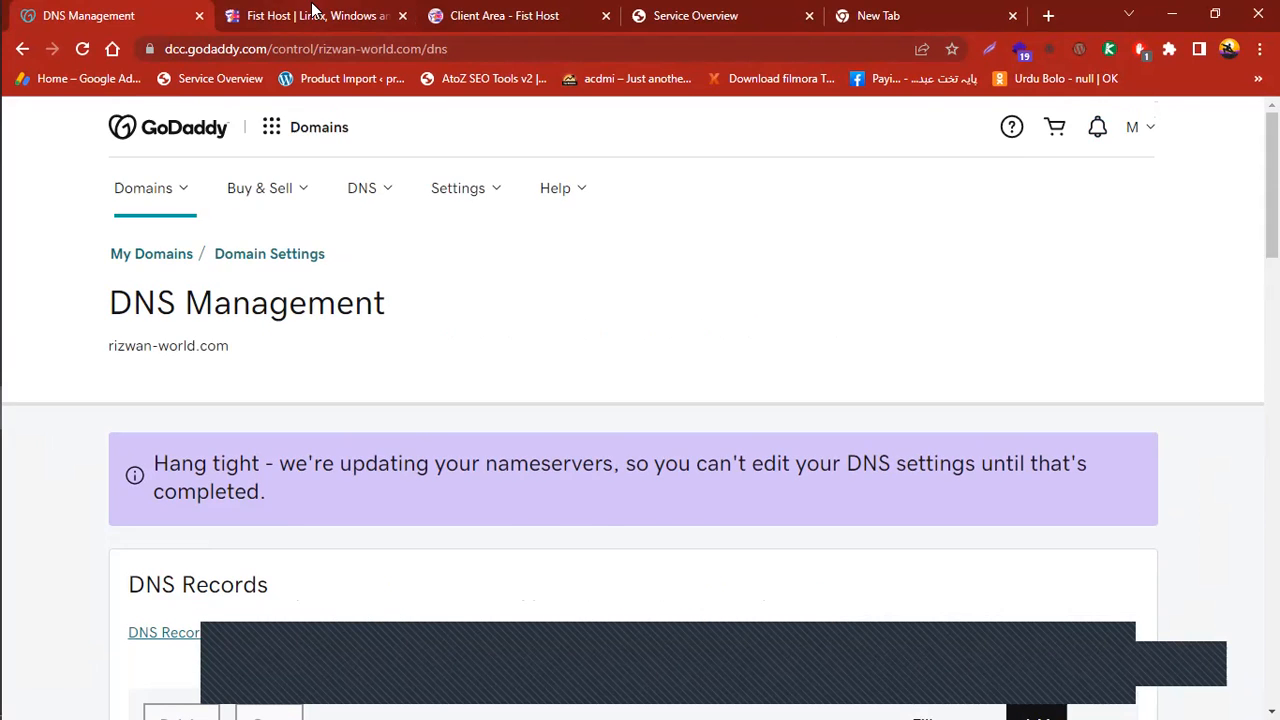
click(296, 12)
click(174, 15)
click(482, 15)
click(140, 10)
drag(1273, 185, 1273, 315)
click(528, 15)
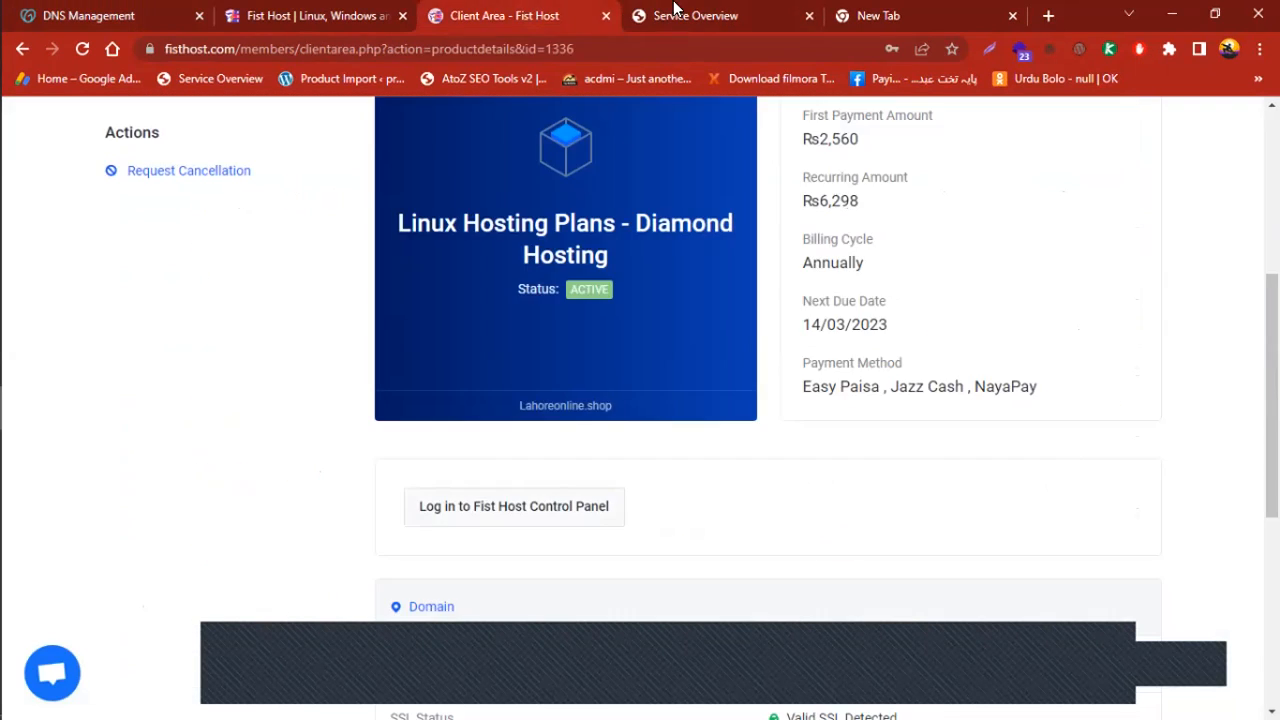
click(685, 16)
drag(1273, 158, 1273, 210)
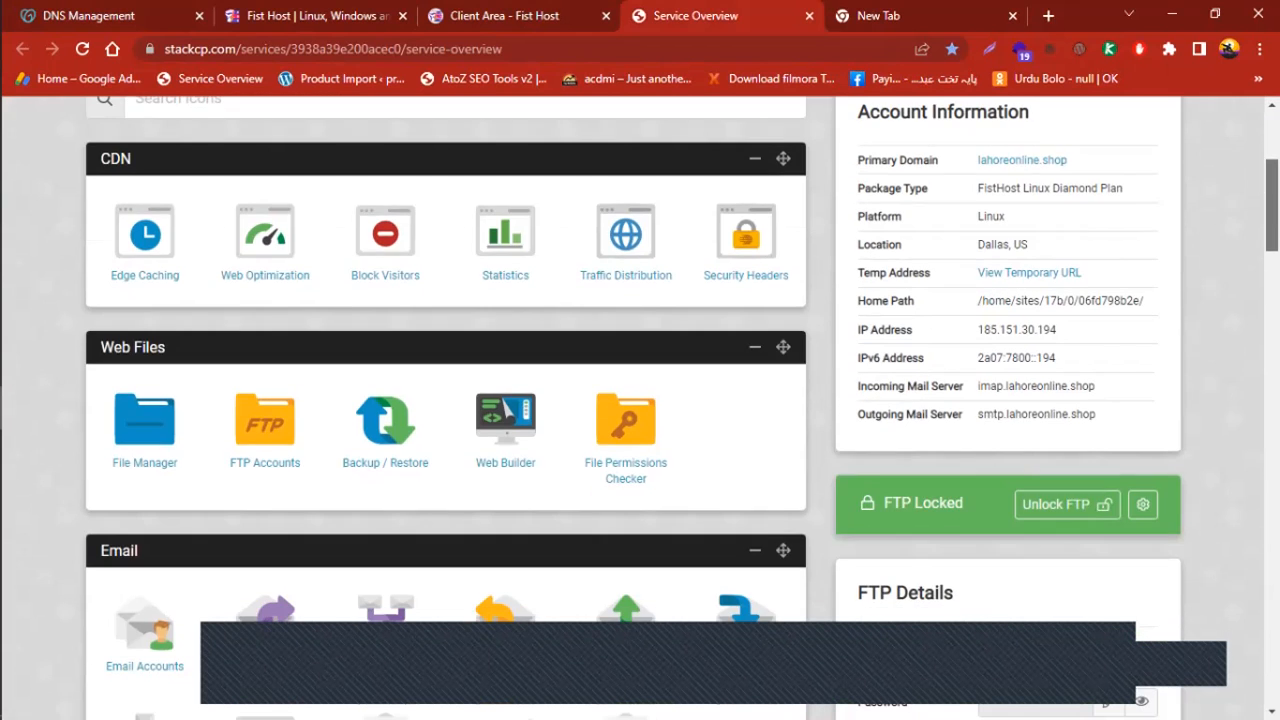
click(88, 14)
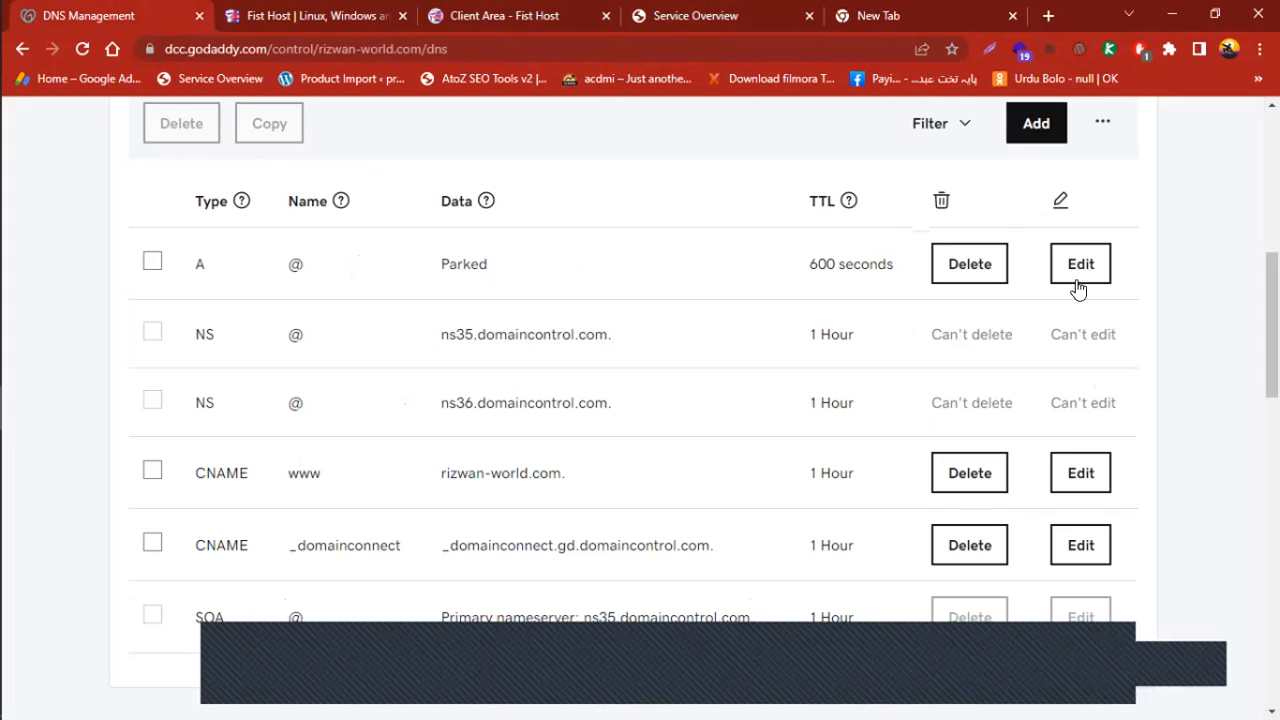
drag(1272, 325, 1272, 233)
scroll(1240, 171, up, 2)
scroll(1240, 171, down, 3)
scroll(1240, 171, up, 2)
Copy the domain name rizwan-world.com and return to the Hosting Cpanel service overview
drag(226, 276, 94, 272)
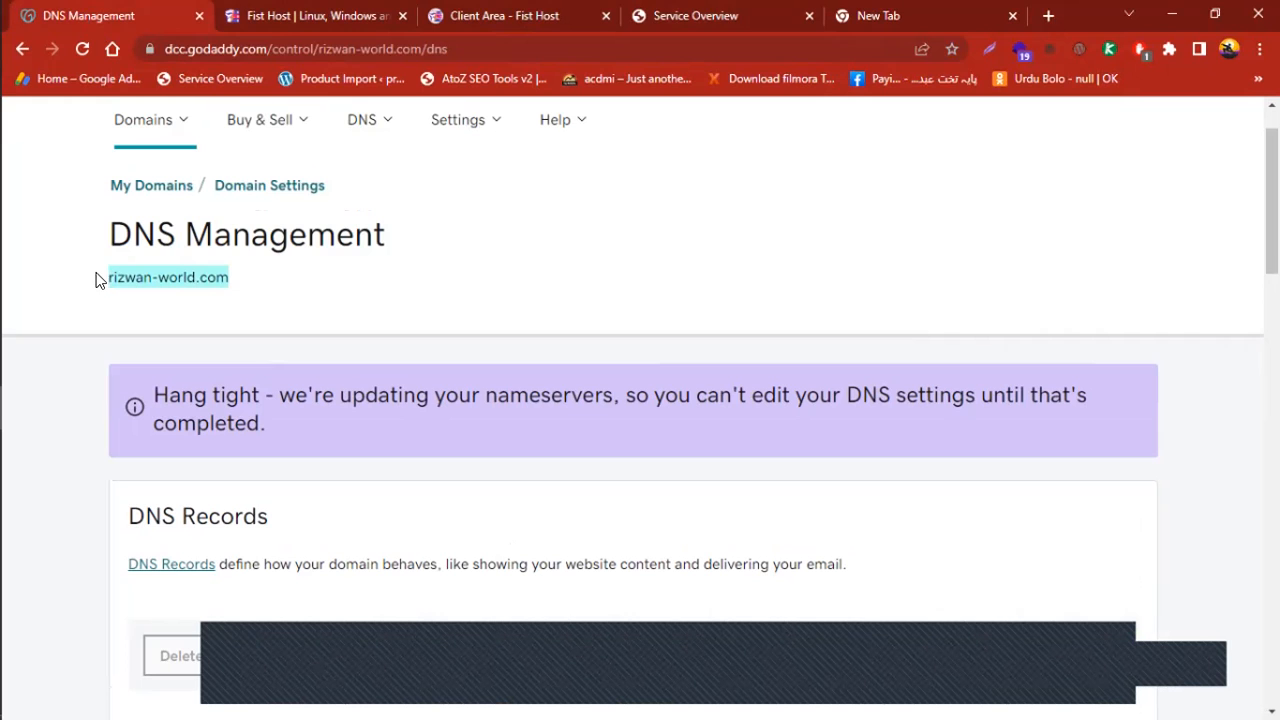
right_click(172, 281)
click(178, 287)
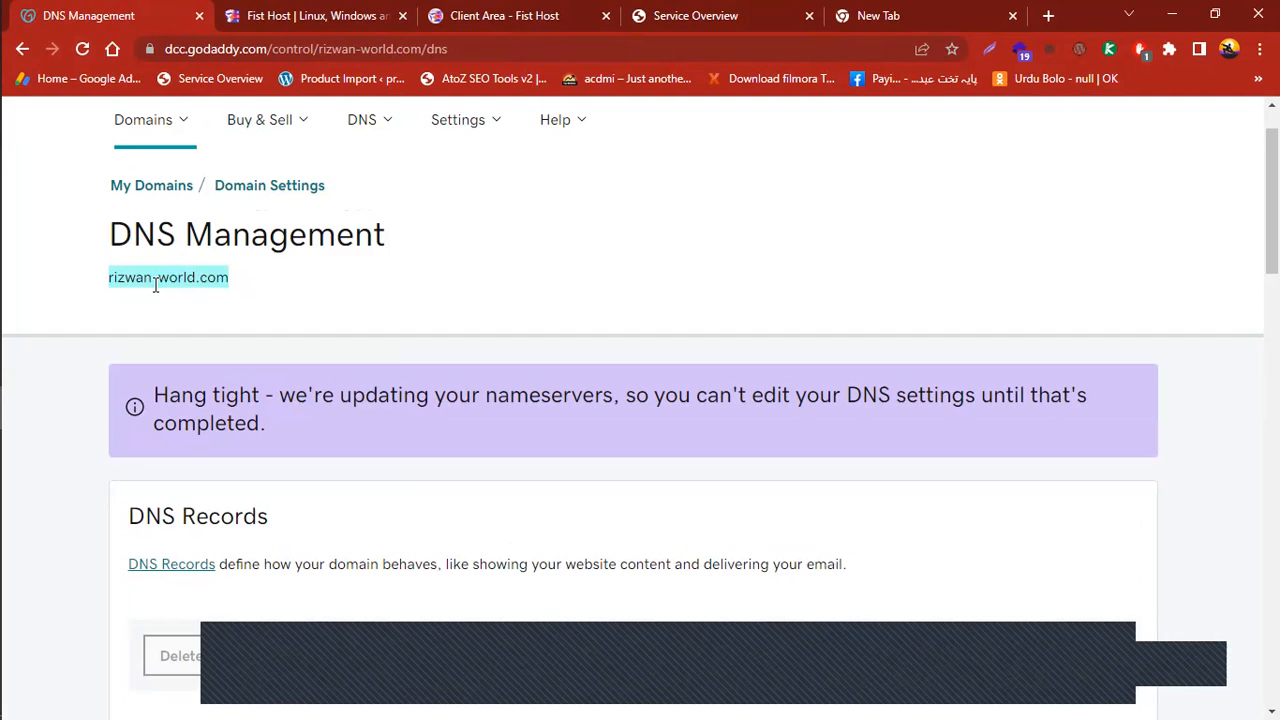
click(665, 15)
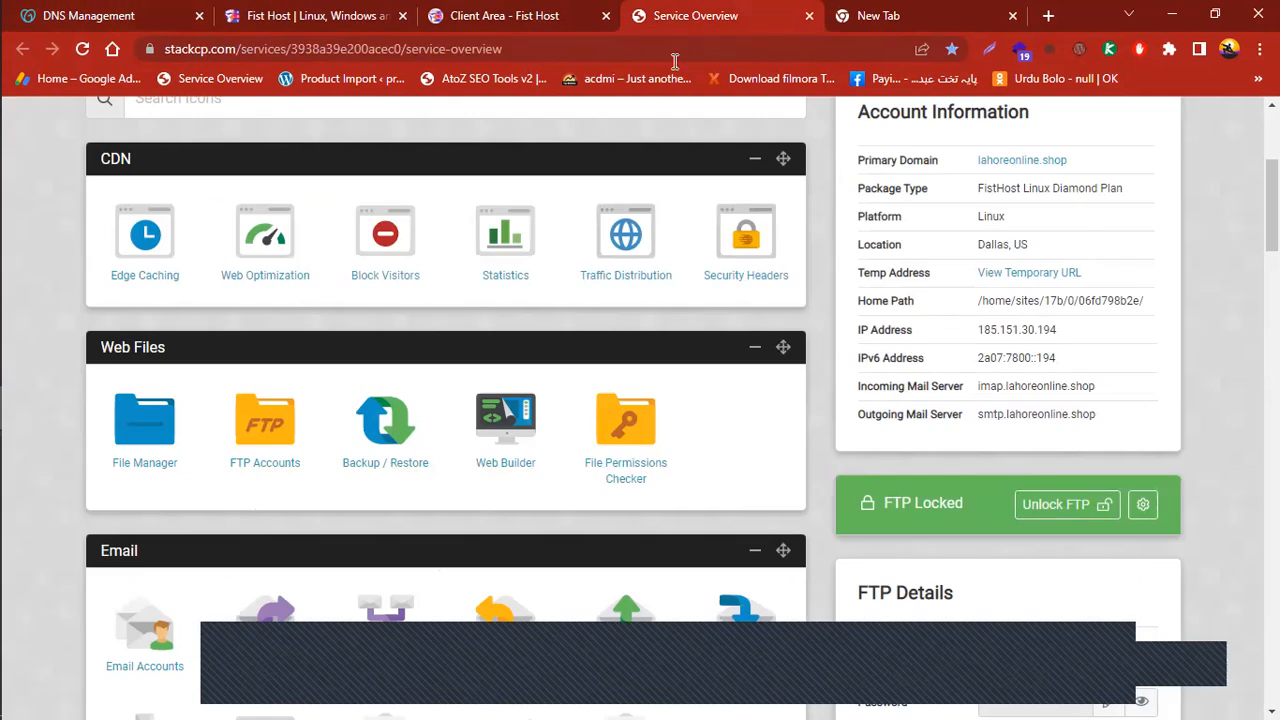
Open the full malware scan report from the service overview
scroll(55, 152, up, 3)
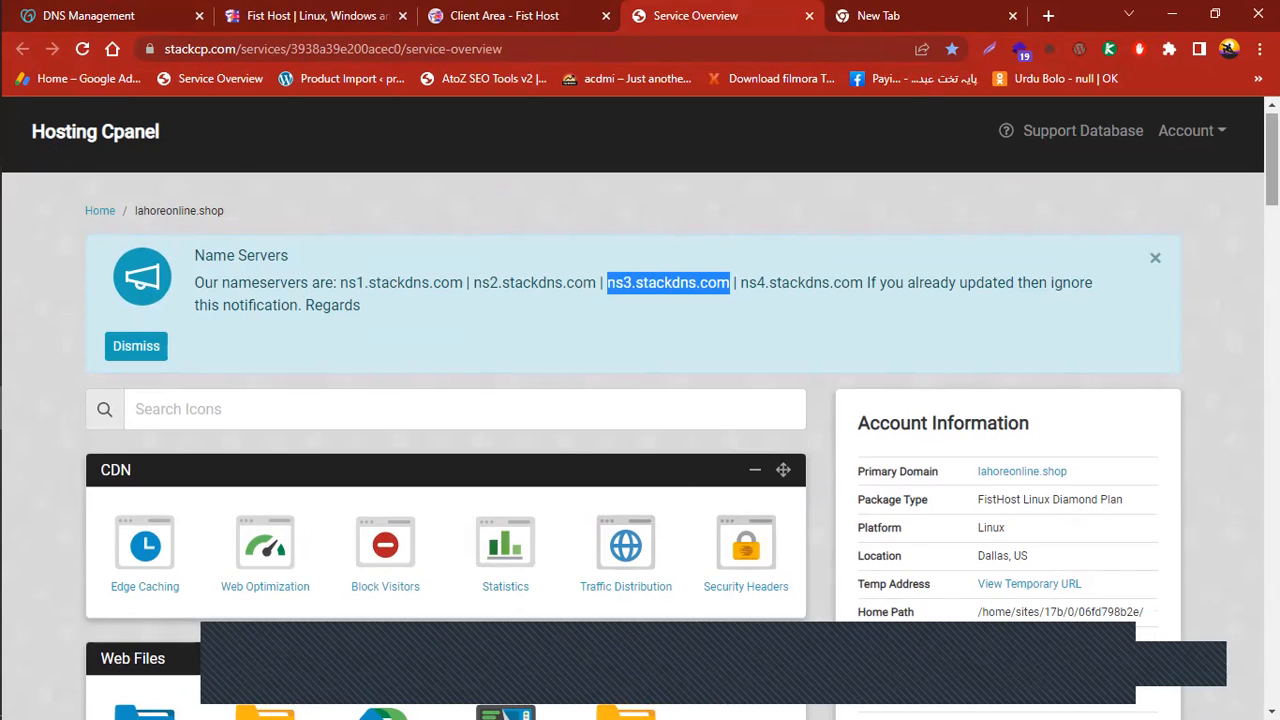
scroll(666, 489, down, 1)
scroll(640, 409, down, 2)
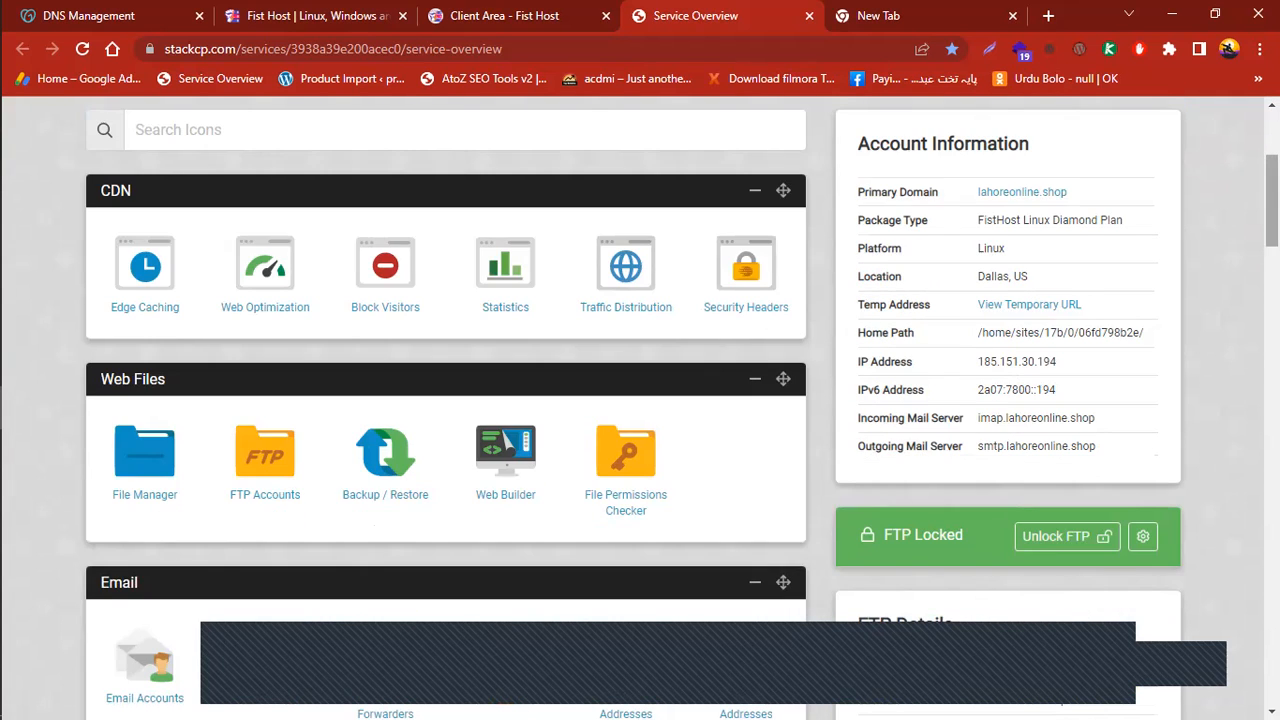
scroll(640, 409, up, 1)
scroll(640, 409, down, 3)
scroll(877, 399, down, 6)
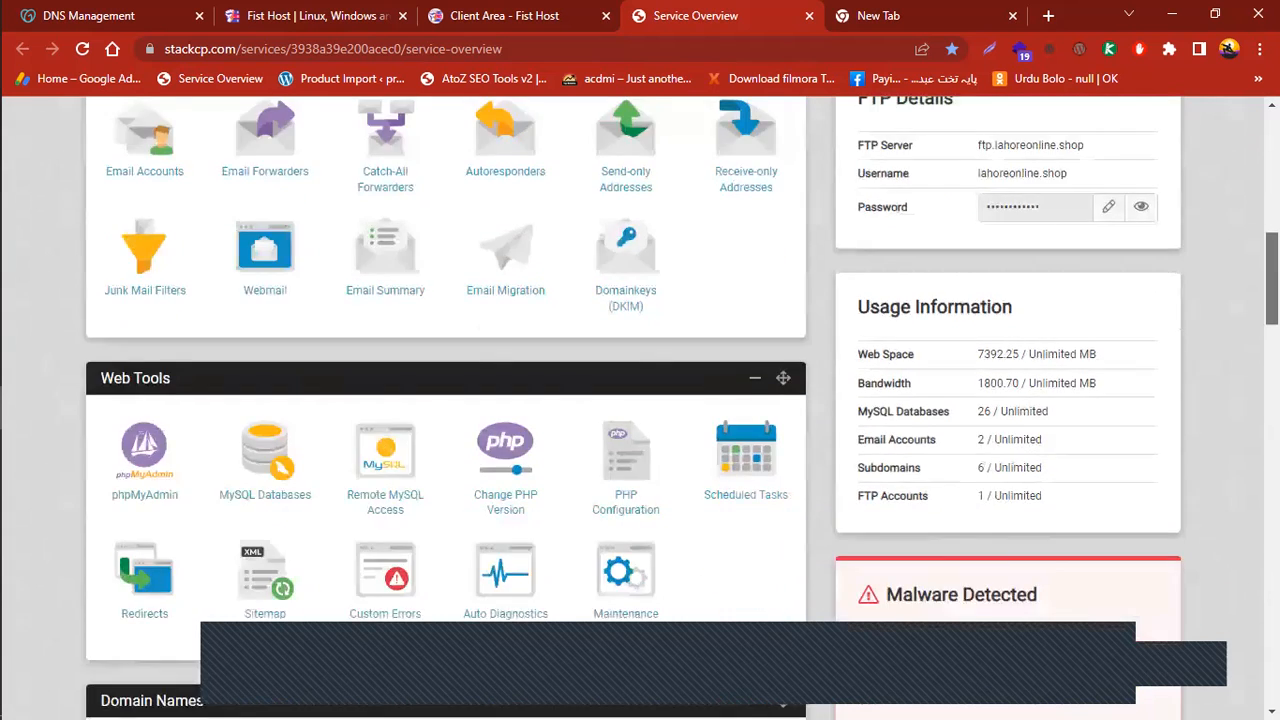
click(902, 390)
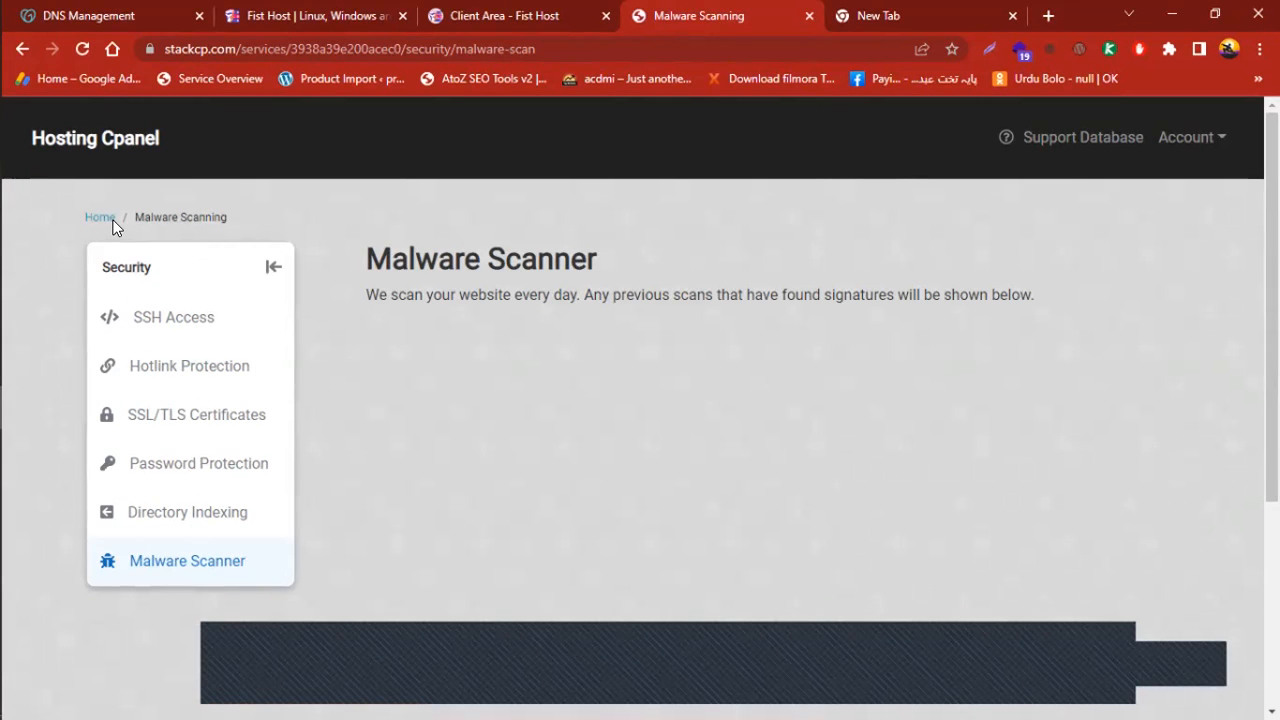
Return to the service overview and open Domains under Domain Names
click(105, 218)
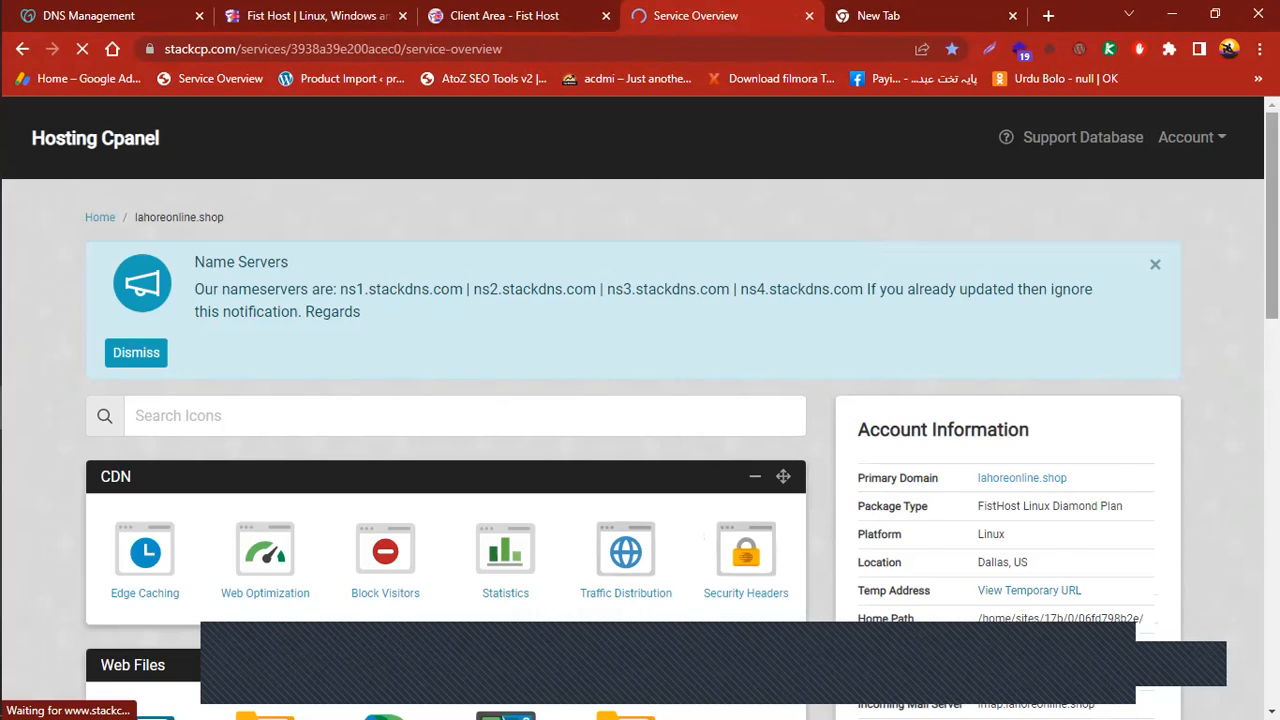
scroll(1224, 248, down, 2)
scroll(640, 408, down, 7)
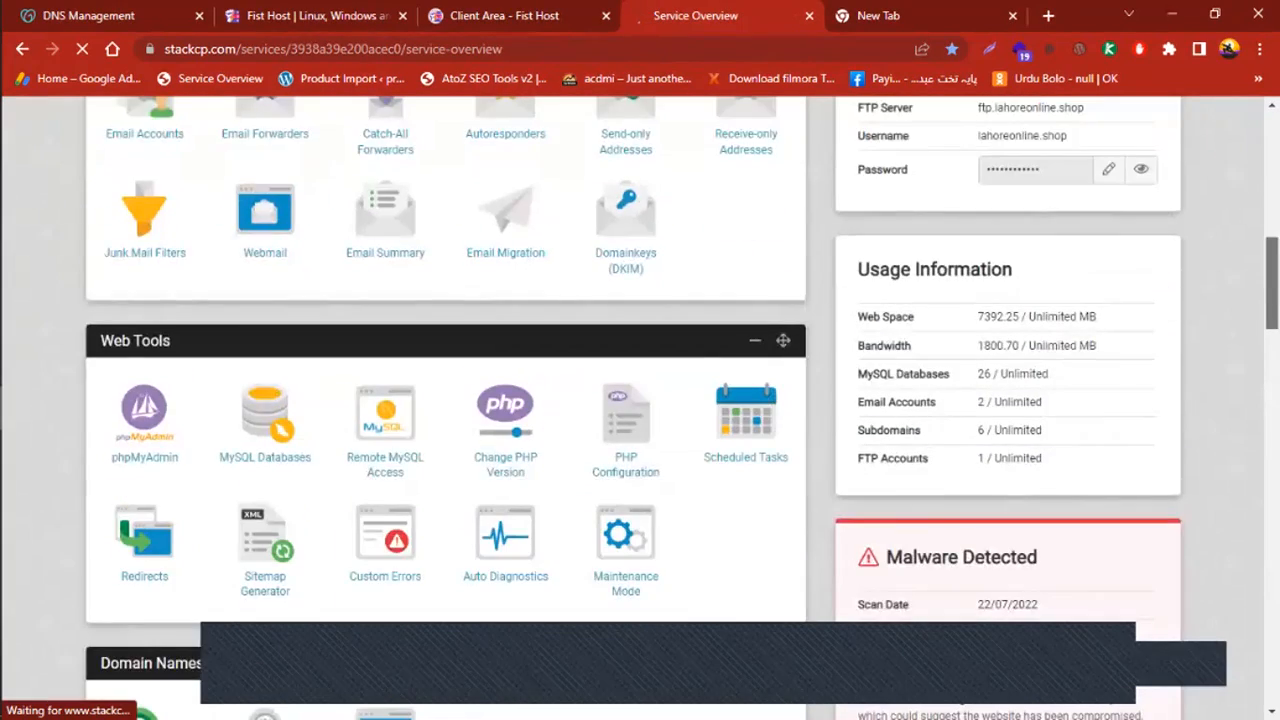
scroll(623, 484, down, 2)
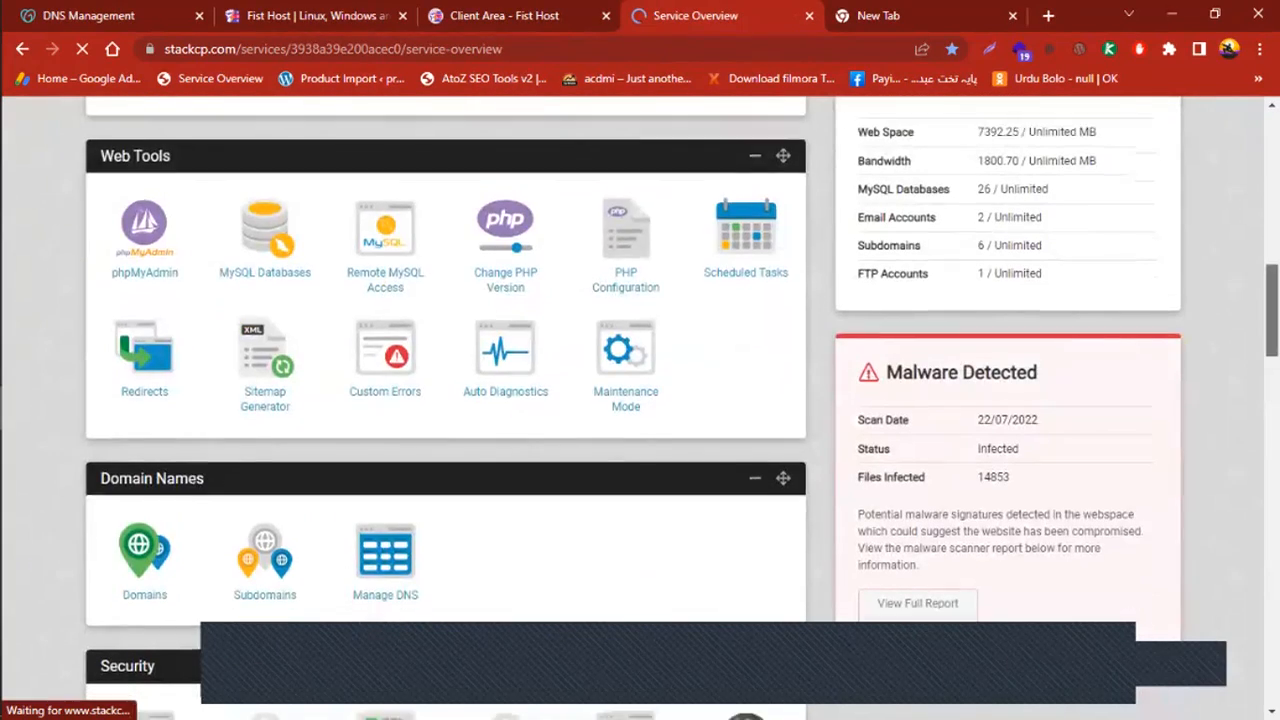
scroll(640, 408, down, 1)
scroll(285, 503, down, 1)
scroll(285, 503, up, 1)
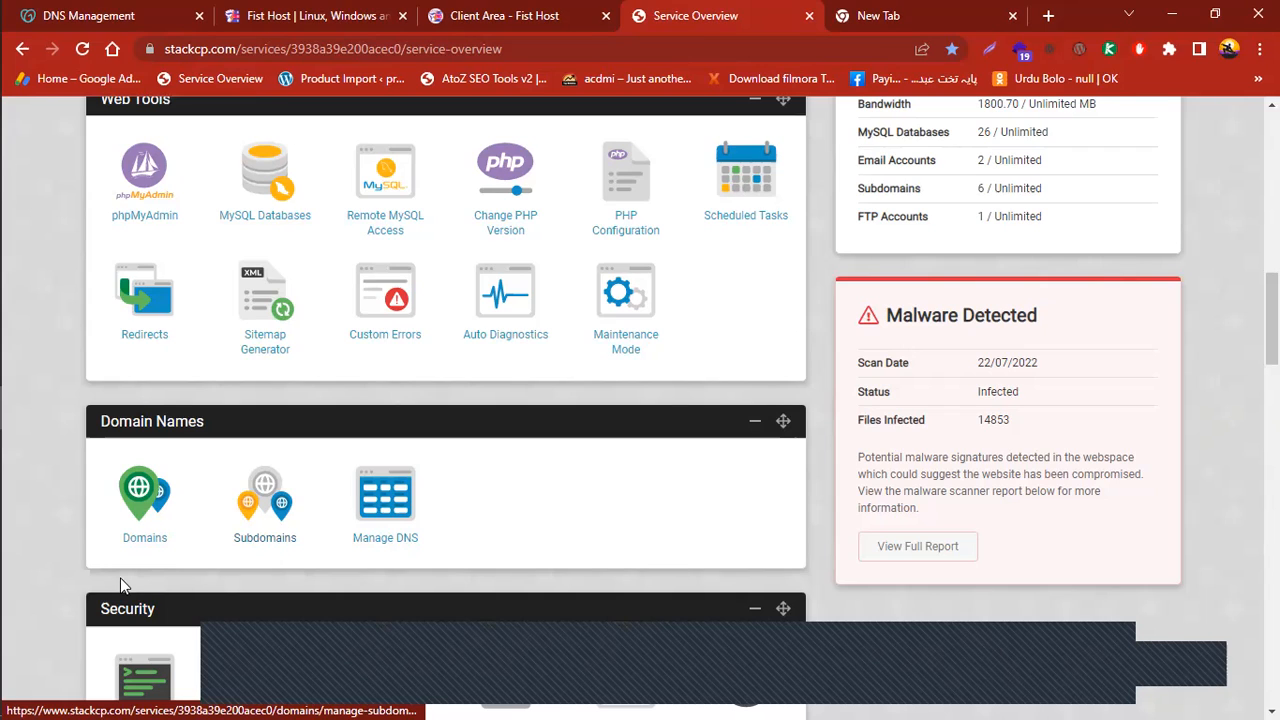
click(143, 506)
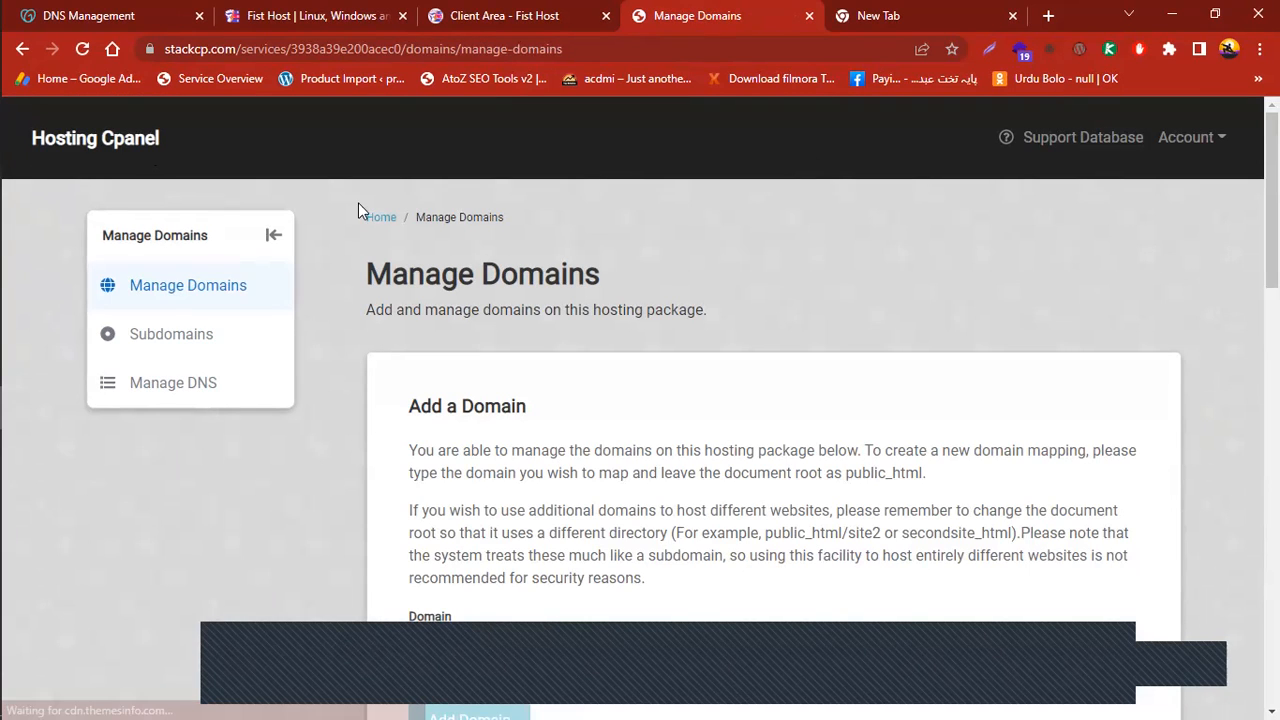
Paste rizwan-world.com into Add a Domain and add it, raising the domain count to 10
scroll(1163, 157, down, 1)
scroll(774, 400, down, 10)
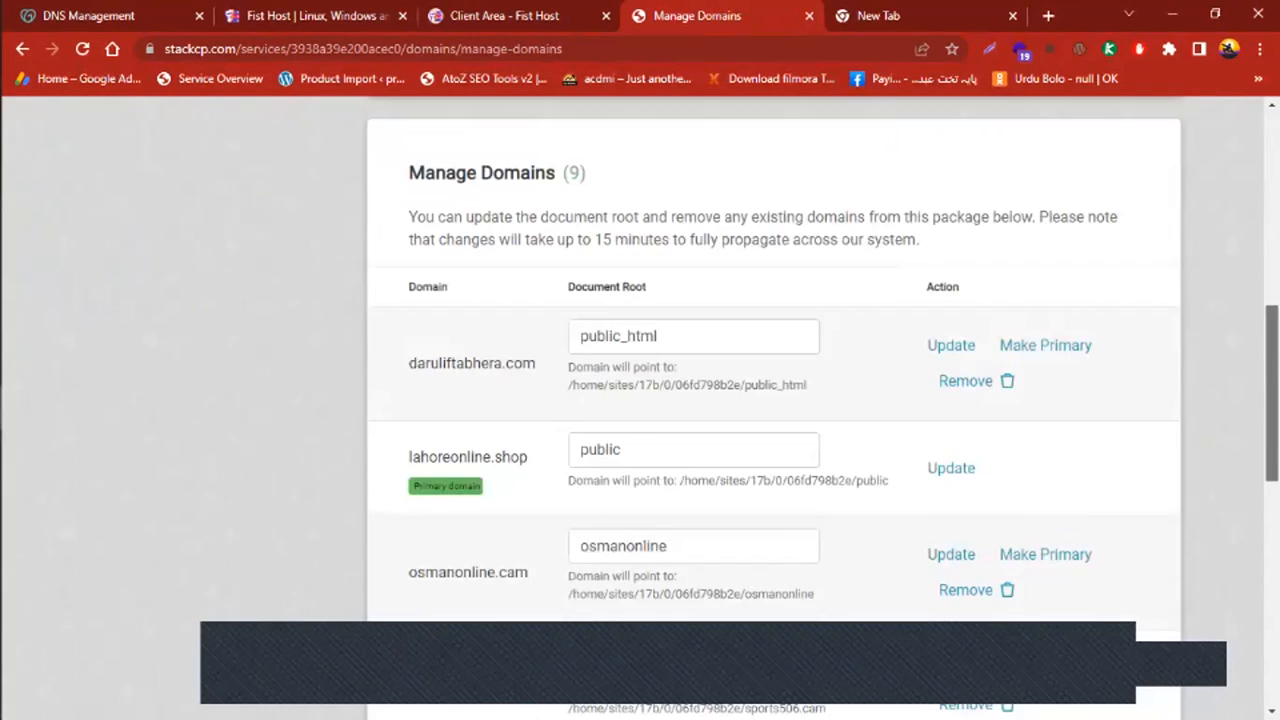
scroll(774, 400, up, 10)
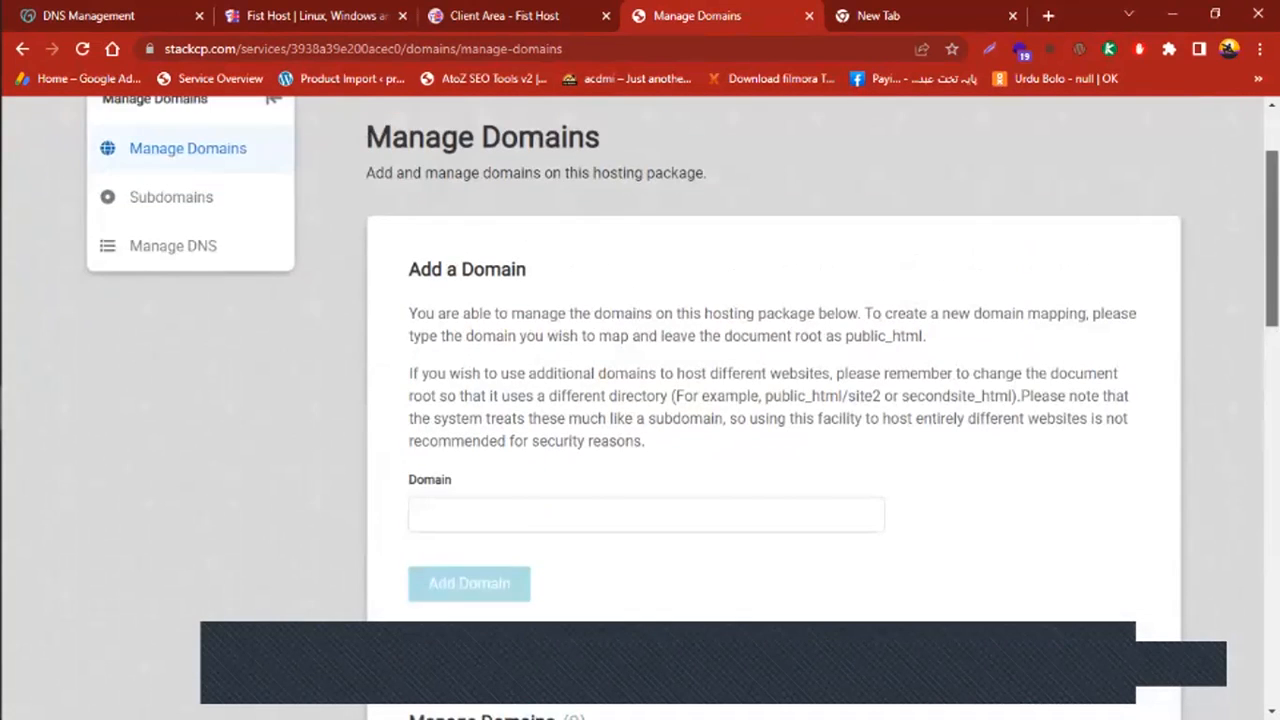
scroll(703, 360, down, 1)
scroll(703, 360, up, 1)
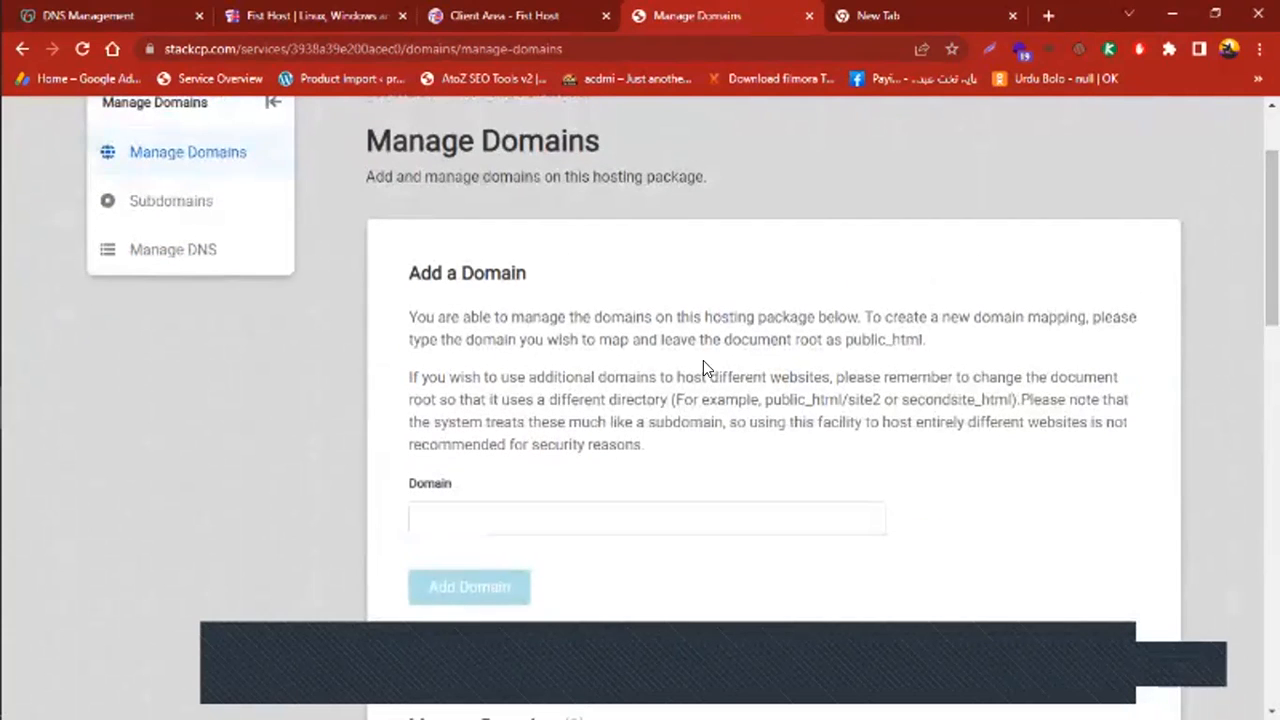
right_click(436, 508)
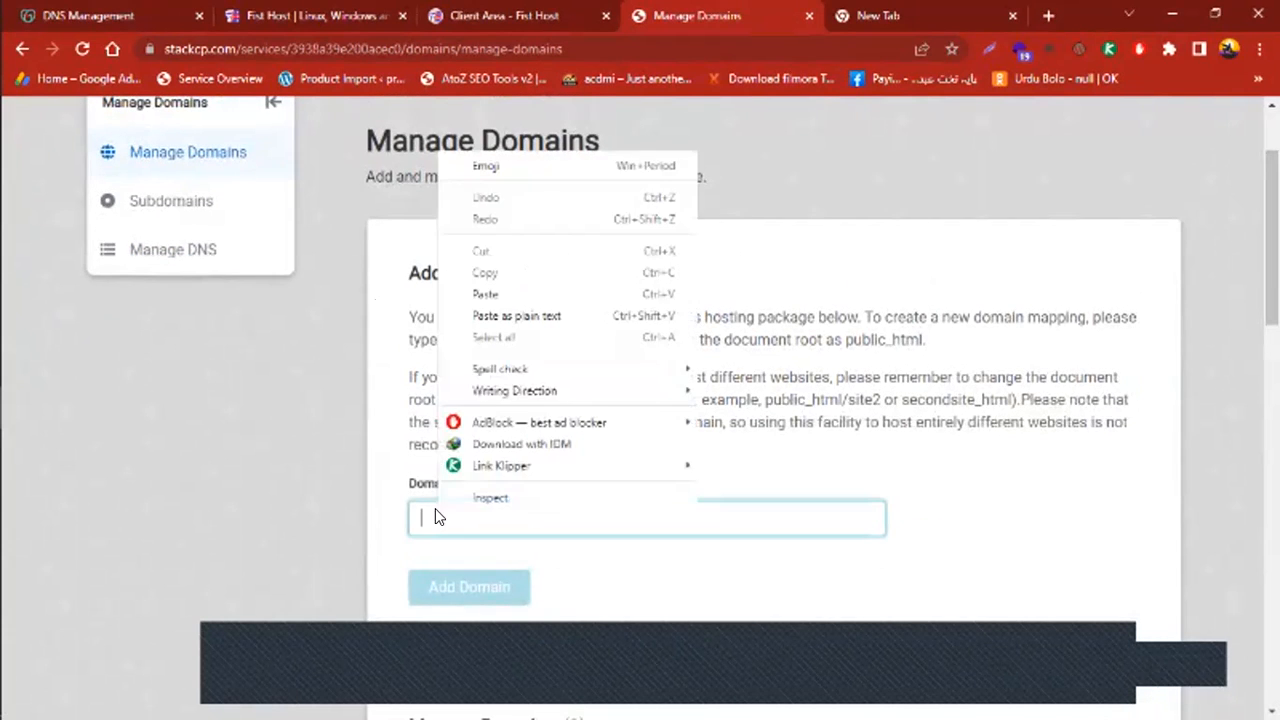
click(497, 291)
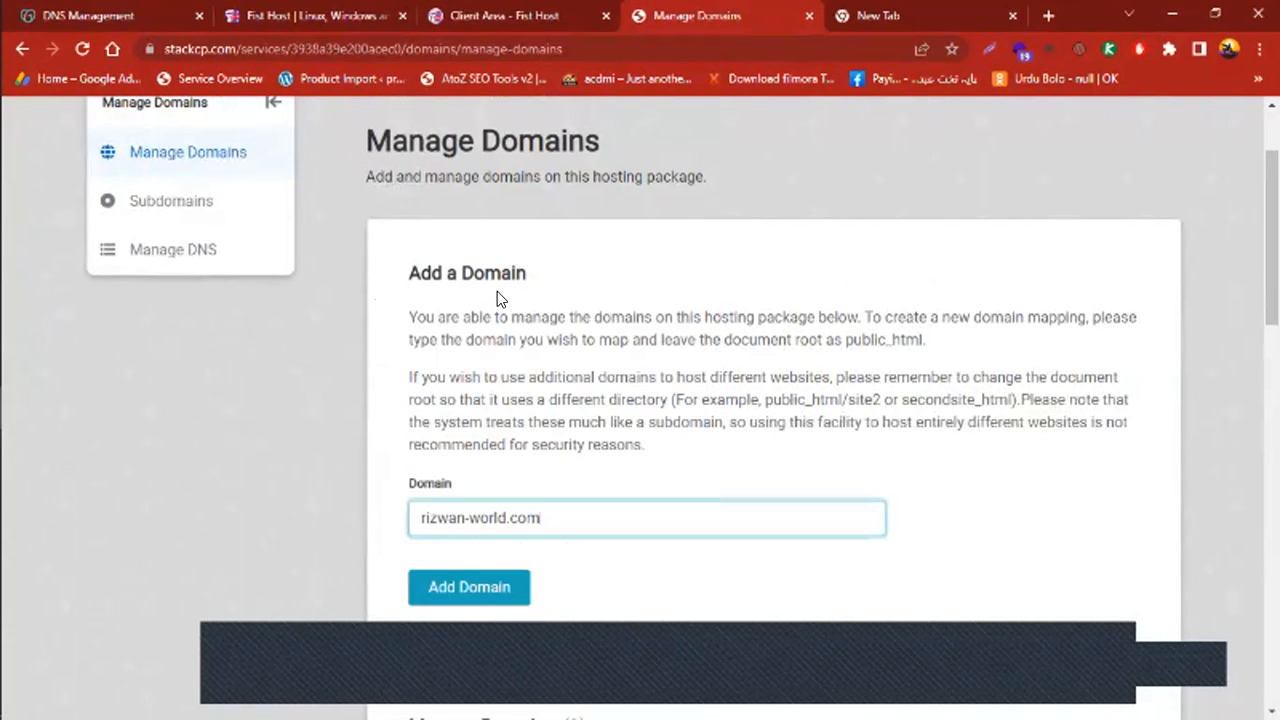
click(471, 587)
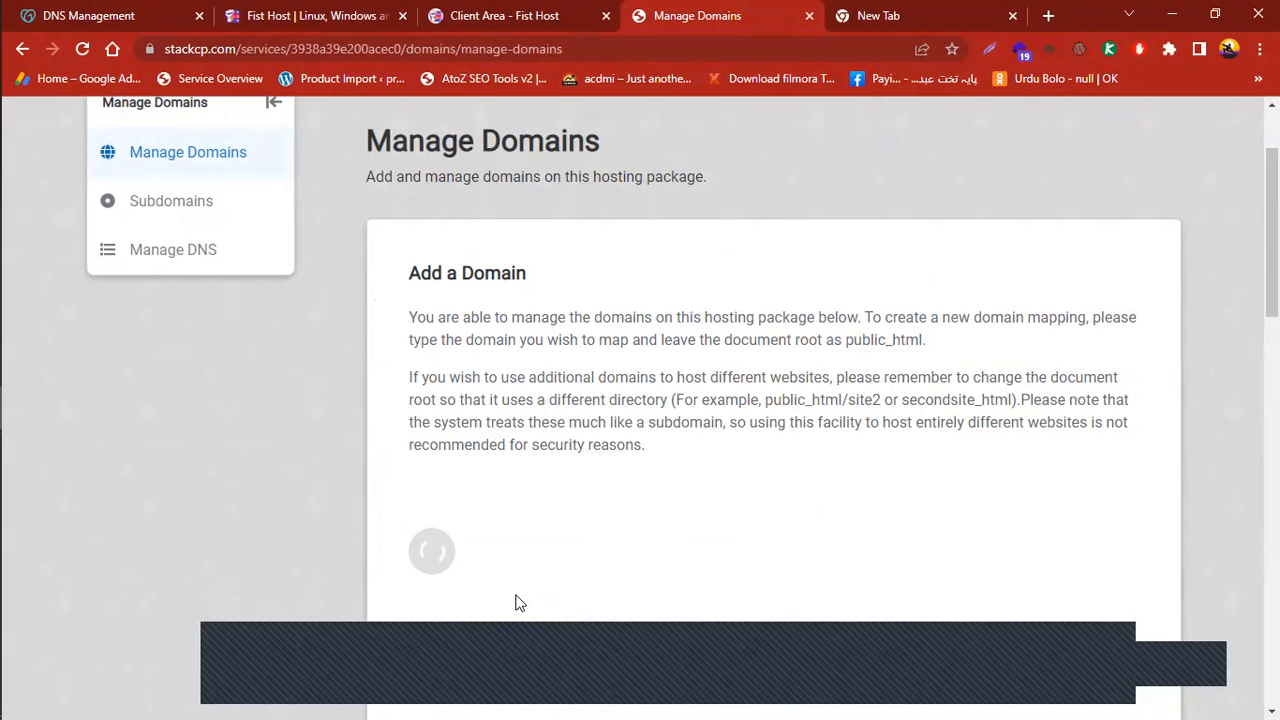
scroll(498, 590, down, 1)
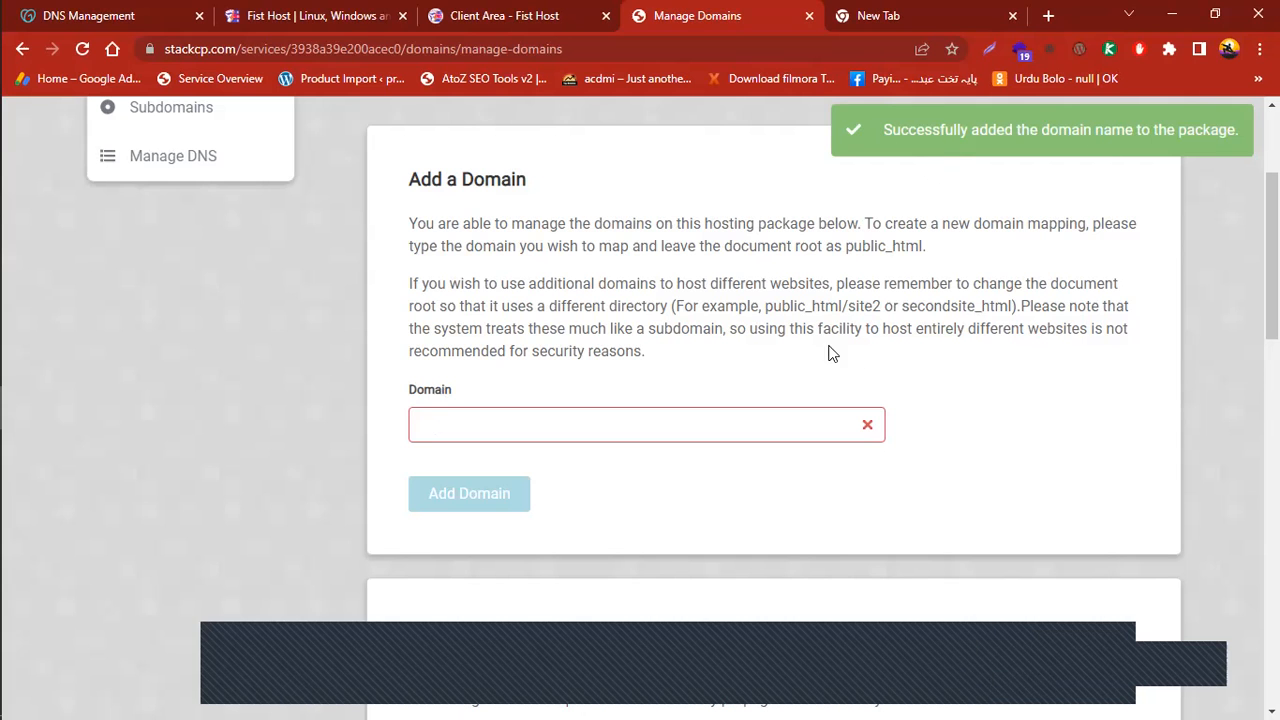
scroll(770, 400, down, 10)
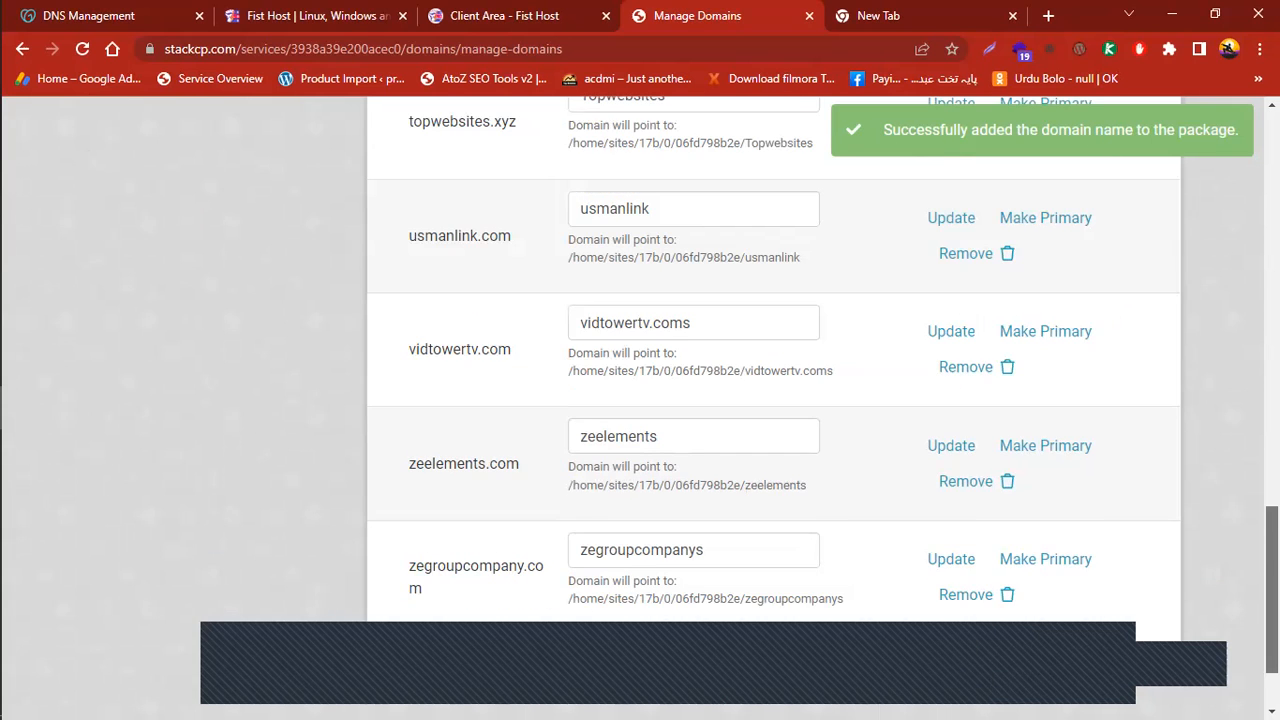
Change rizwan-world.com's document root from public_html to rizwan-world and update it
scroll(1237, 340, up, 10)
scroll(1235, 332, up, 2)
scroll(1234, 306, down, 2)
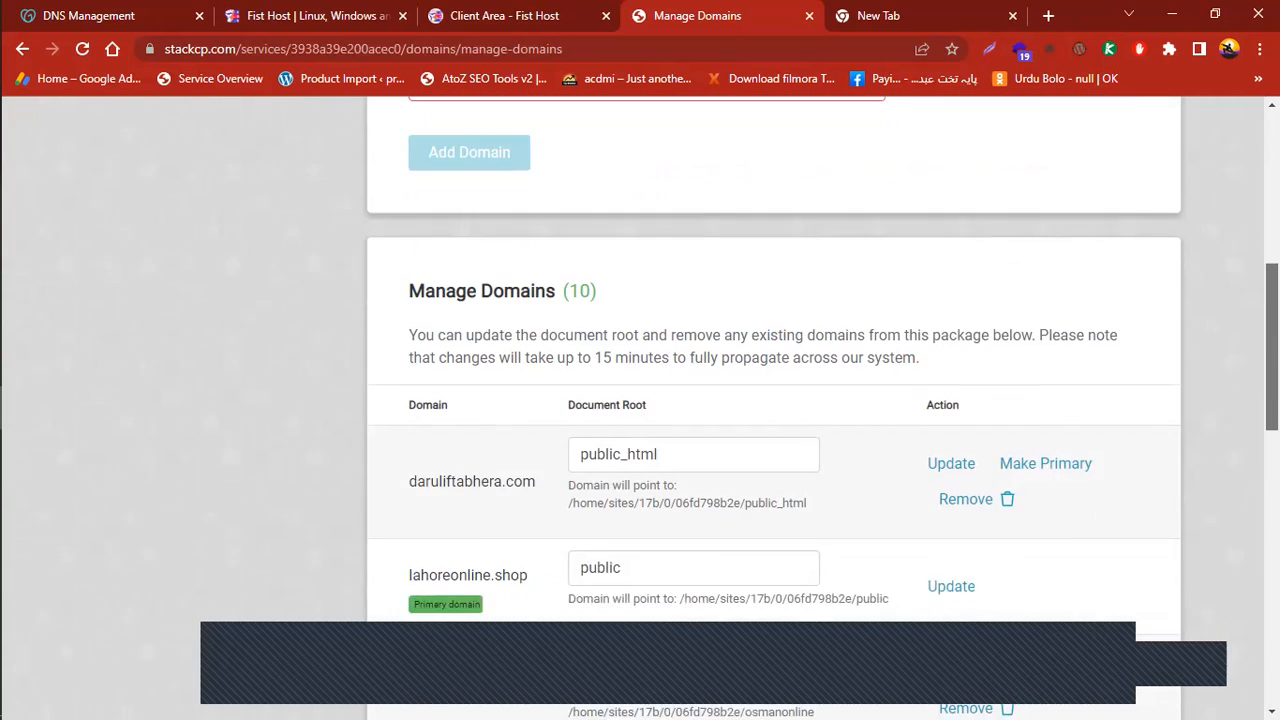
scroll(445, 481, down, 4)
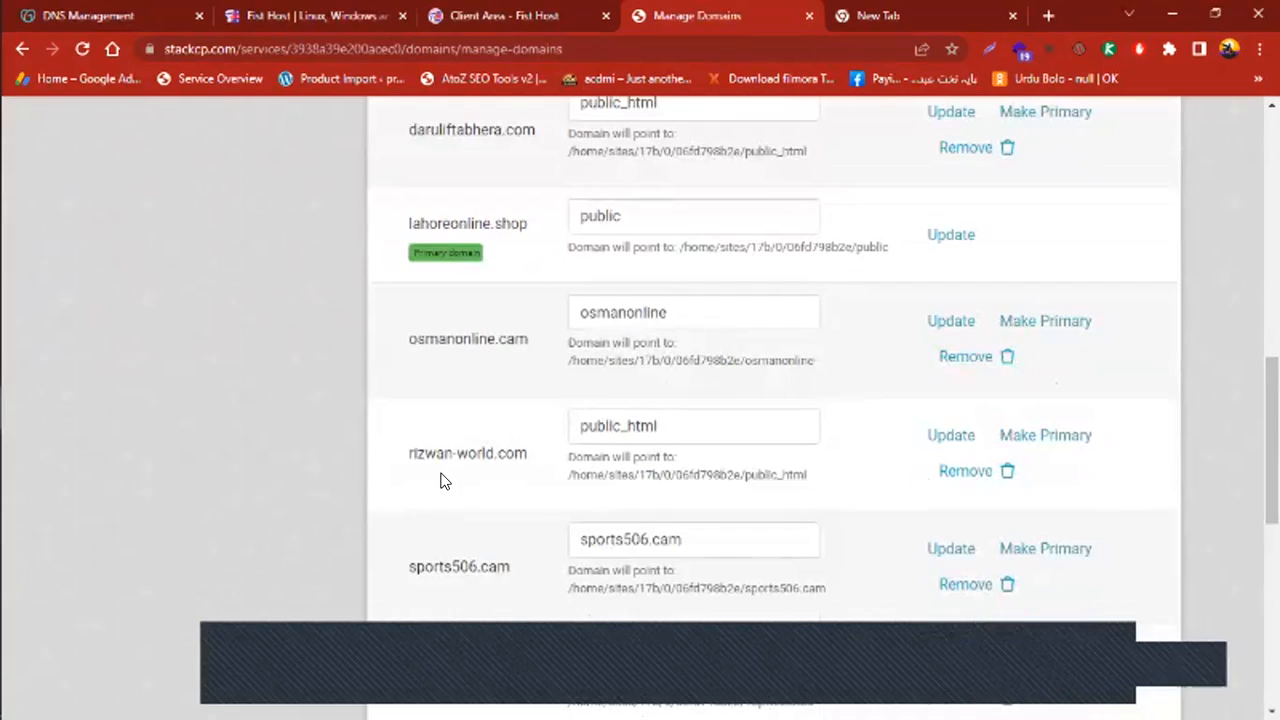
double_click(600, 427)
right_click(598, 422)
click(669, 292)
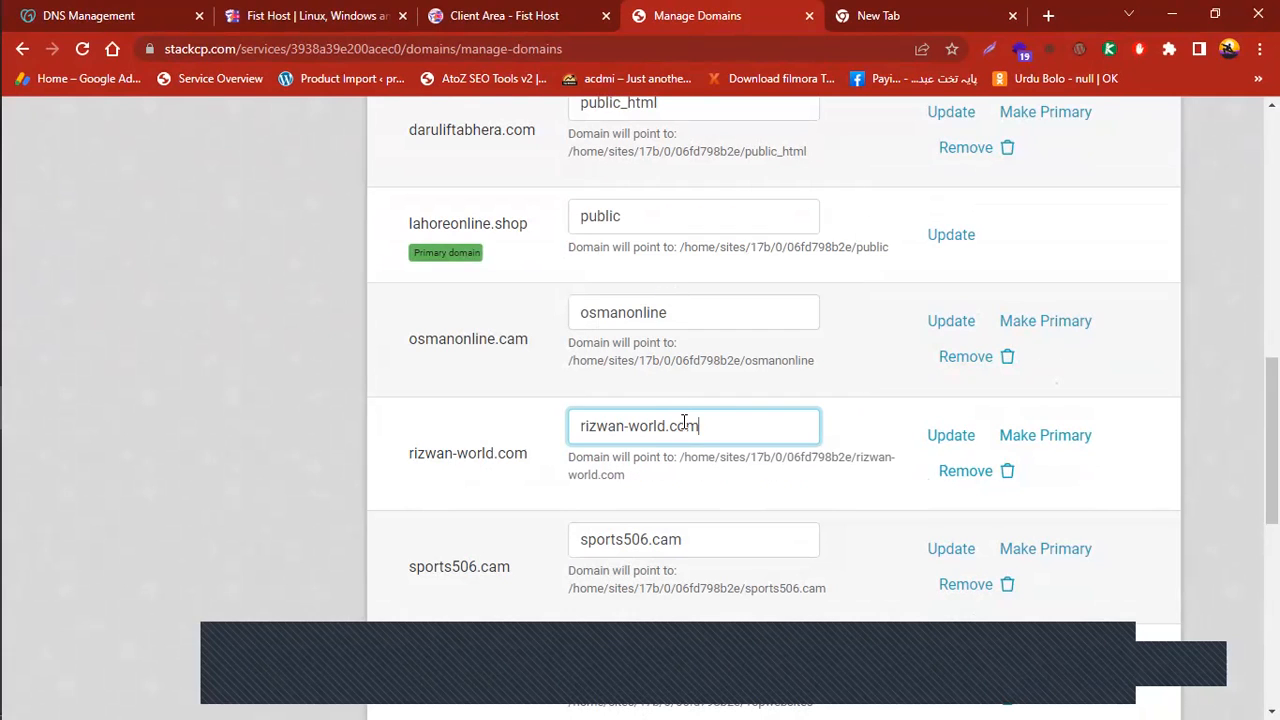
drag(705, 423, 667, 425)
key(BackSpace)
click(725, 480)
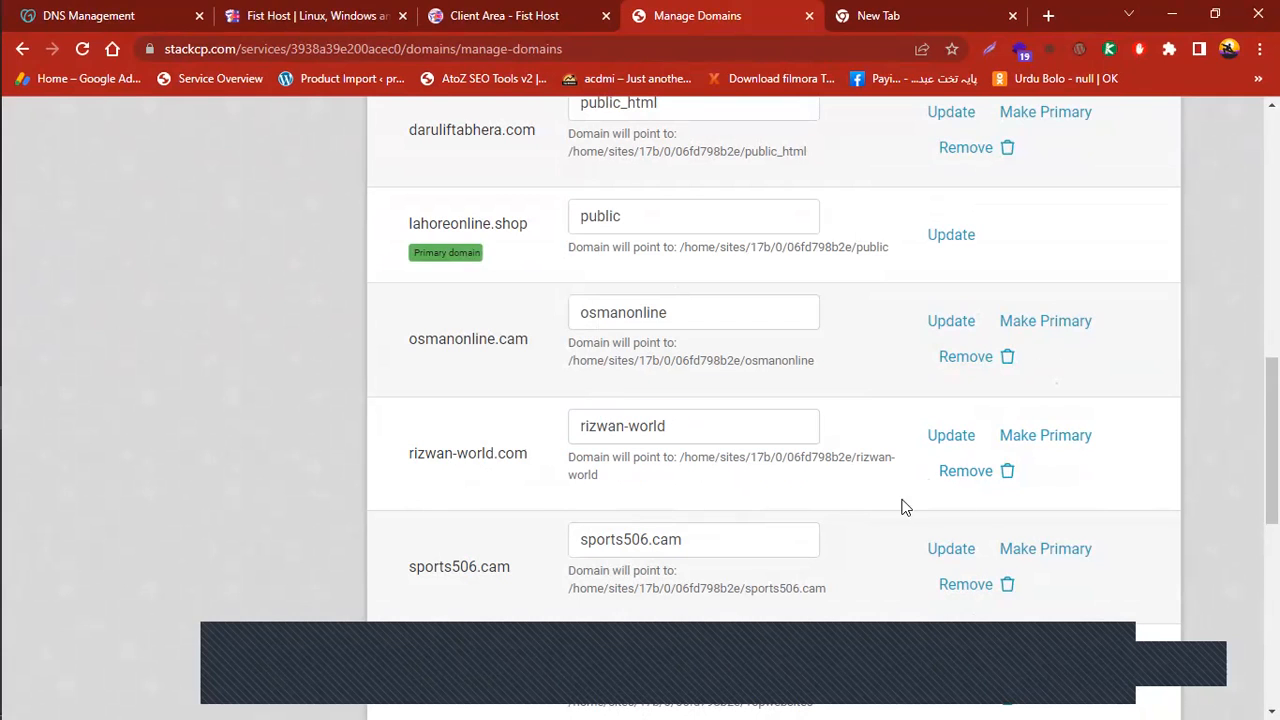
click(962, 441)
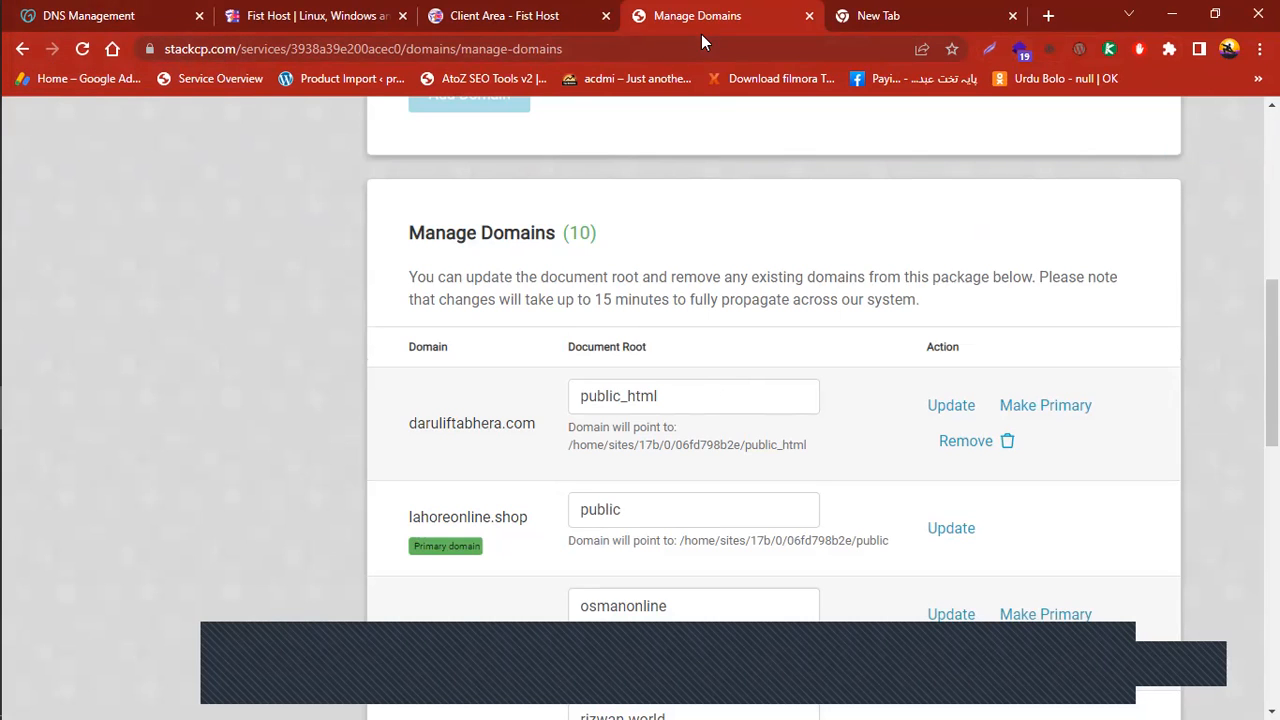
Scroll the Manage Domains list to confirm rizwan-world.com's new document root
drag(1272, 363, 1272, 196)
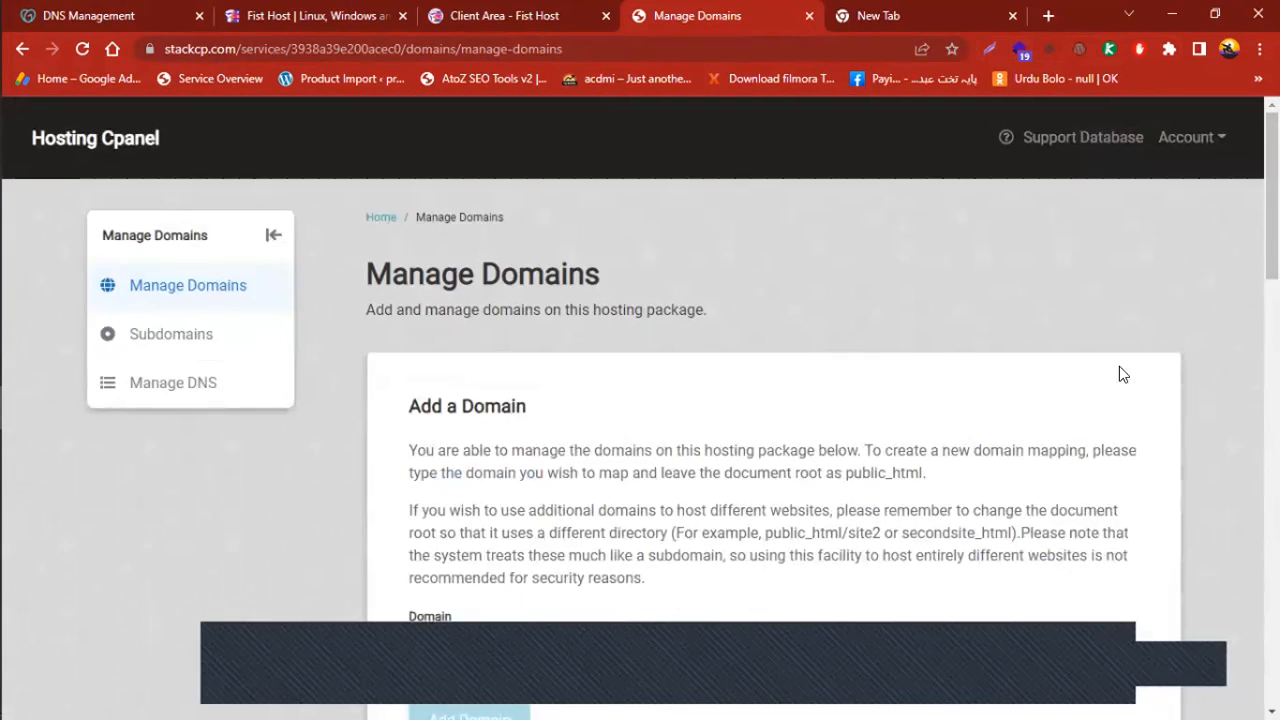
scroll(509, 437, down, 2)
click(480, 446)
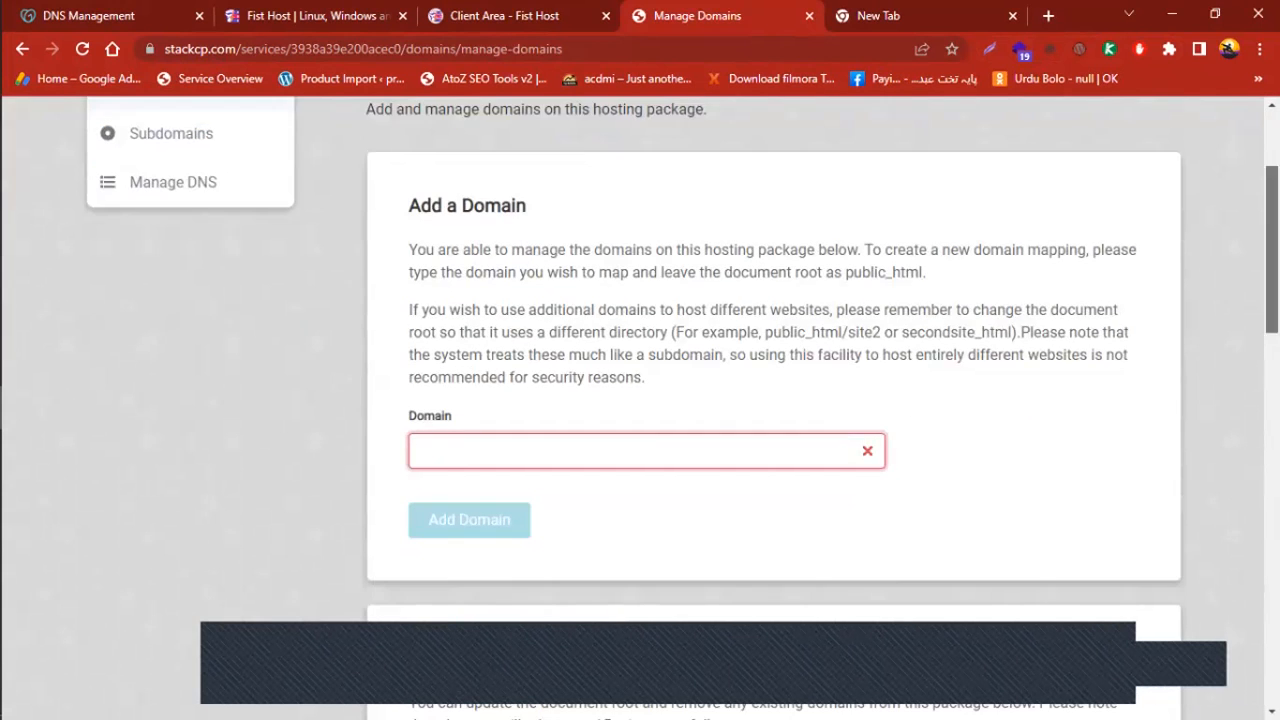
scroll(654, 416, down, 7)
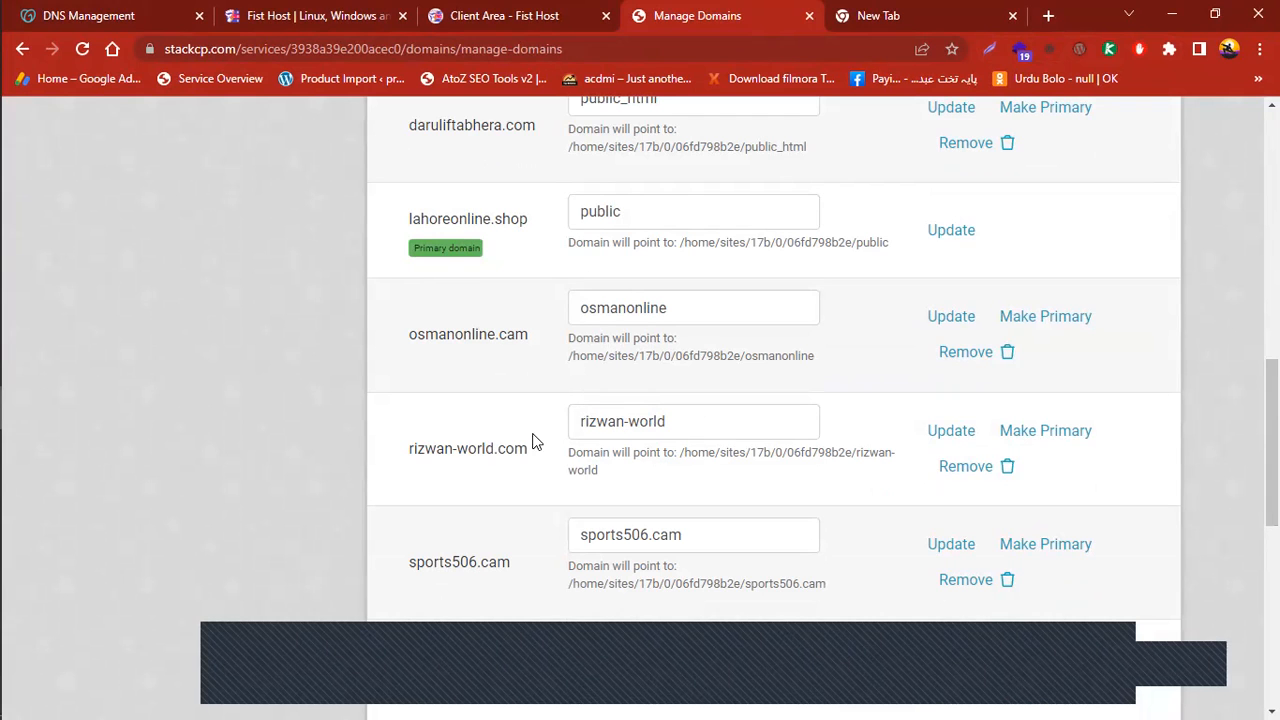
scroll(630, 414, up, 12)
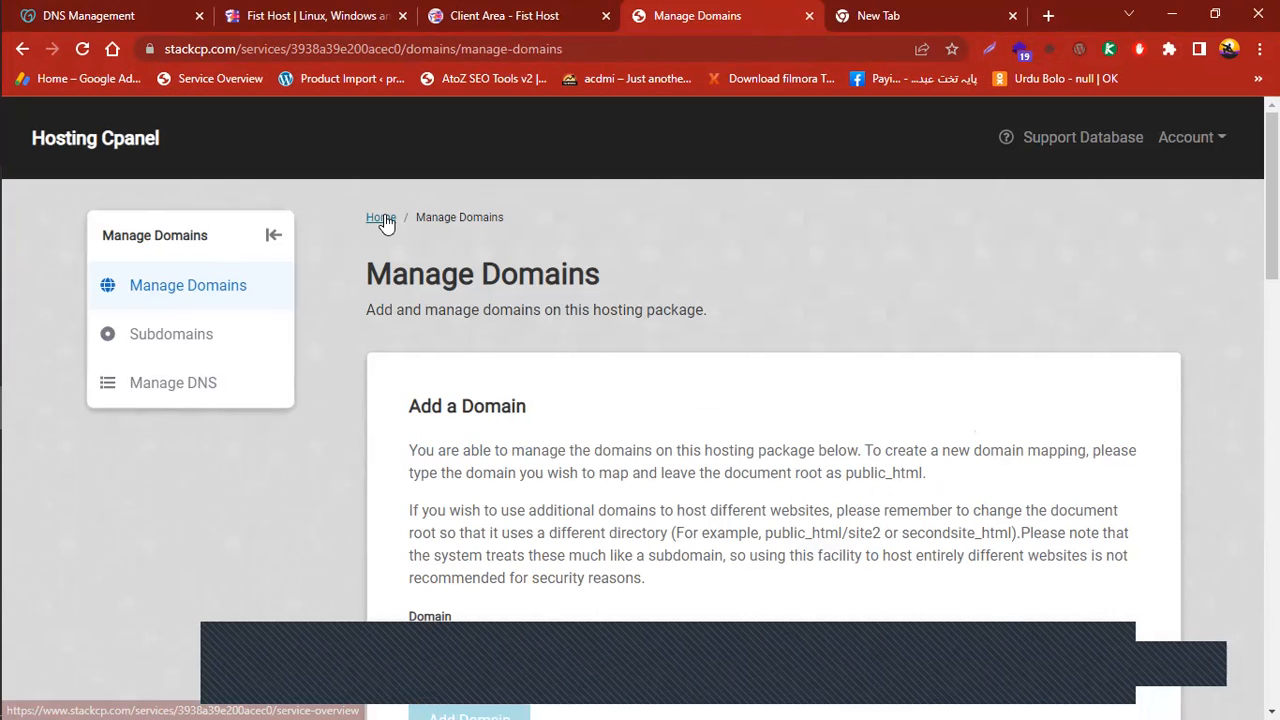
Go back to the lahoreonline.shop overview and scroll to WordPress in One-Click Installs
click(382, 219)
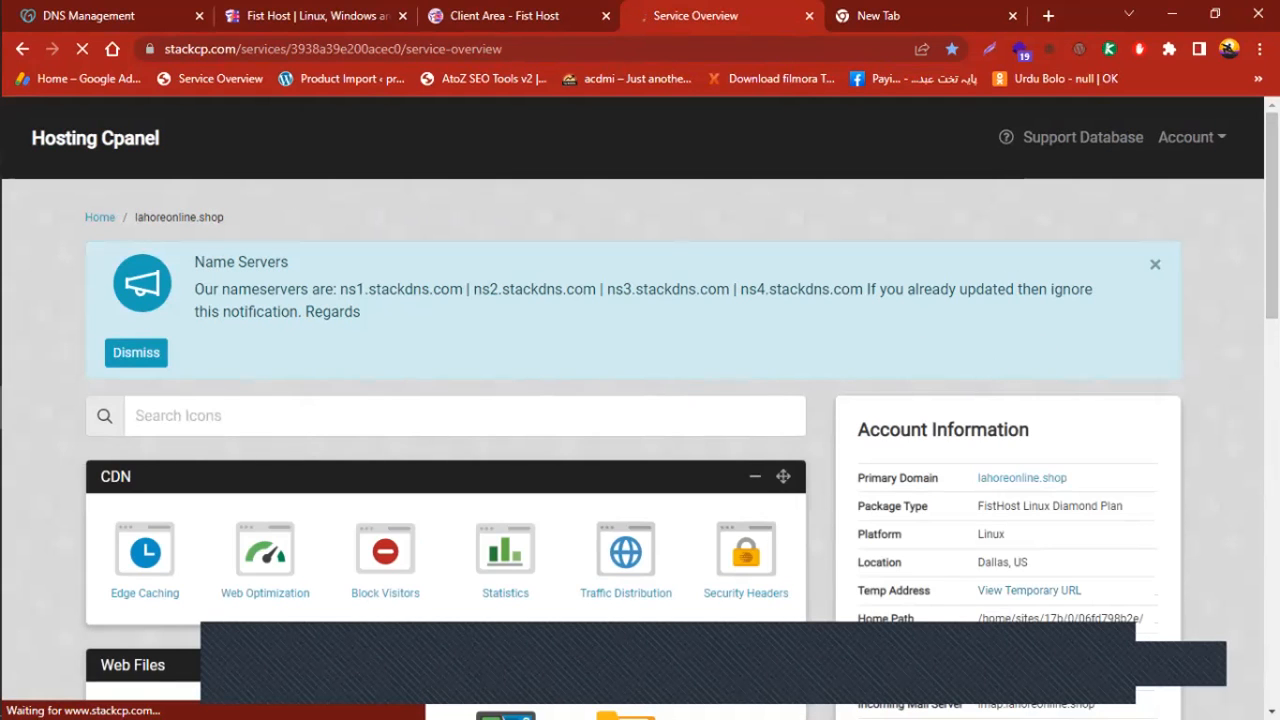
scroll(1270, 250, down, 1)
scroll(640, 400, down, 10)
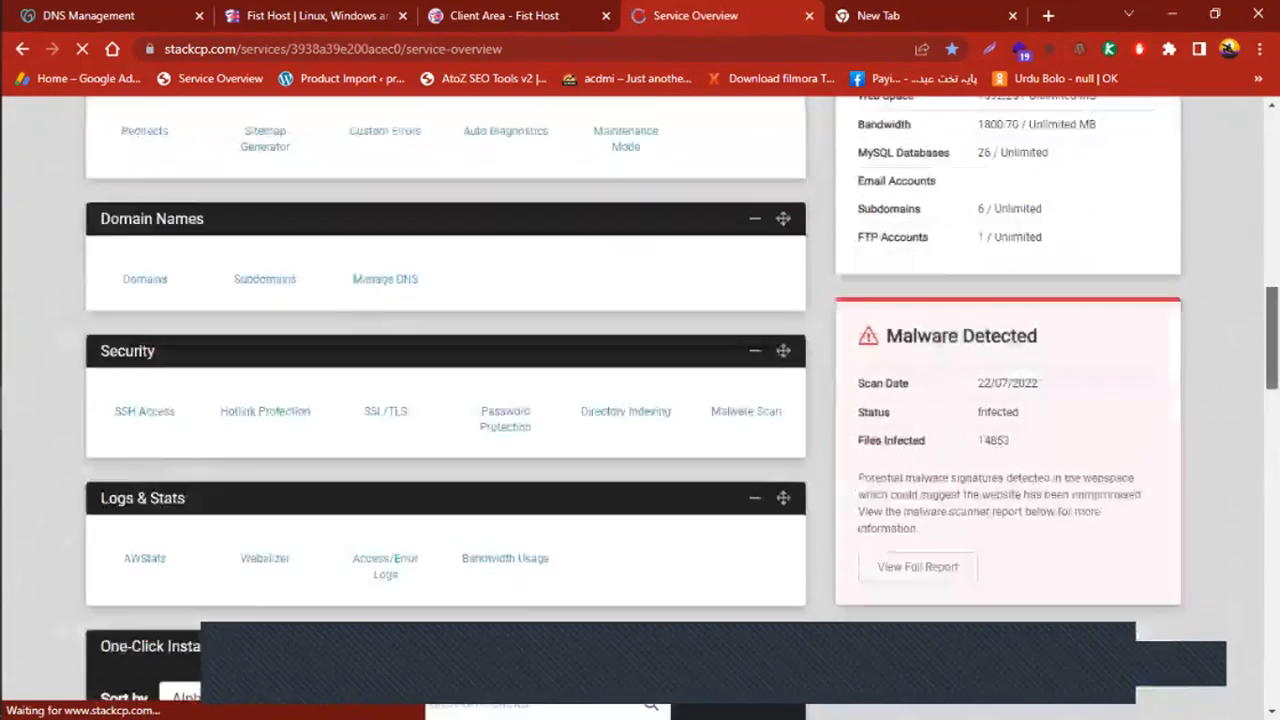
scroll(640, 400, down, 15)
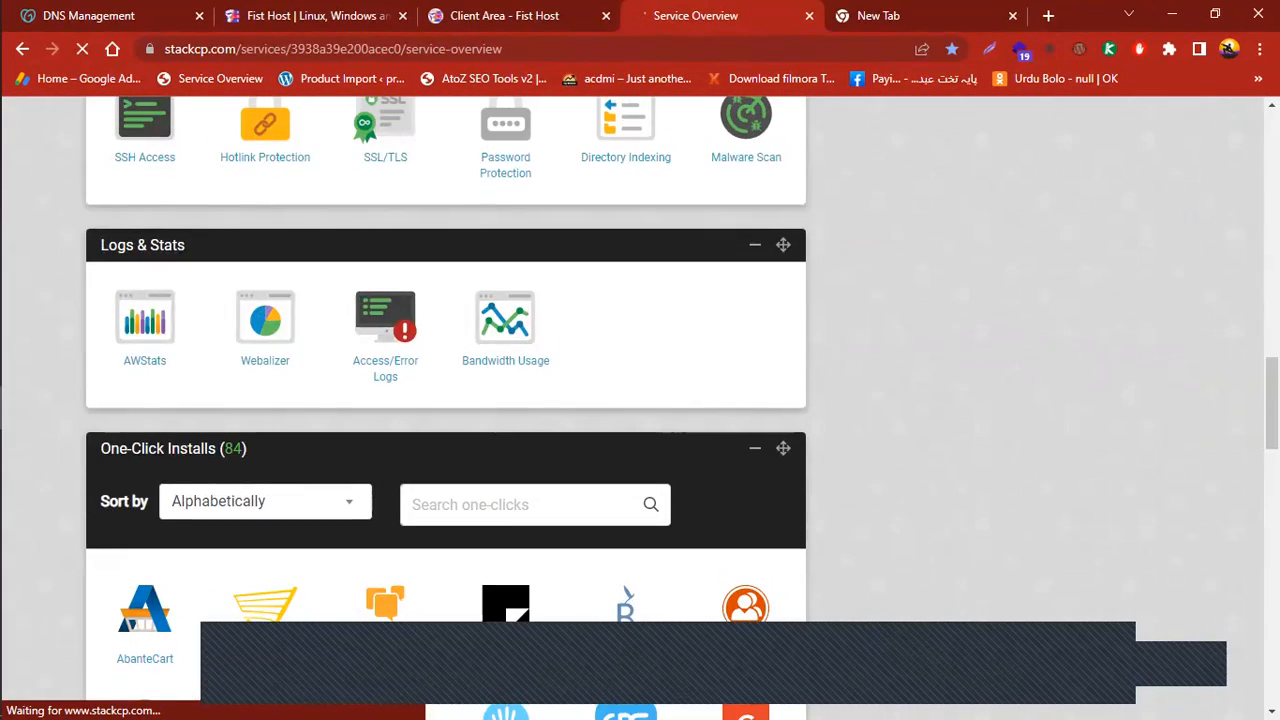
scroll(640, 400, down, 5)
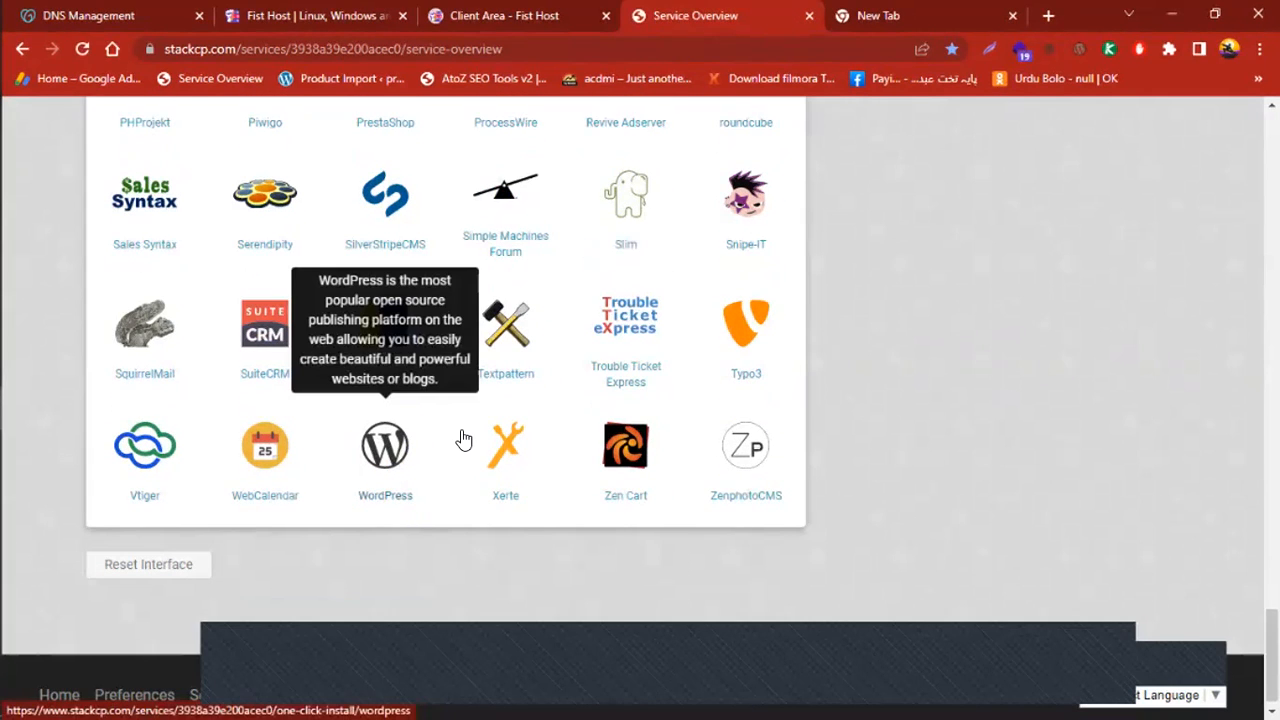
Open the WordPress installer, choose rizwan-world.com with an empty directory, and install WordPress
click(386, 462)
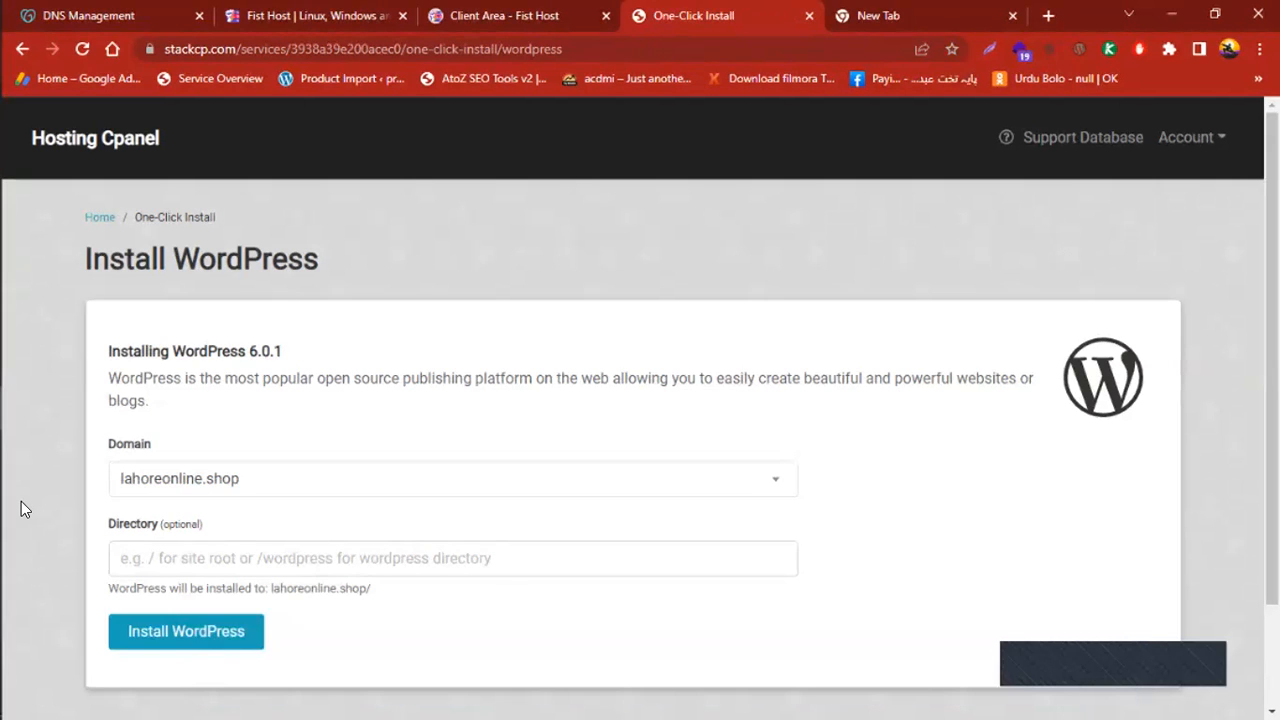
click(775, 478)
drag(793, 332, 552, 517)
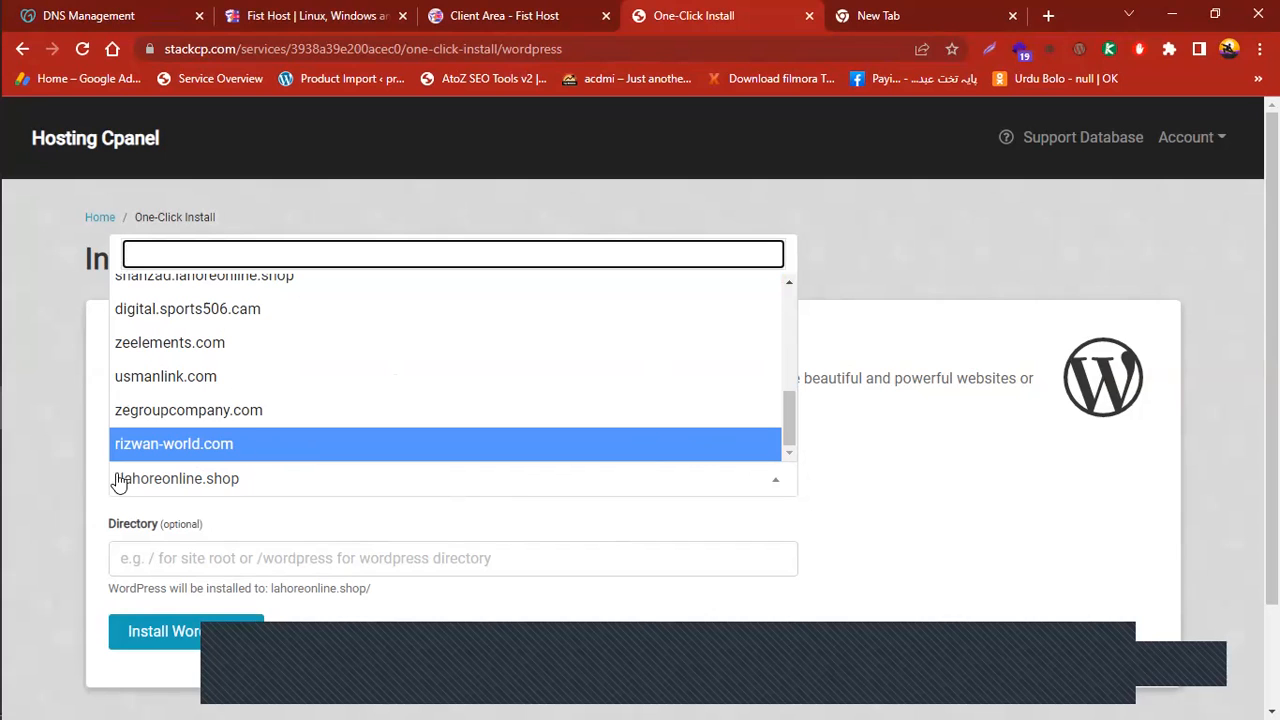
click(251, 470)
scroll(894, 466, down, 1)
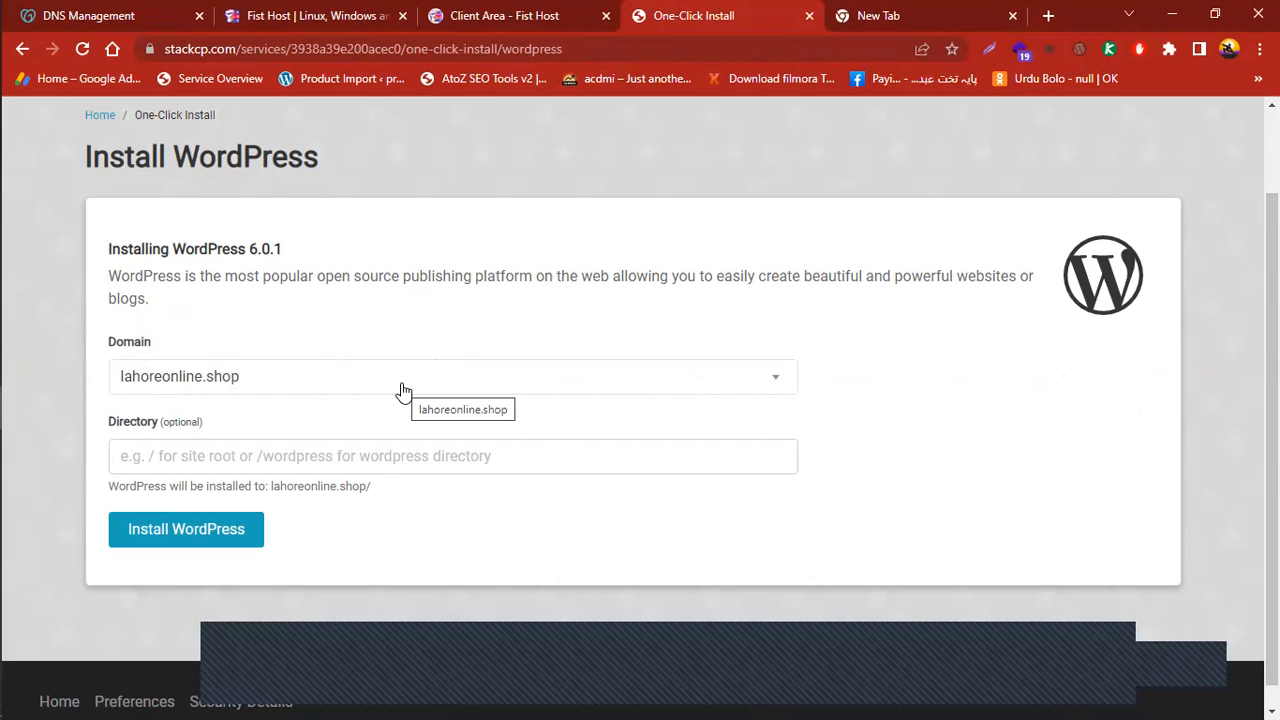
click(770, 376)
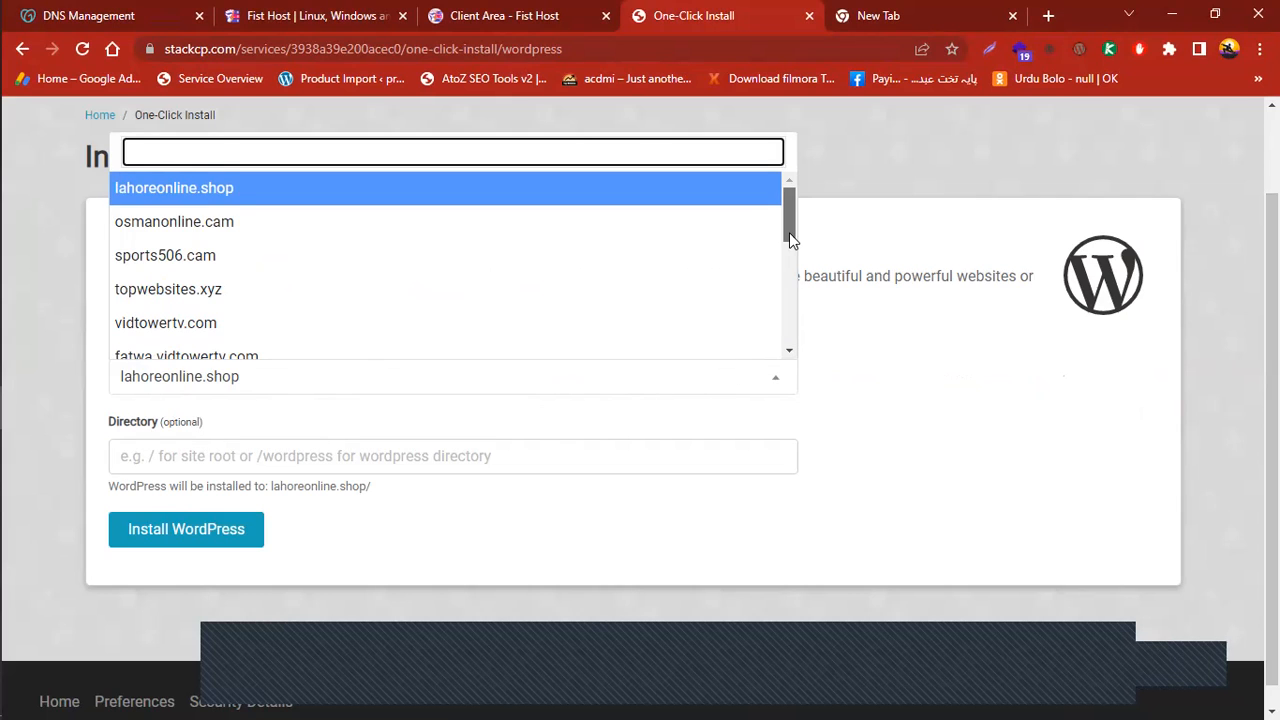
drag(790, 240, 789, 354)
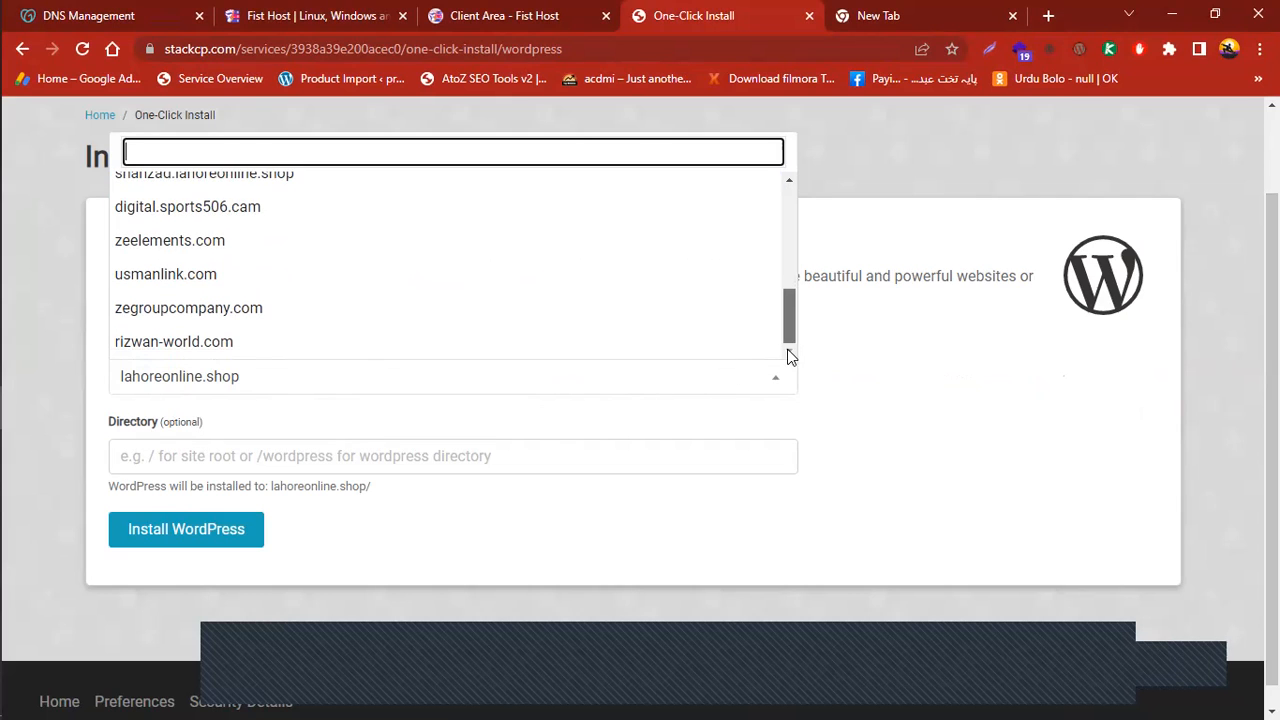
click(437, 376)
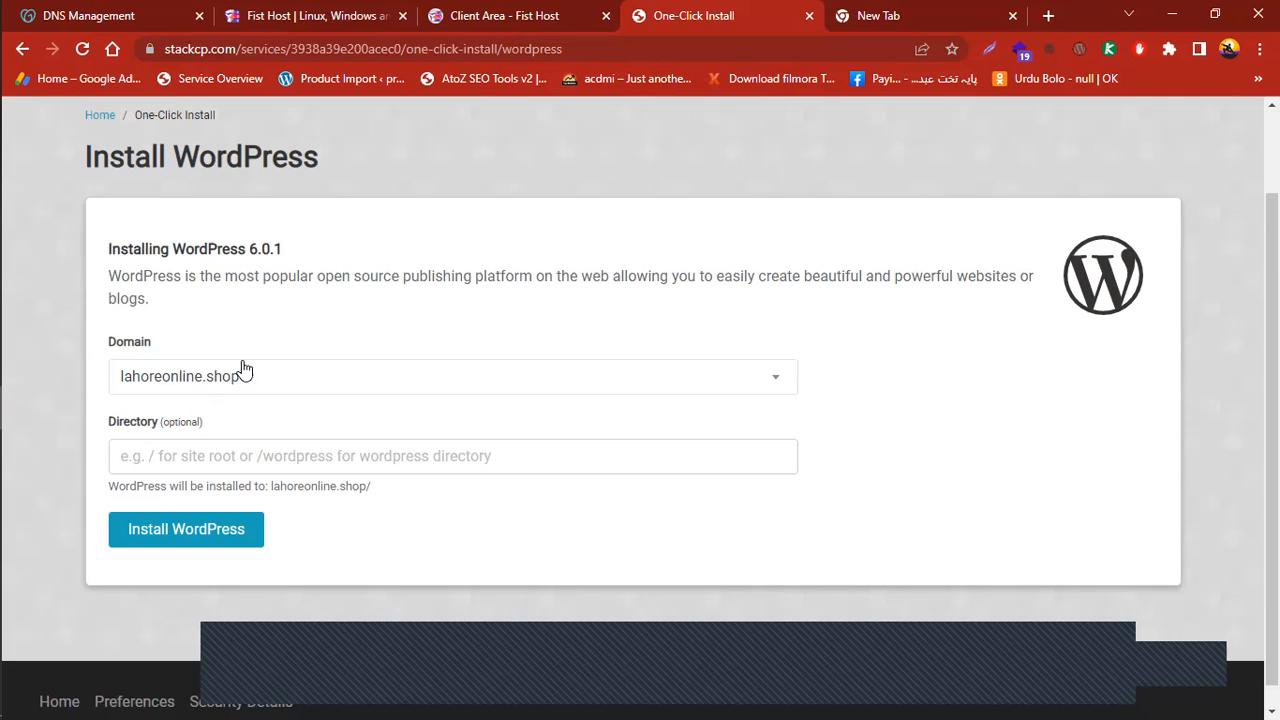
click(221, 529)
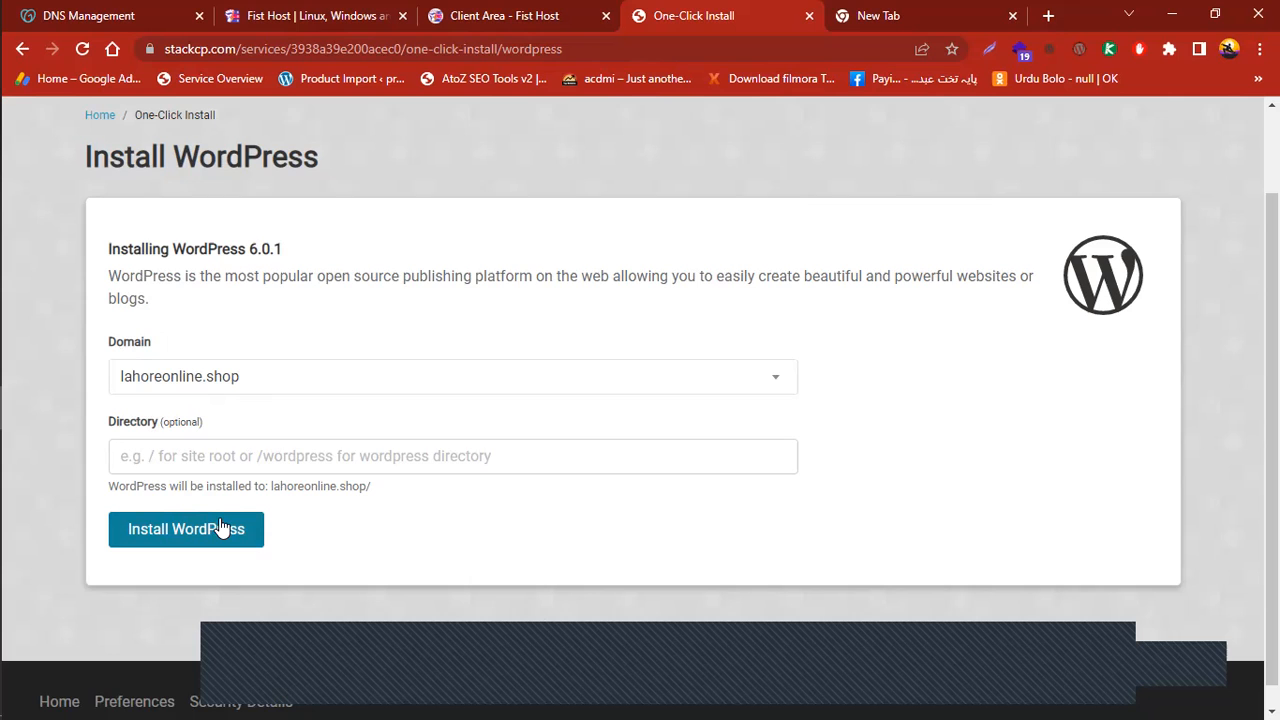
click(197, 384)
drag(785, 208, 791, 304)
click(432, 341)
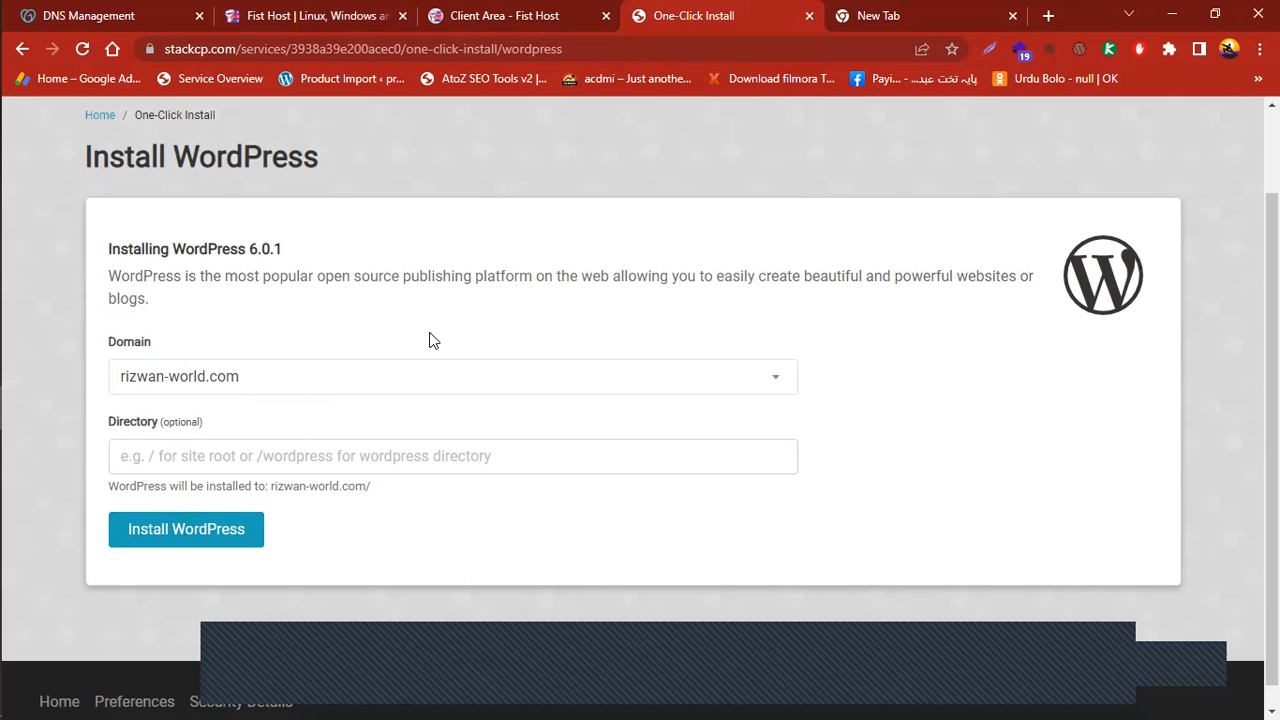
click(211, 540)
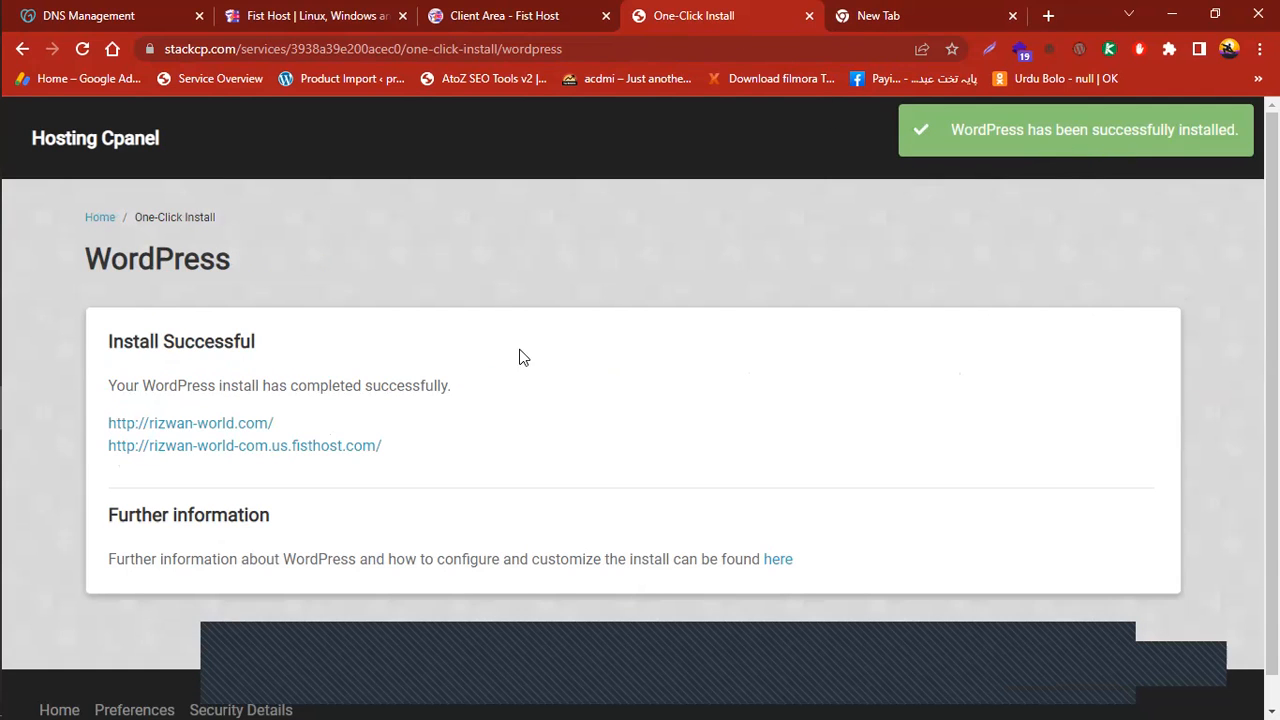
Load rizwan-world.com in a new tab and continue the installer in English (United States)
click(843, 32)
right_click(368, 44)
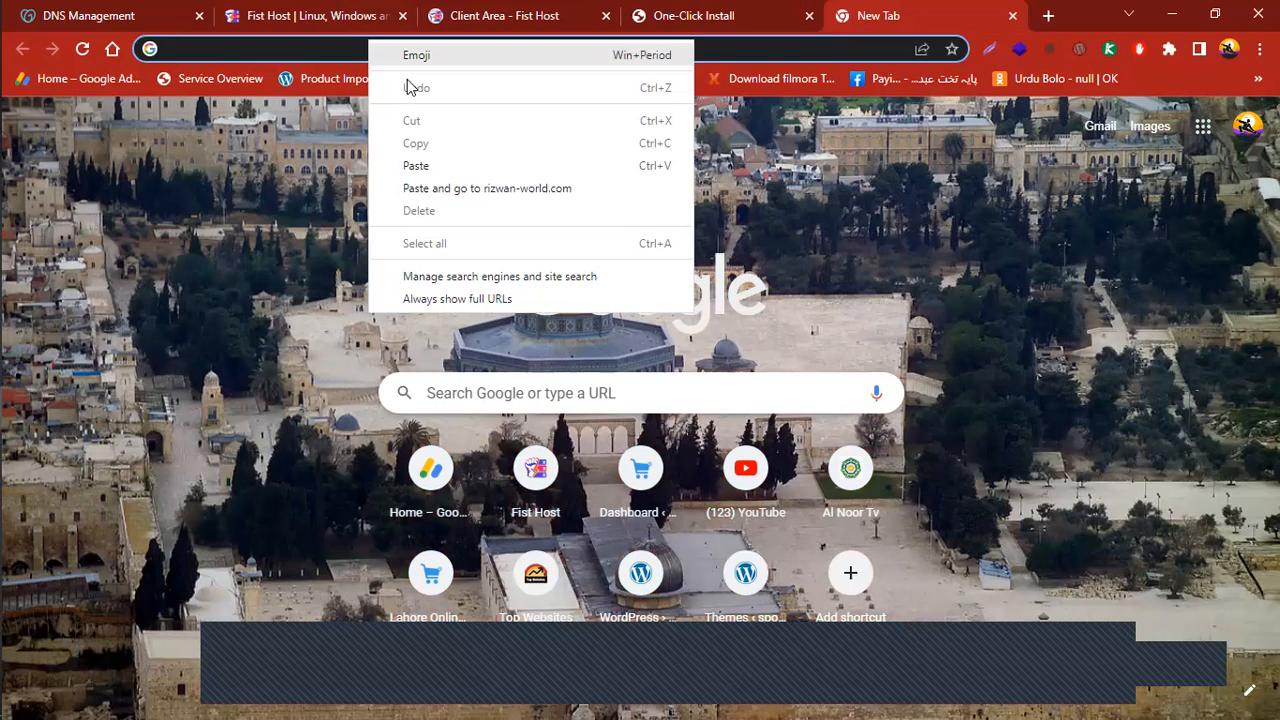
click(452, 164)
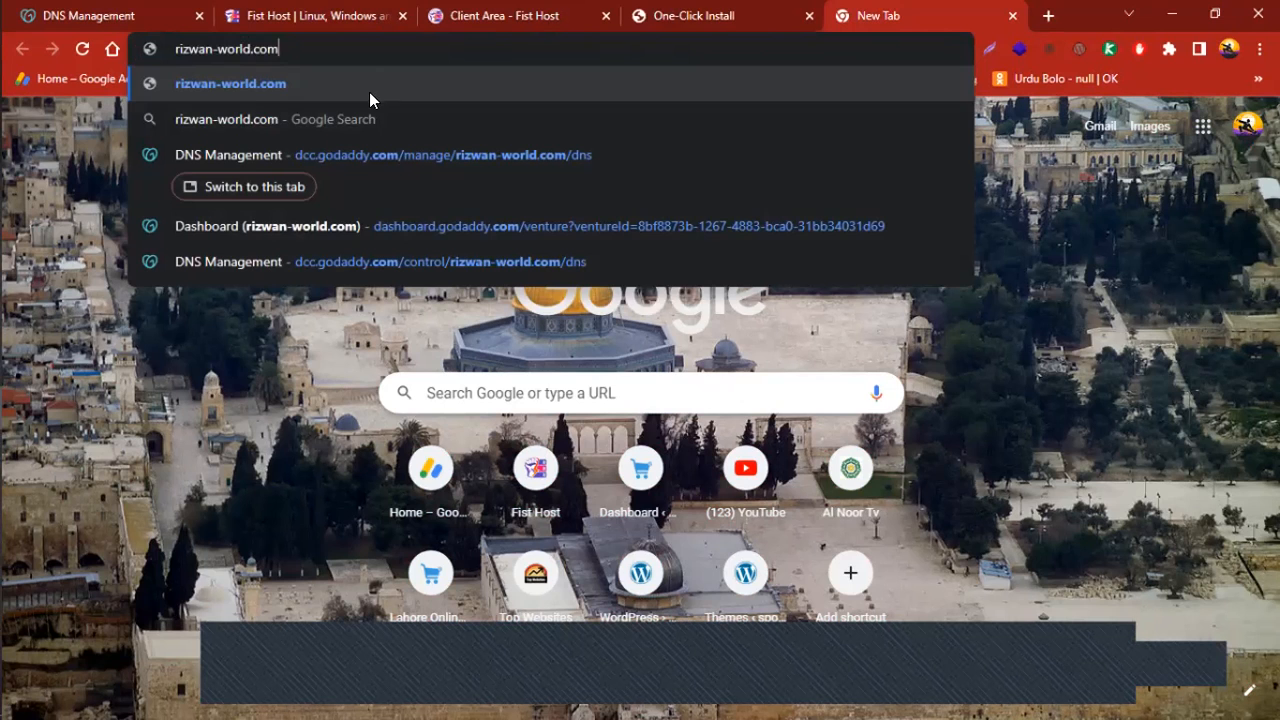
click(288, 82)
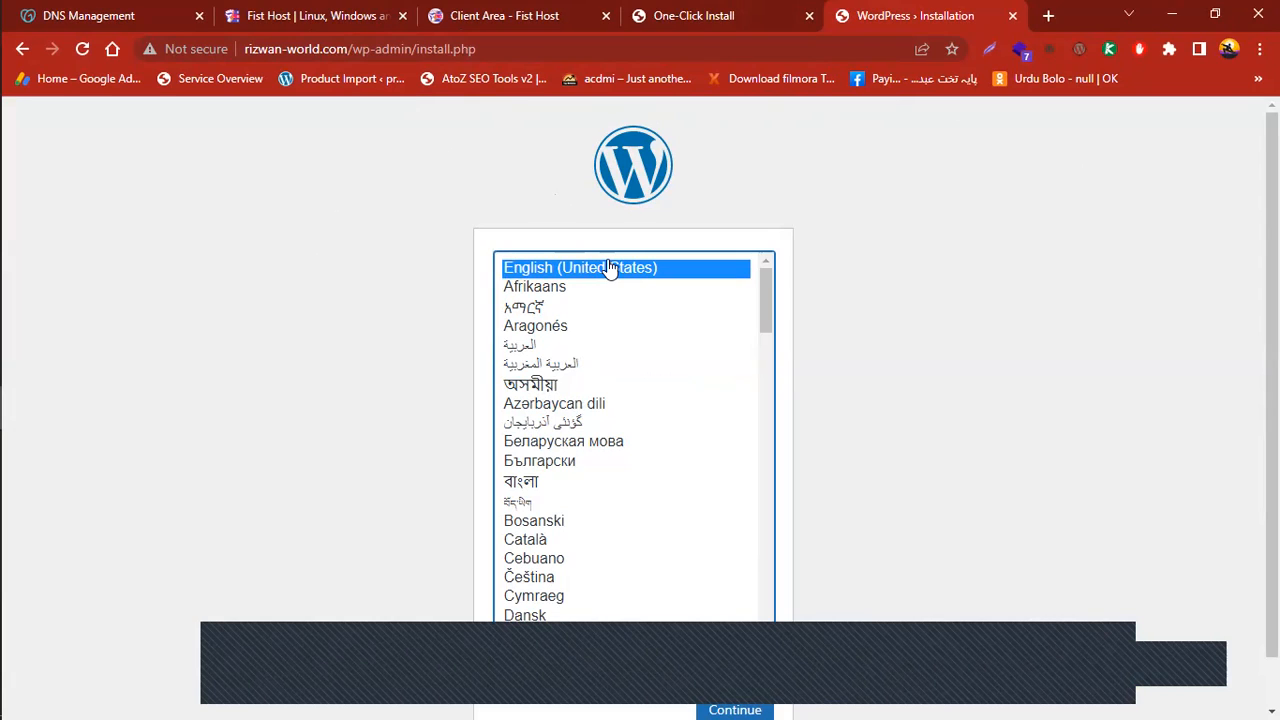
click(752, 12)
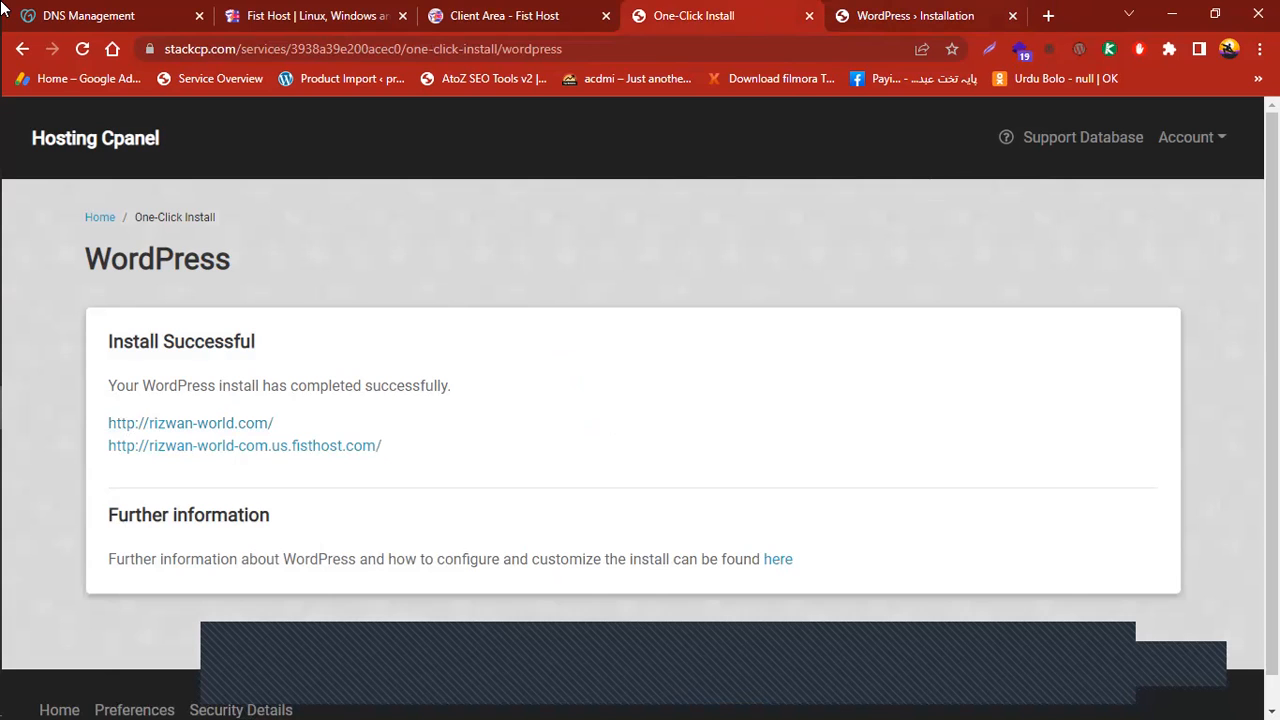
key(ctrl+Tab)
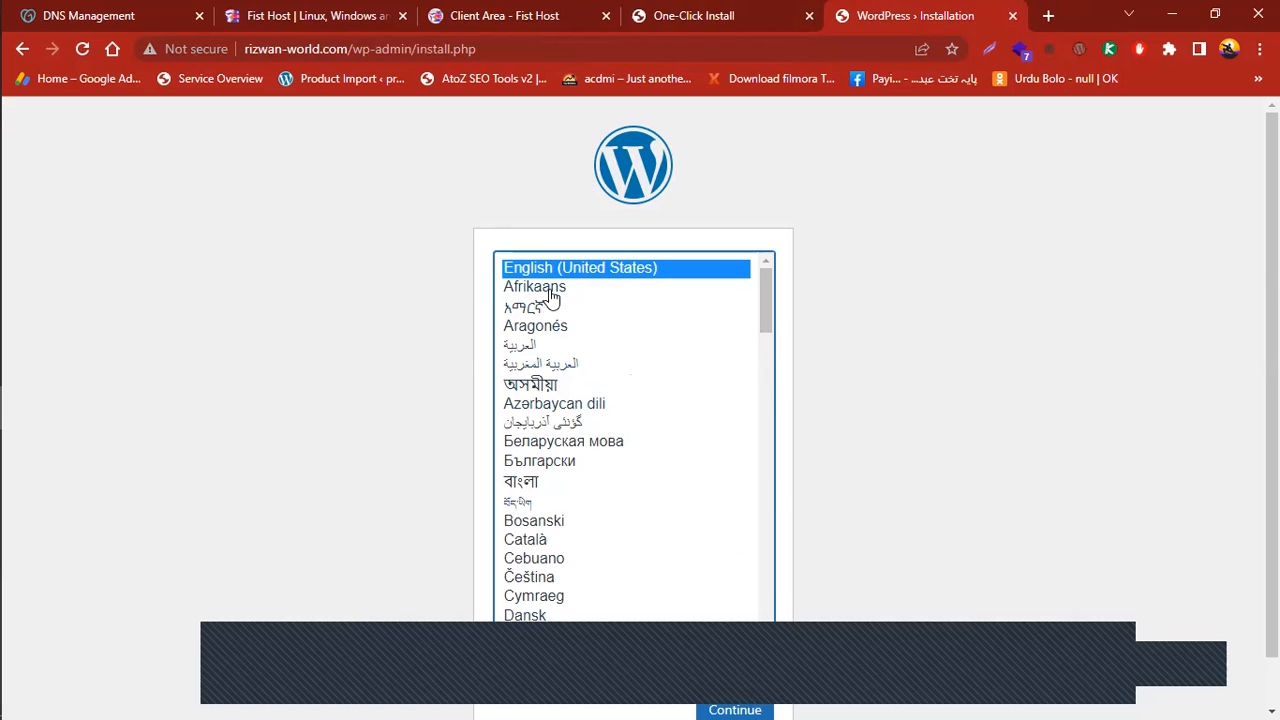
scroll(747, 700, down, 1)
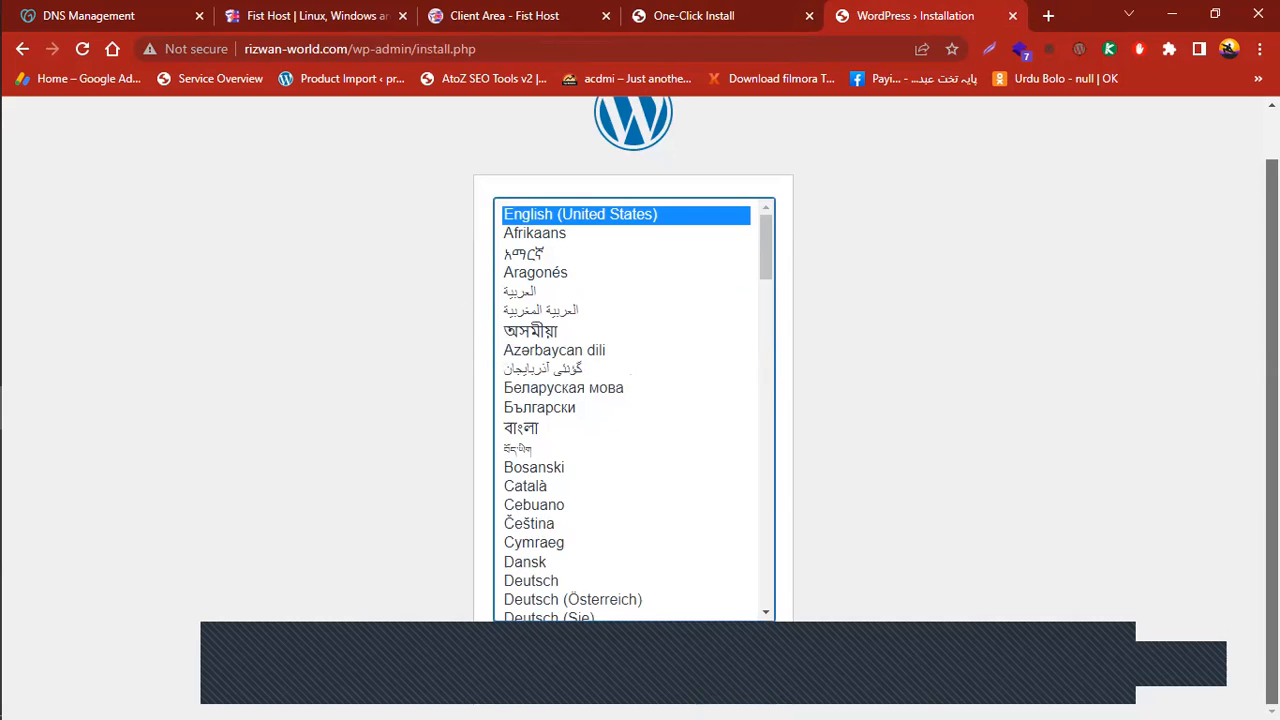
click(736, 667)
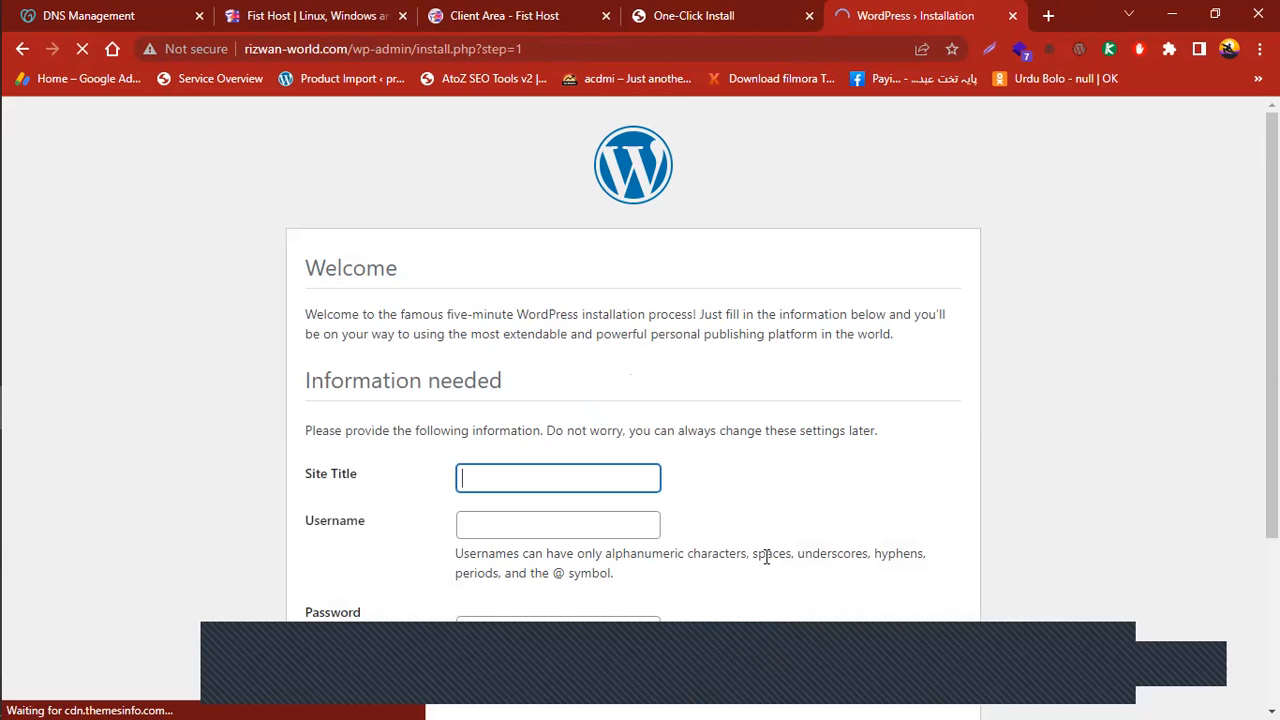
Enter the new site's title in the Site Title field
scroll(708, 517, down, 3)
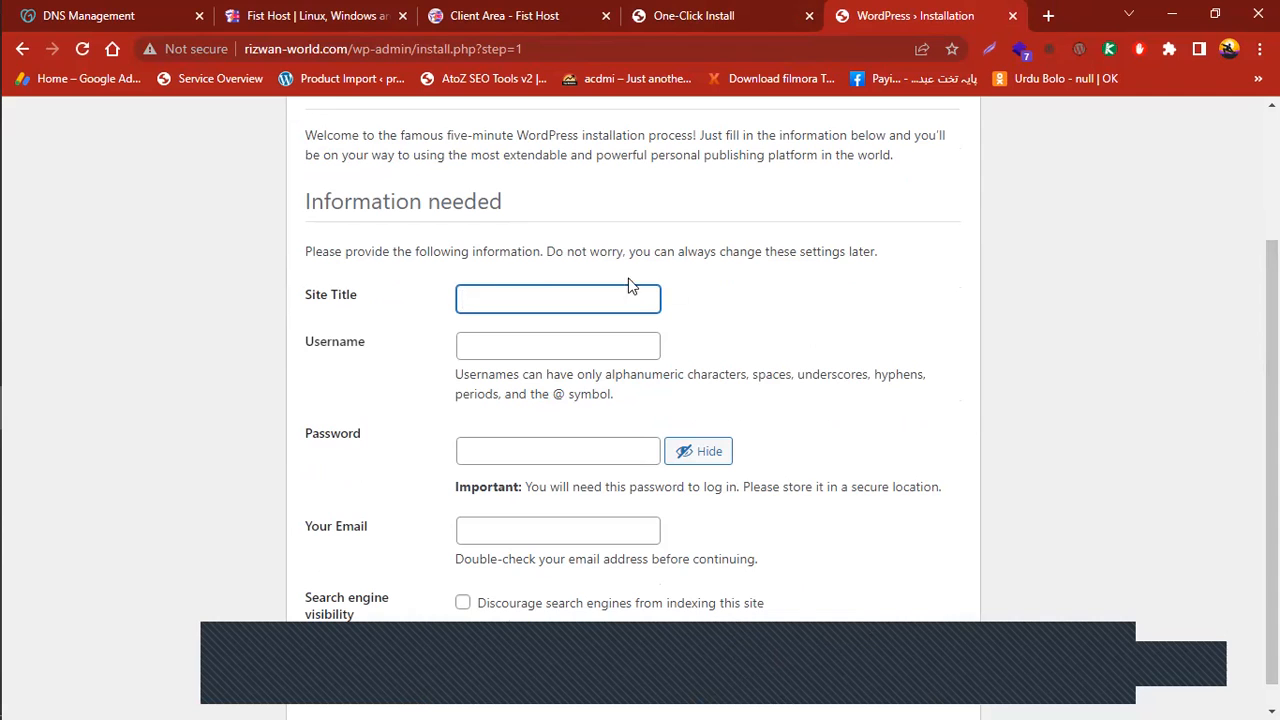
click(506, 291)
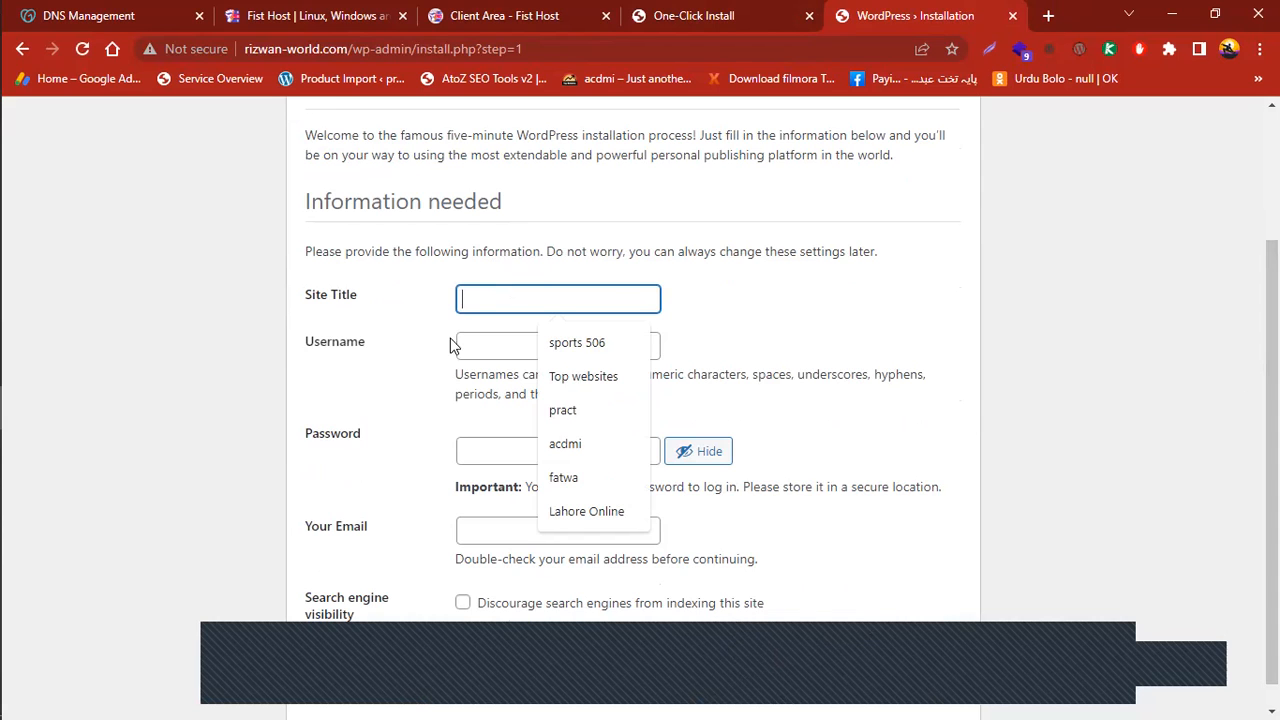
click(525, 345)
click(497, 451)
click(497, 523)
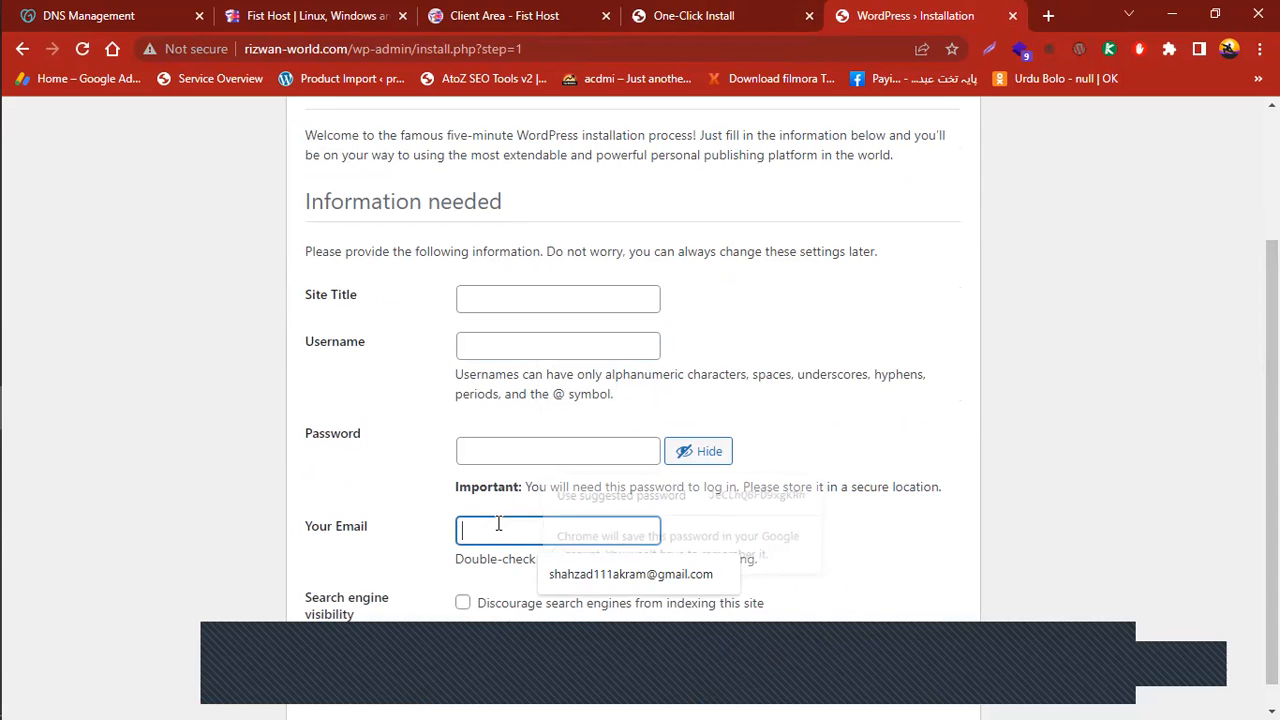
scroll(508, 596, down, 1)
click(451, 583)
scroll(701, 433, up, 1)
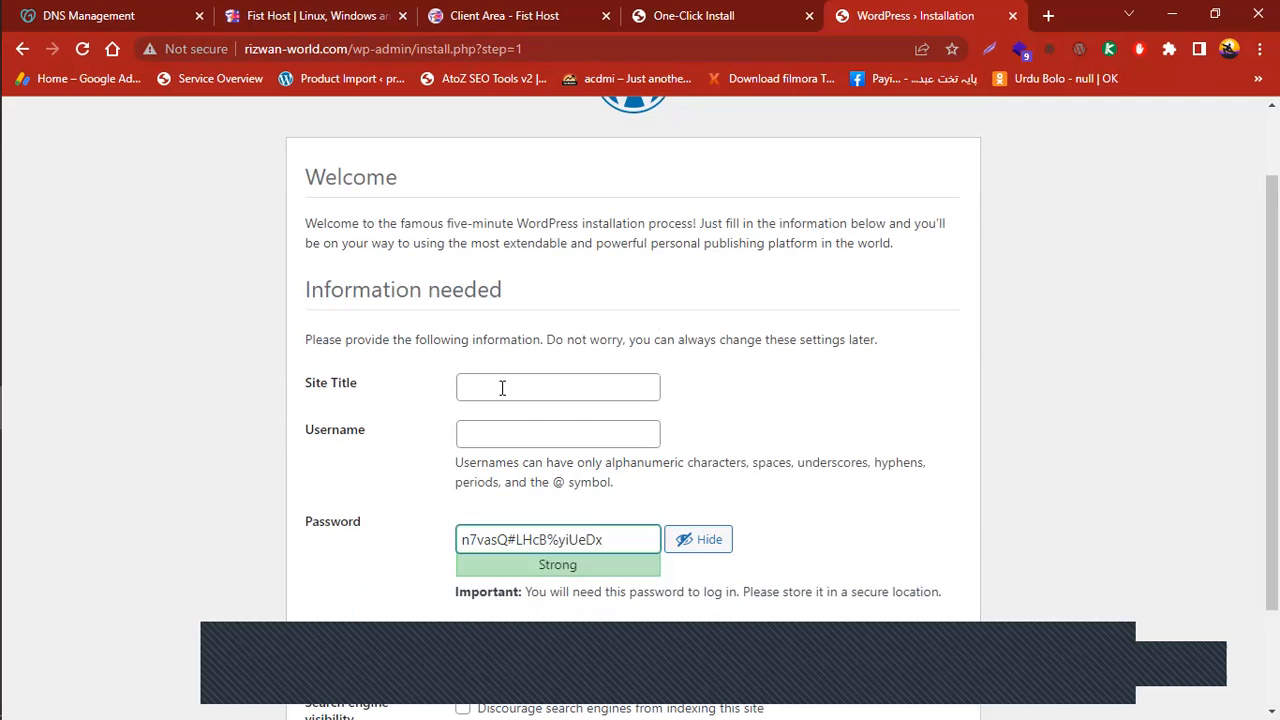
click(502, 386)
text(Rizwan)
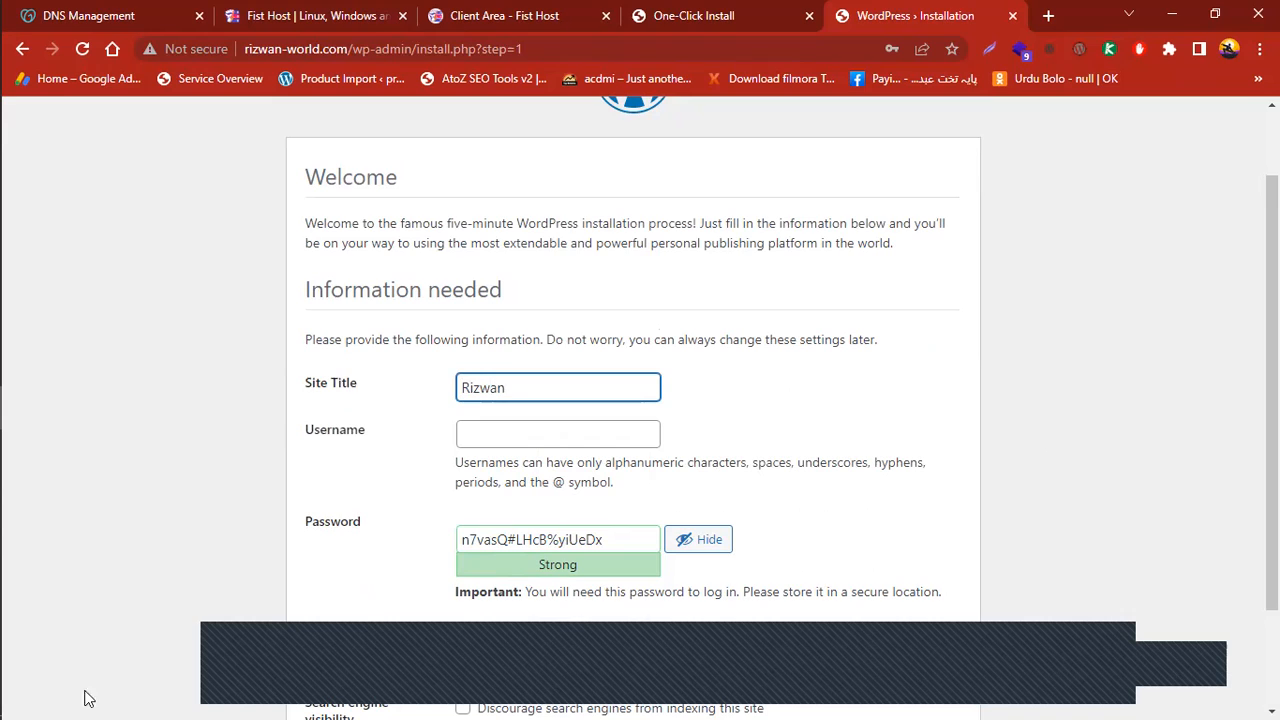
Enter the chosen admin username, dismissing the browser's autofill suggestions
click(540, 433)
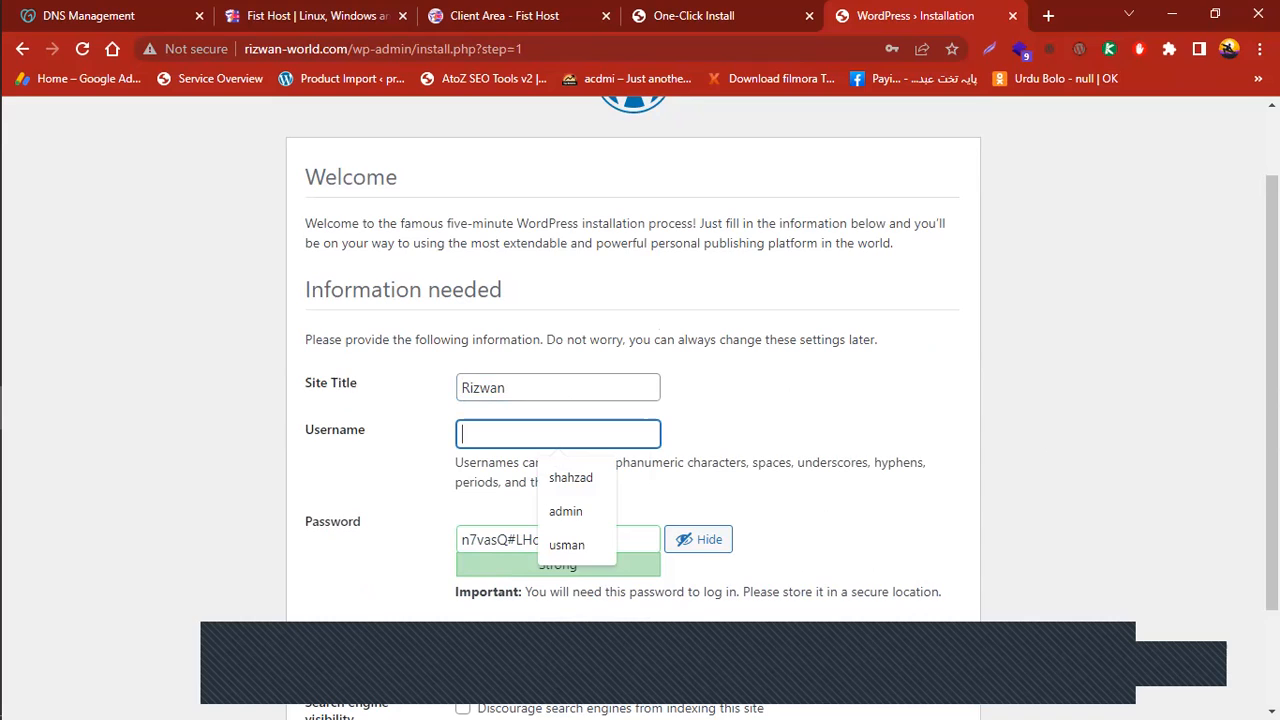
click(443, 443)
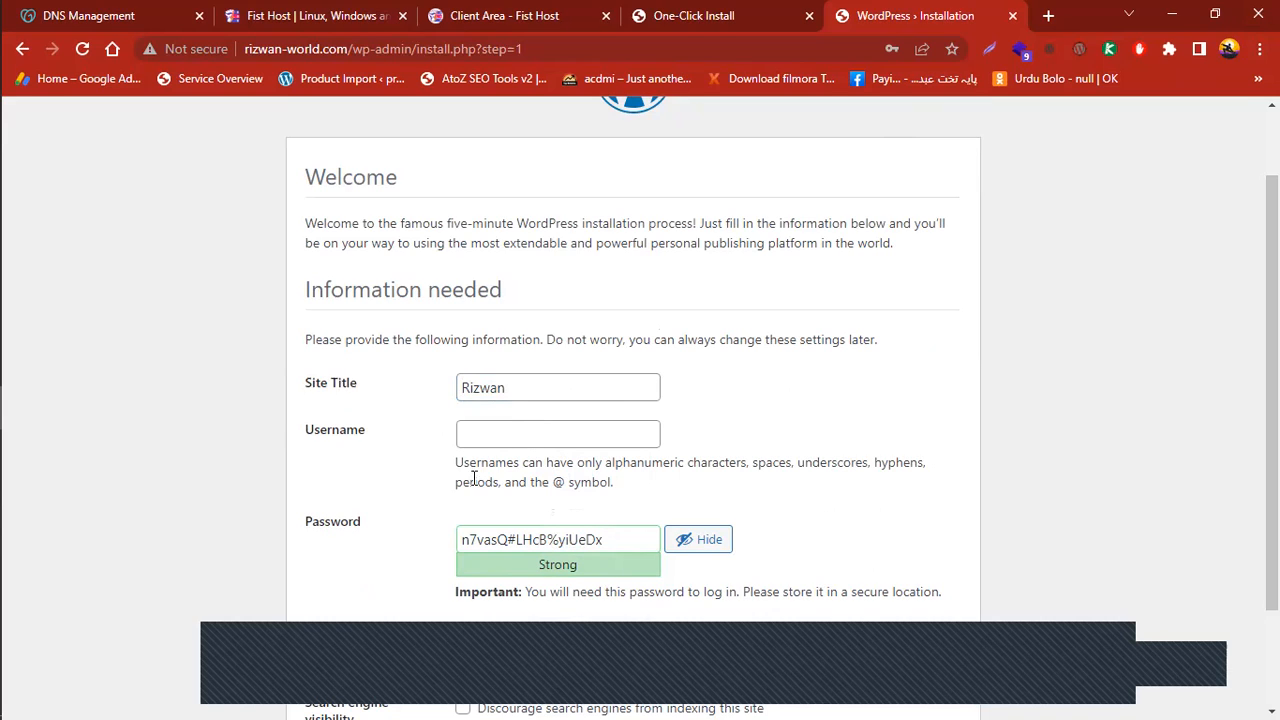
click(502, 433)
text(bha)
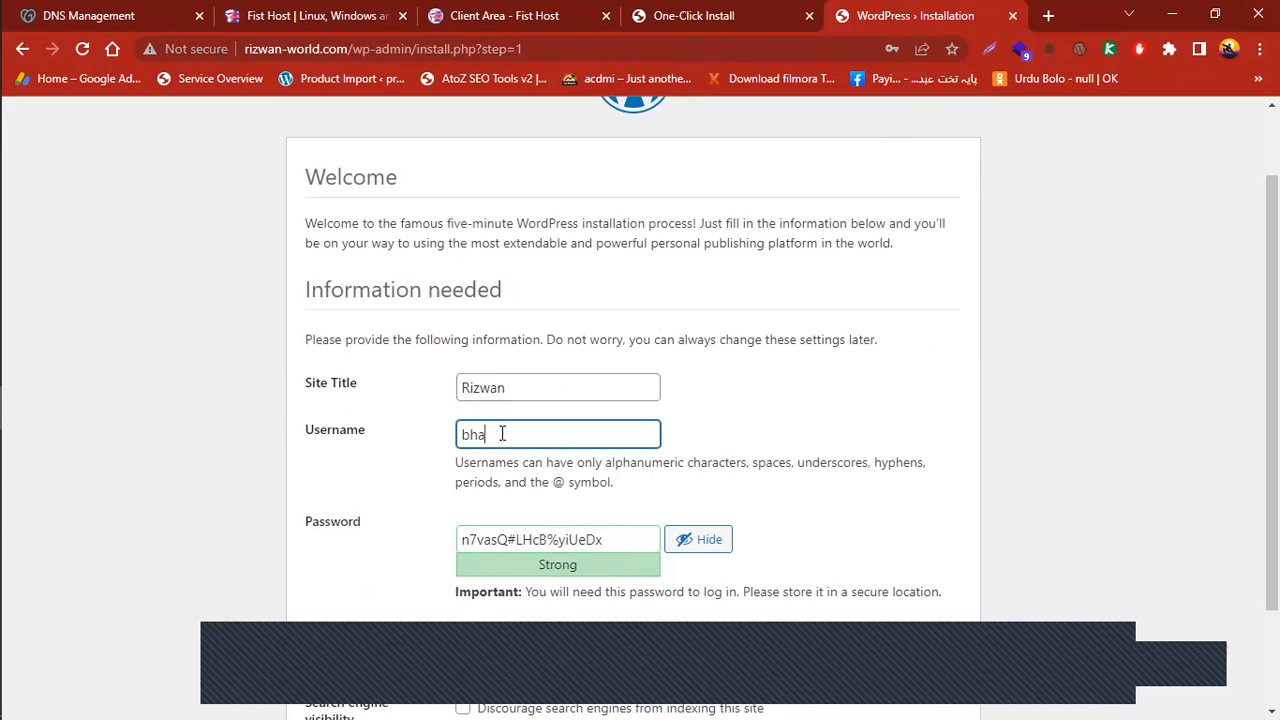
text(i rizwan)
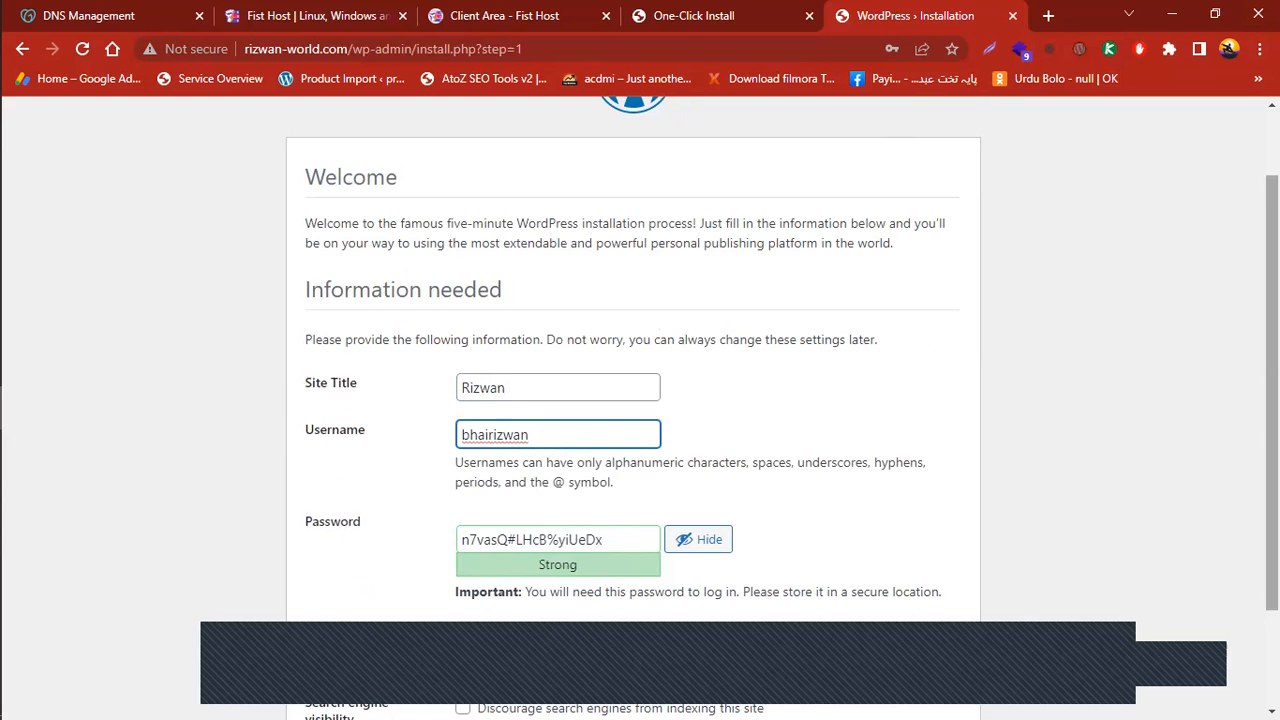
scroll(495, 393, down, 1)
scroll(543, 420, down, 1)
Replace the generated password with your own strong admin password
triple_click(543, 405)
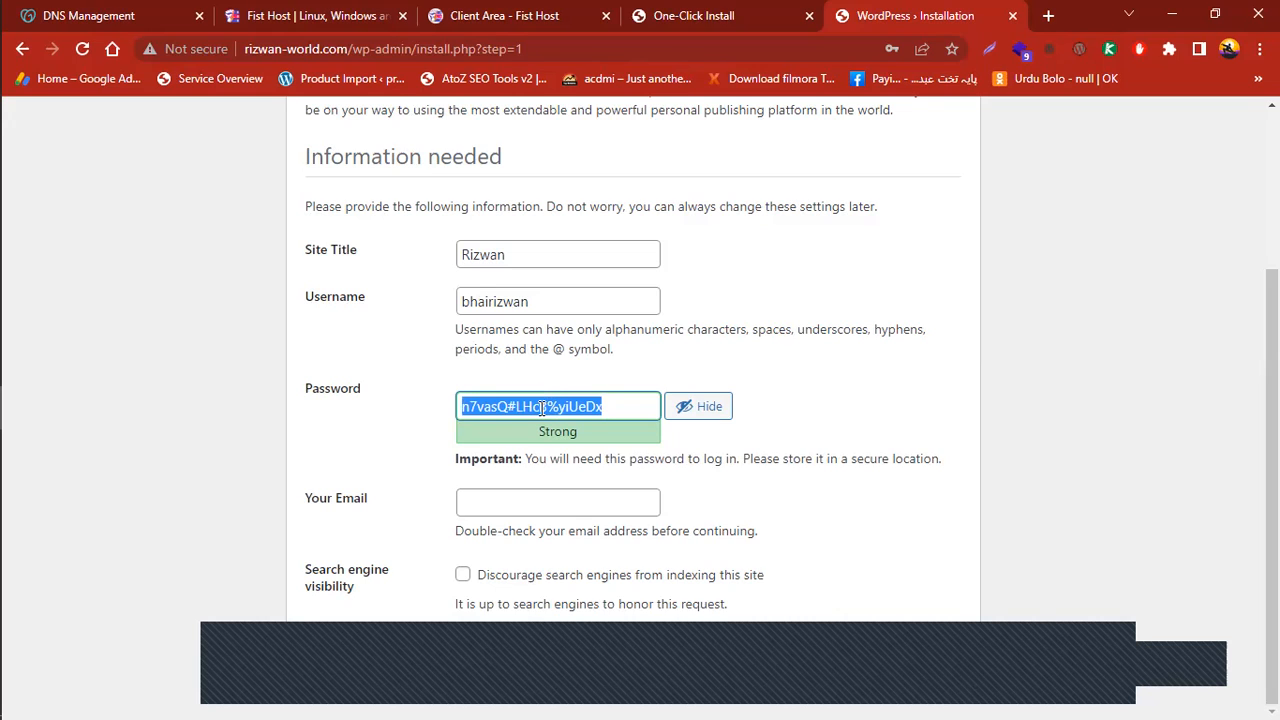
text(az)
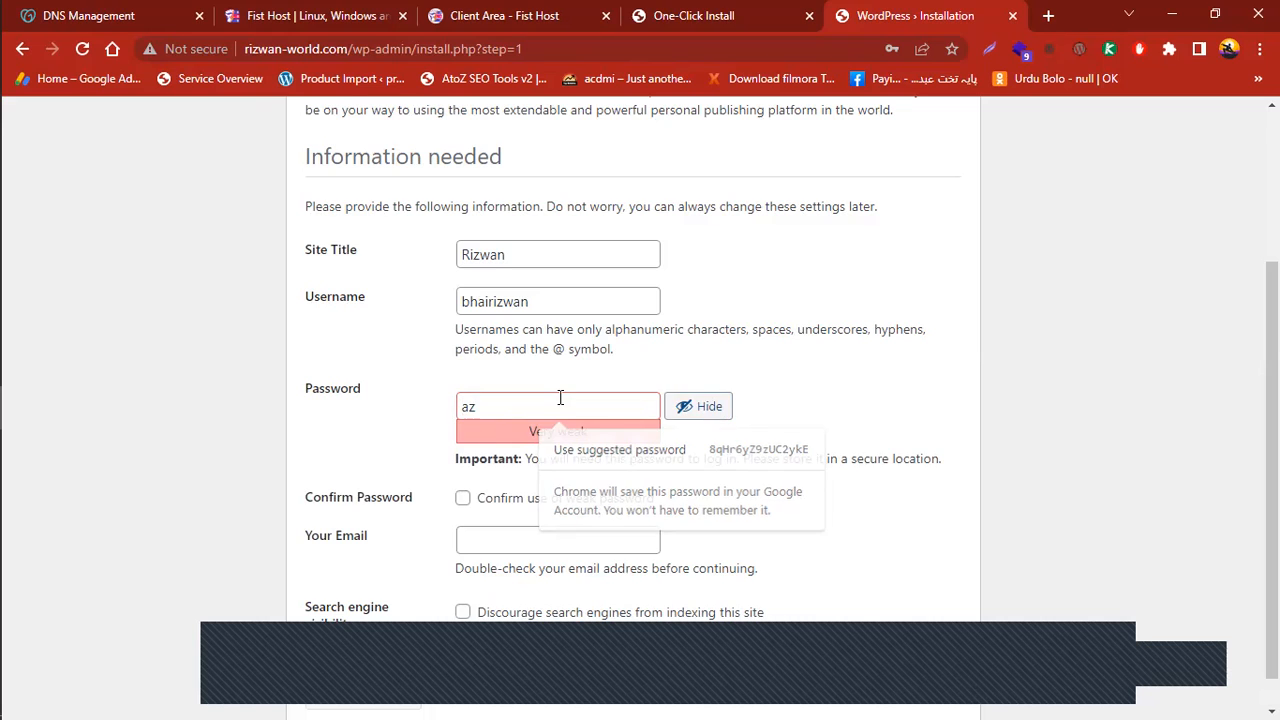
key(Tab)
key(Return)
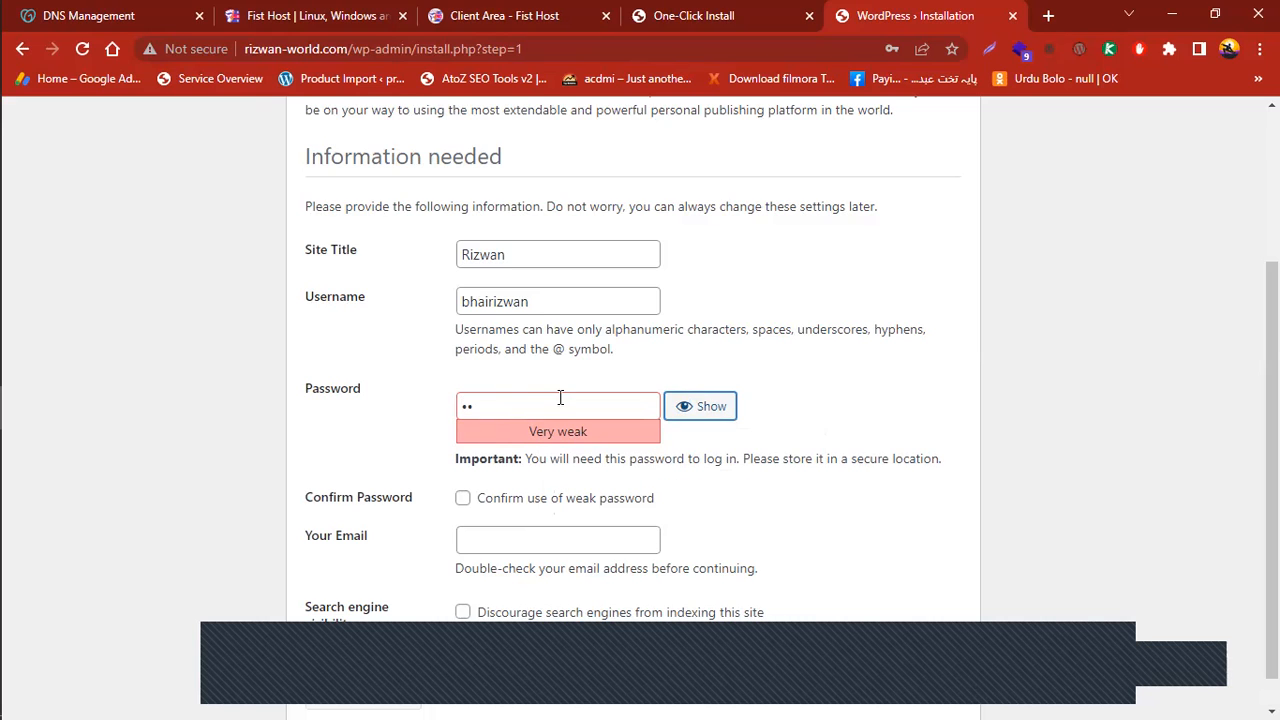
click(504, 410)
key(BackSpace)
key(BackSpace)
text(•••••)
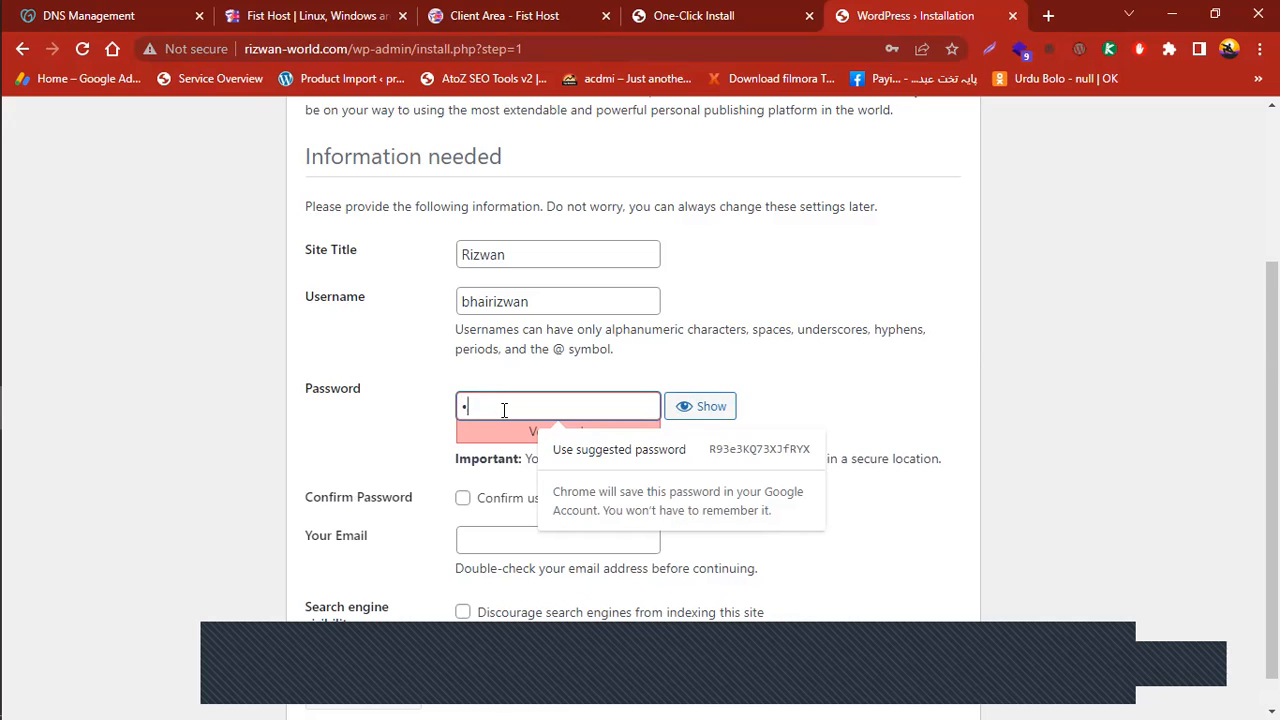
text(••)
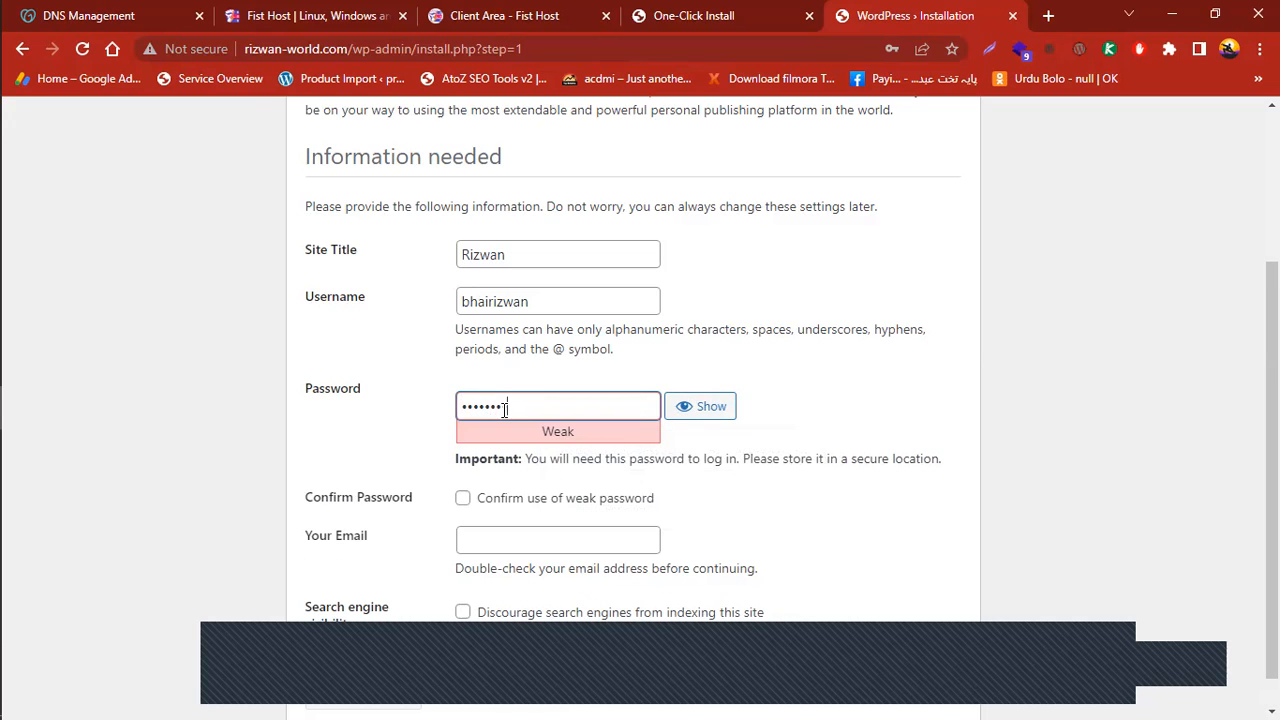
text(•••••)
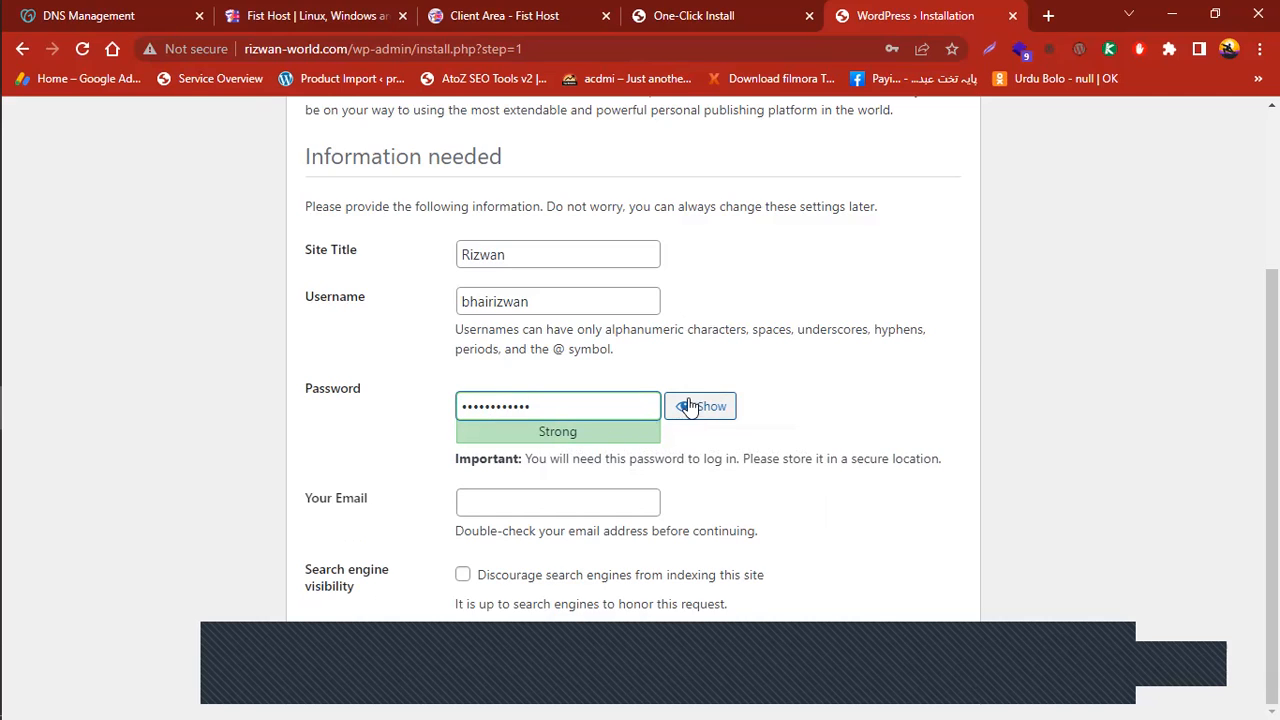
double_click(510, 402)
text(••••••••)
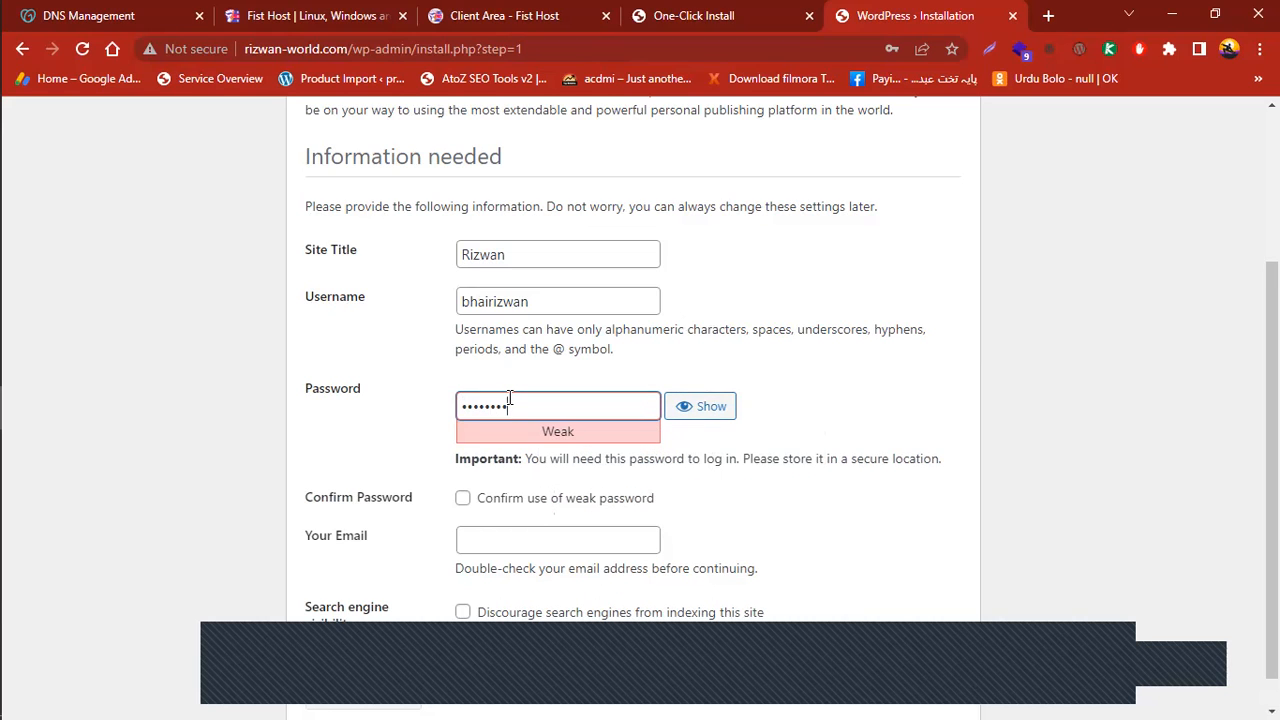
text(••••)
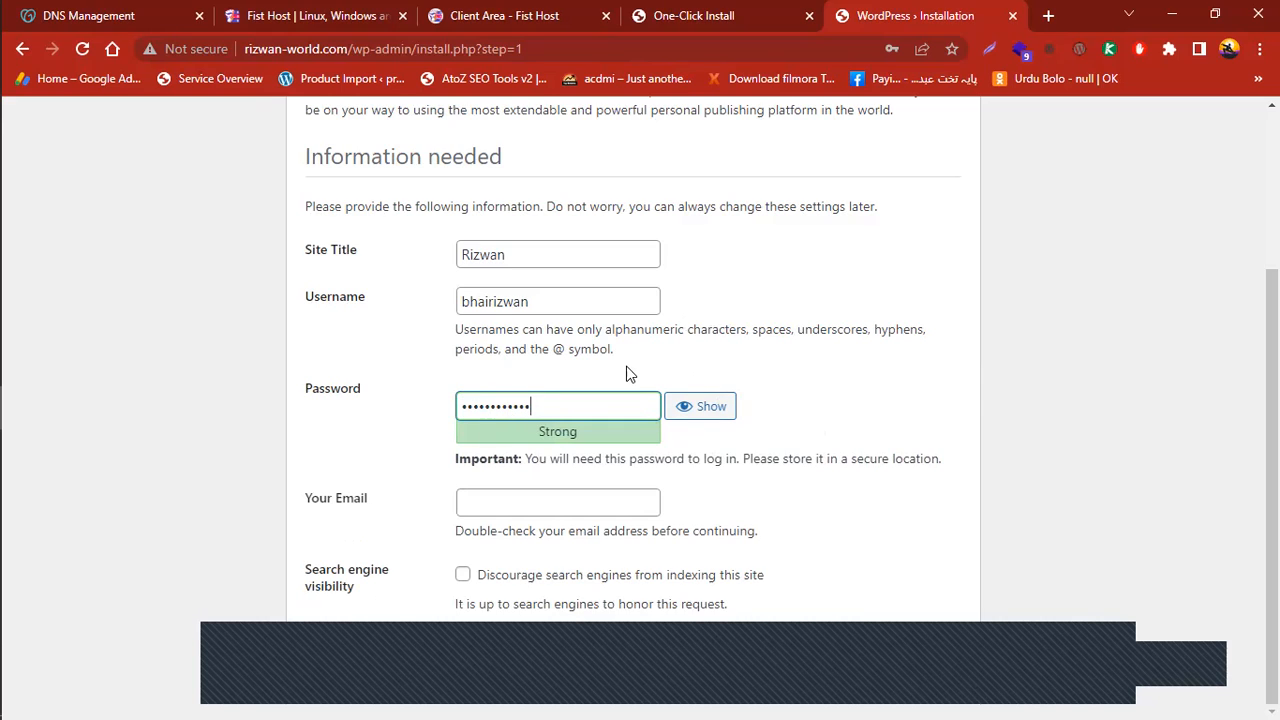
Fill in the admin e-mail from the browser's saved suggestions
click(558, 500)
click(600, 543)
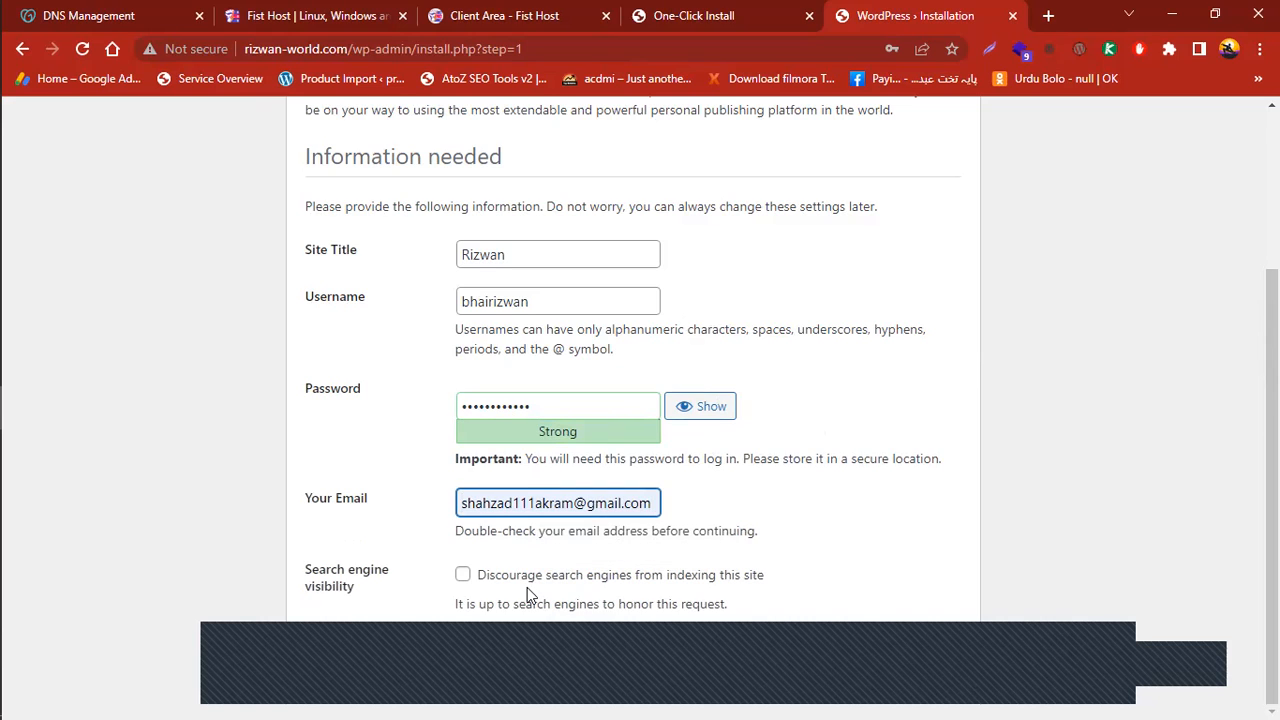
click(1235, 521)
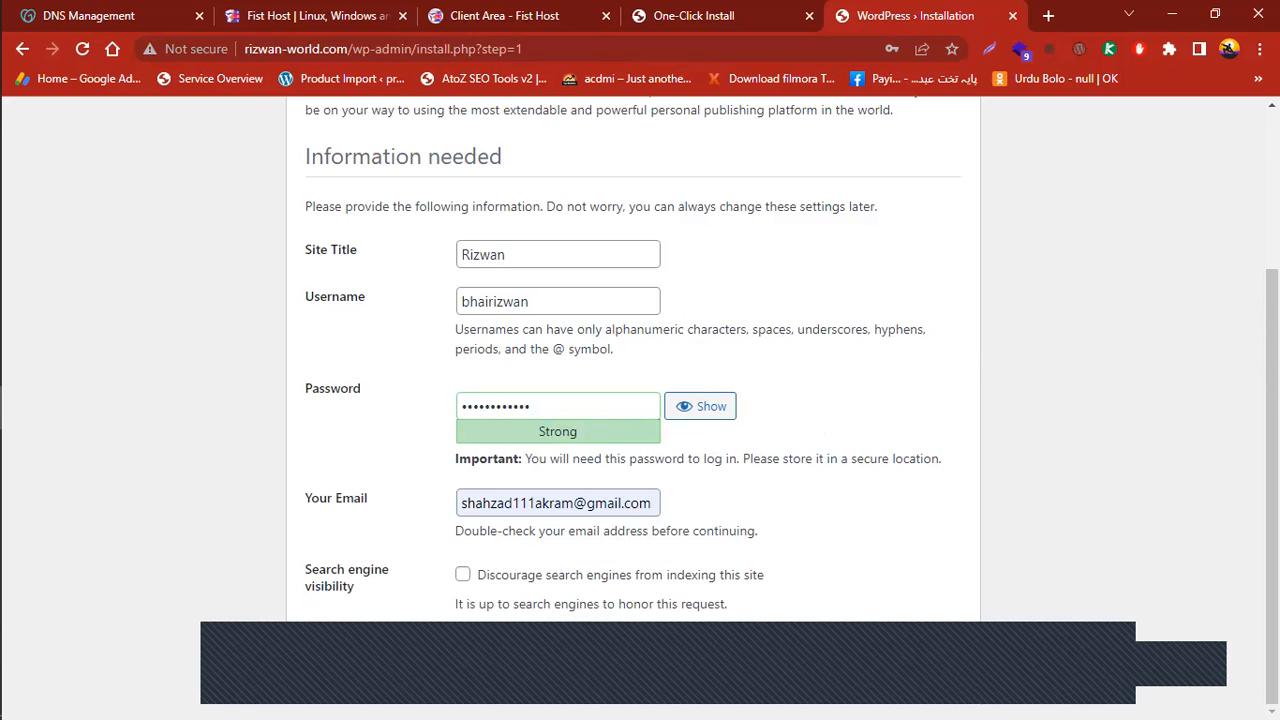
Tick 'Discourage search engines from indexing this site' and run Install WordPress
click(461, 576)
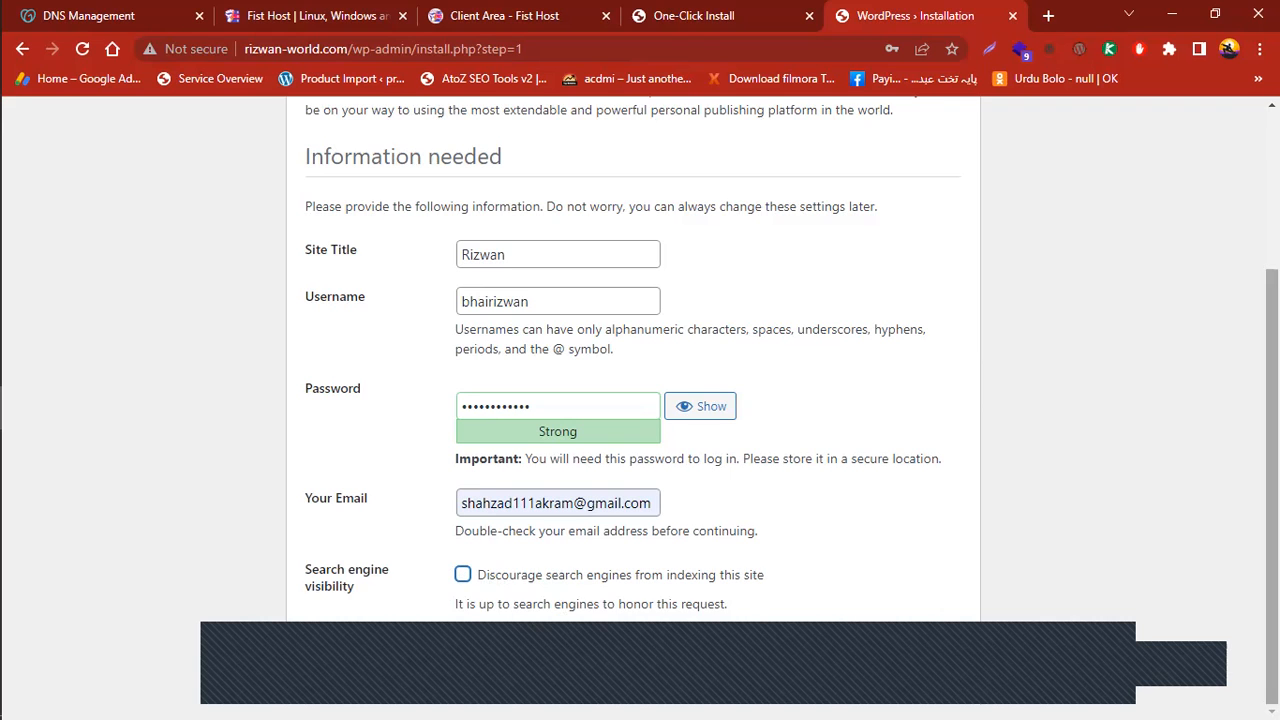
scroll(640, 400, up, 1)
scroll(640, 400, down, 1)
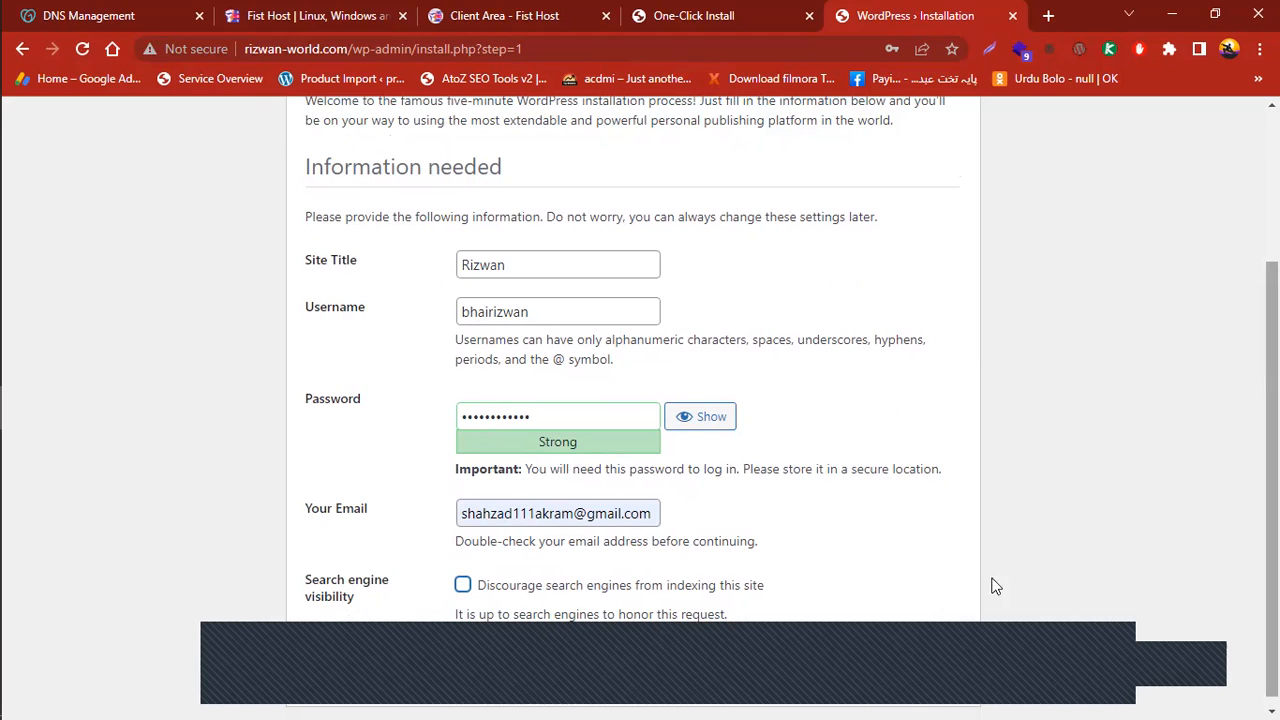
scroll(463, 585, down, 1)
click(463, 578)
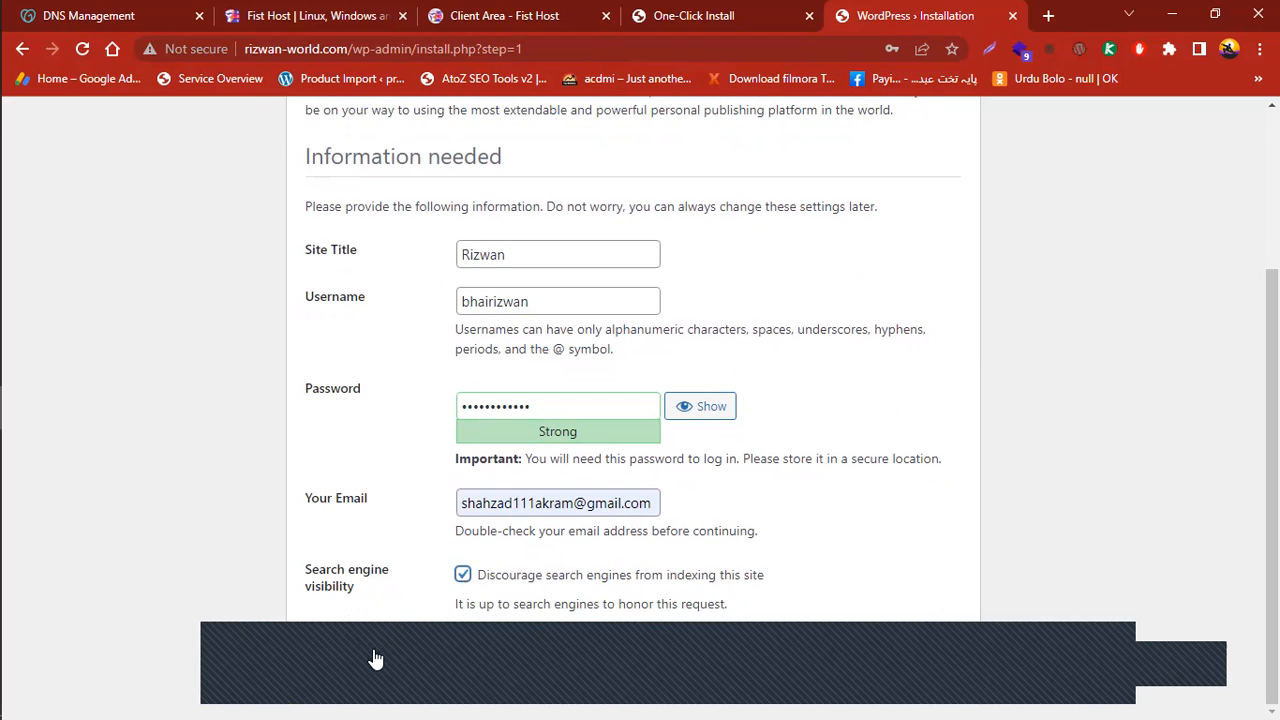
click(211, 626)
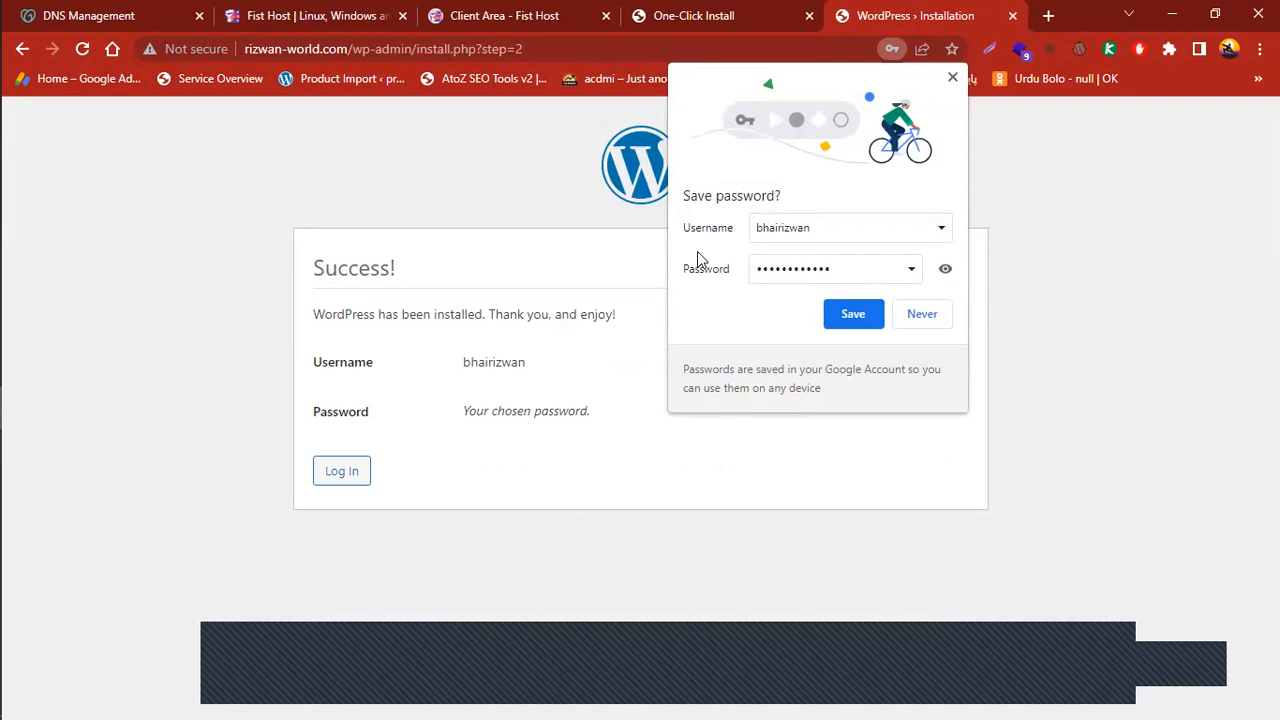
Dismiss Chrome's save-password prompt and go to the login page from the Success page
click(853, 313)
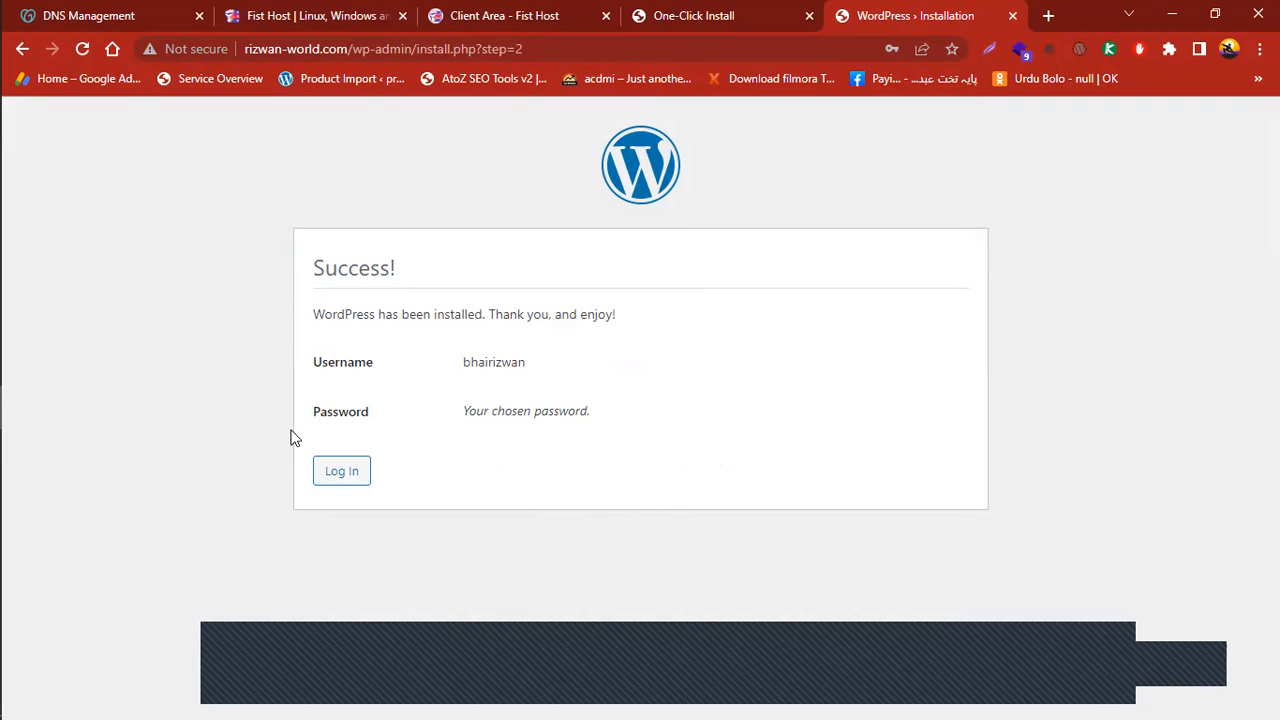
click(340, 476)
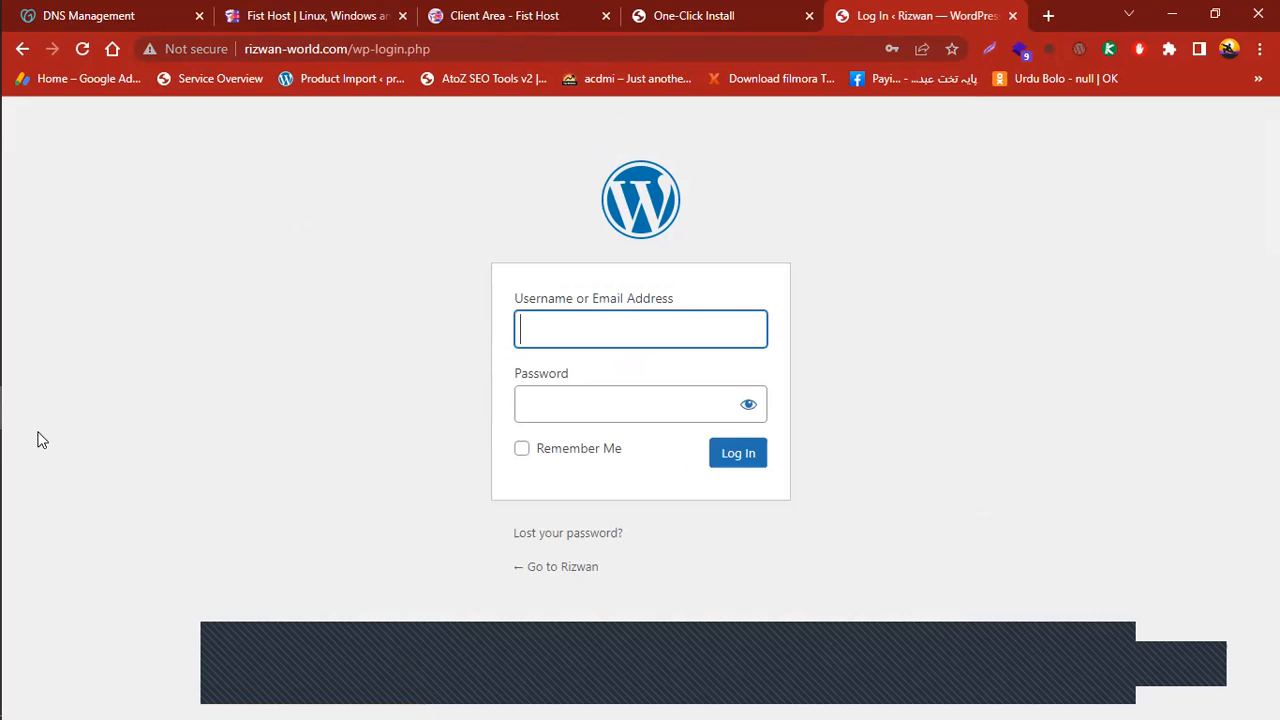
Log in with the browser's saved admin credentials, with Remember Me ticked
click(611, 324)
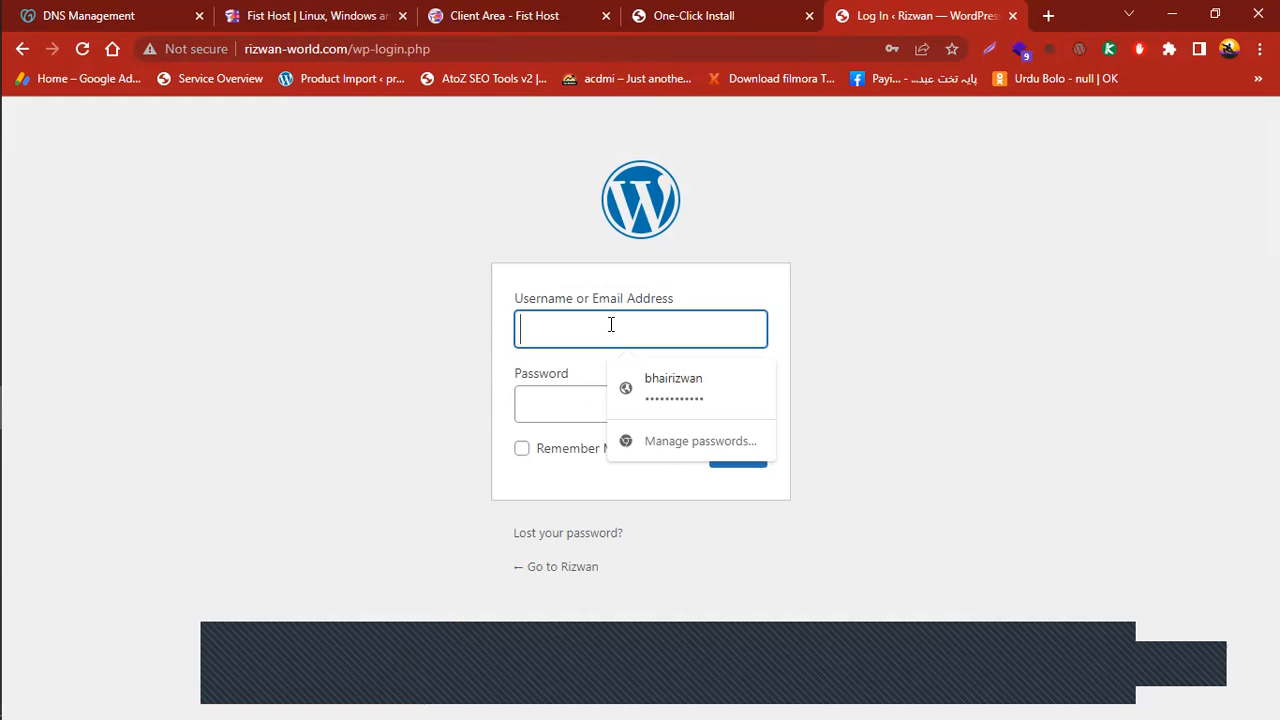
click(690, 401)
click(576, 452)
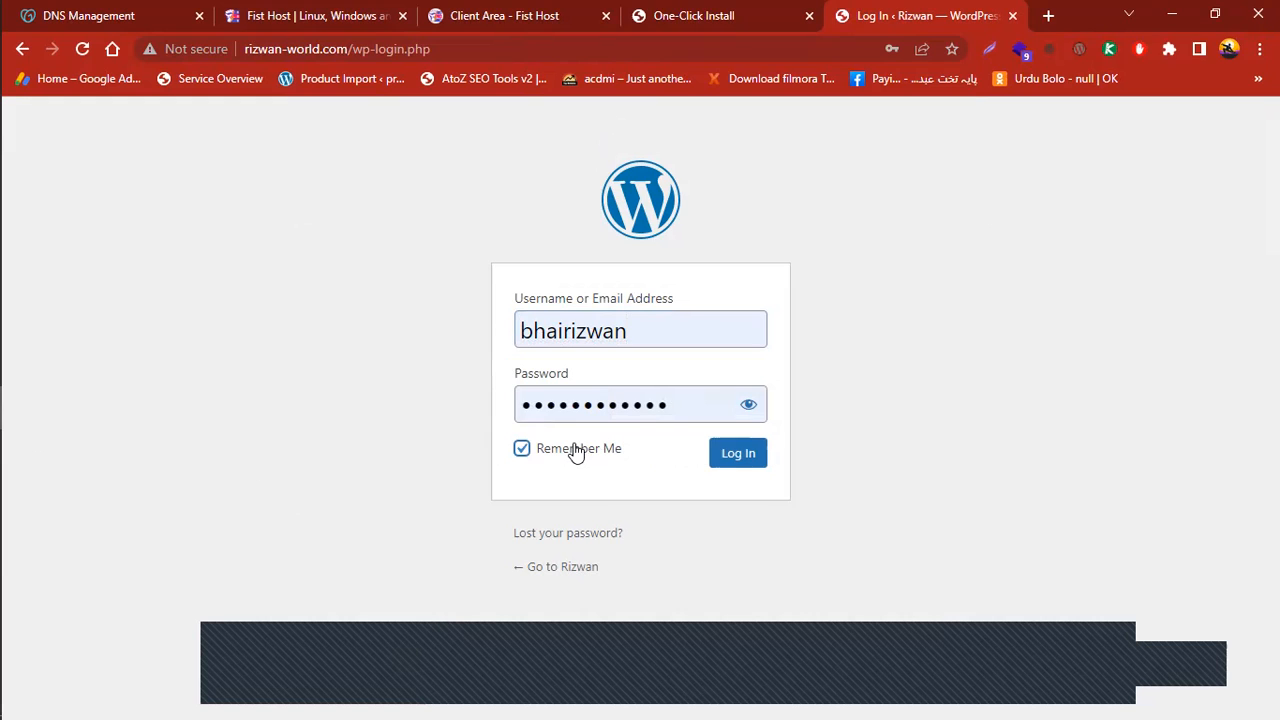
click(726, 460)
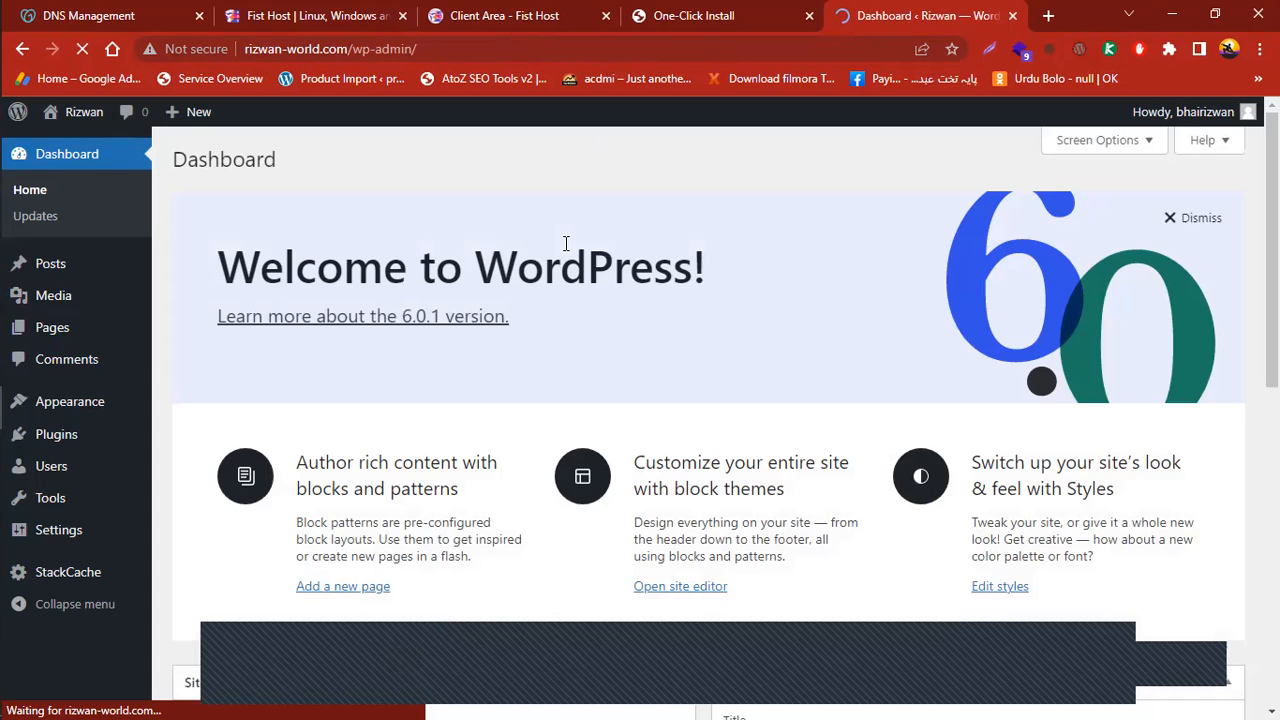
Open Visit Site from the admin bar's site-name menu in a new tab to view the live front page
scroll(323, 317, down, 3)
scroll(323, 317, up, 3)
scroll(323, 317, down, 3)
scroll(57, 286, up, 2)
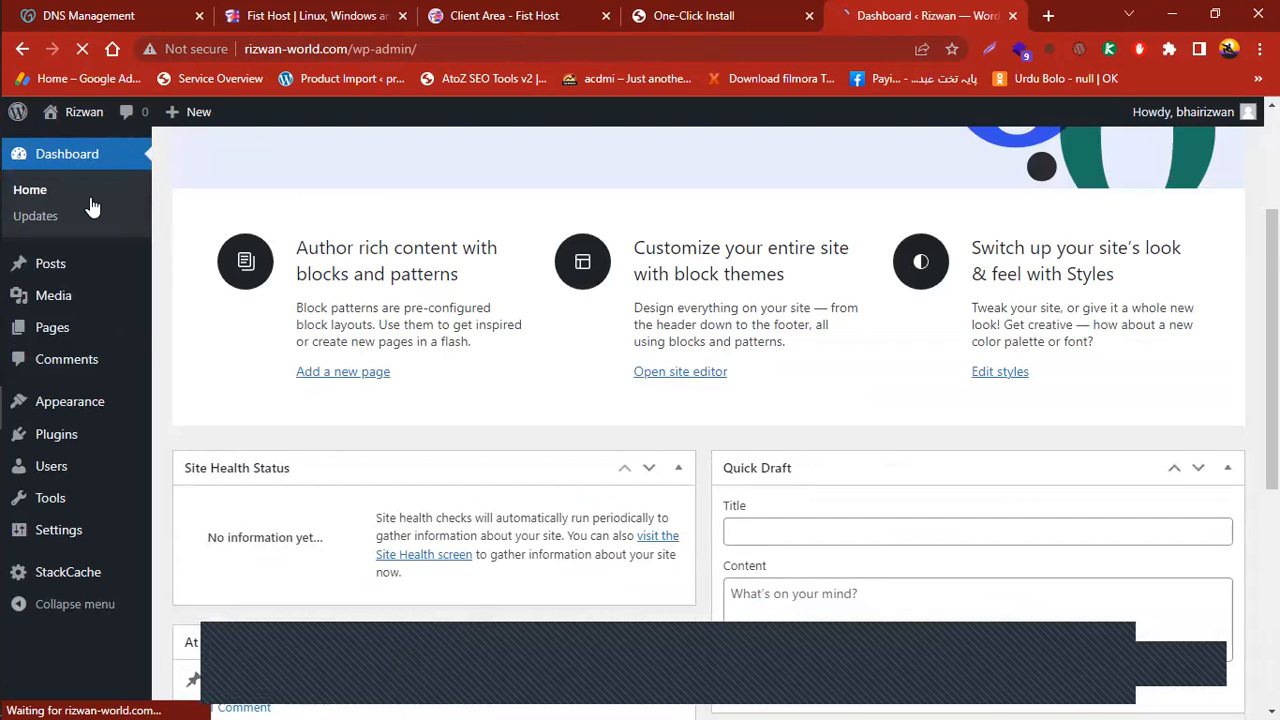
mouse_move(88, 110)
right_click(100, 152)
key(Escape)
click(66, 144)
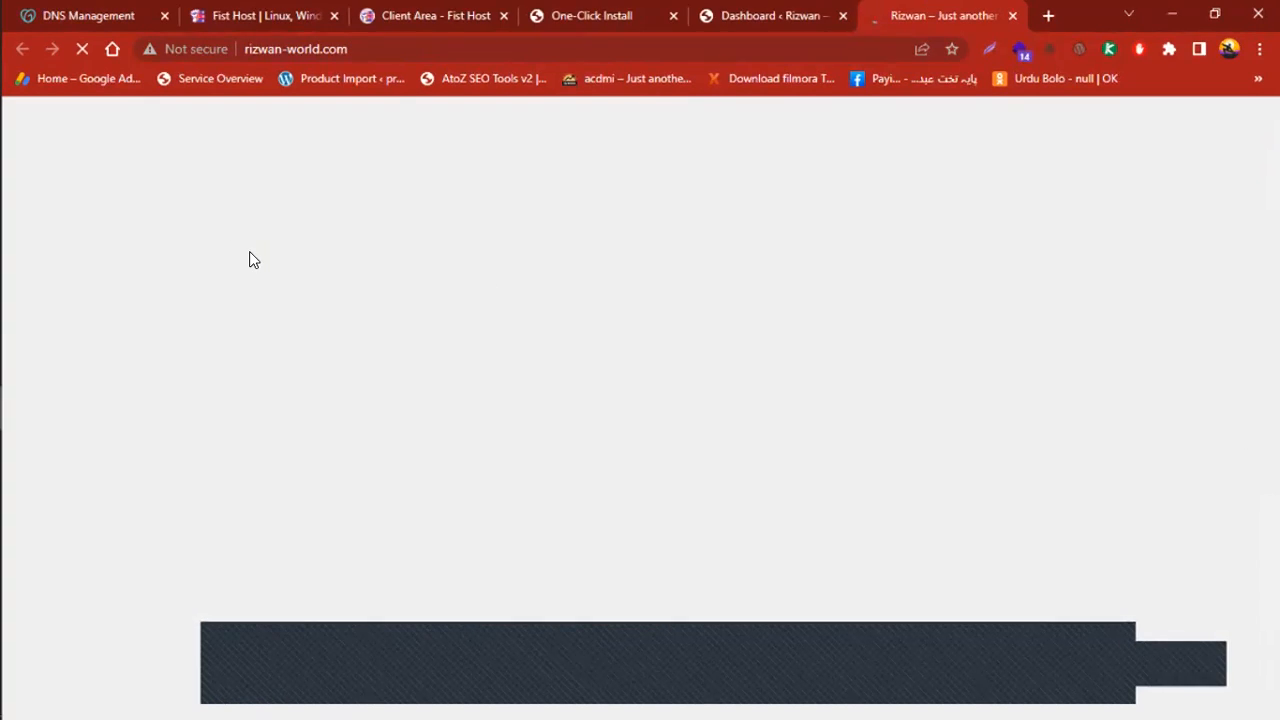
scroll(161, 176, down, 3)
scroll(161, 176, up, 2)
scroll(161, 176, down, 3)
scroll(640, 416, up, 3)
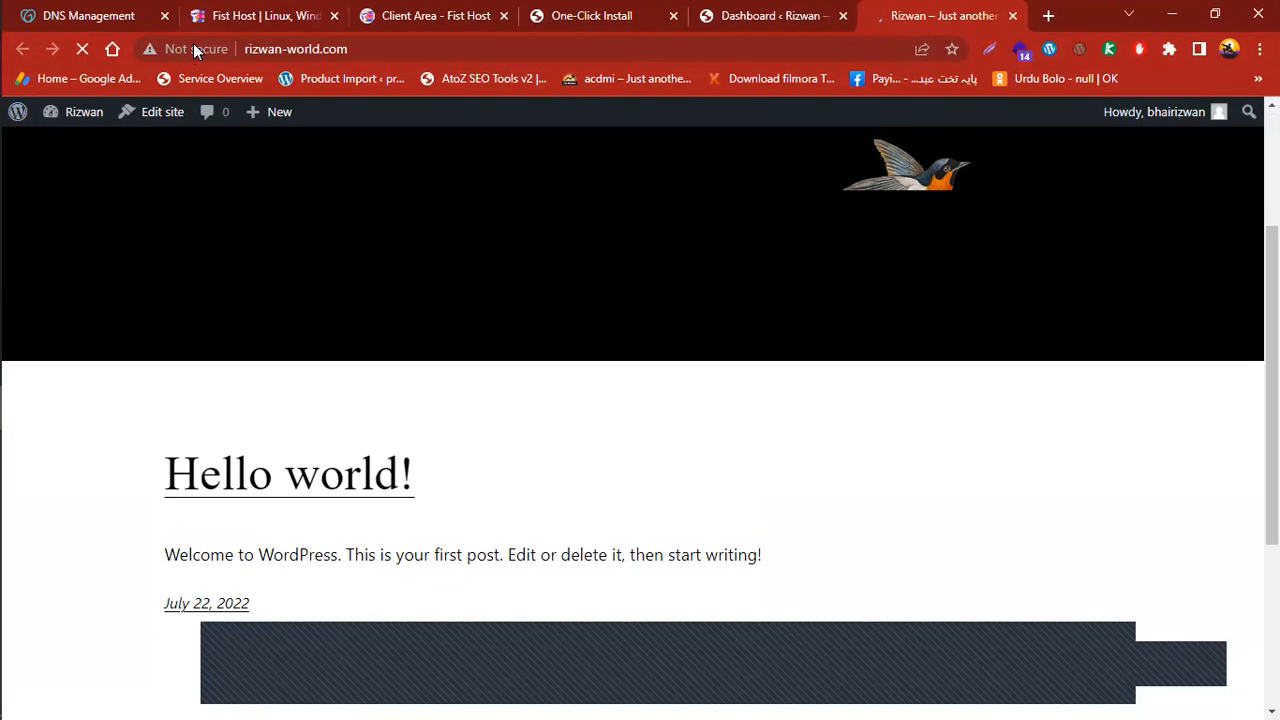
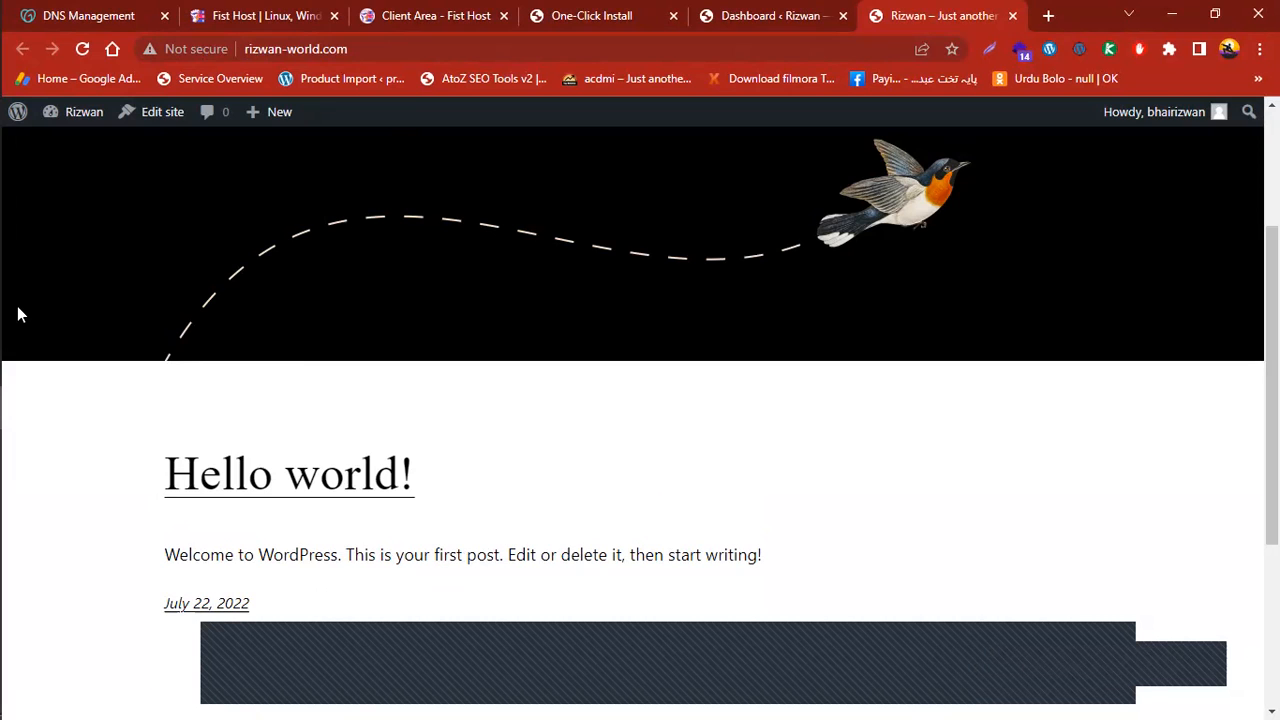
Return from the WordPress install confirmation to the lahoreonline.shop Service Overview
click(466, 14)
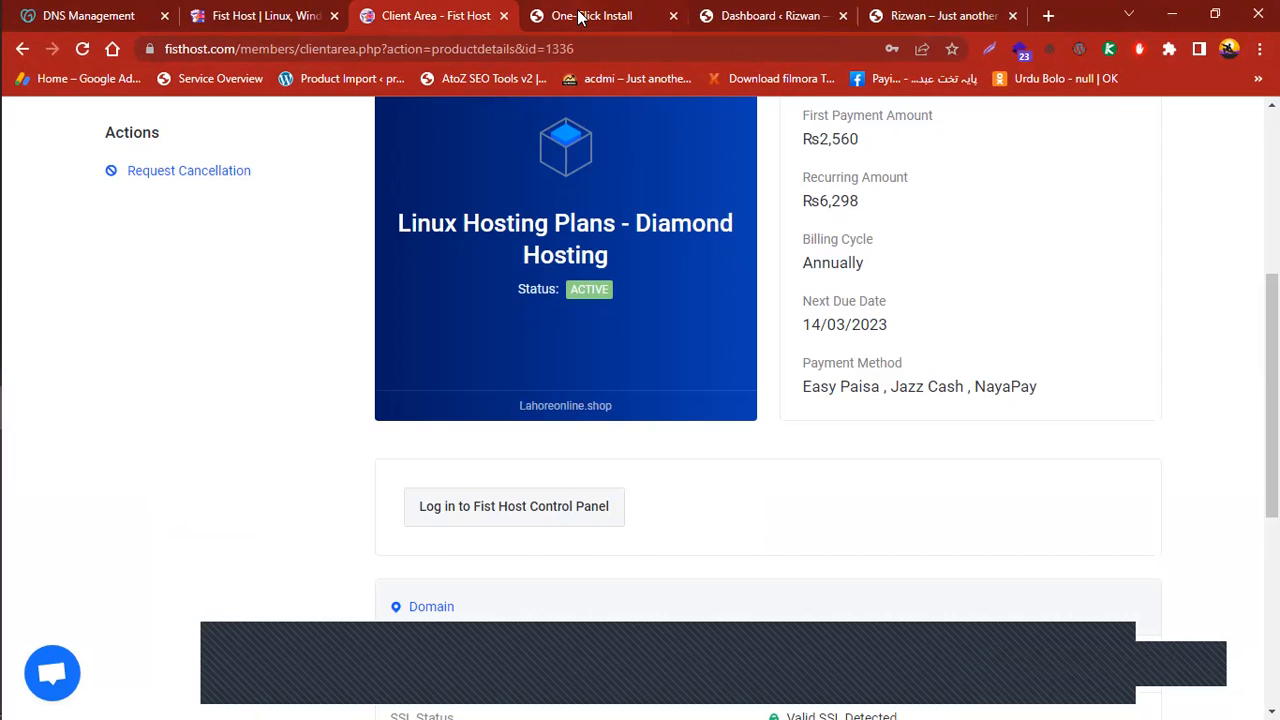
click(579, 14)
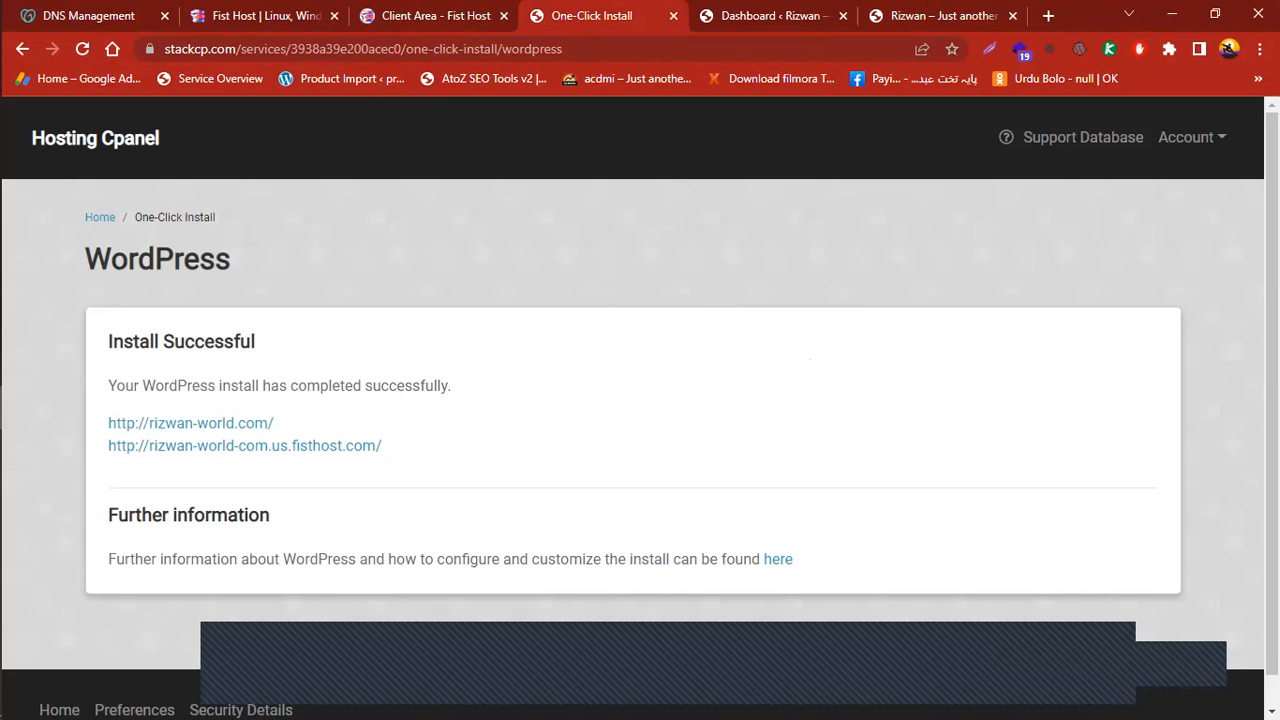
click(109, 222)
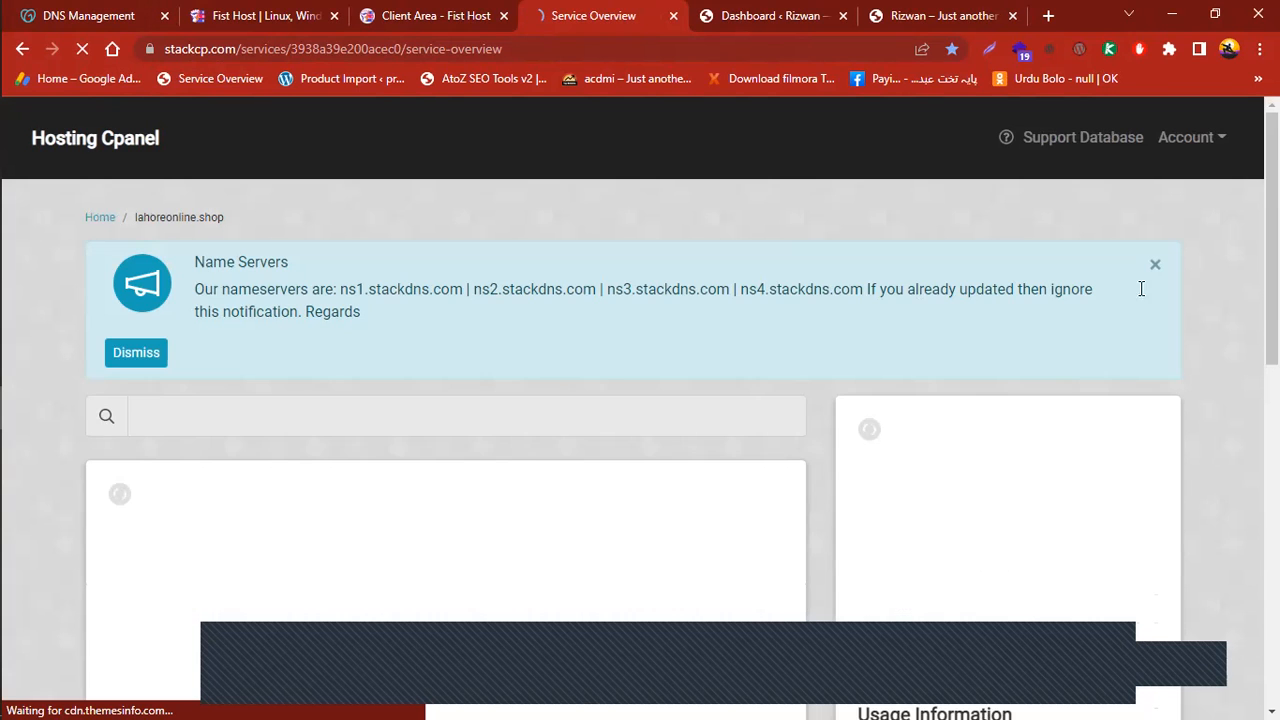
Scroll the Service Overview past Web Tools and Domain Names to the Security panel
scroll(1140, 286, down, 2)
scroll(640, 400, down, 3)
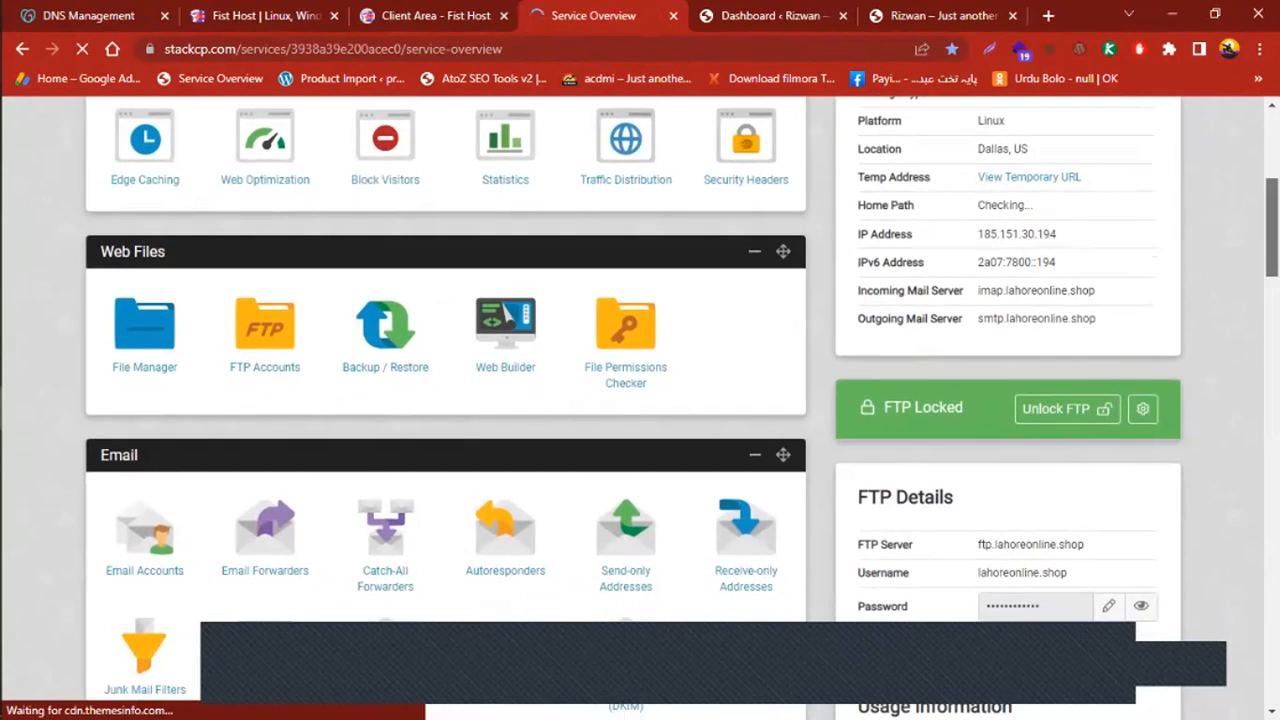
scroll(640, 400, down, 4)
scroll(583, 343, down, 2)
scroll(583, 343, up, 5)
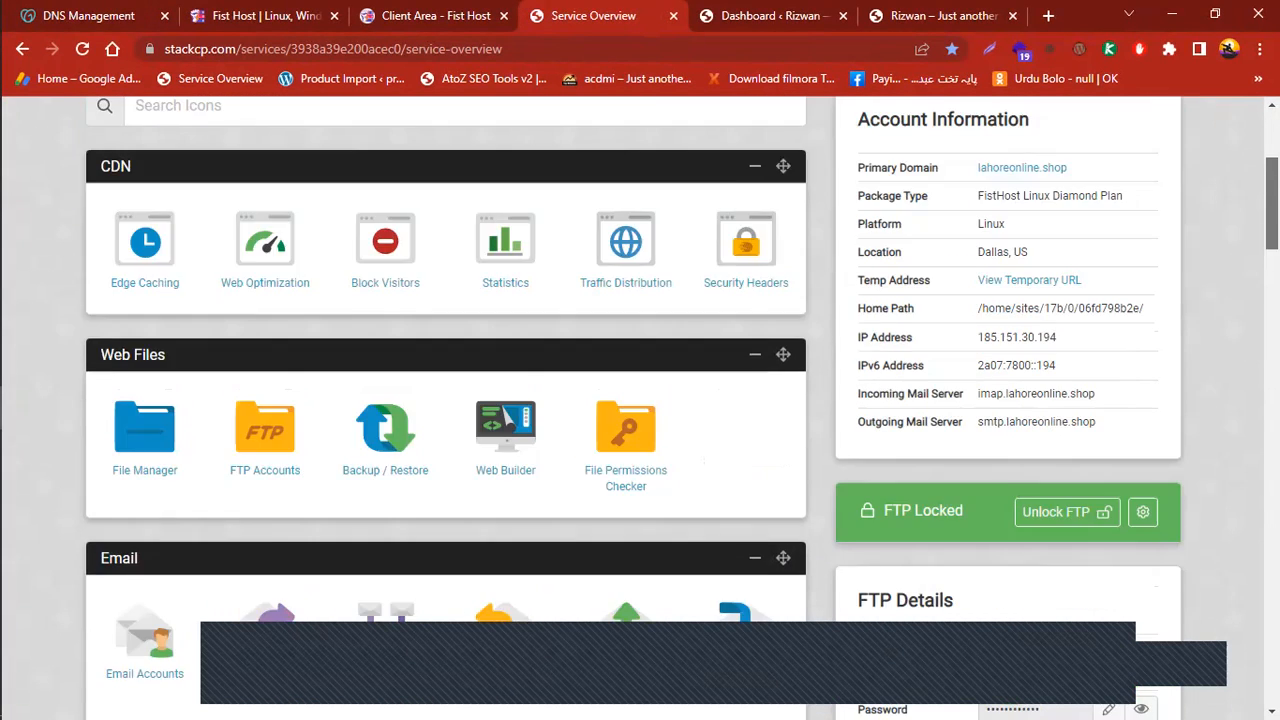
scroll(640, 400, down, 5)
scroll(420, 529, up, 6)
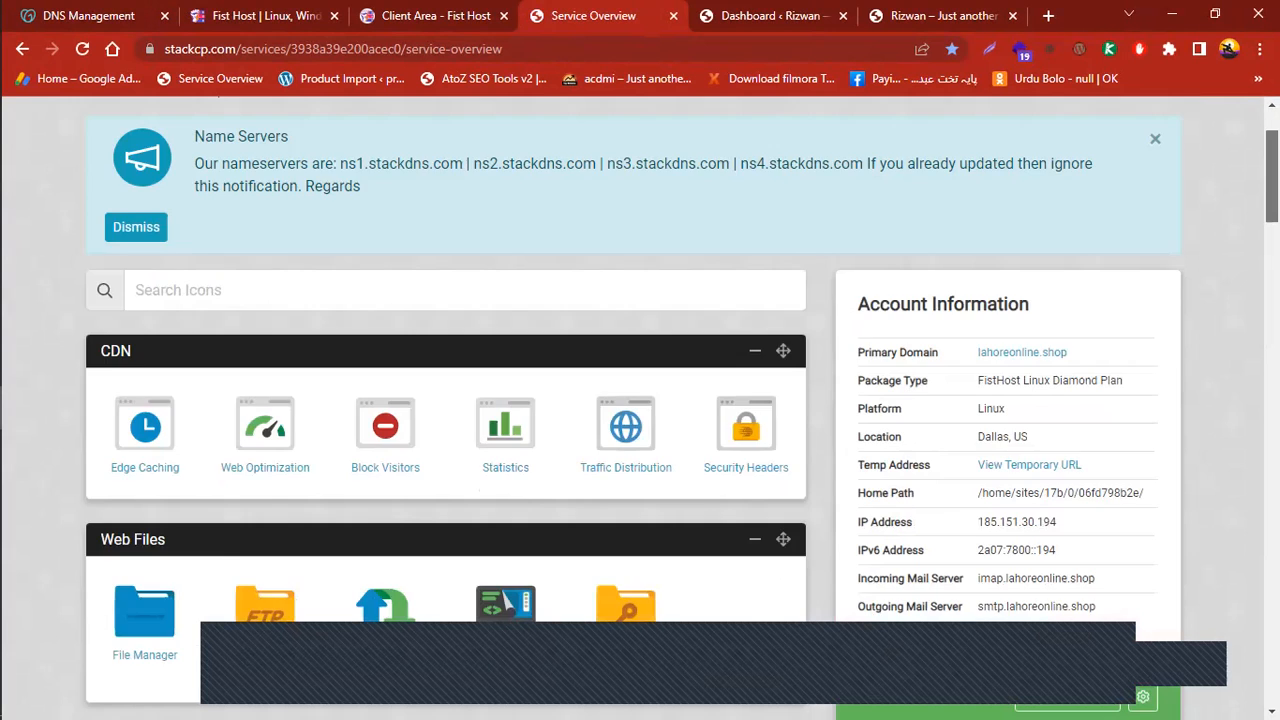
click(241, 380)
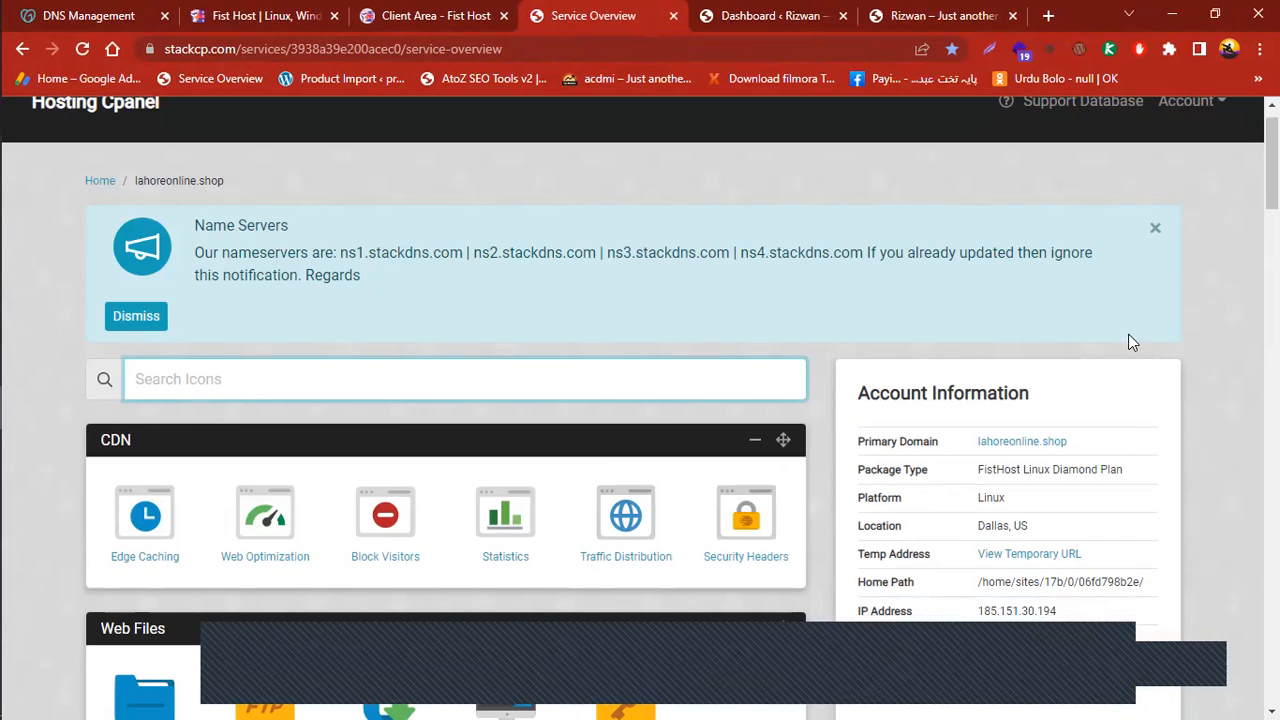
scroll(1128, 340, down, 5)
scroll(680, 407, down, 3)
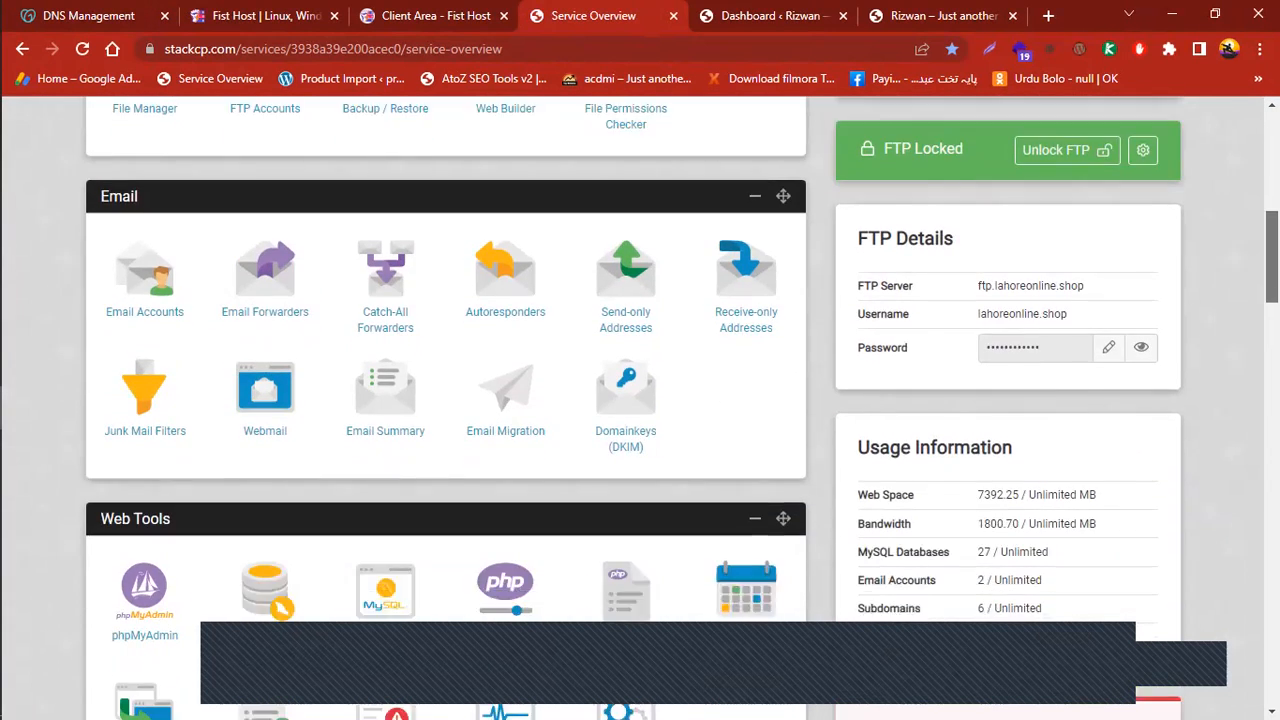
scroll(680, 407, down, 2)
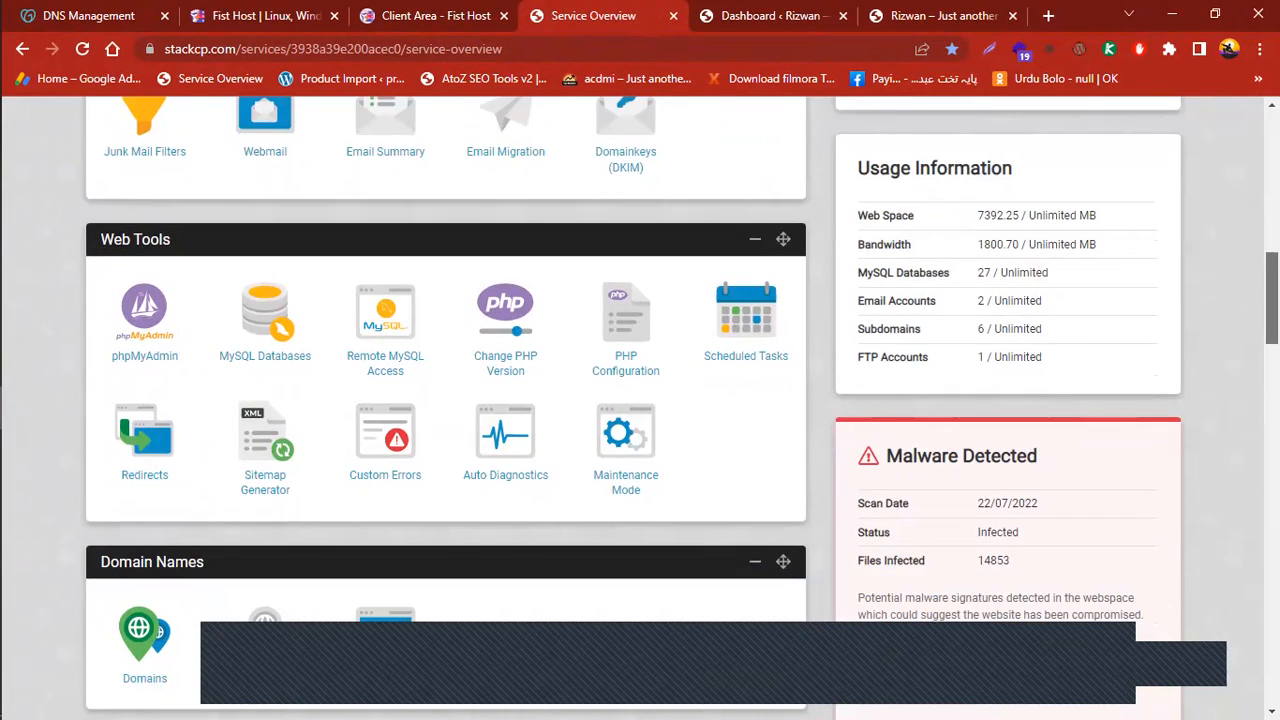
scroll(296, 658, down, 3)
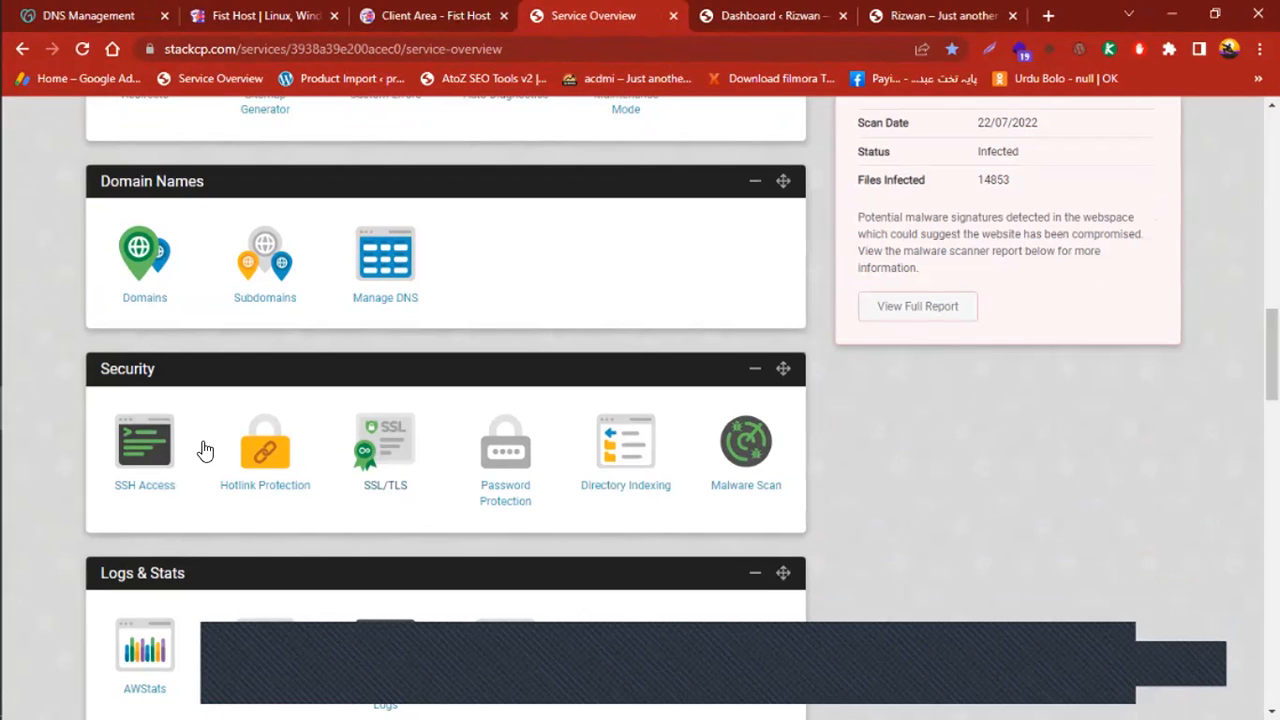
On the SSL/TLS page, activate the free wildcard SSL for rizwan-world.com
click(380, 449)
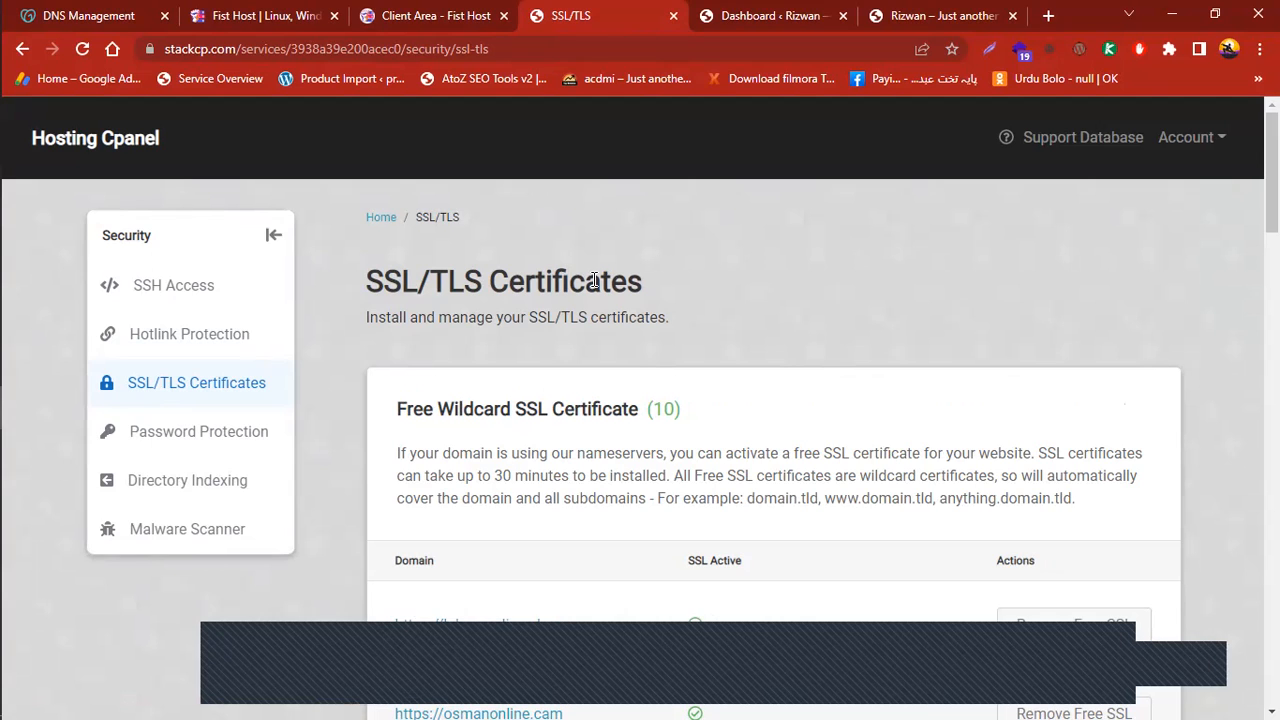
scroll(665, 251, down, 3)
scroll(774, 400, down, 10)
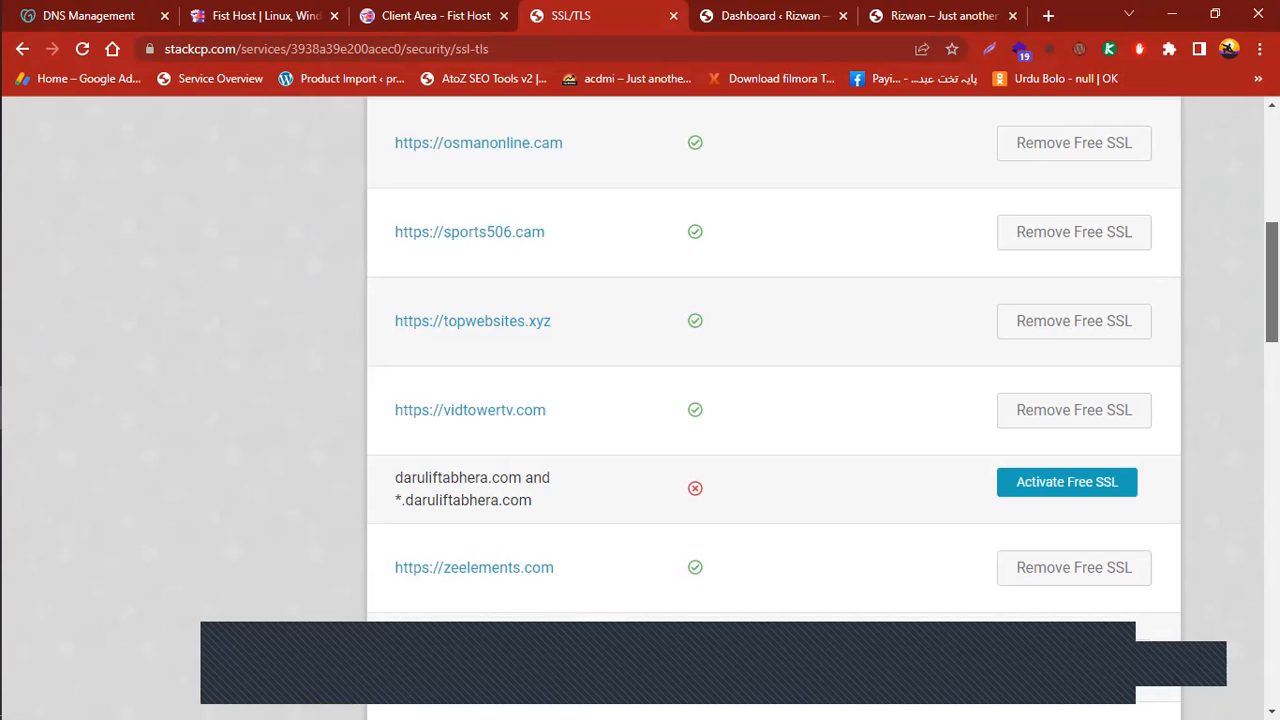
scroll(774, 400, up, 1)
scroll(774, 400, down, 2)
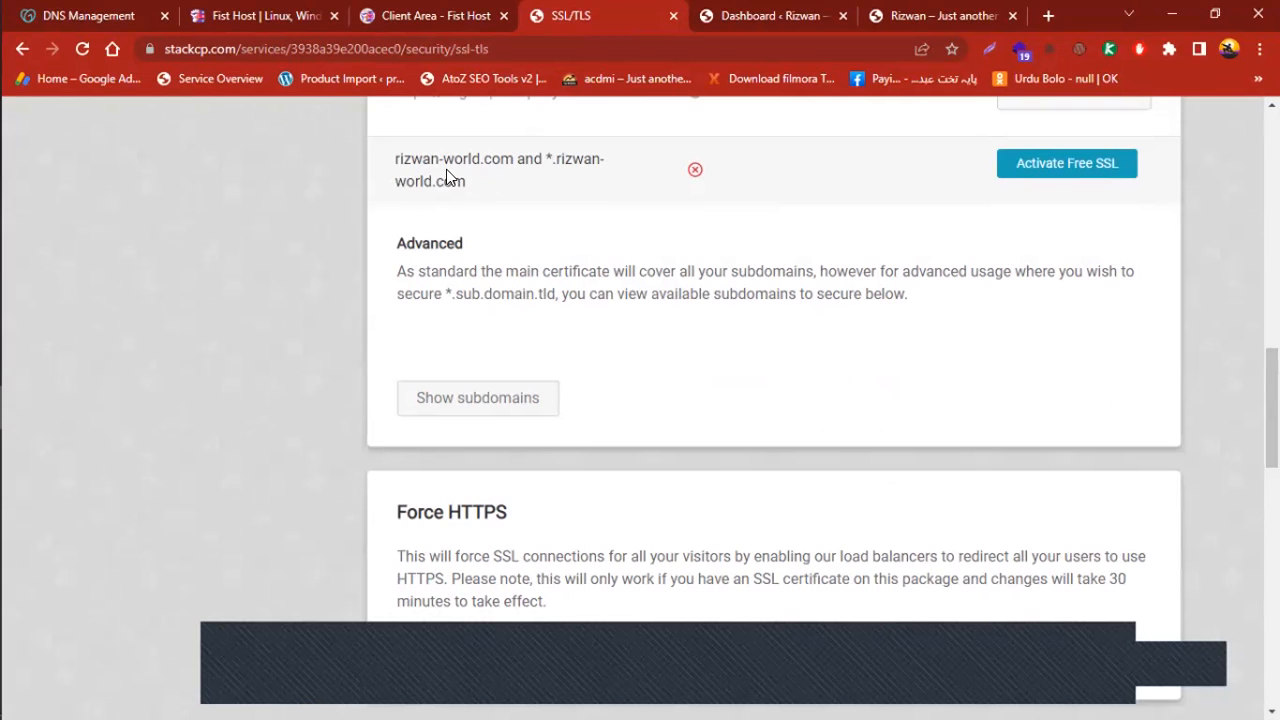
click(1048, 166)
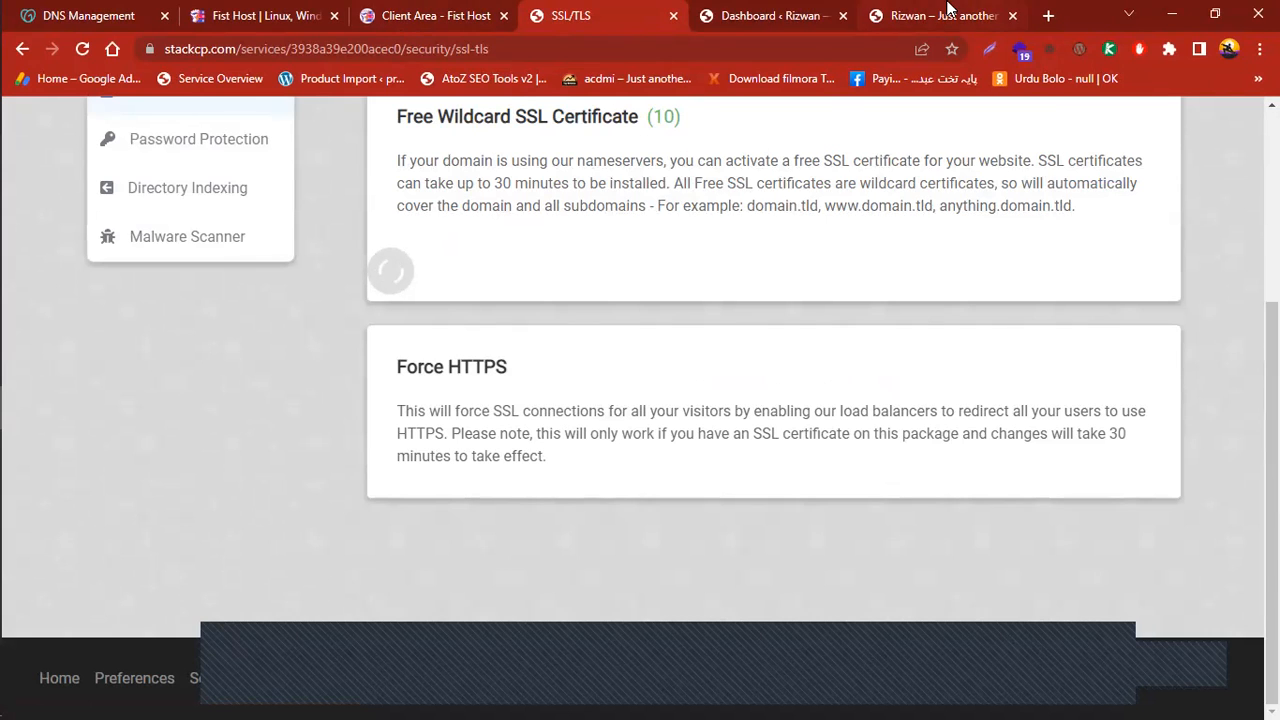
Move between the front page, dashboard and SSL/TLS tabs to check the SSL activation
click(950, 15)
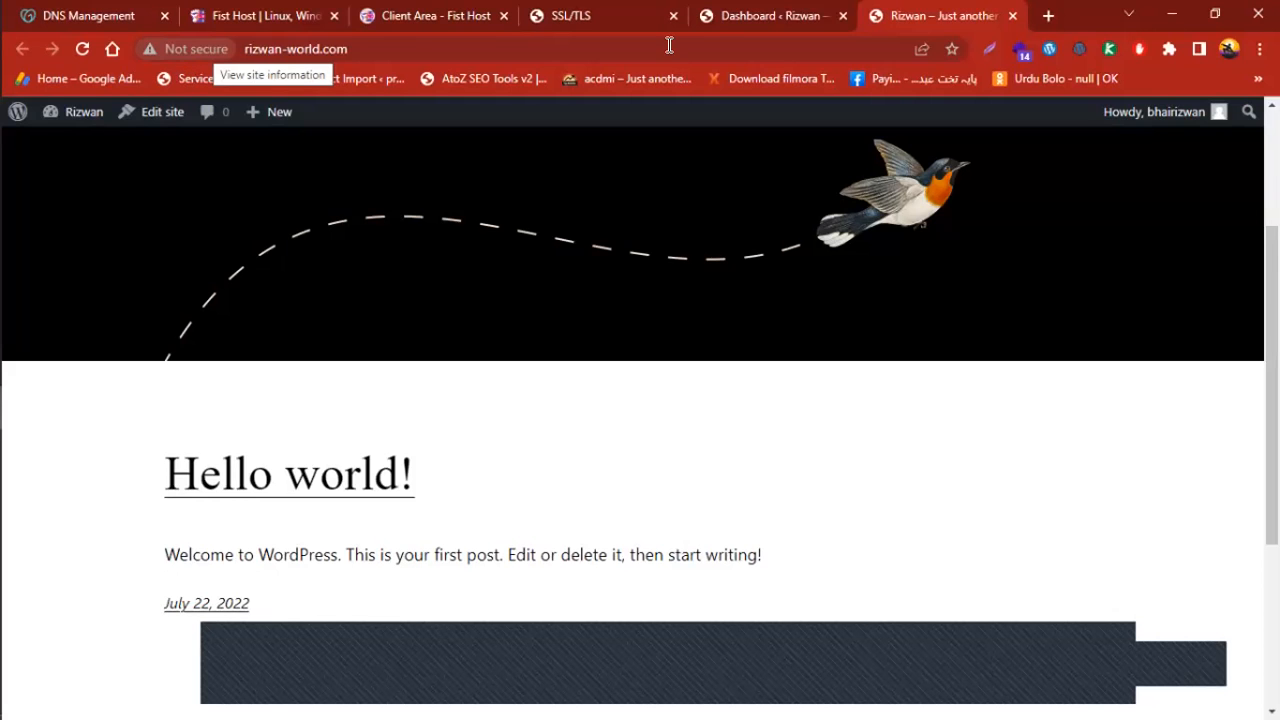
click(803, 15)
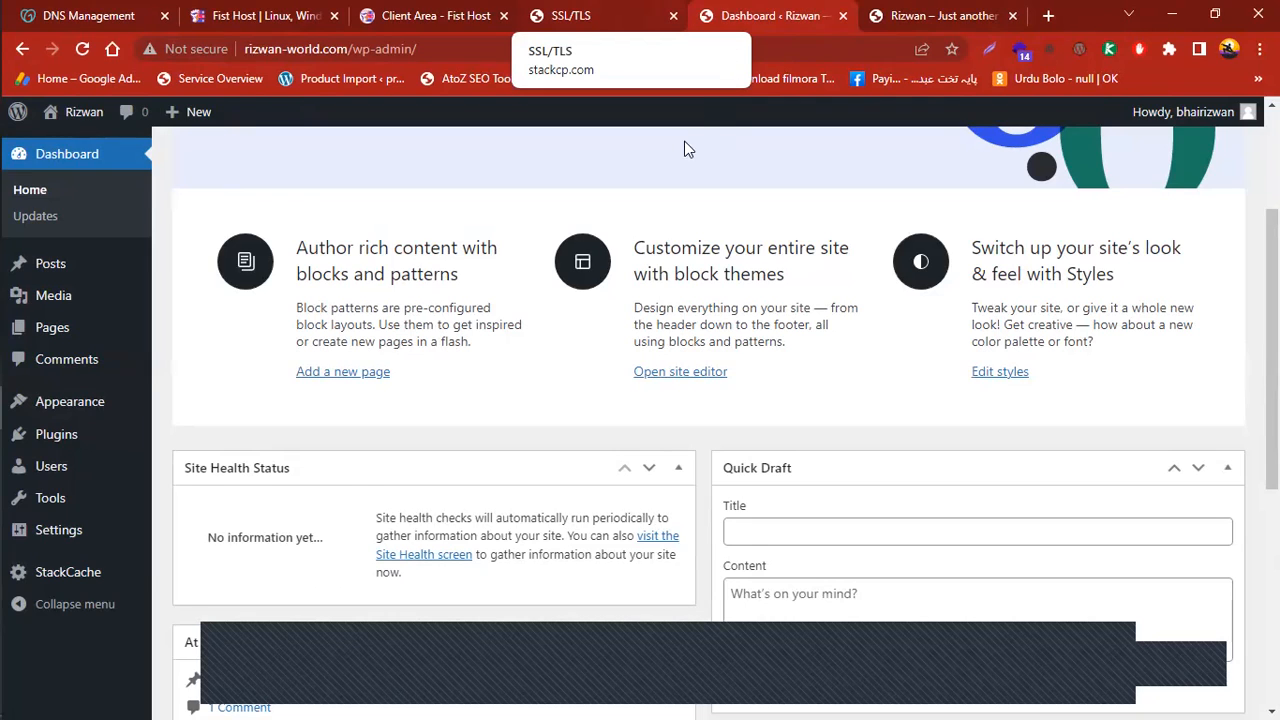
key(ctrl+Tab)
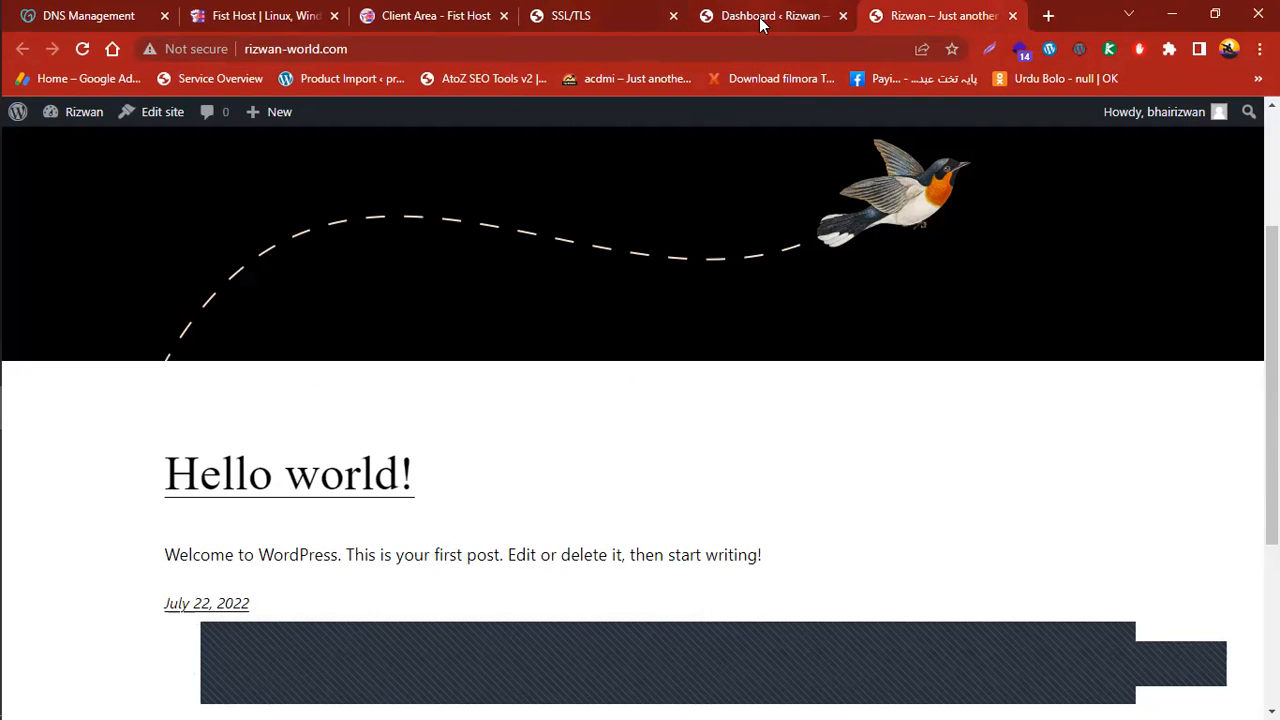
click(600, 18)
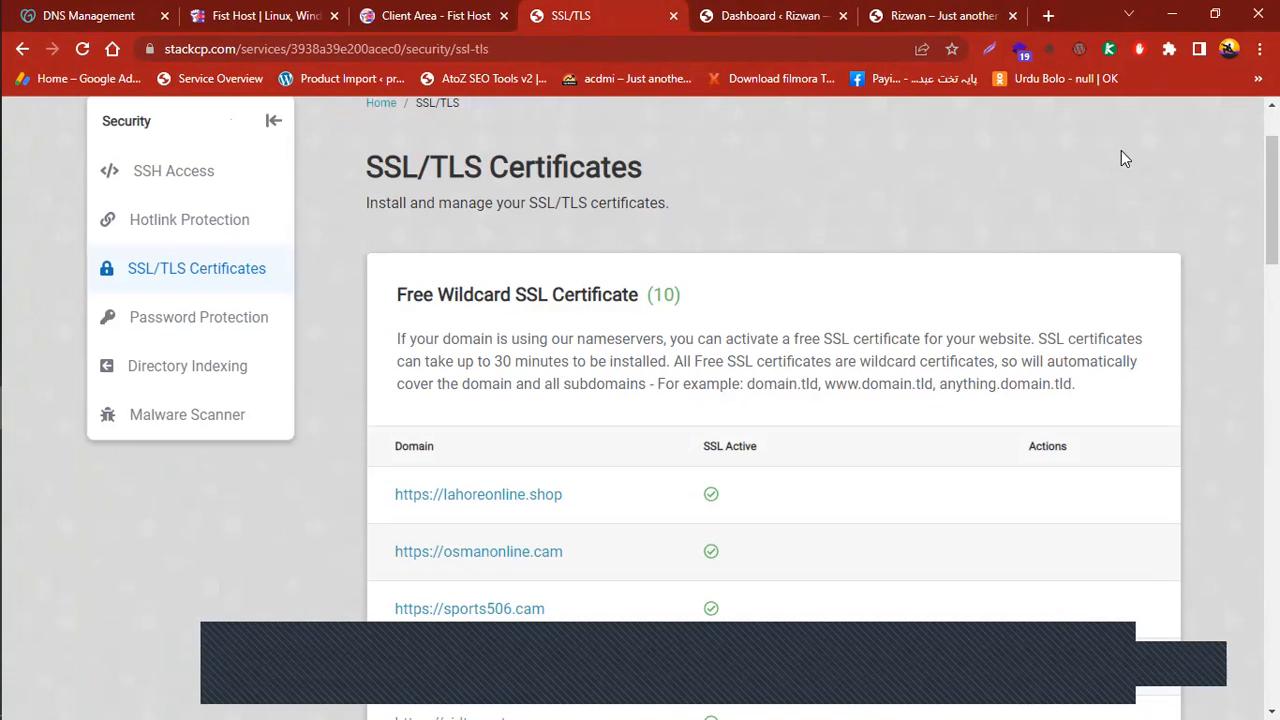
Reload the rizwan-world.com front page with F5, then return to the admin dashboard
click(770, 15)
click(940, 15)
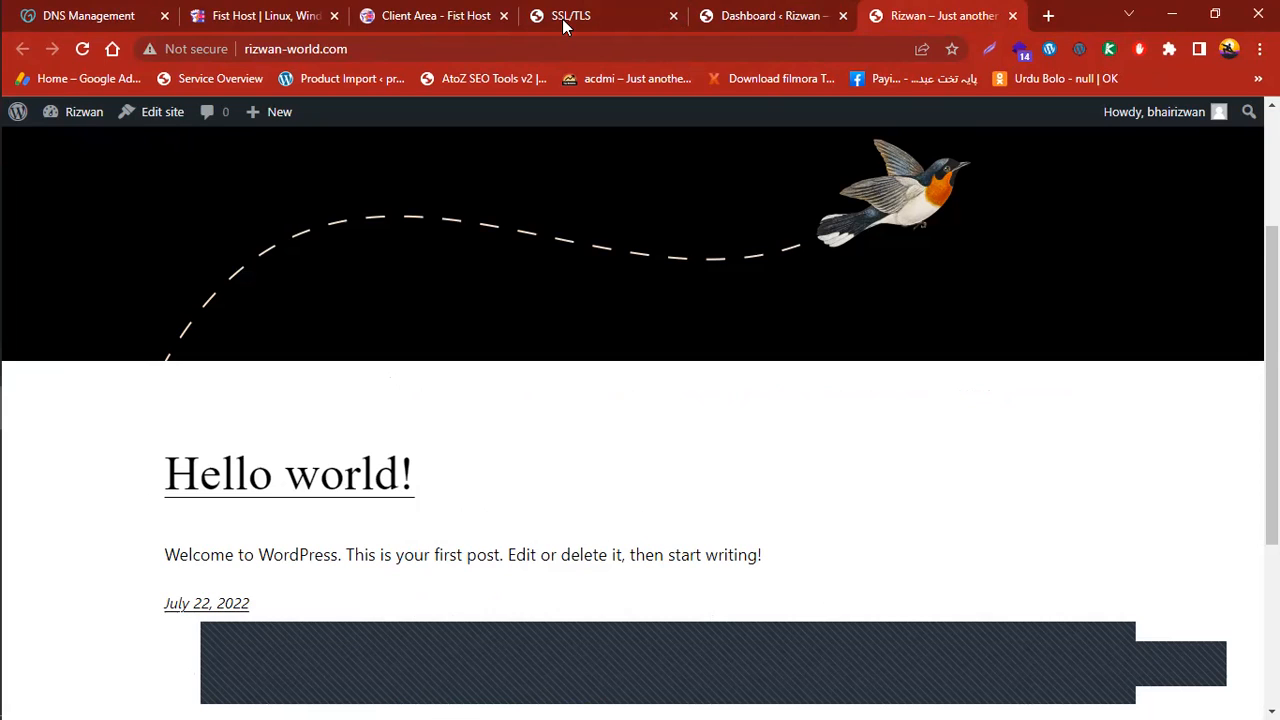
key(F5)
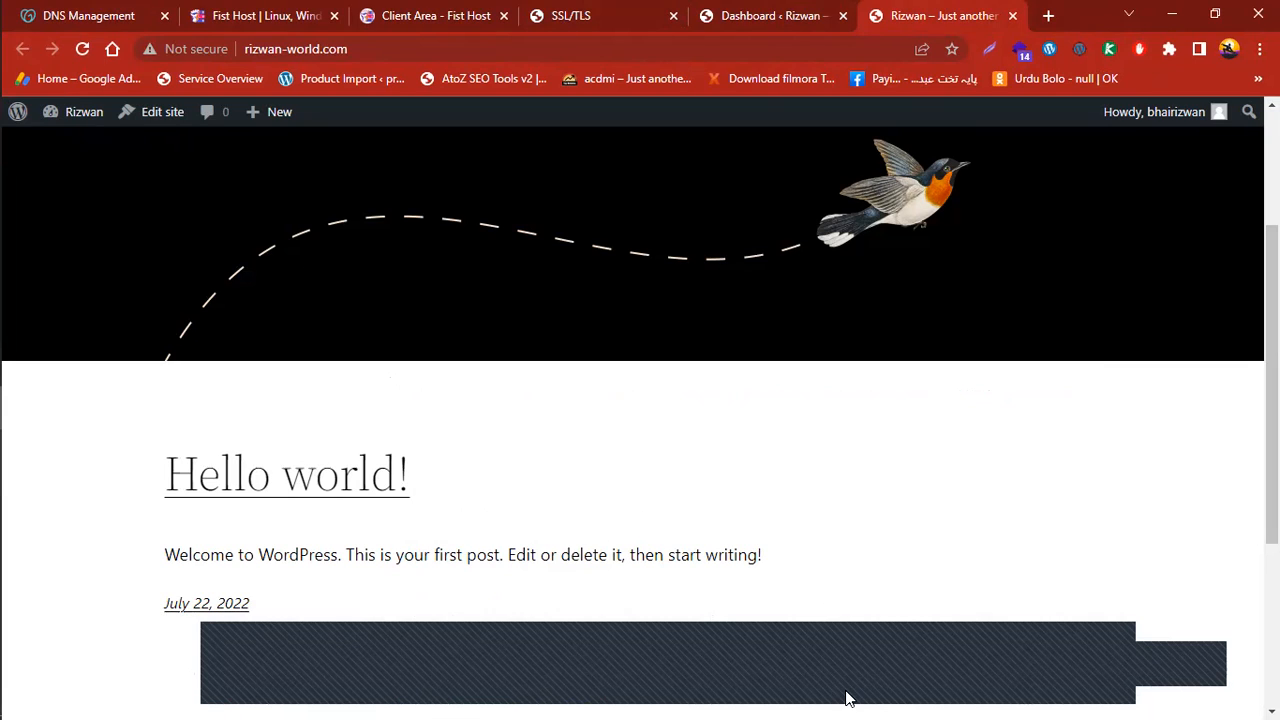
click(802, 10)
click(943, 10)
scroll(640, 400, down, 2)
scroll(1240, 171, up, 3)
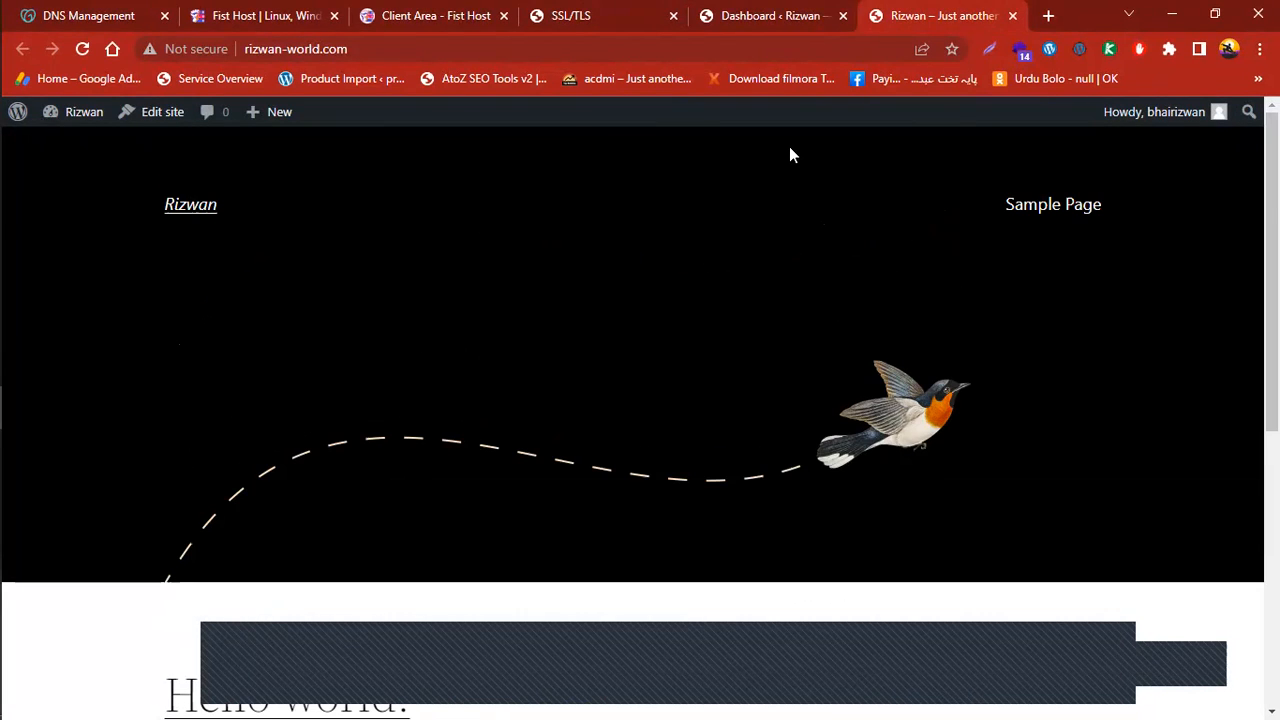
click(770, 15)
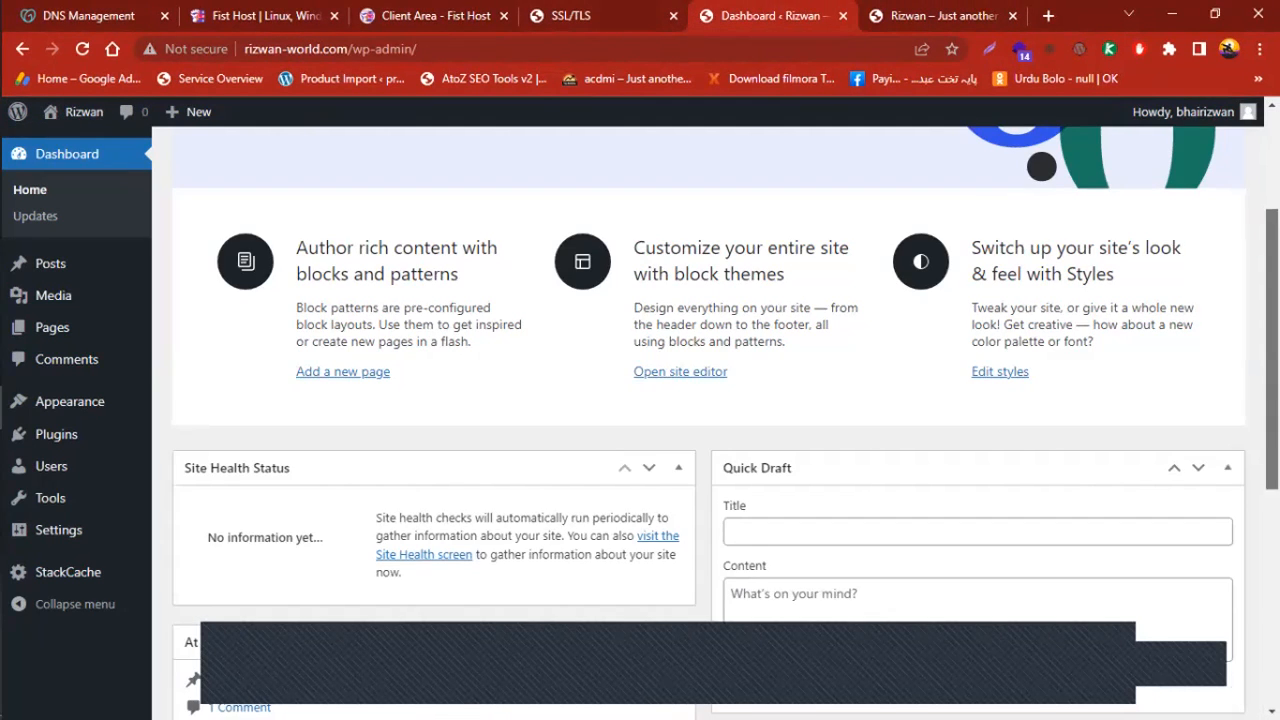
scroll(700, 400, up, 1)
scroll(700, 420, up, 2)
scroll(700, 420, down, 1)
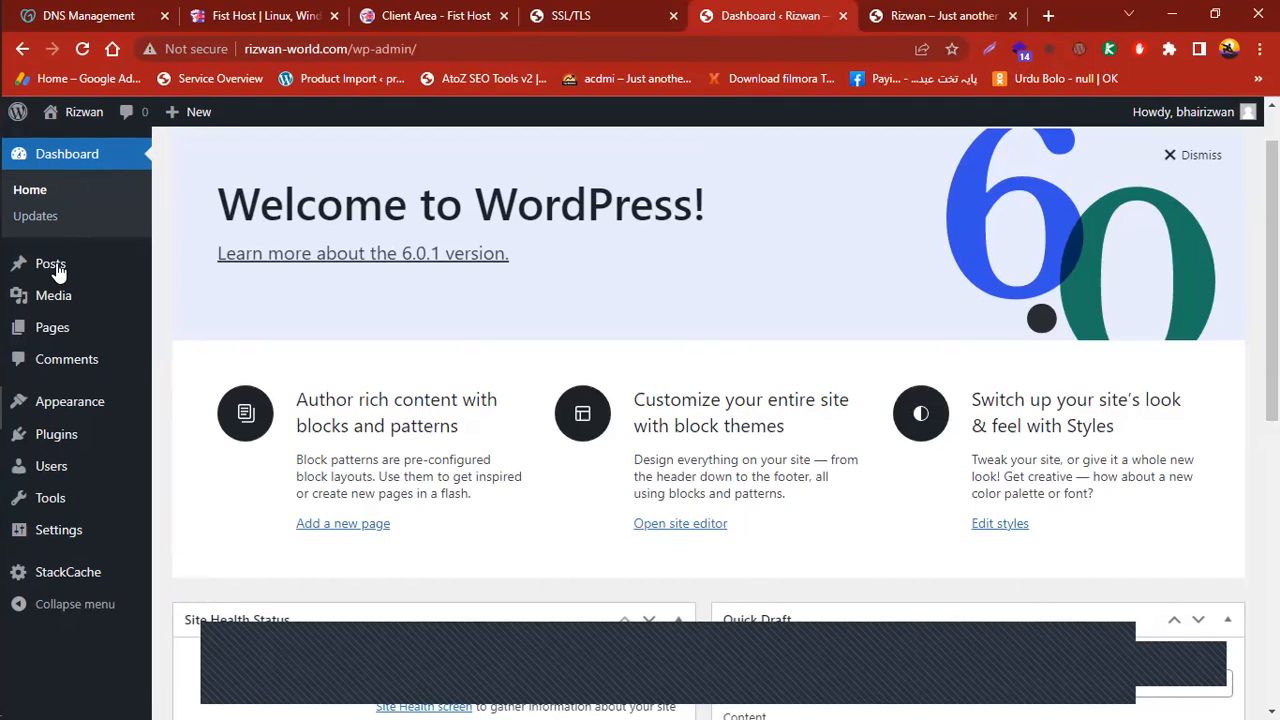
mouse_move(52, 268)
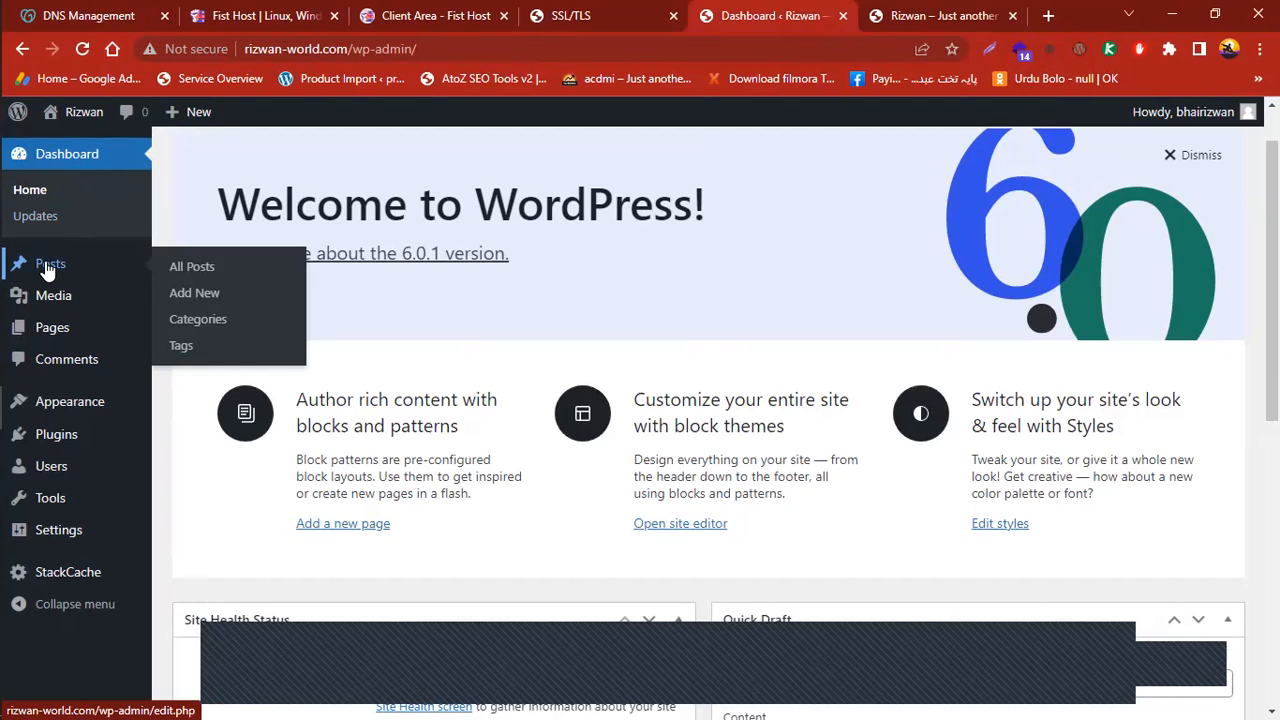
click(196, 270)
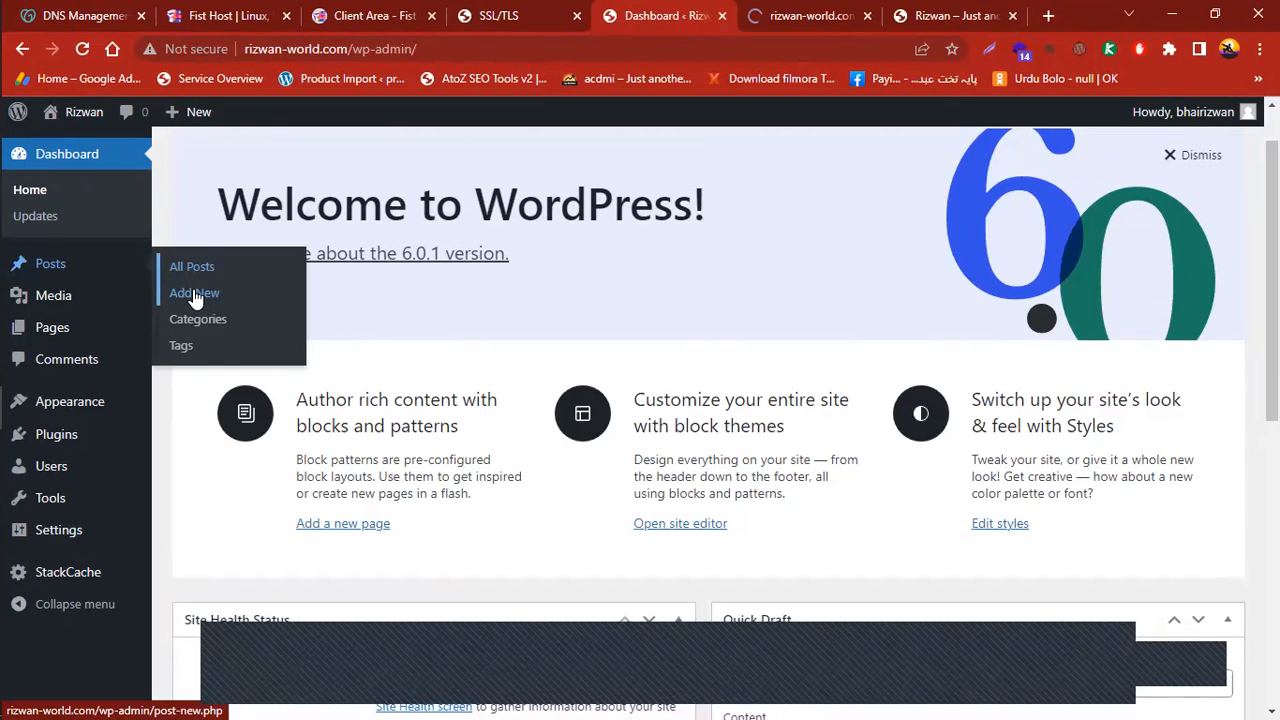
click(778, 12)
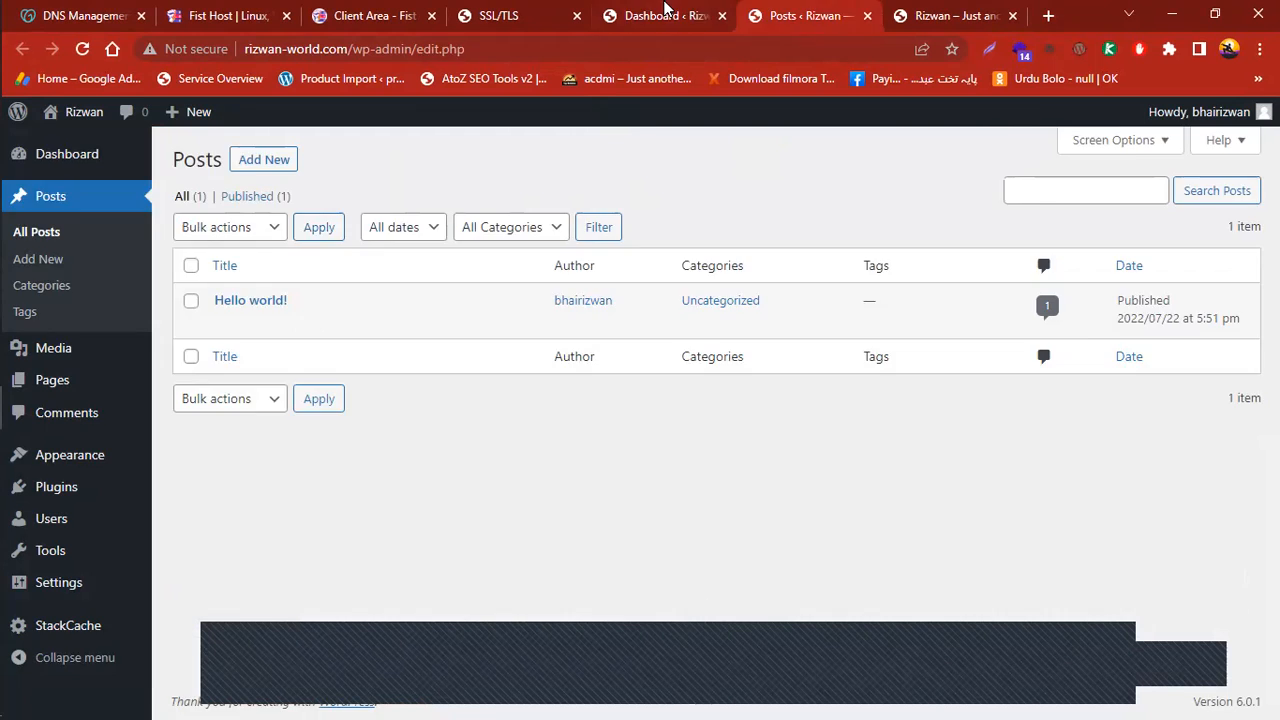
click(663, 14)
click(866, 15)
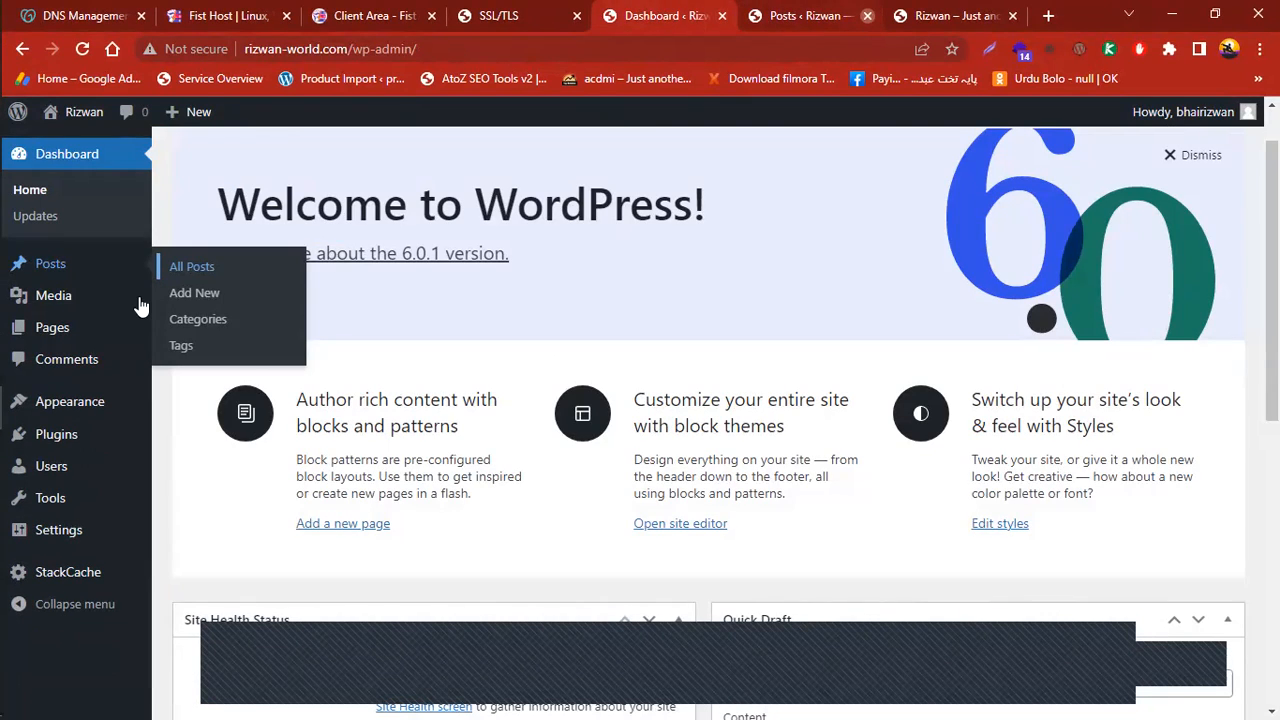
mouse_move(62, 265)
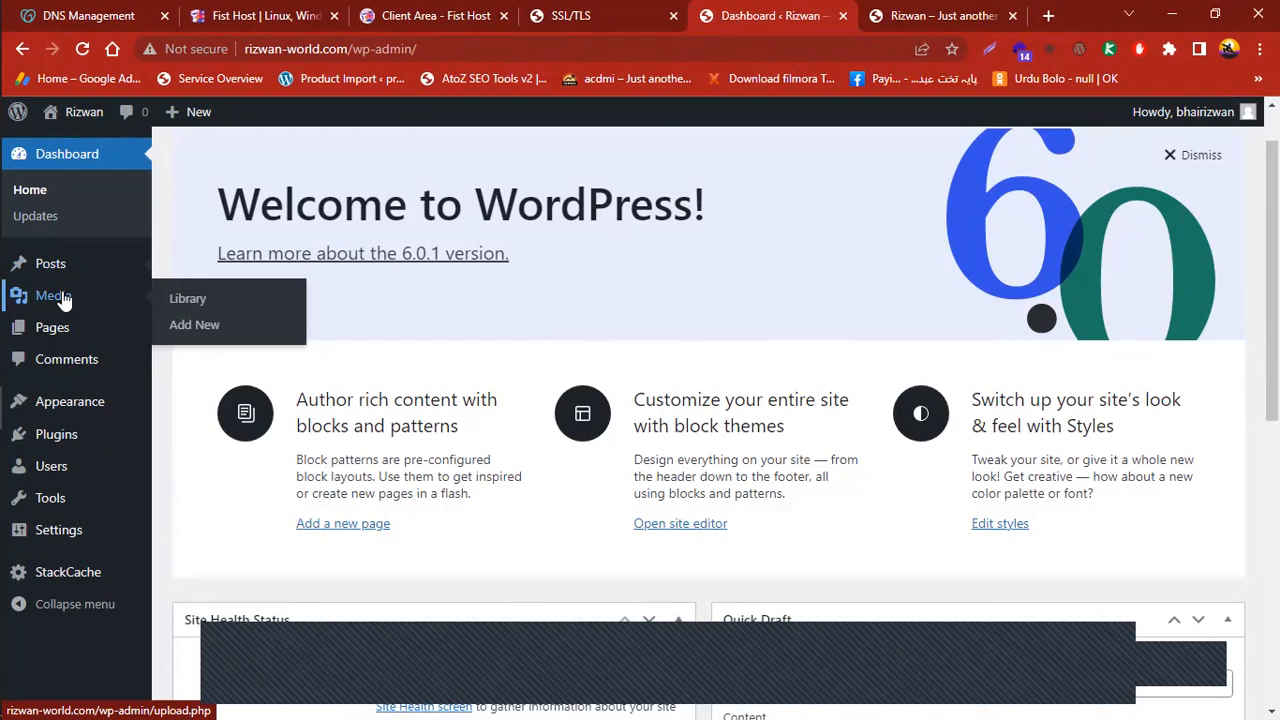
mouse_move(62, 328)
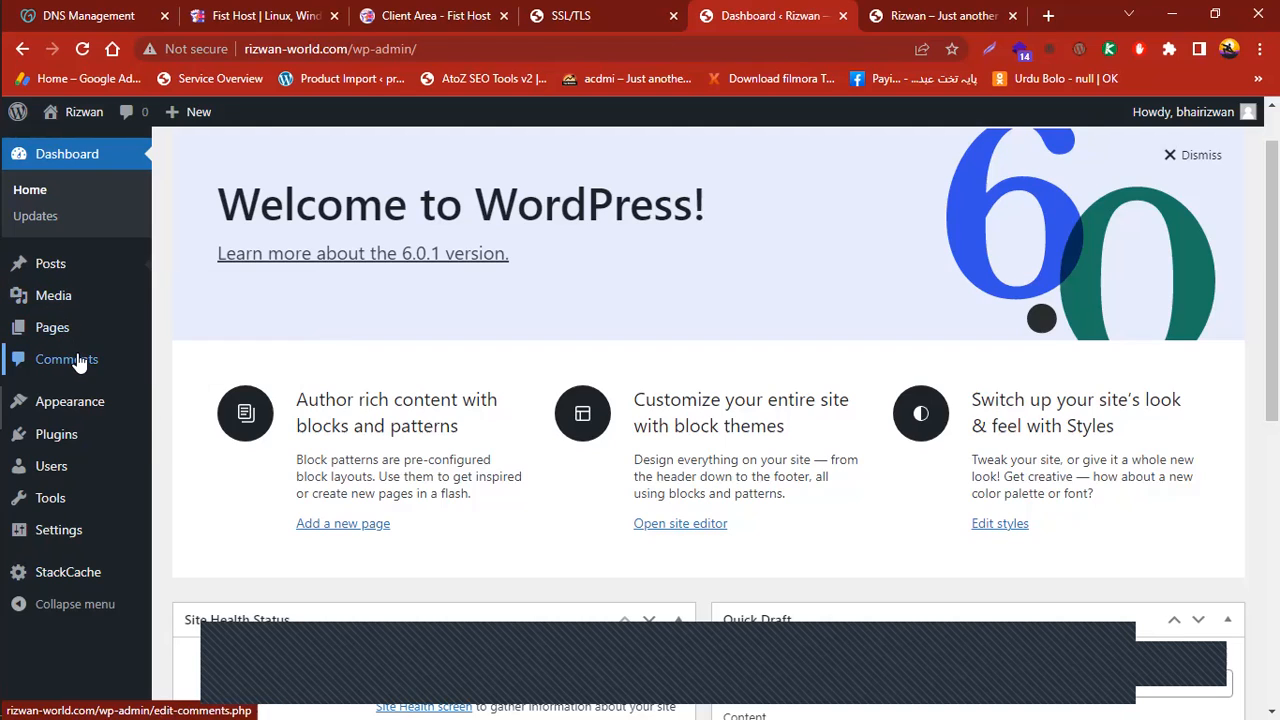
mouse_move(64, 405)
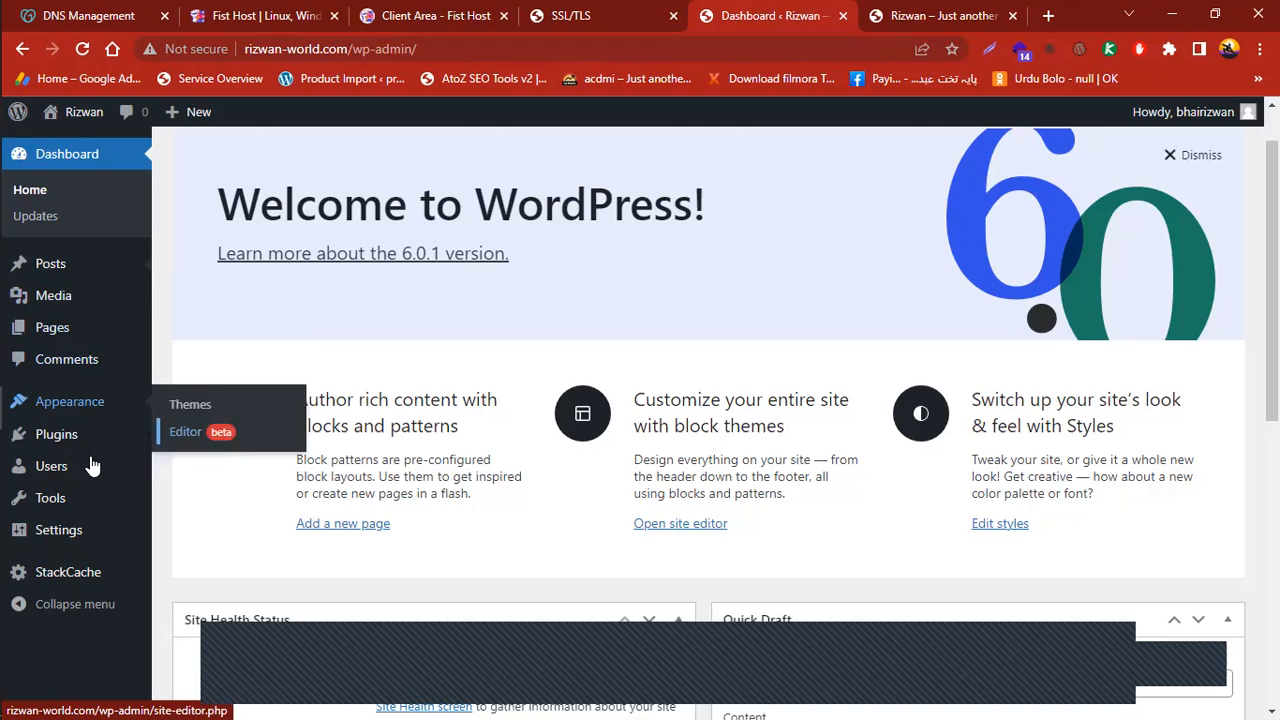
mouse_move(111, 476)
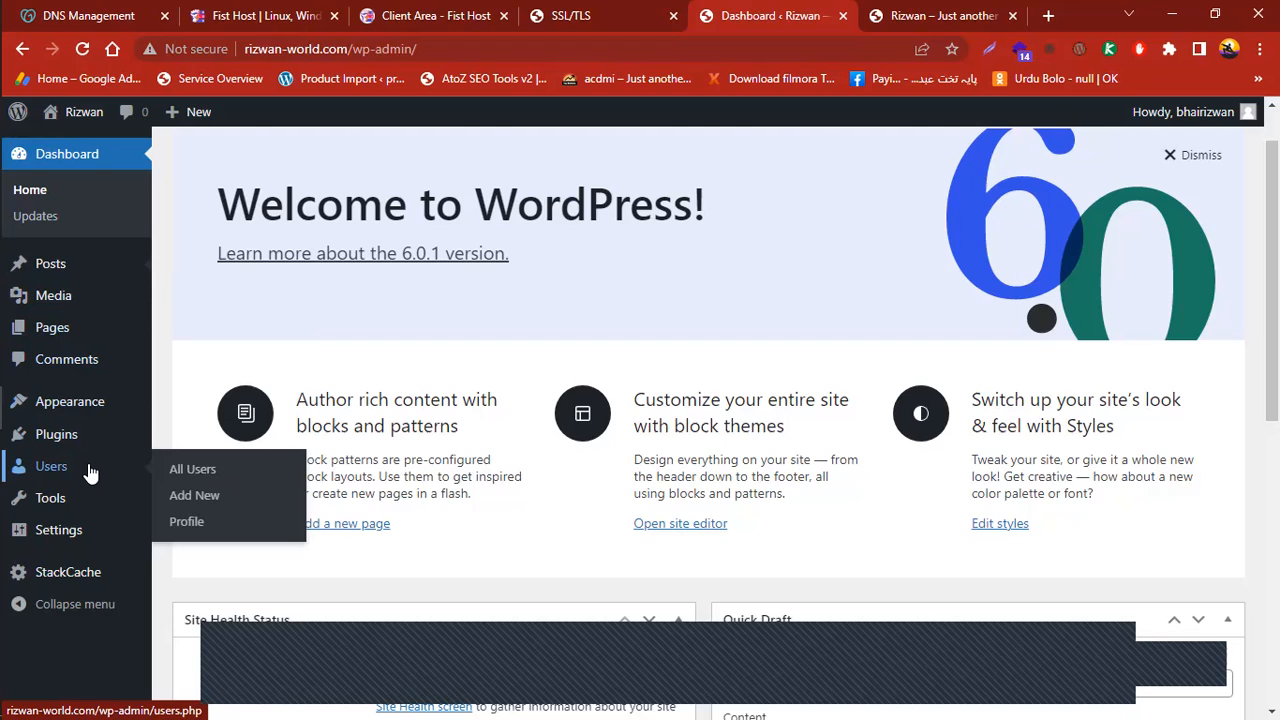
mouse_move(78, 495)
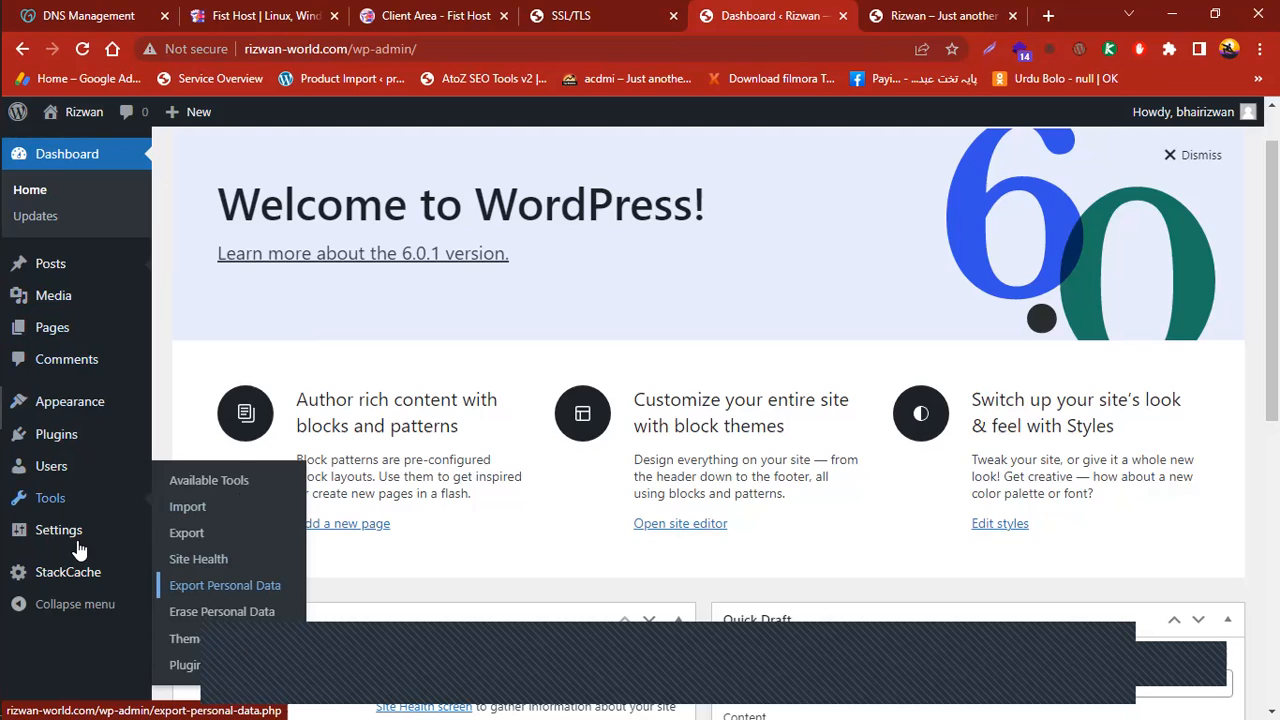
mouse_move(114, 550)
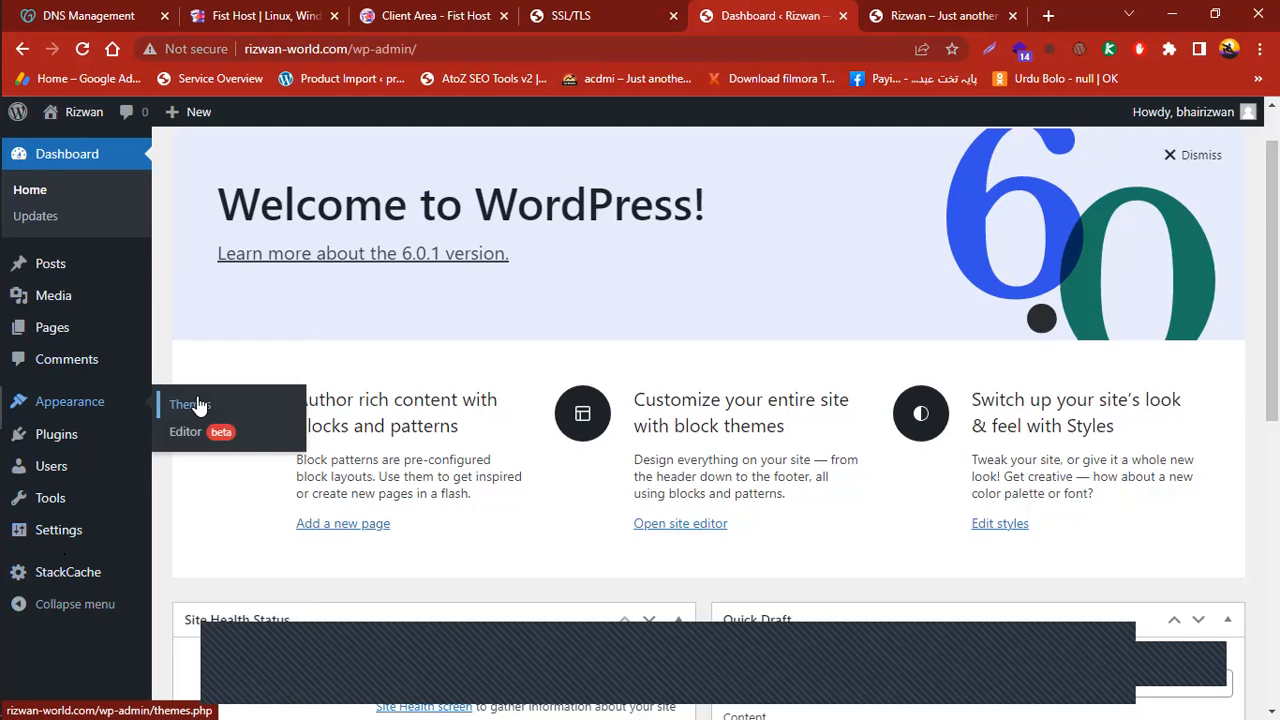
Go to Appearance > Themes and choose Add New to list popular themes like Astra
click(197, 405)
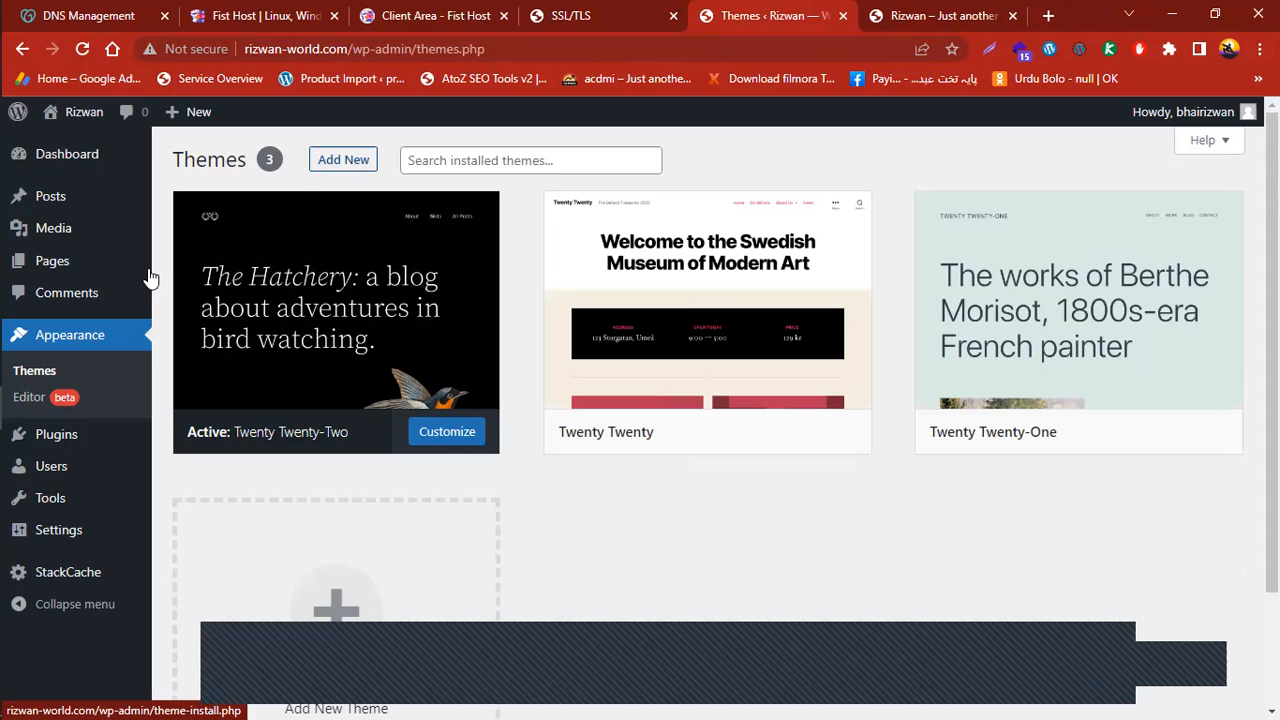
click(366, 158)
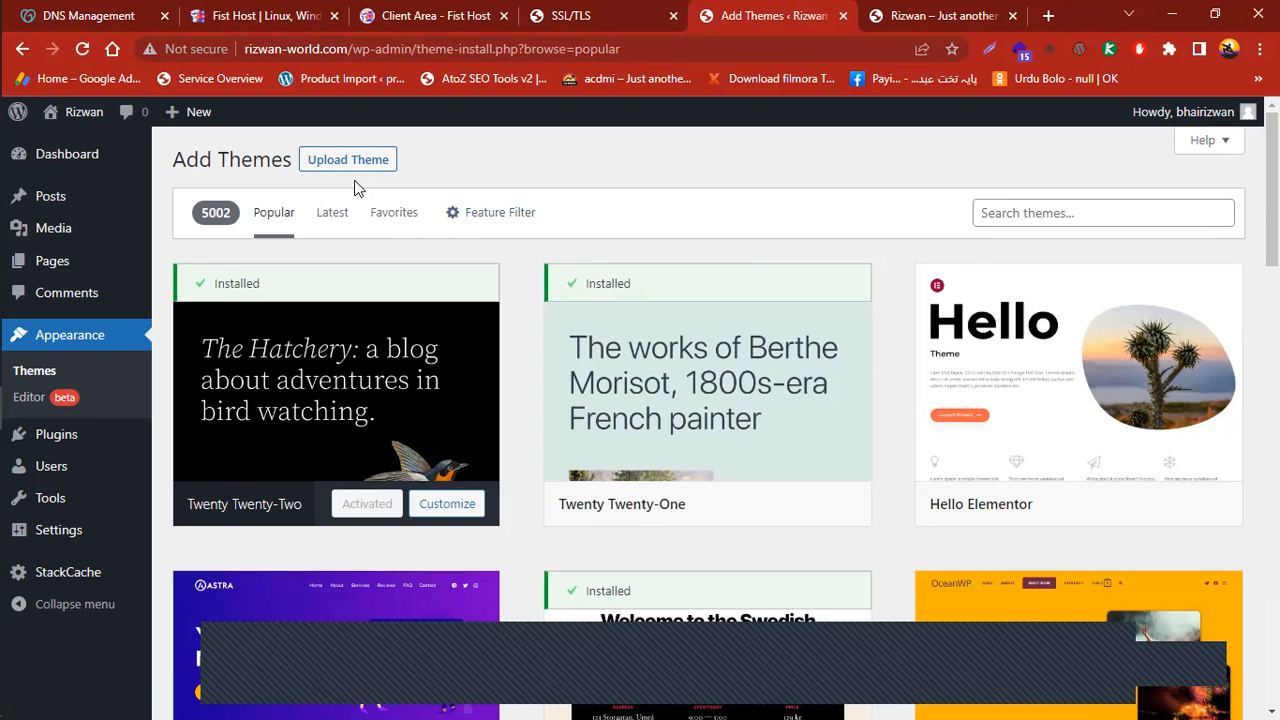
click(364, 170)
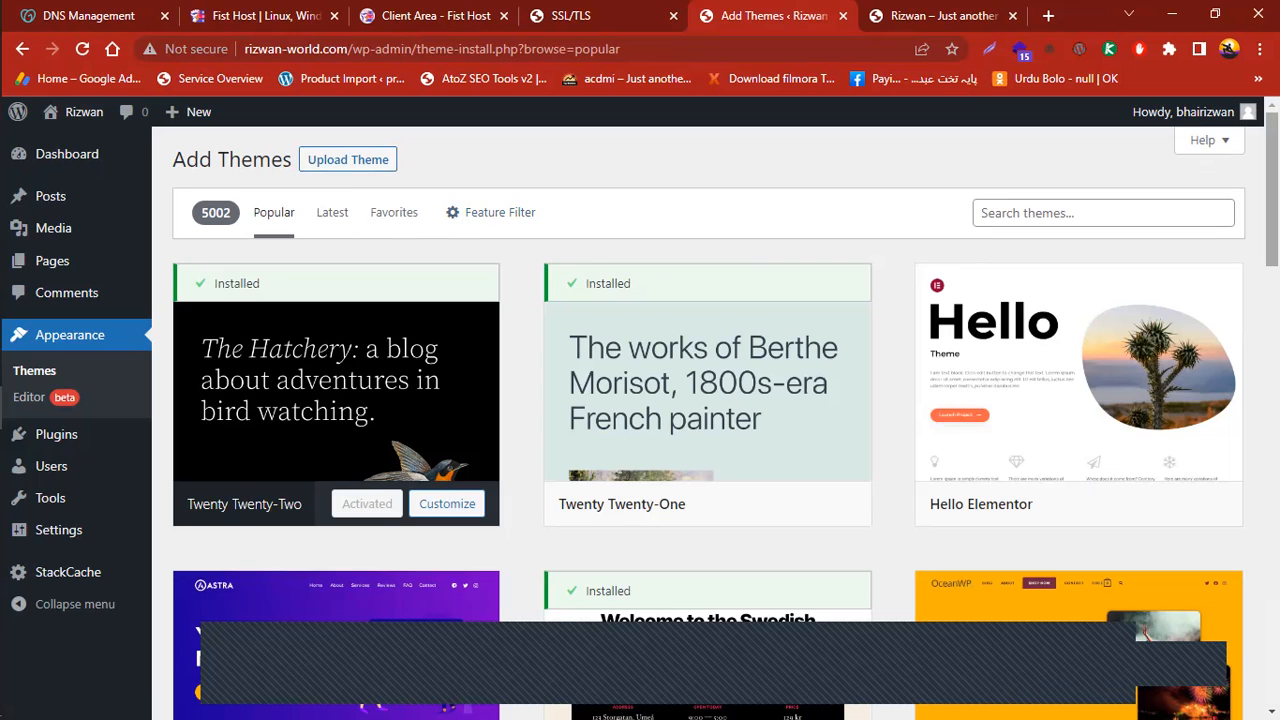
scroll(803, 449, down, 3)
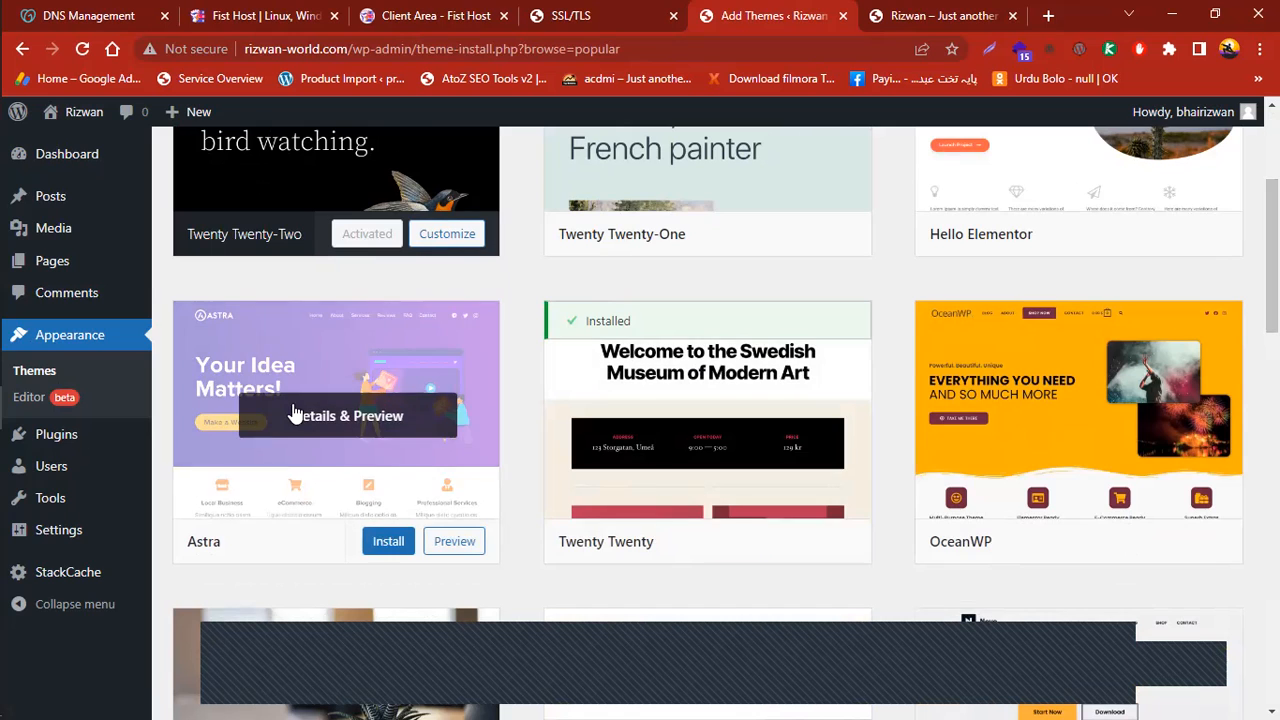
Install the Astra theme from its Details & Preview and activate it
click(308, 416)
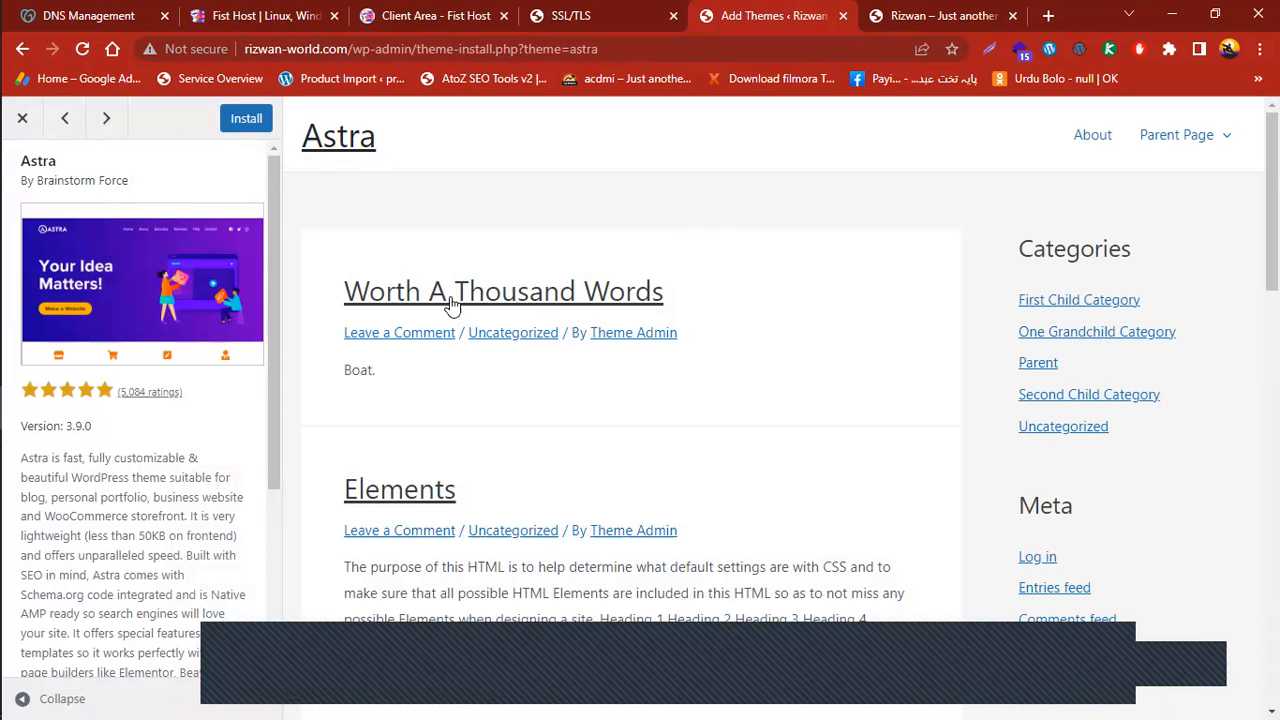
click(245, 121)
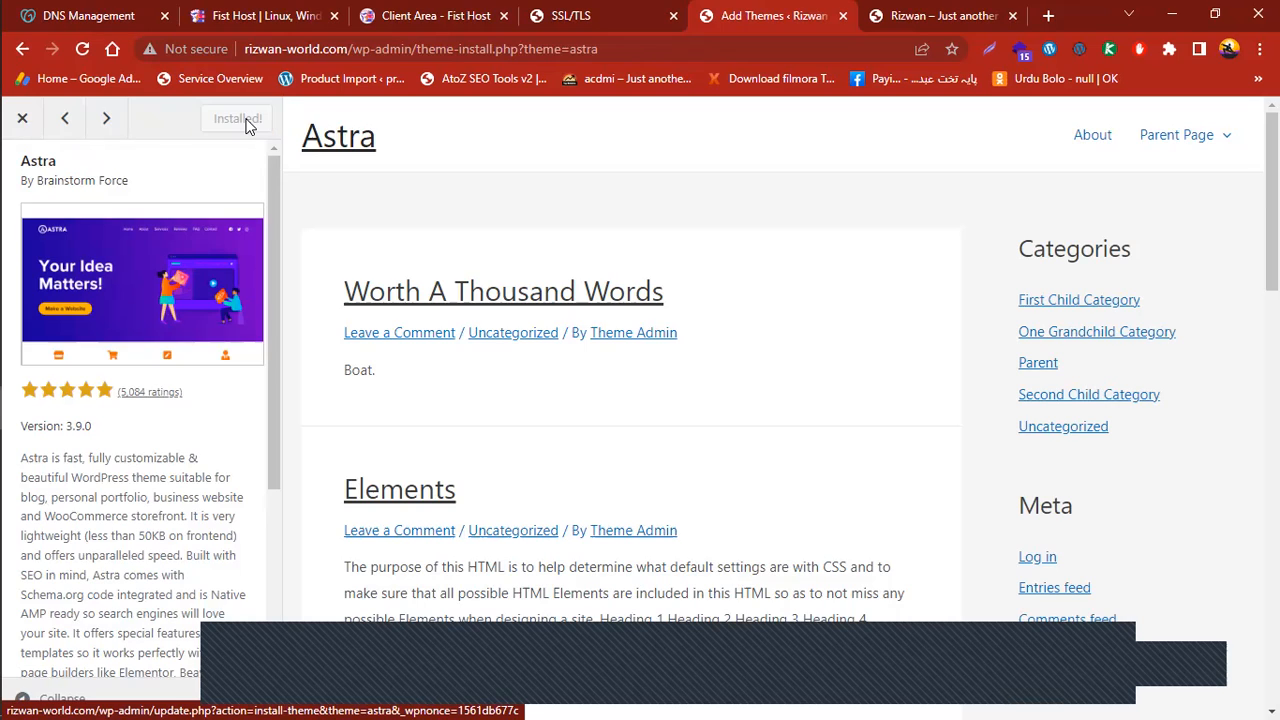
click(254, 118)
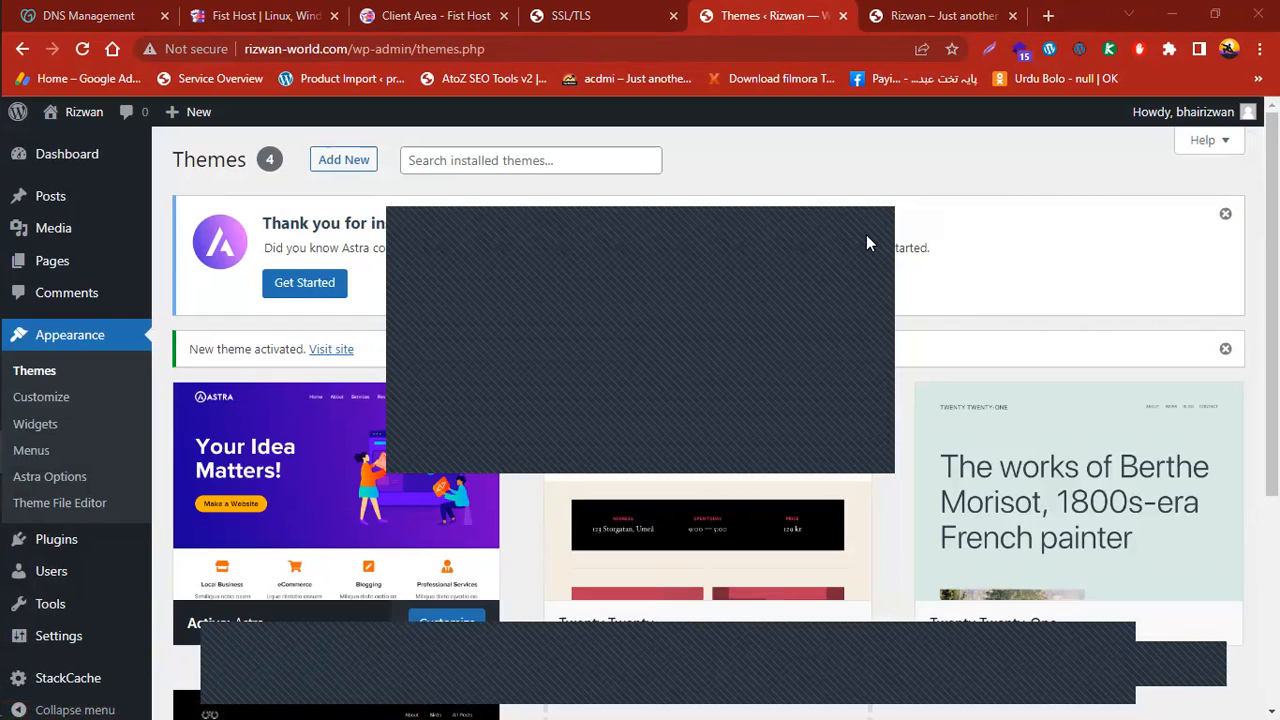
scroll(866, 234, down, 2)
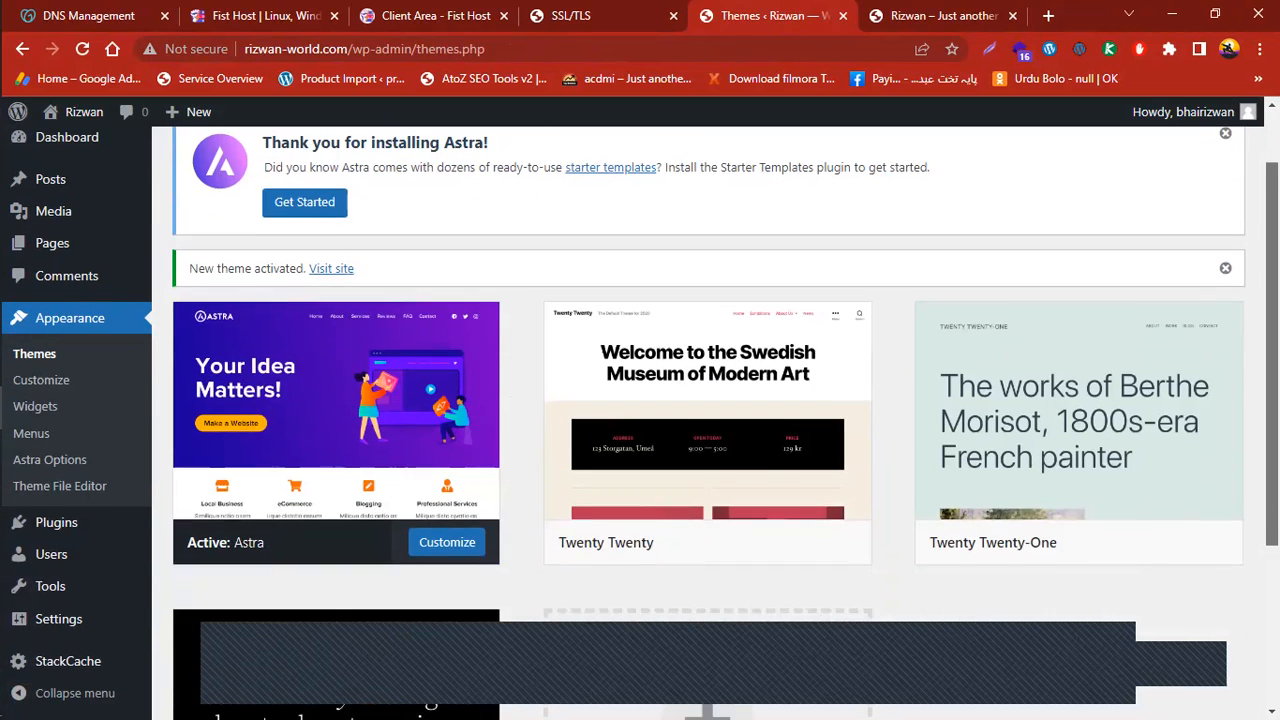
scroll(286, 449, up, 1)
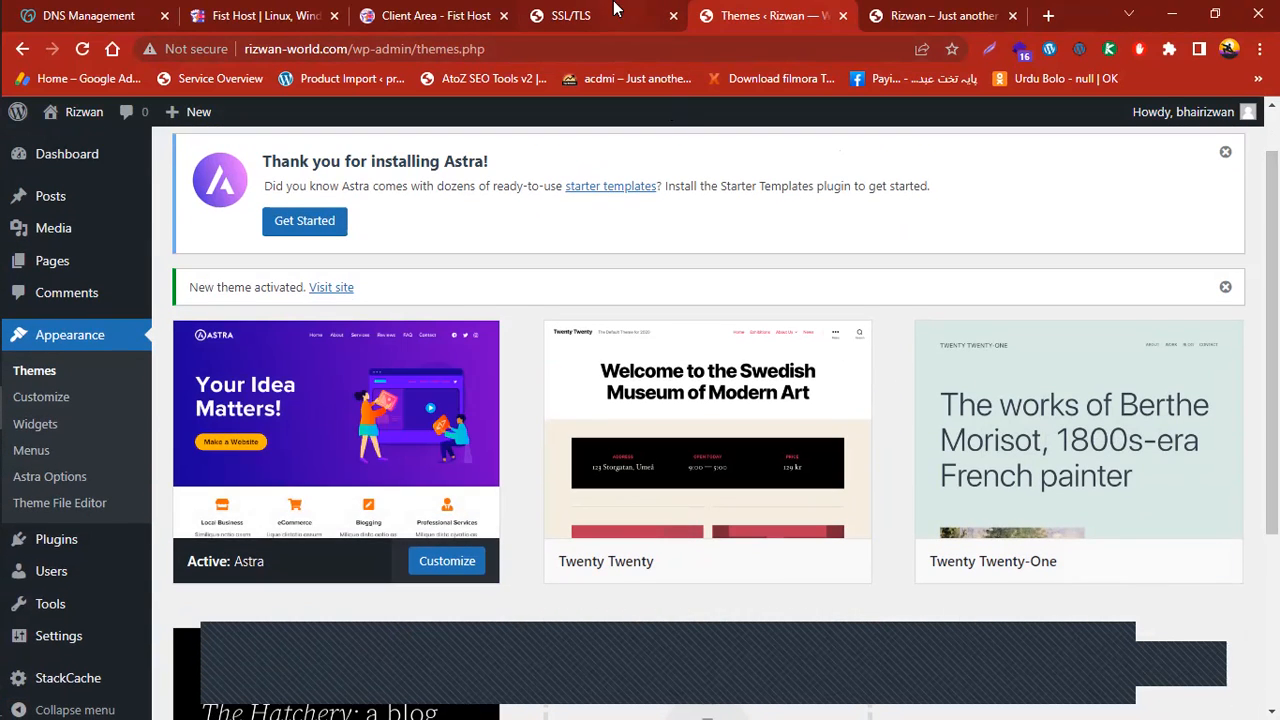
click(905, 14)
Reload the live site to view the Astra layout, then open a new browser tab
click(81, 55)
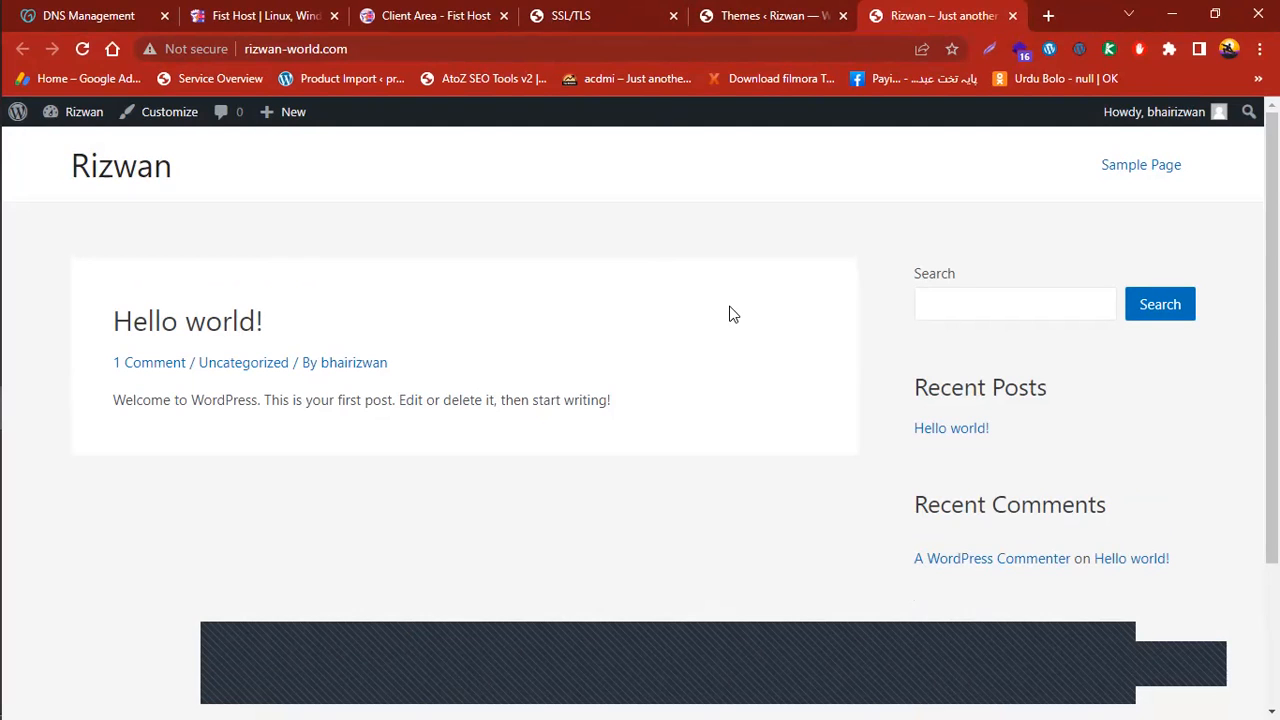
scroll(640, 400, down, 1)
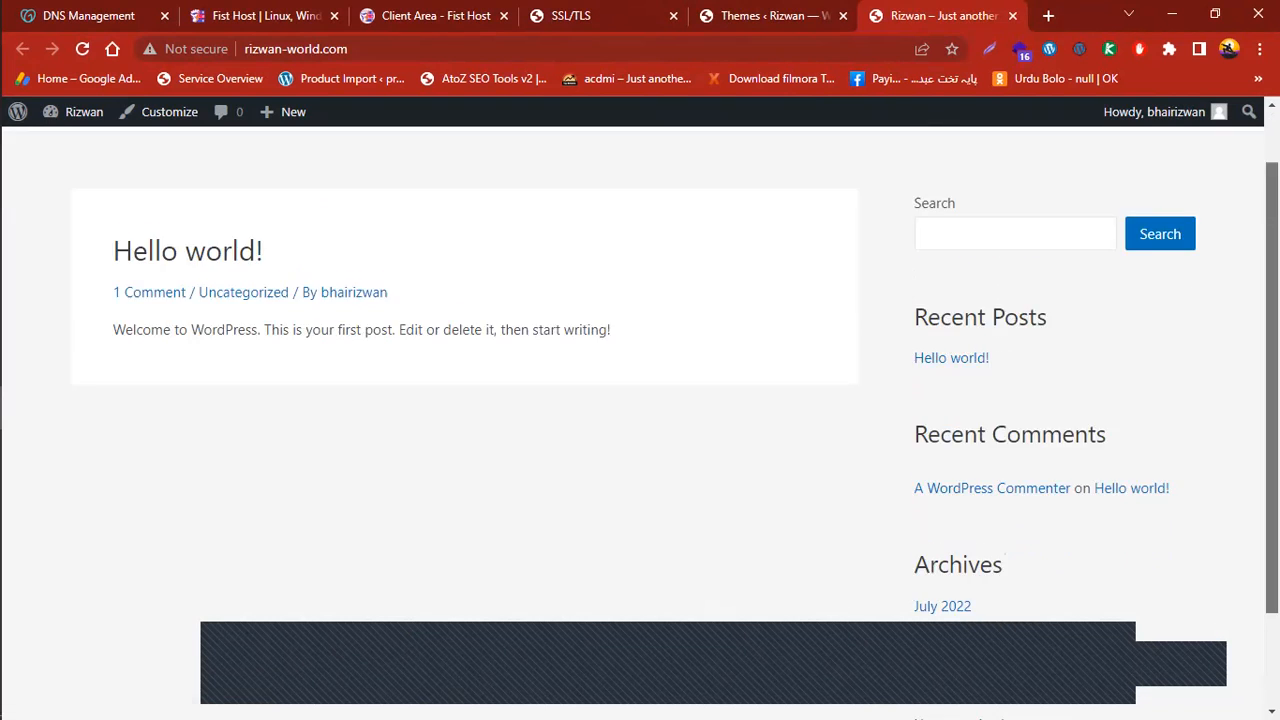
scroll(640, 400, up, 1)
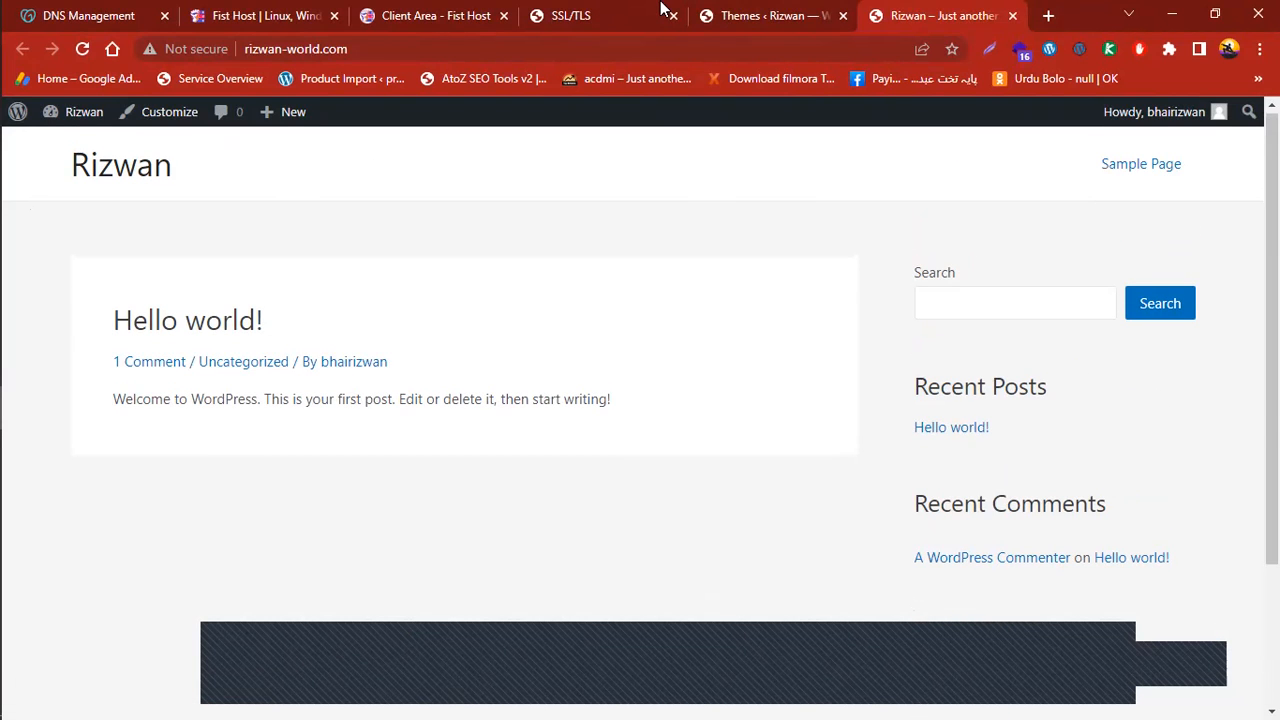
click(810, 15)
scroll(960, 500, up, 1)
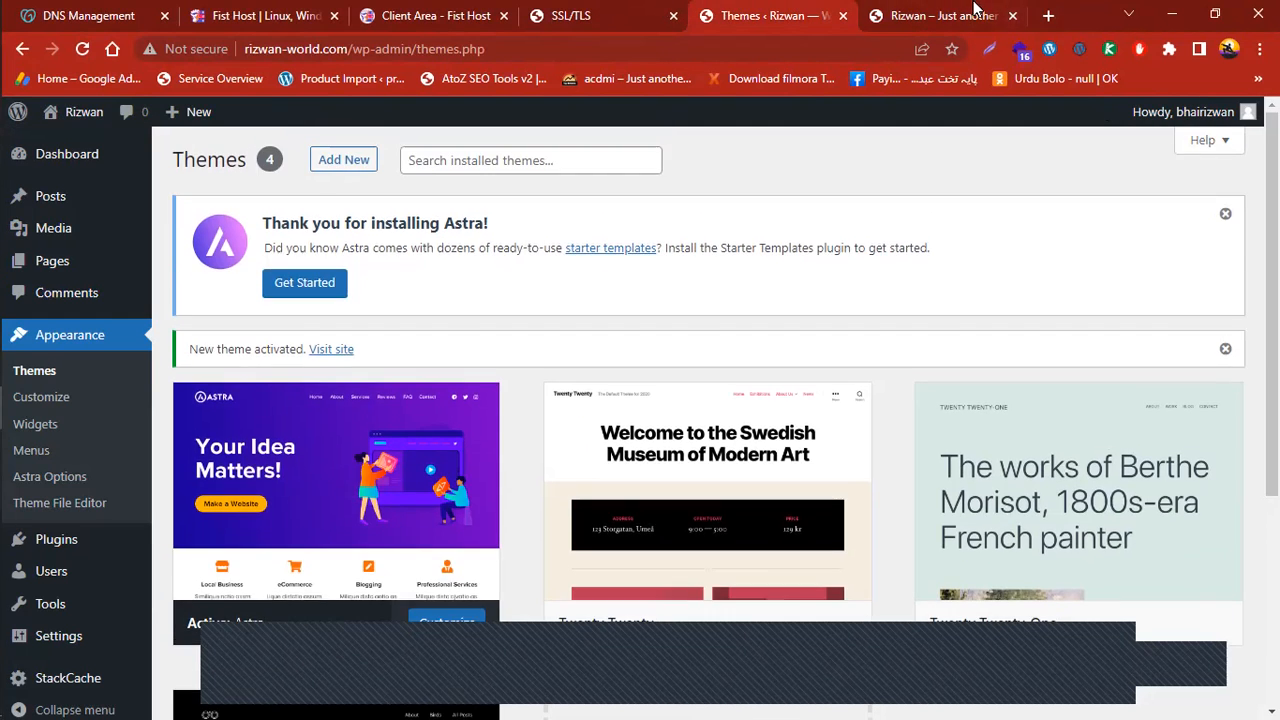
click(975, 15)
click(1048, 15)
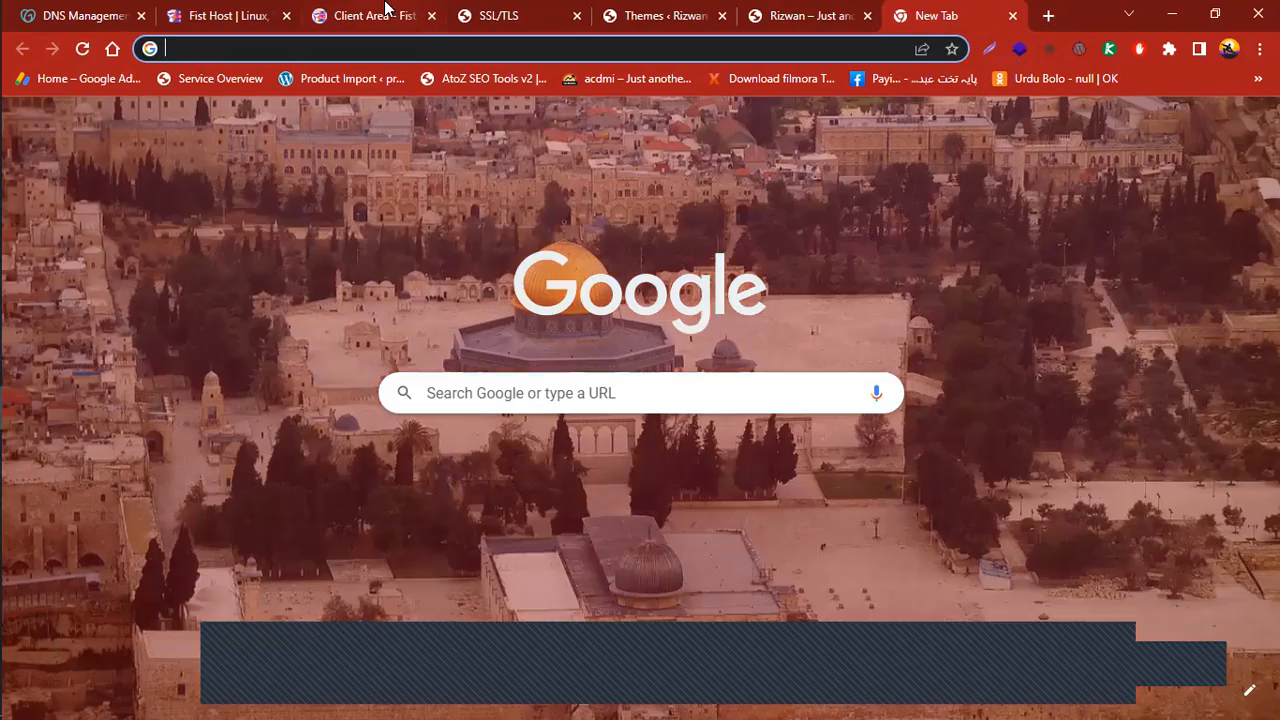
Search Google for 'sora tamplat' and open the Sora Templates result
click(525, 394)
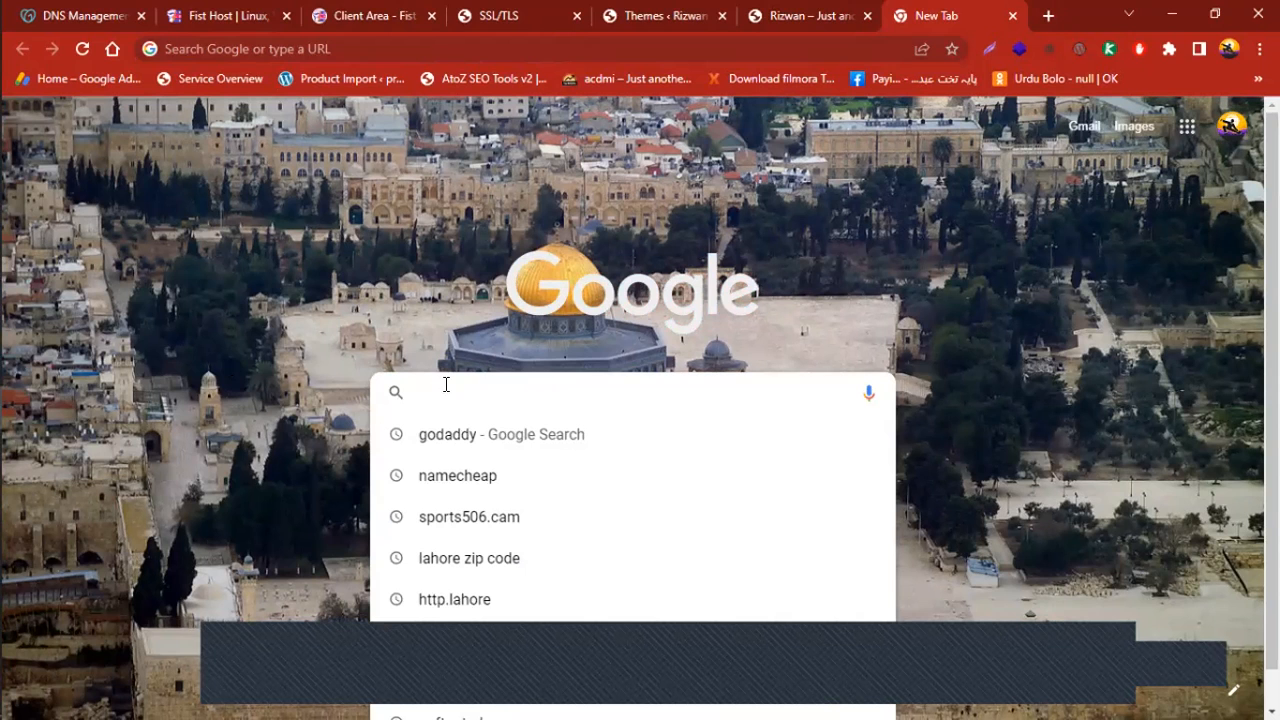
text(sora )
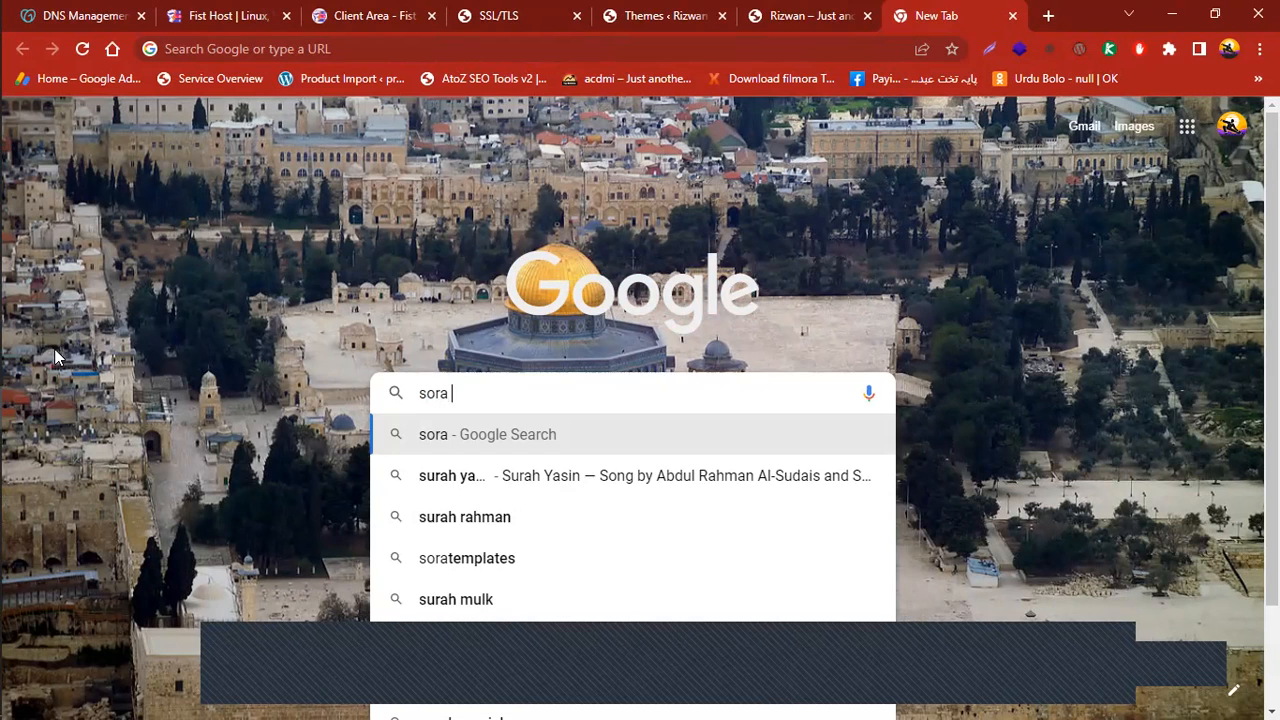
text(tampl)
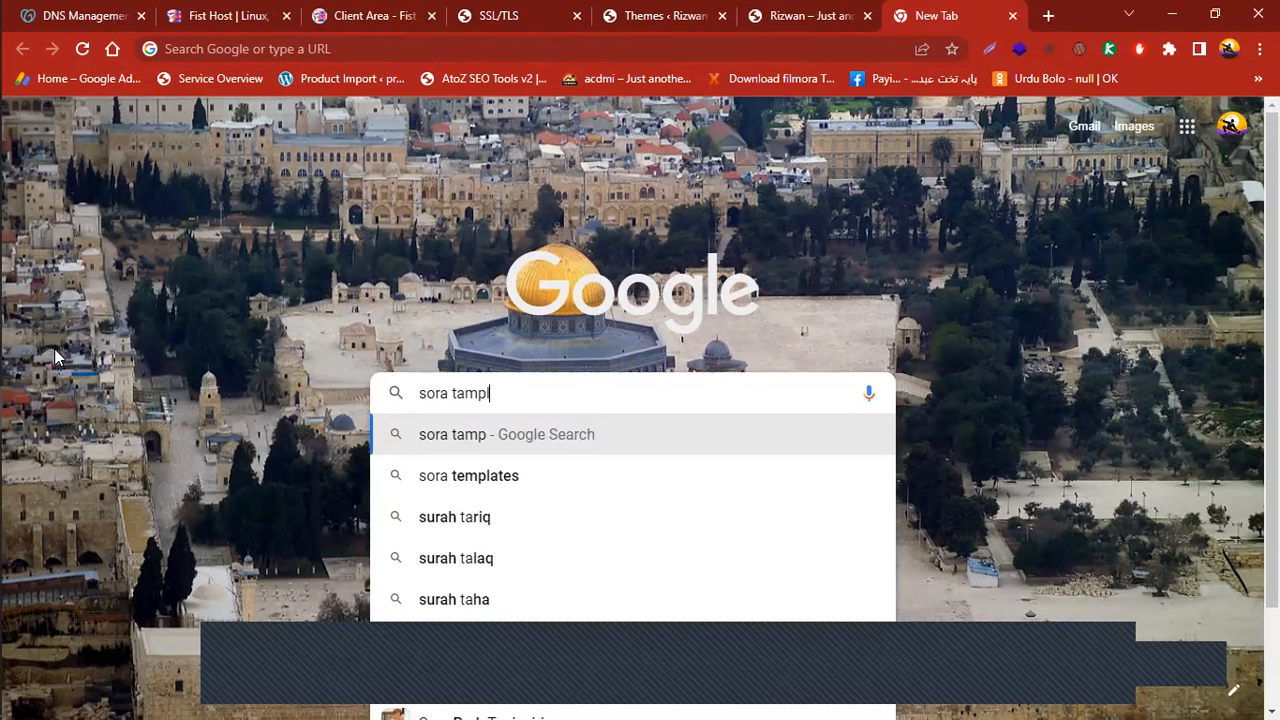
text(at)
key(Return)
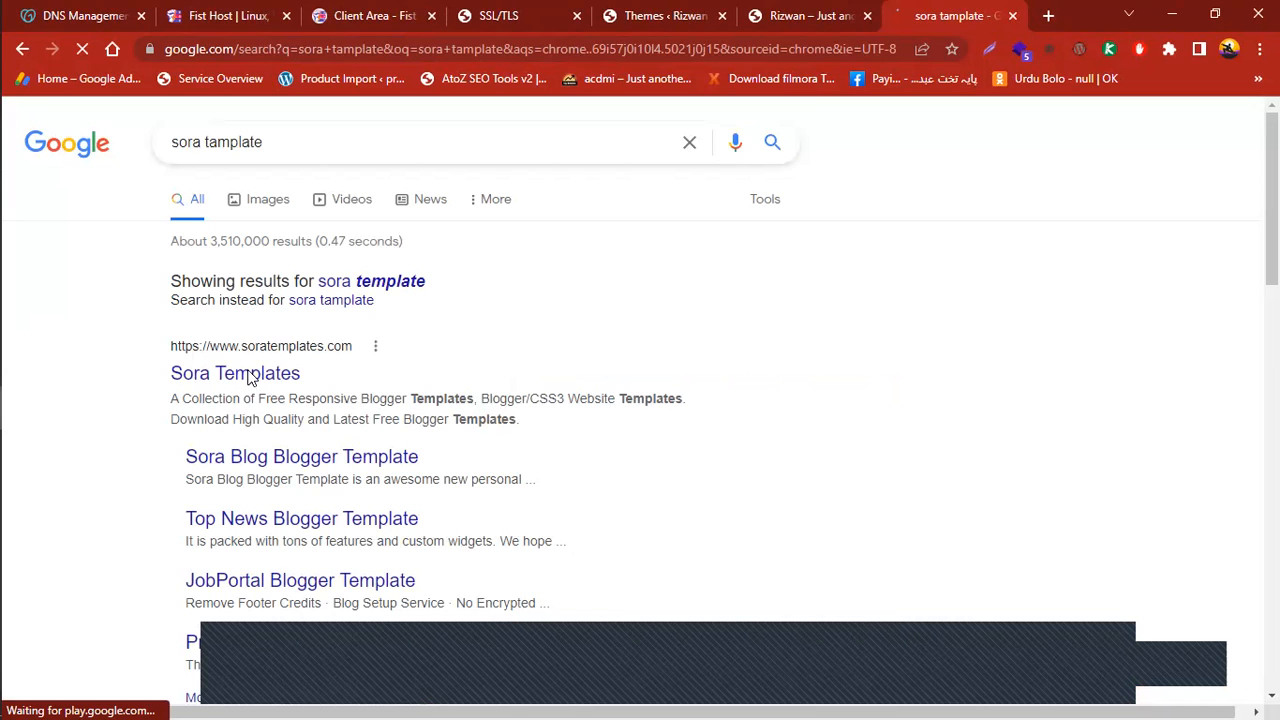
click(250, 375)
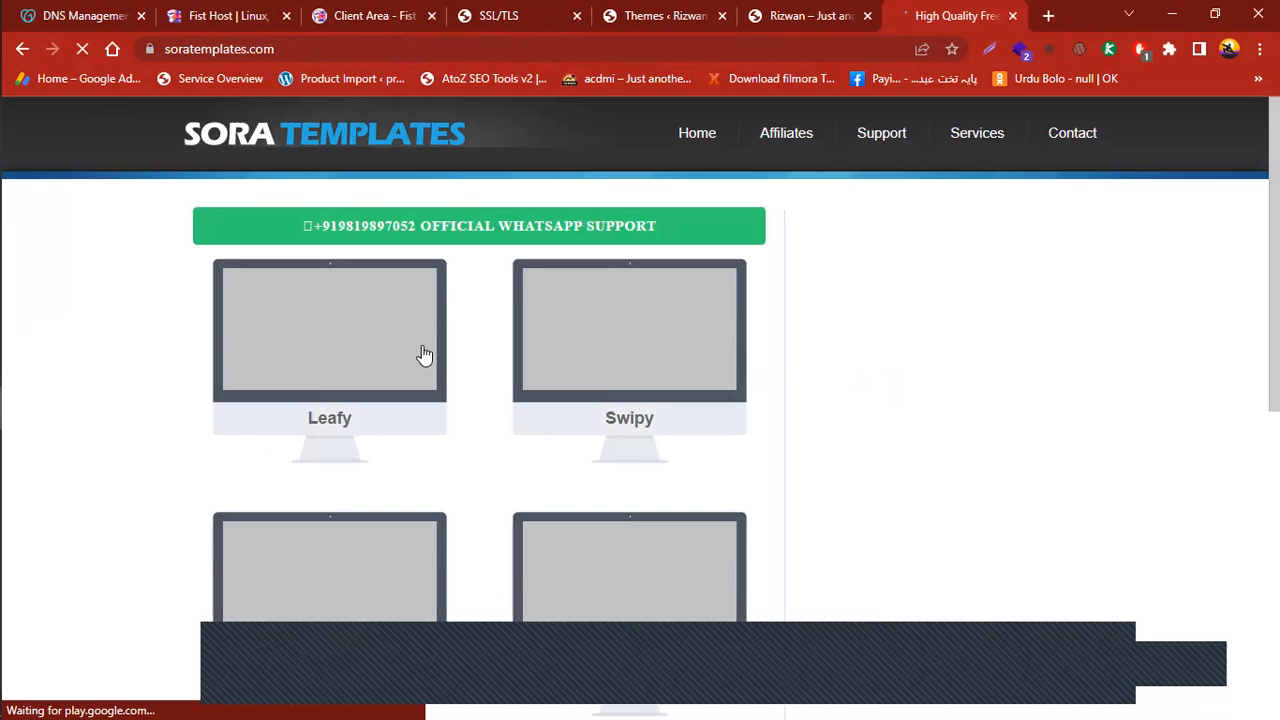
Scroll the Sora Templates Blogger catalogue down to the Medium UI card and open it
scroll(624, 259, down, 4)
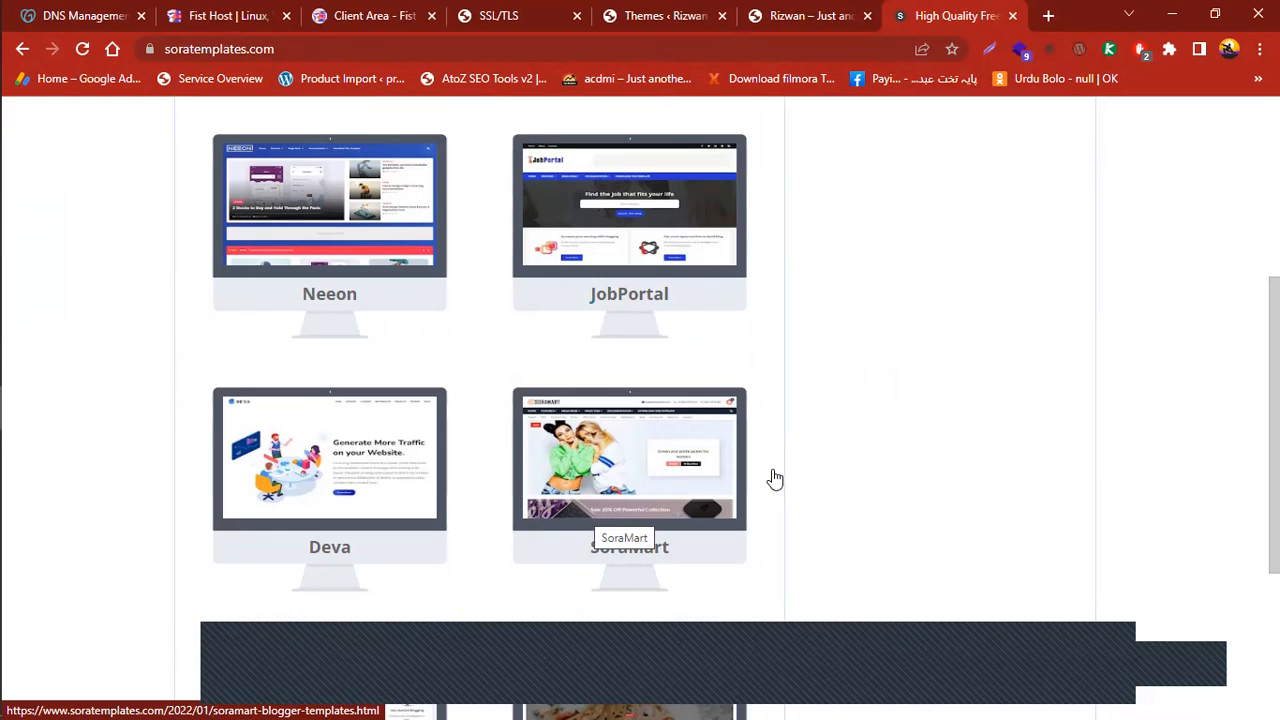
scroll(1060, 554, down, 2)
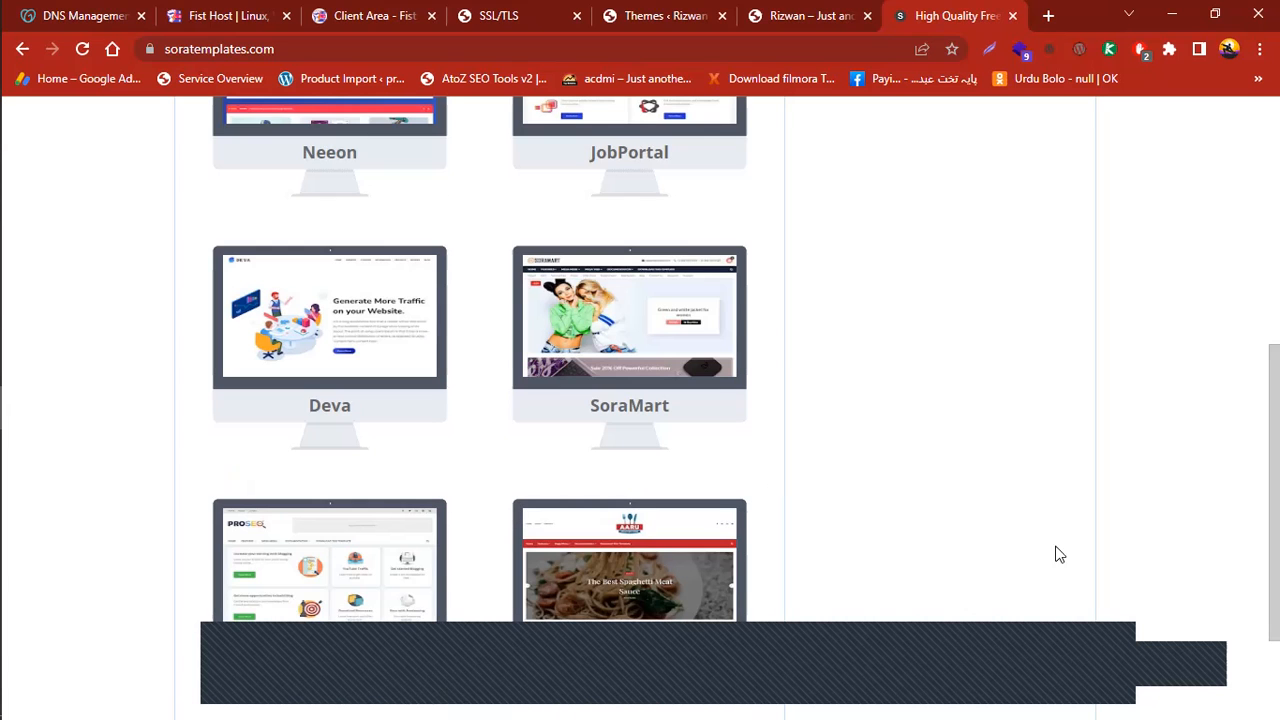
scroll(620, 585, down, 2)
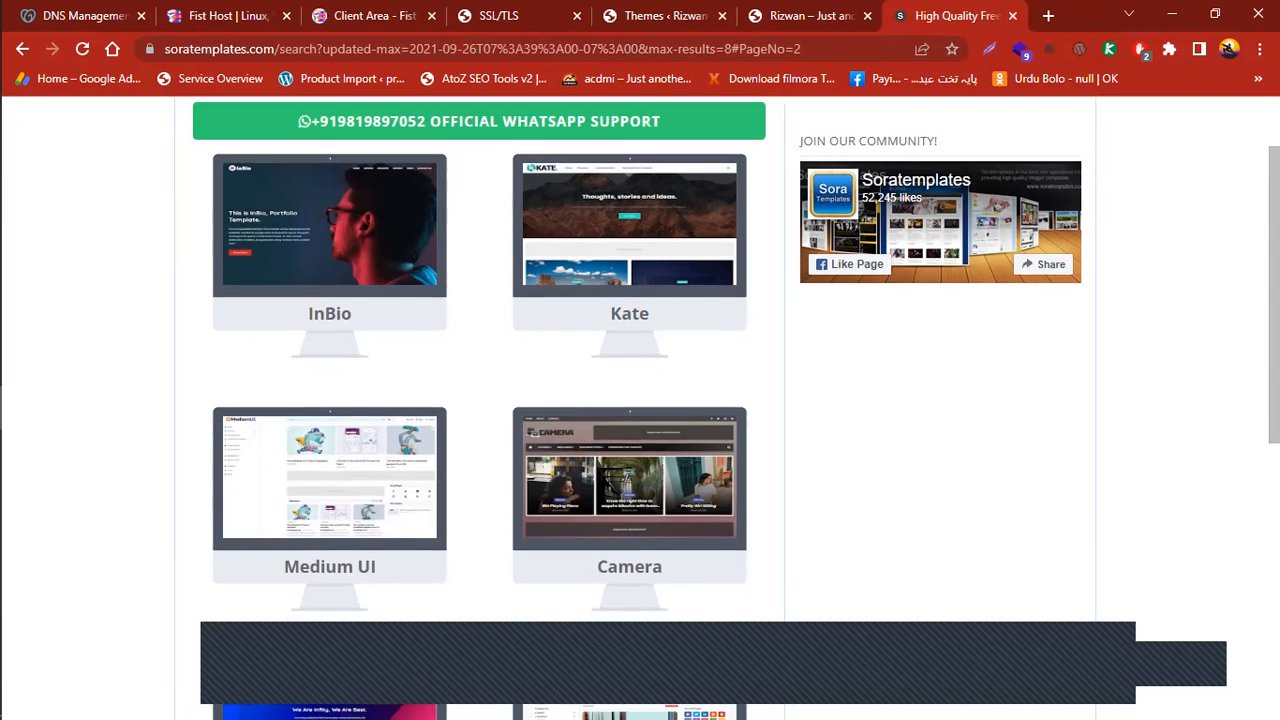
scroll(630, 594, down, 1)
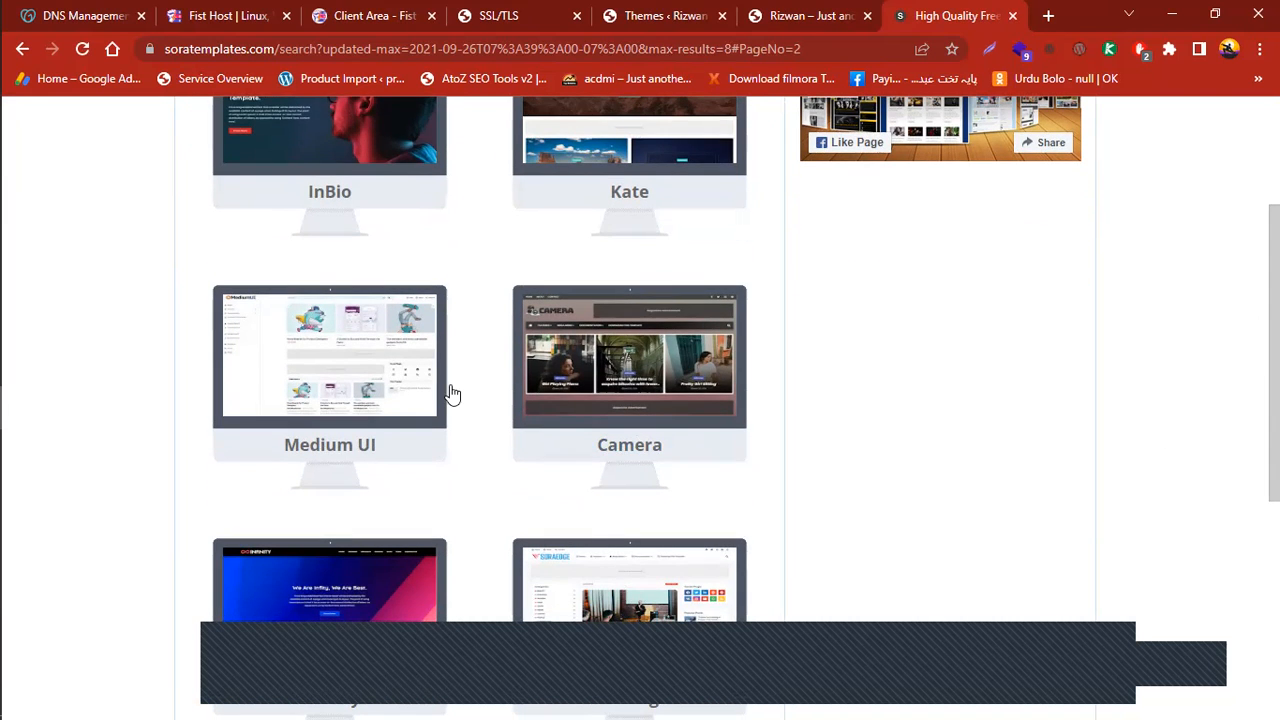
scroll(630, 400, down, 2)
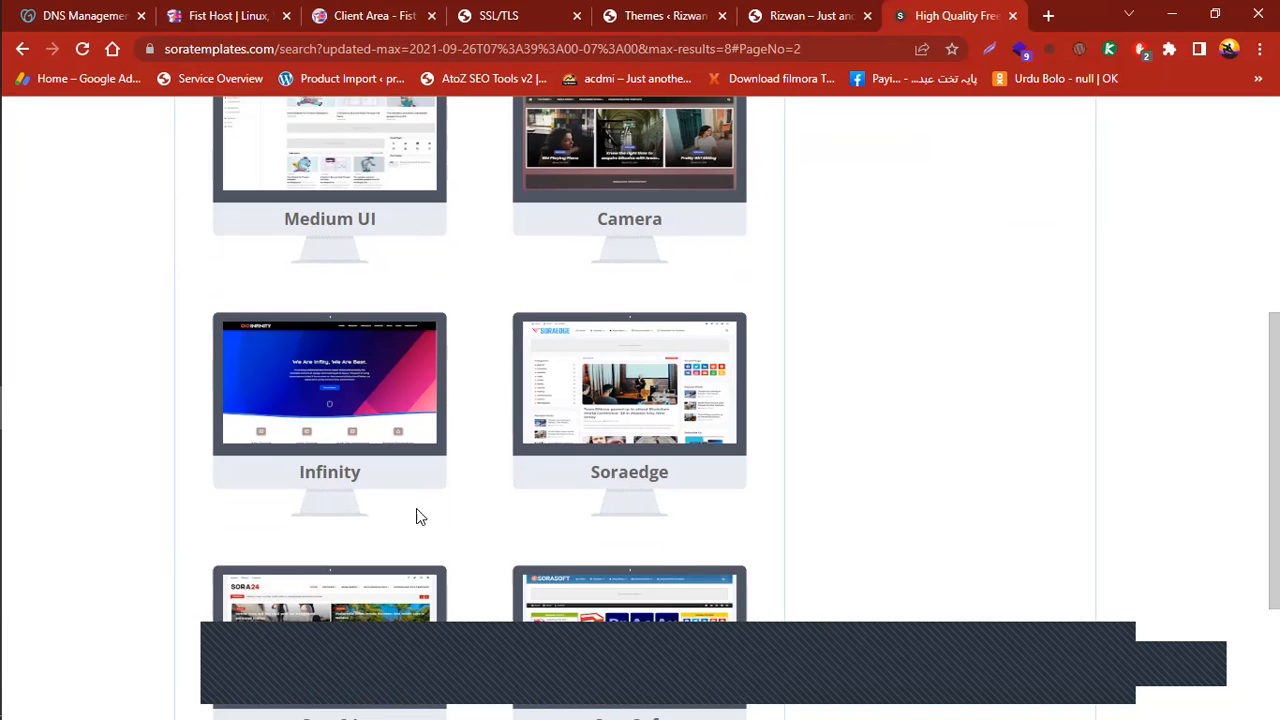
scroll(630, 400, down, 2)
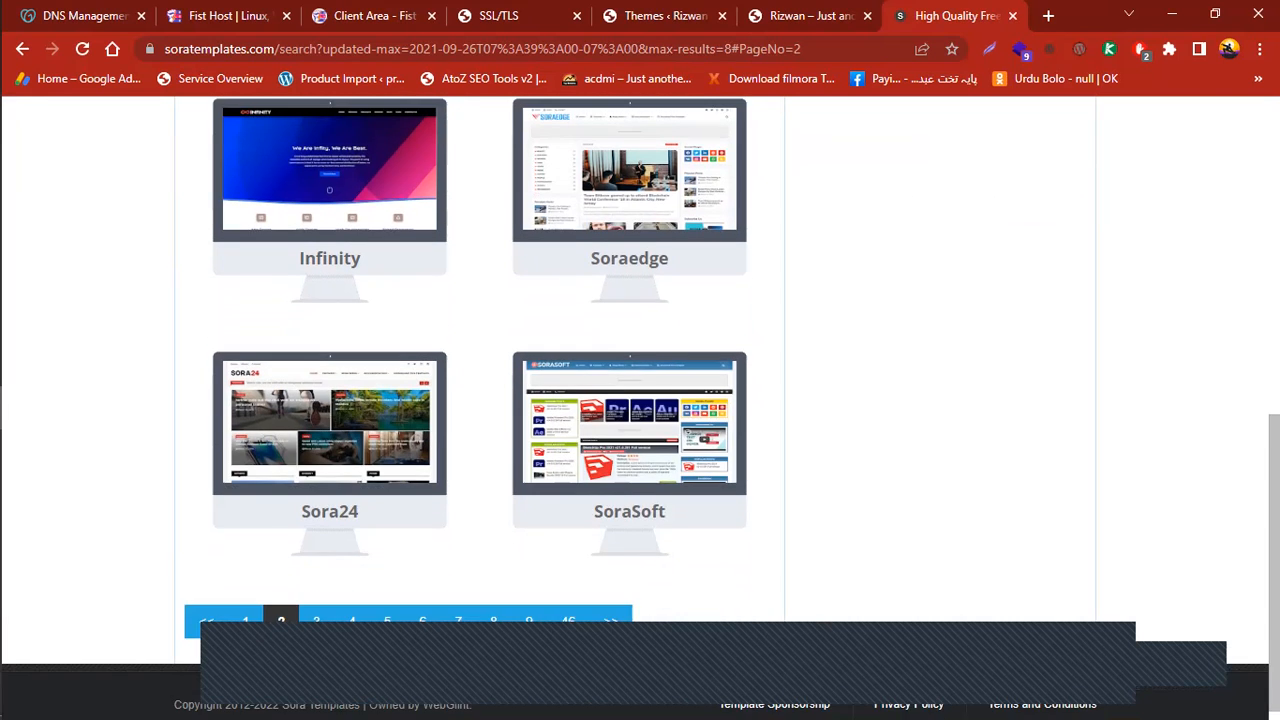
scroll(1143, 363, up, 3)
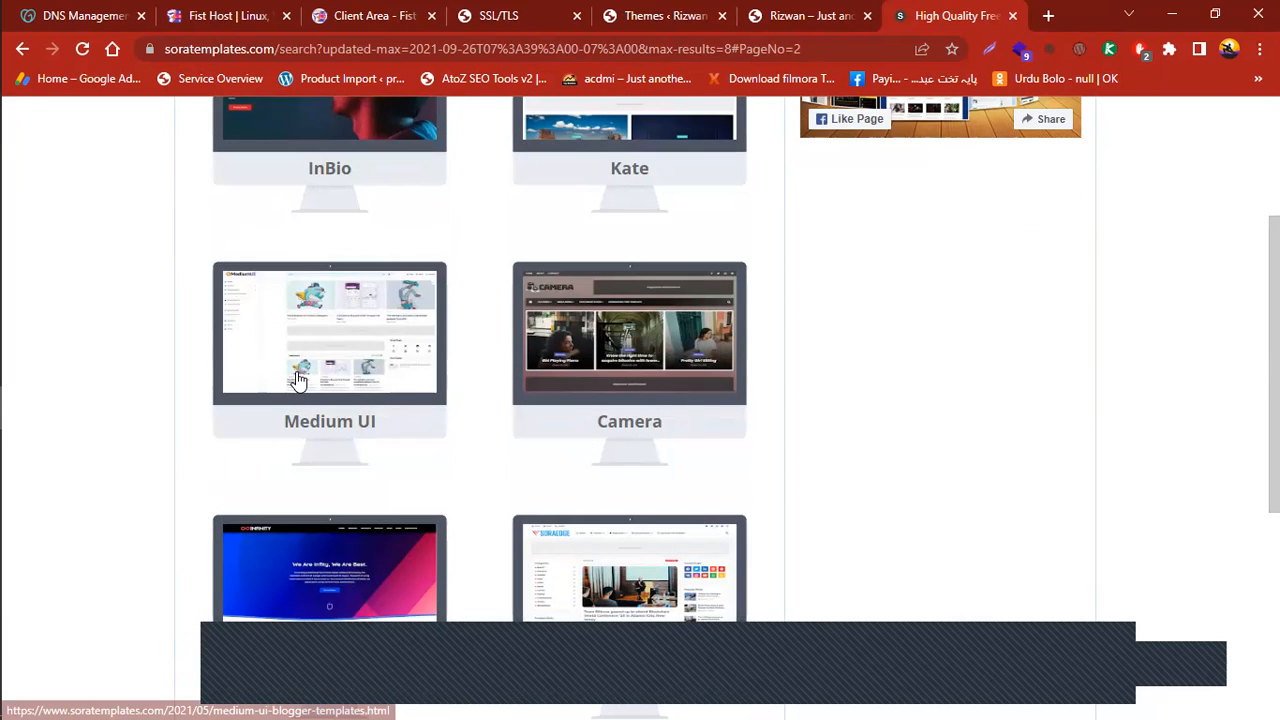
click(298, 380)
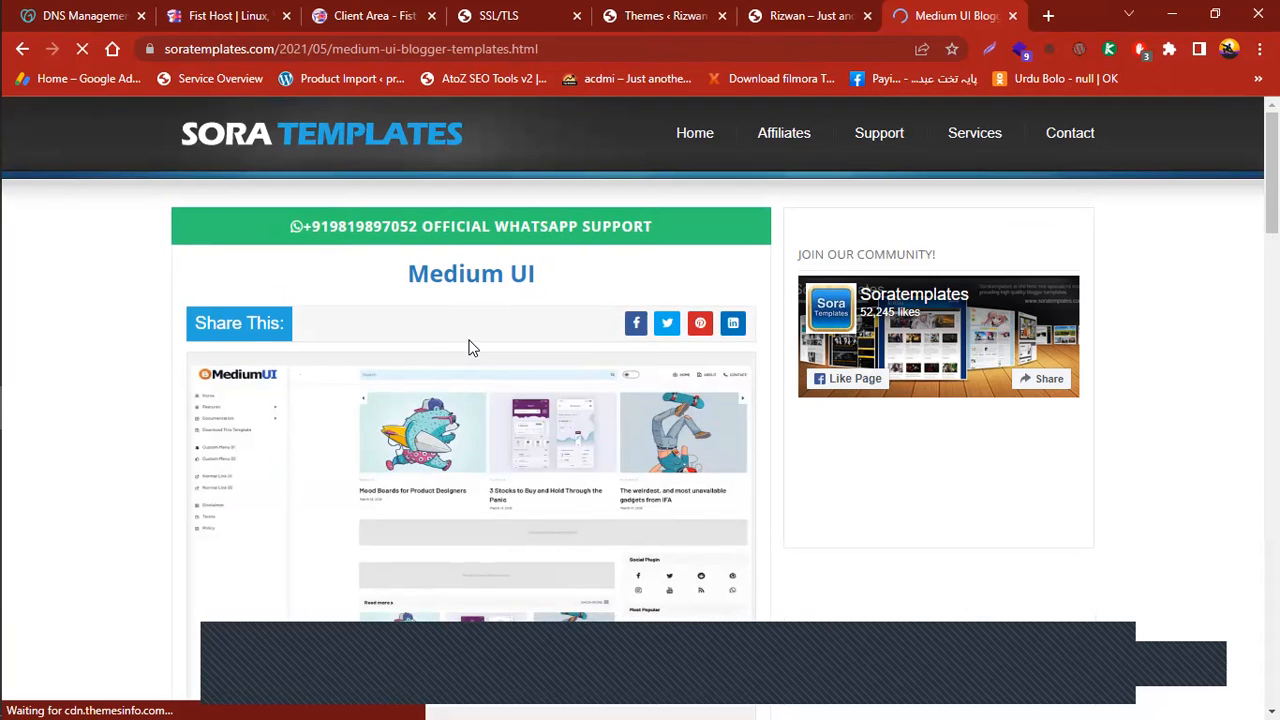
Compare Medium UI's Free, $12.95 Premium and $29.95 Extended versions, then launch the live demo
scroll(1080, 411, down, 8)
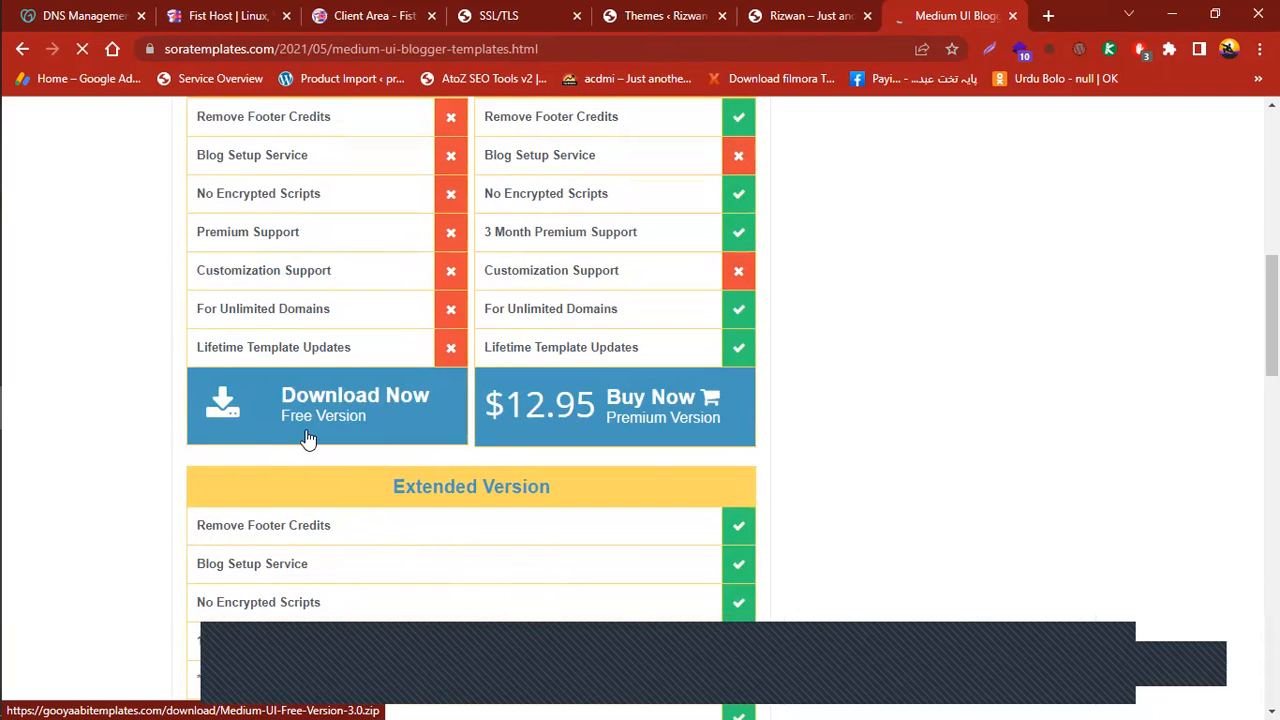
scroll(314, 222, up, 2)
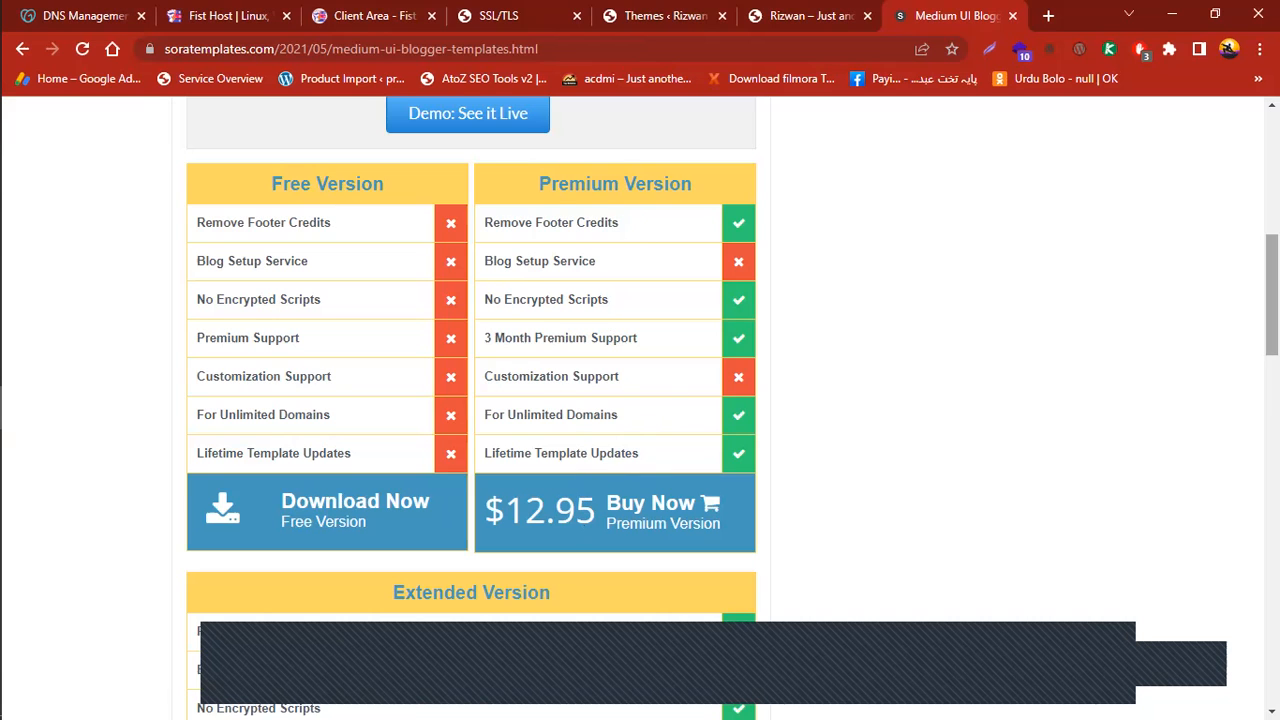
scroll(474, 414, down, 4)
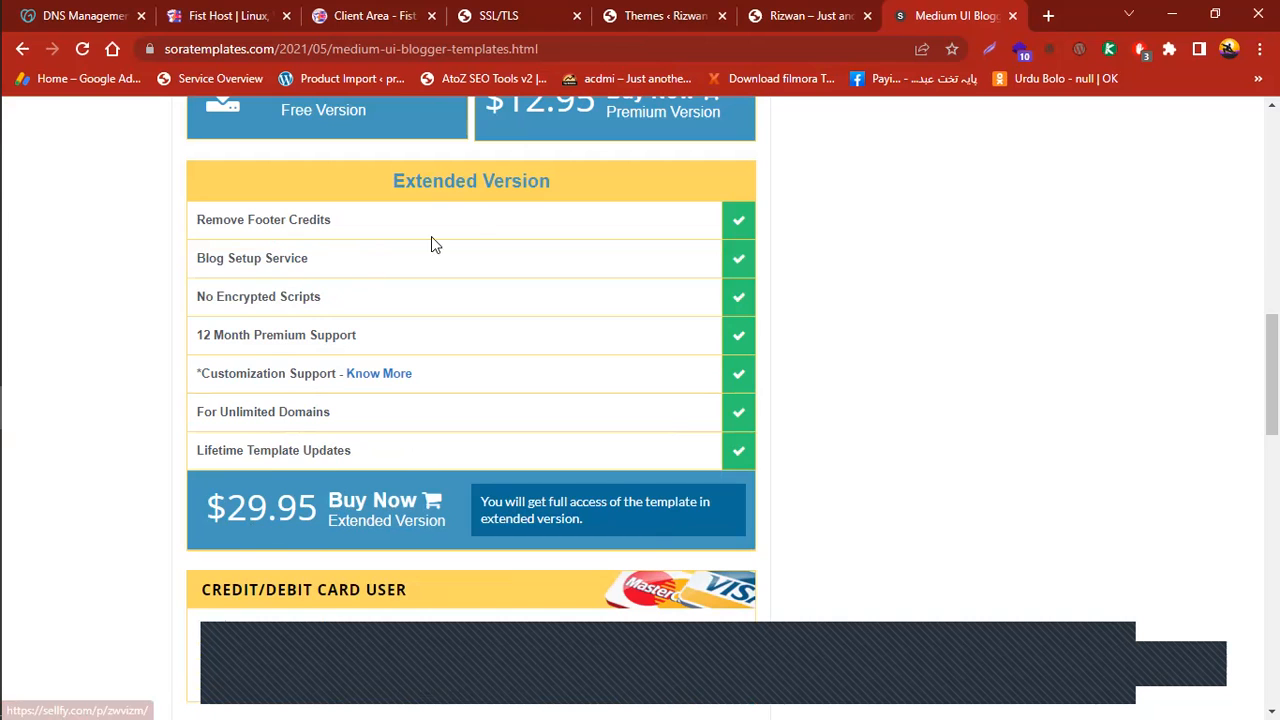
scroll(431, 243, up, 3)
scroll(443, 277, up, 2)
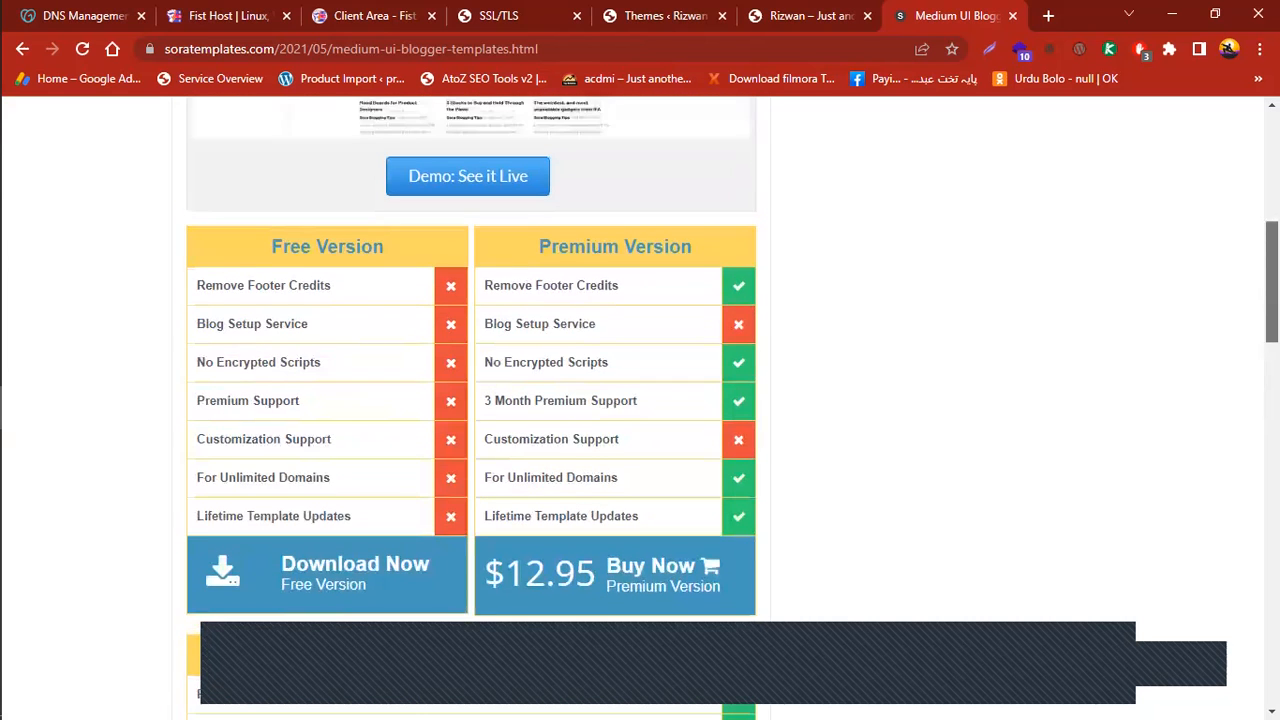
click(440, 205)
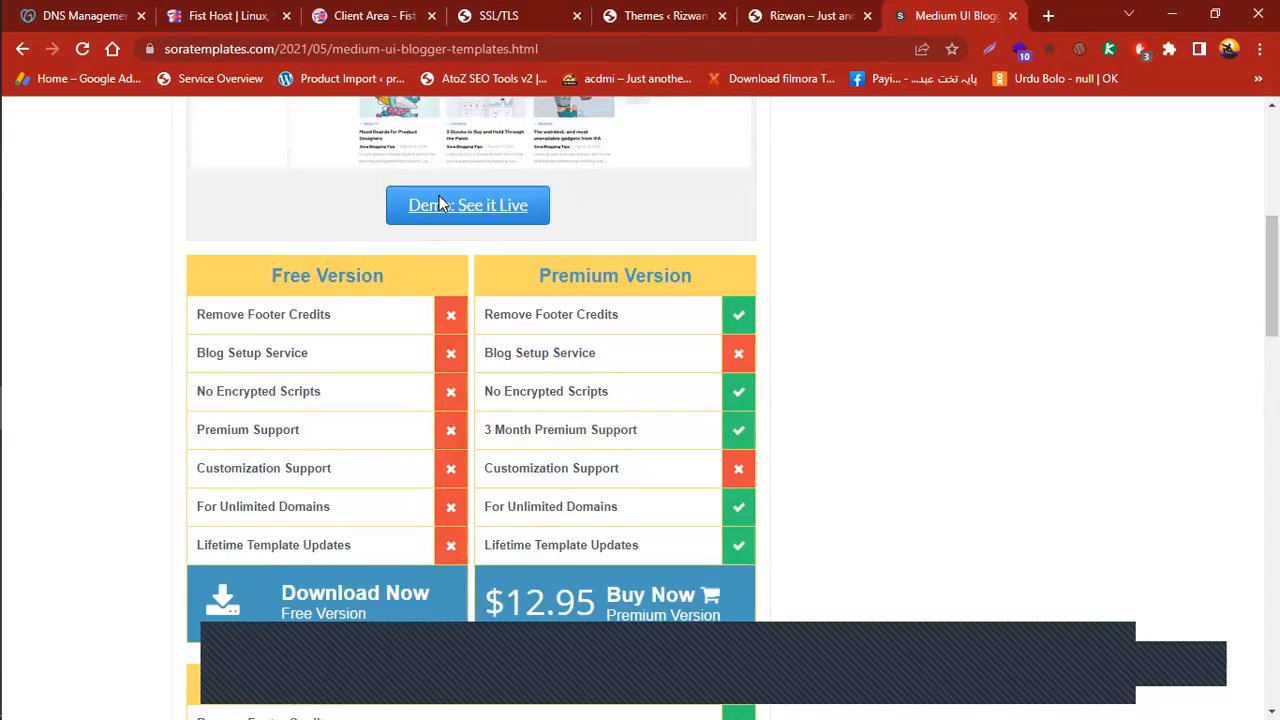
click(805, 16)
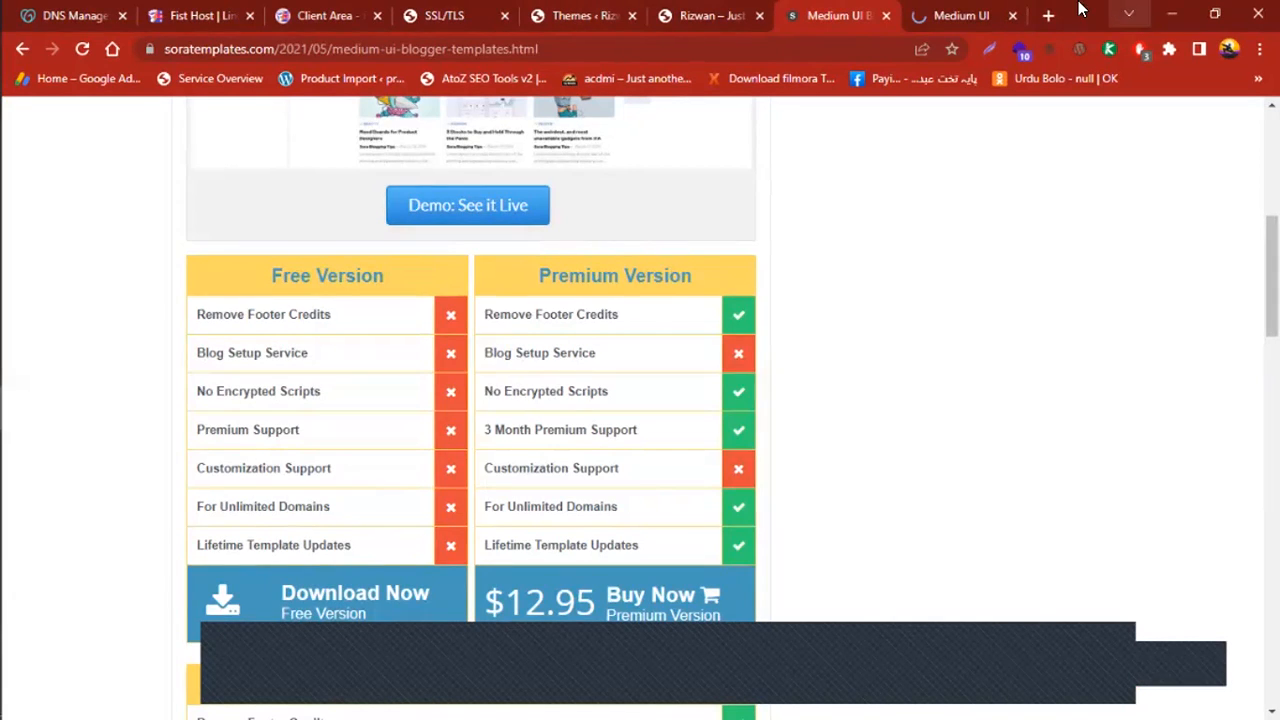
Browse the Medium UI demo blog's featured post, latest posts and sidebar widgets
click(958, 16)
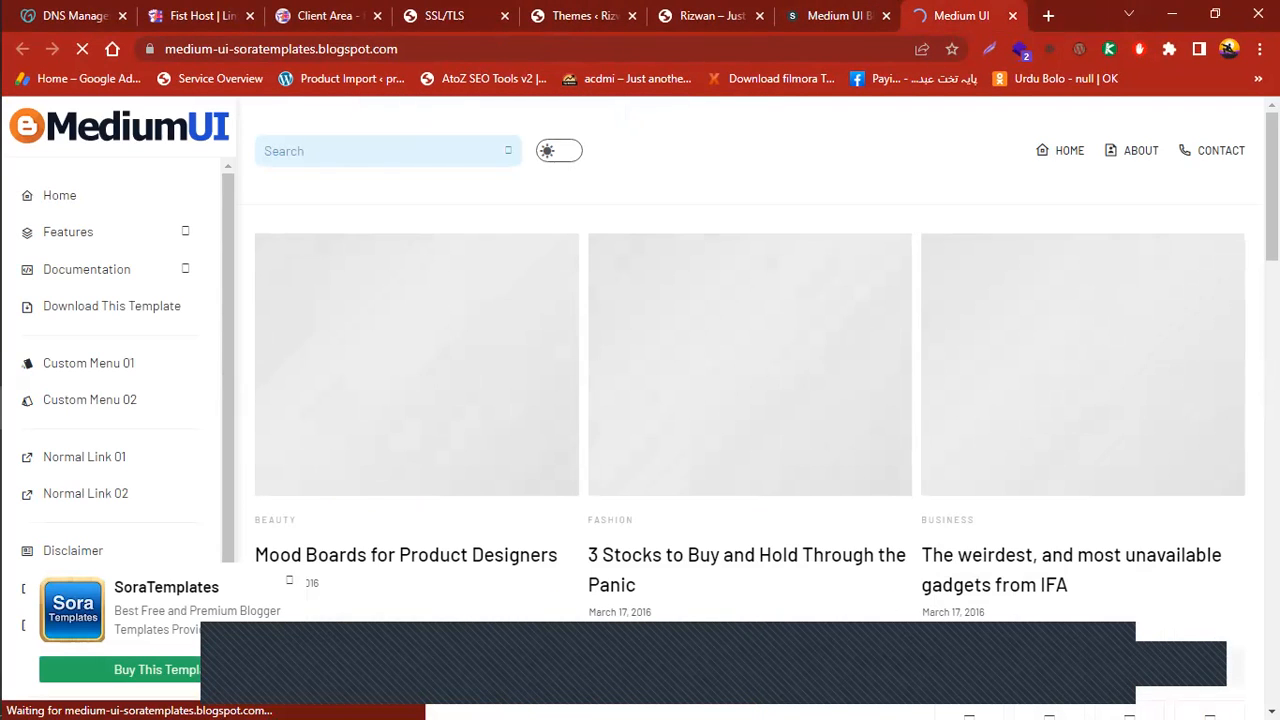
scroll(568, 552, down, 1)
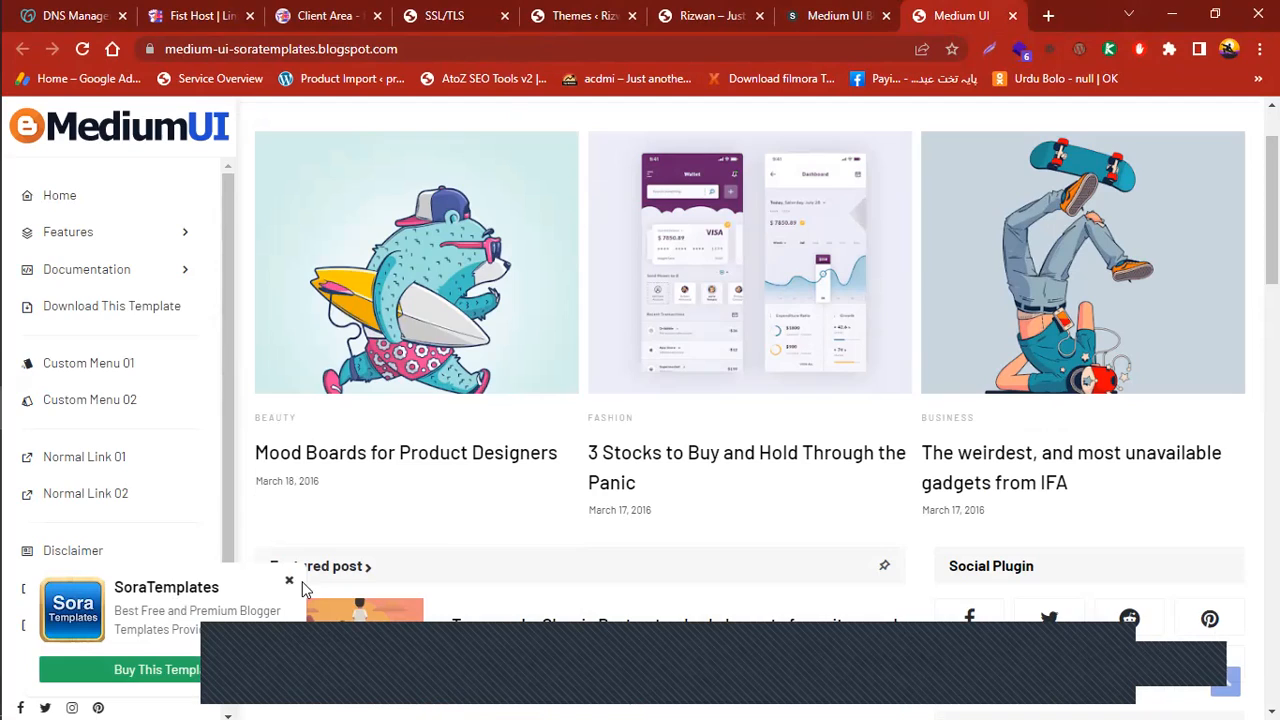
scroll(1226, 452, up, 1)
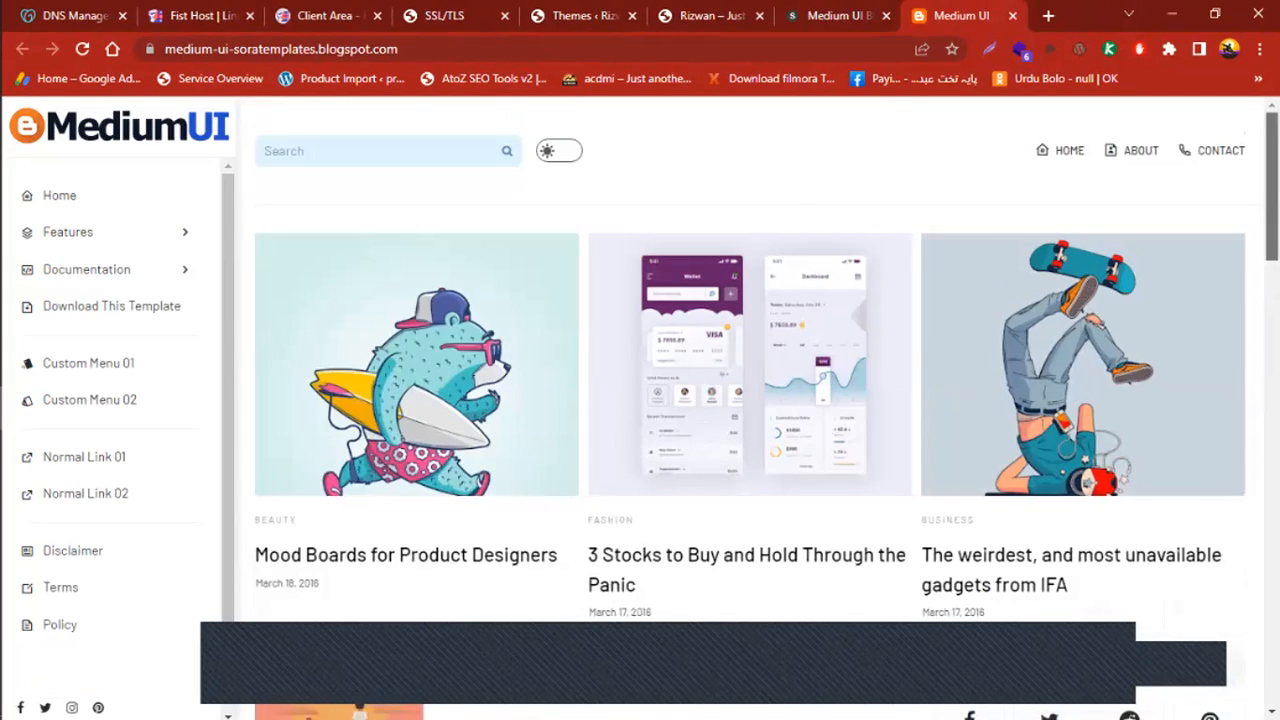
scroll(1226, 452, down, 10)
scroll(166, 237, up, 10)
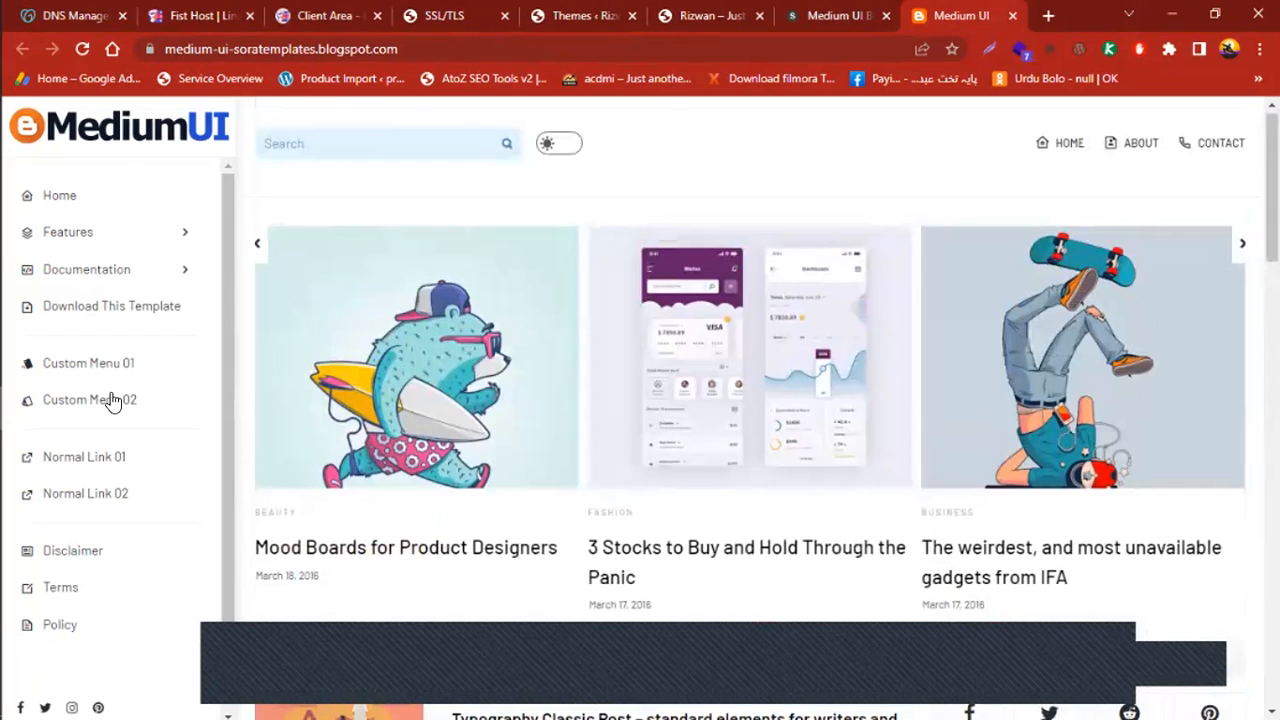
scroll(1229, 414, down, 2)
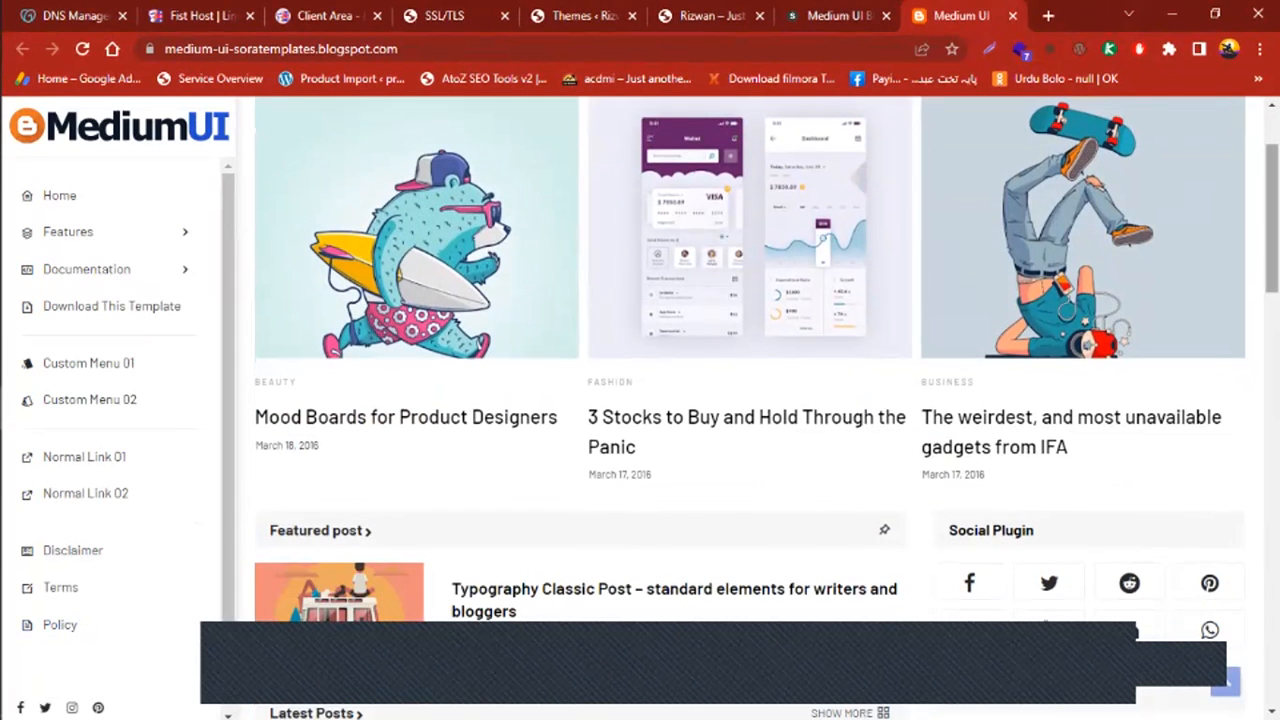
scroll(1229, 414, up, 2)
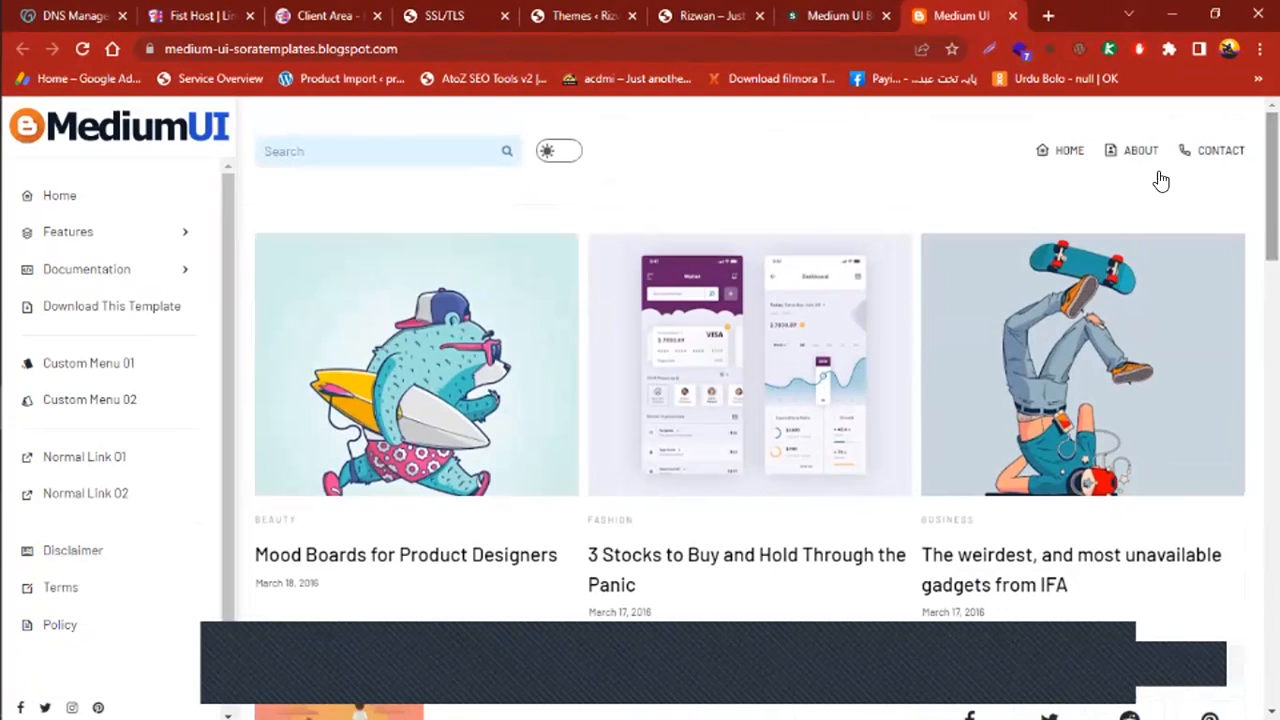
scroll(1095, 158, down, 10)
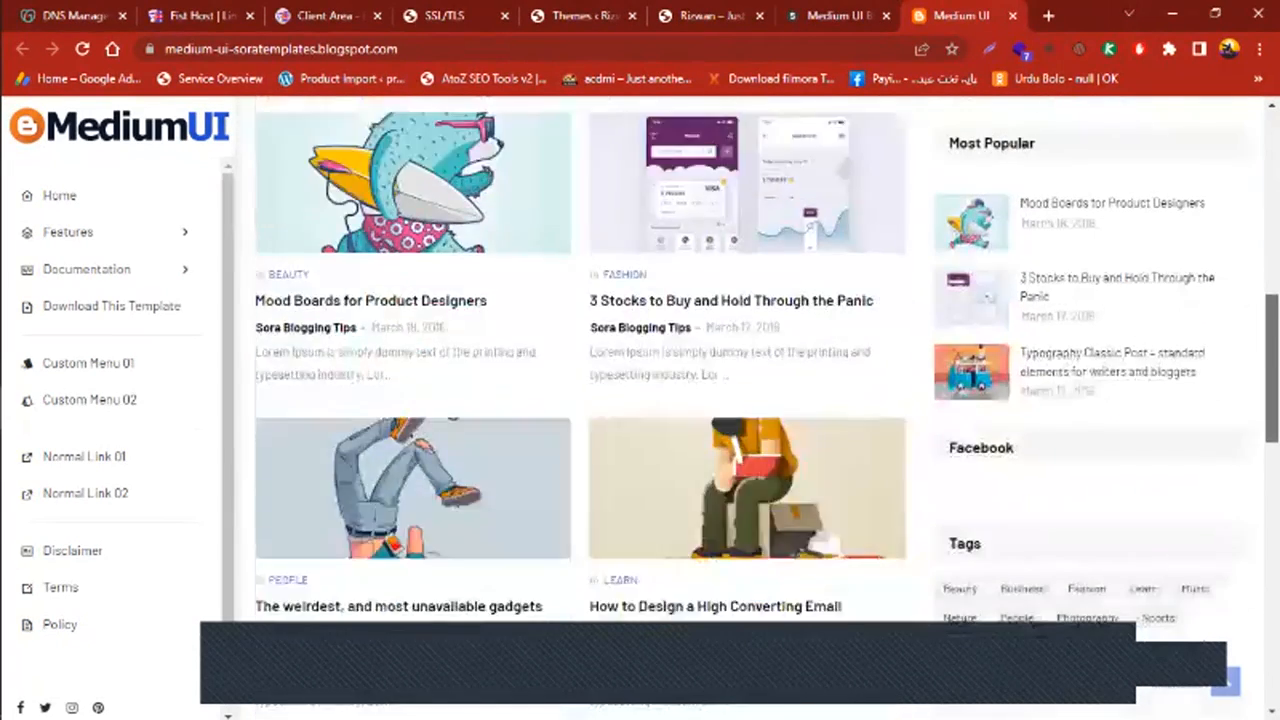
scroll(580, 400, down, 3)
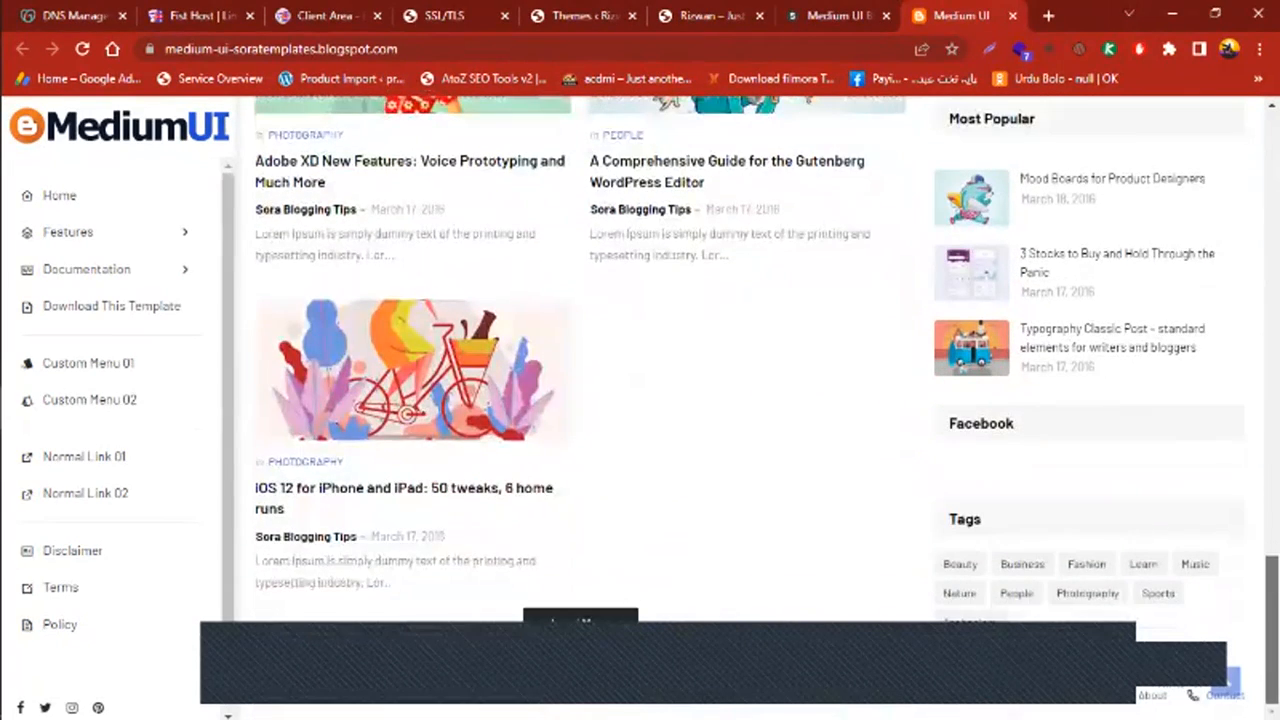
scroll(640, 400, up, 12)
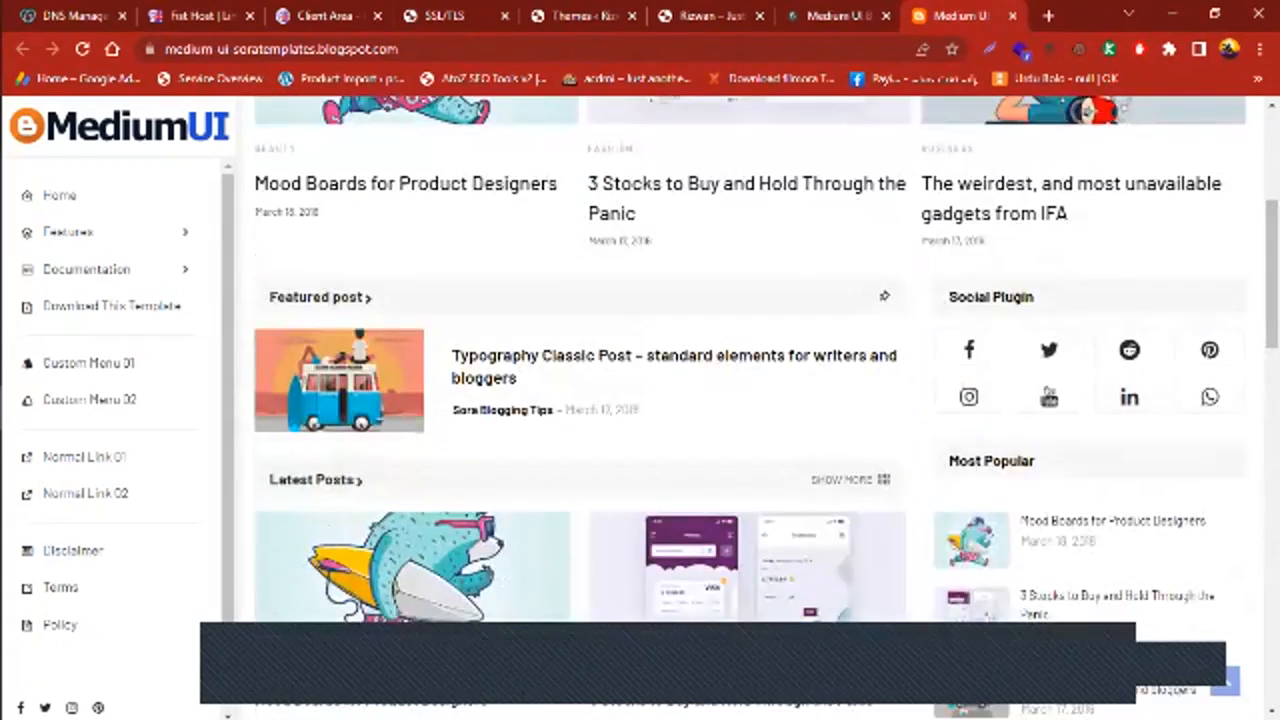
scroll(640, 400, up, 2)
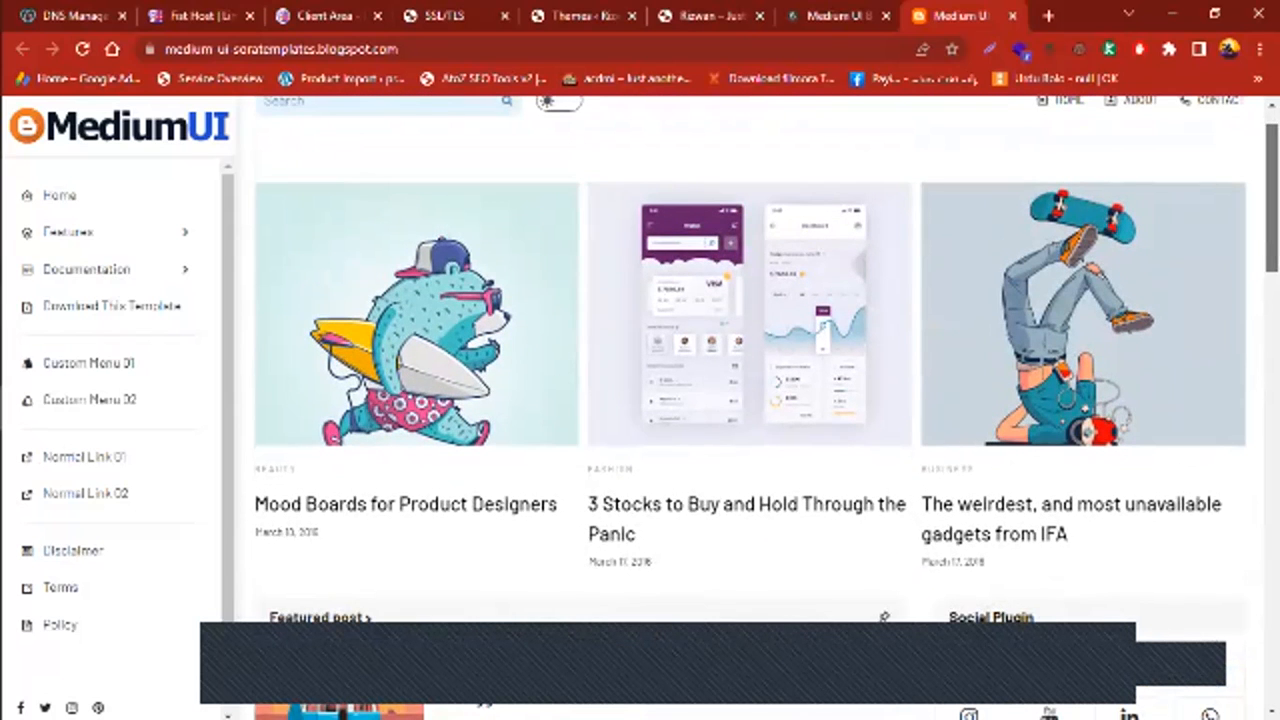
scroll(1020, 187, up, 1)
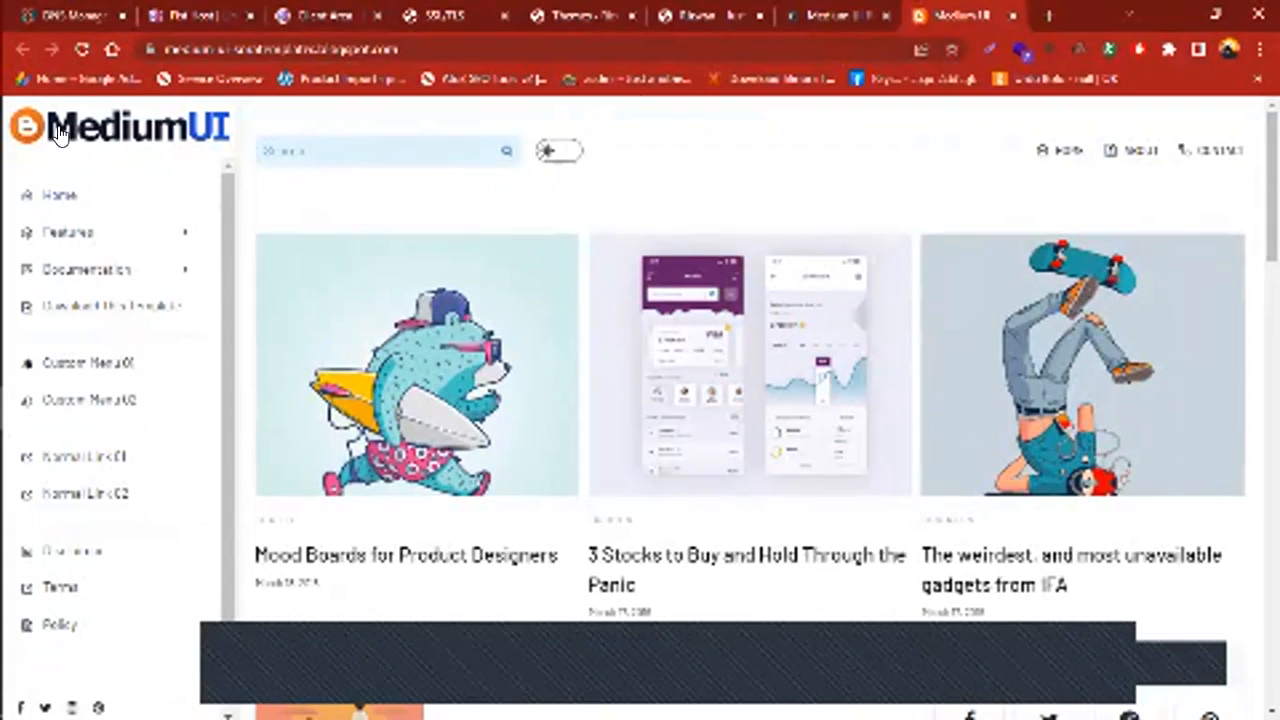
scroll(1020, 187, down, 2)
scroll(750, 400, down, 5)
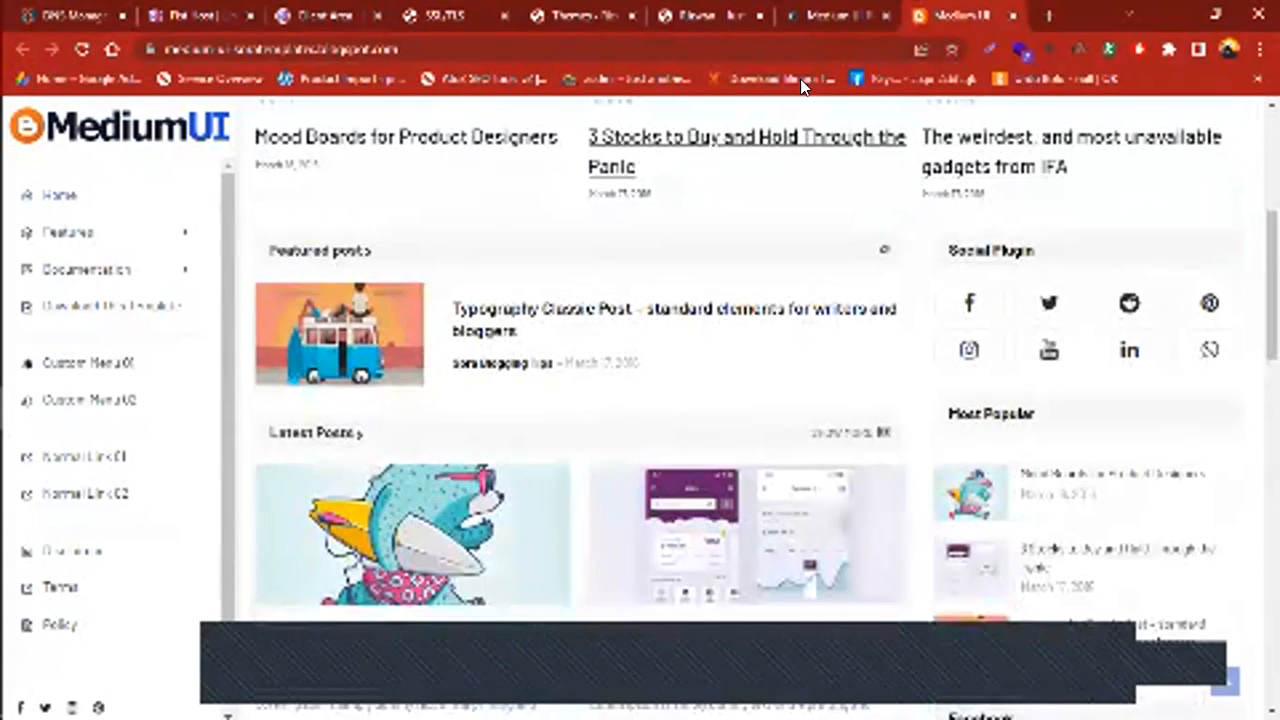
Glance back at the Medium UI pricing page, then return to the demo blog
click(888, 5)
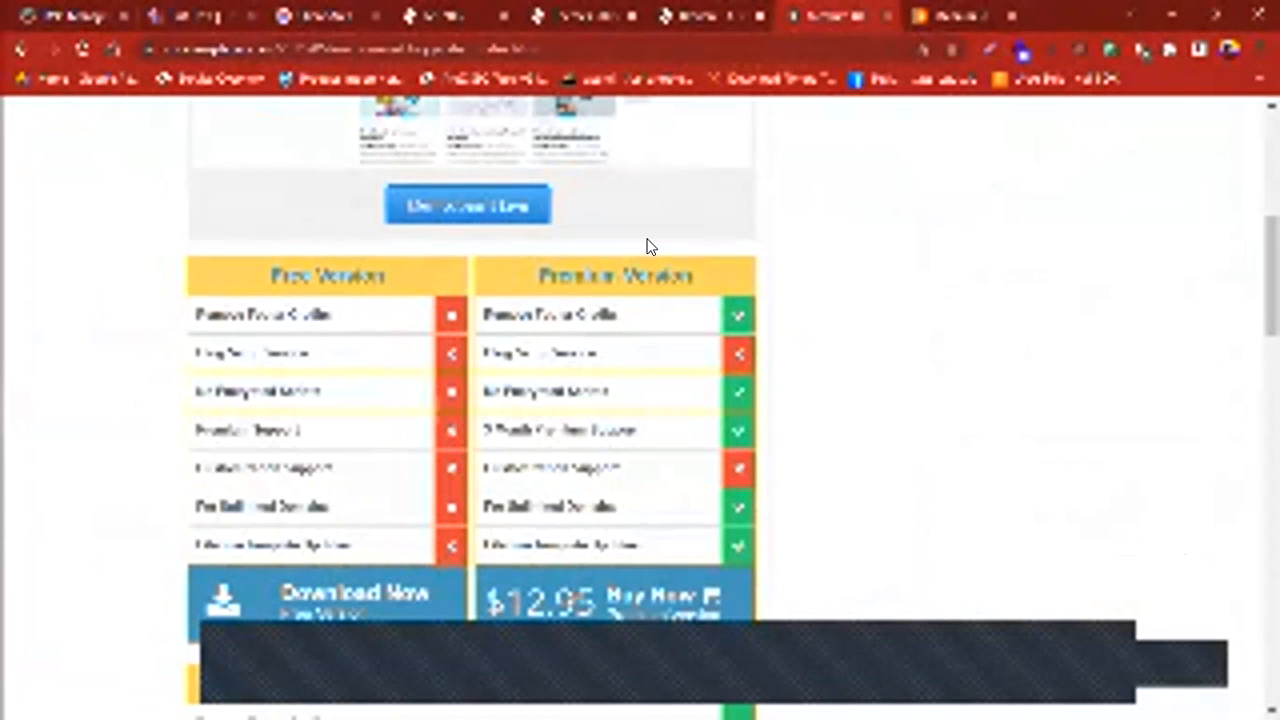
click(965, 15)
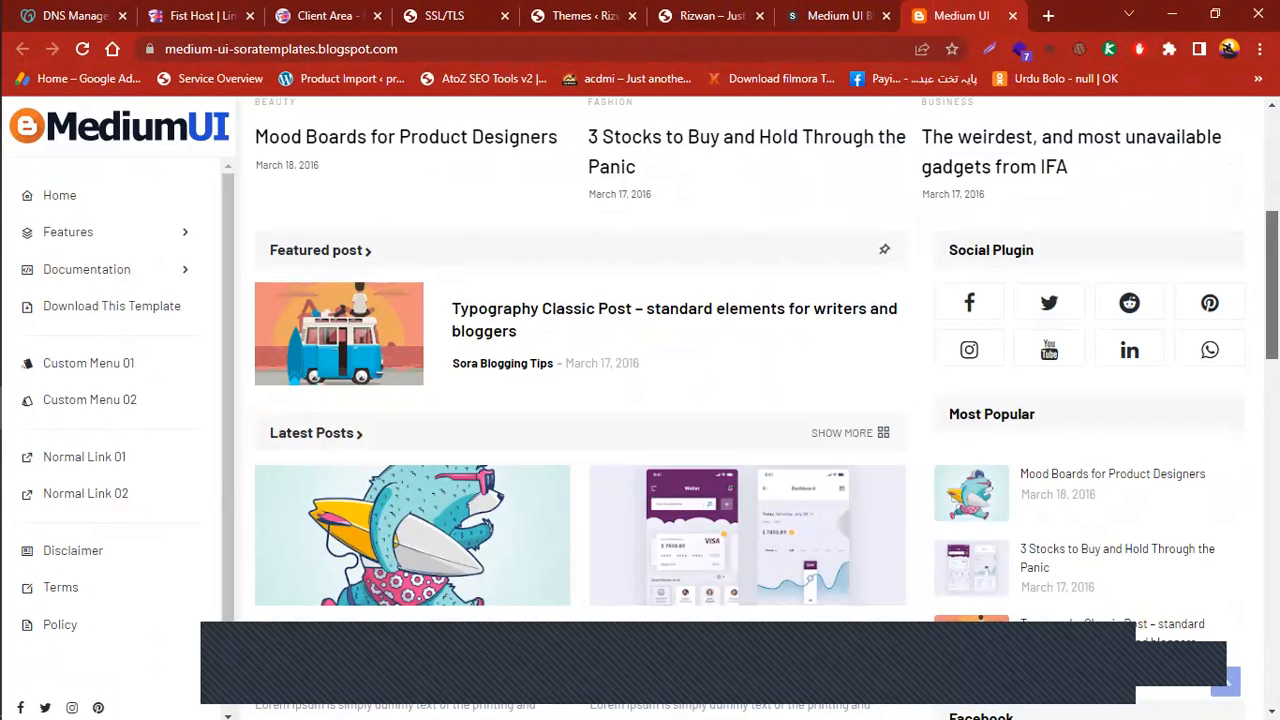
scroll(624, 184, up, 4)
Compare the Medium UI template's Free, Premium and $29.95 Extended version tables, ending back at the top
click(820, 10)
drag(1271, 270, 1260, 170)
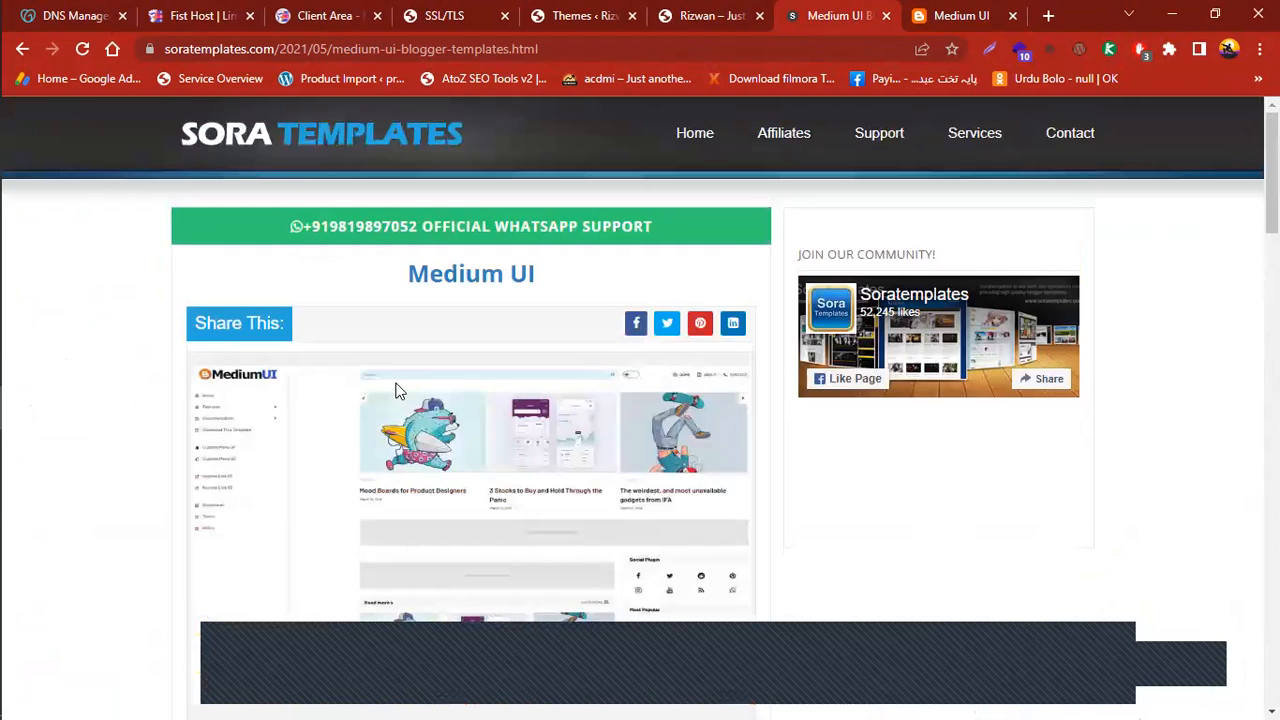
scroll(514, 346, down, 1)
scroll(640, 400, up, 1)
scroll(640, 400, down, 15)
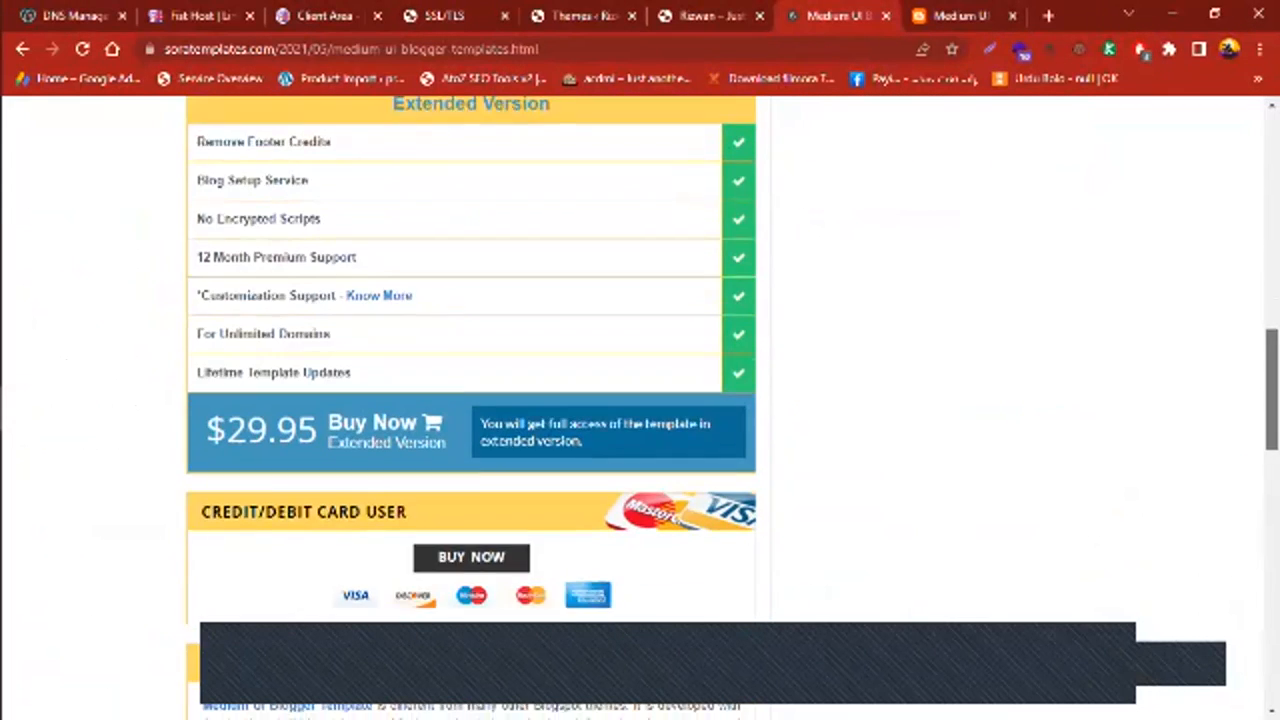
scroll(840, 463, down, 1)
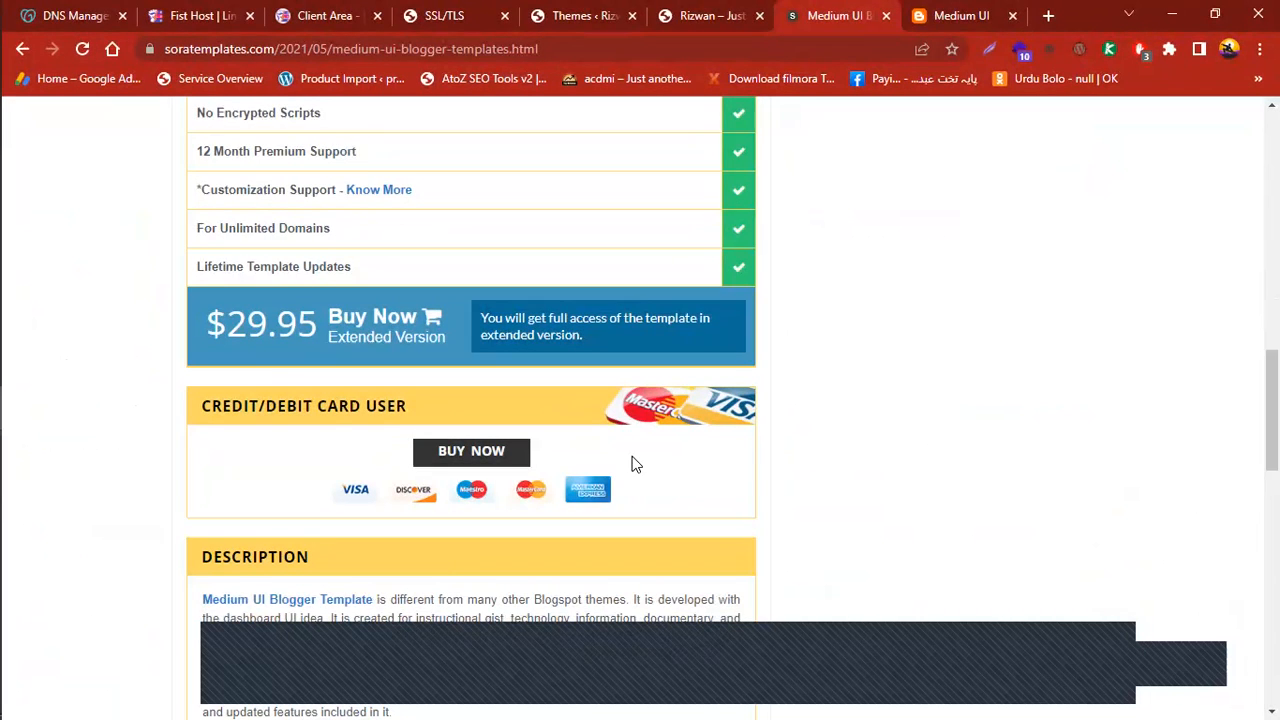
scroll(633, 463, up, 20)
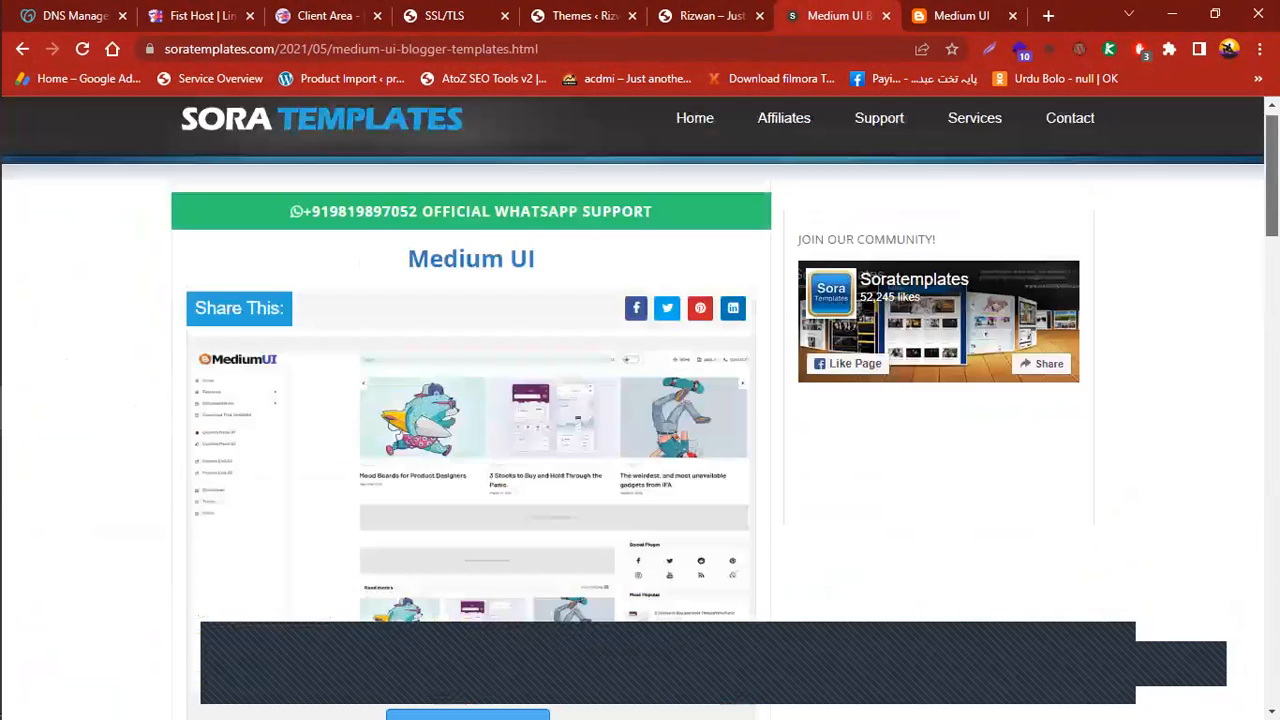
scroll(640, 400, down, 10)
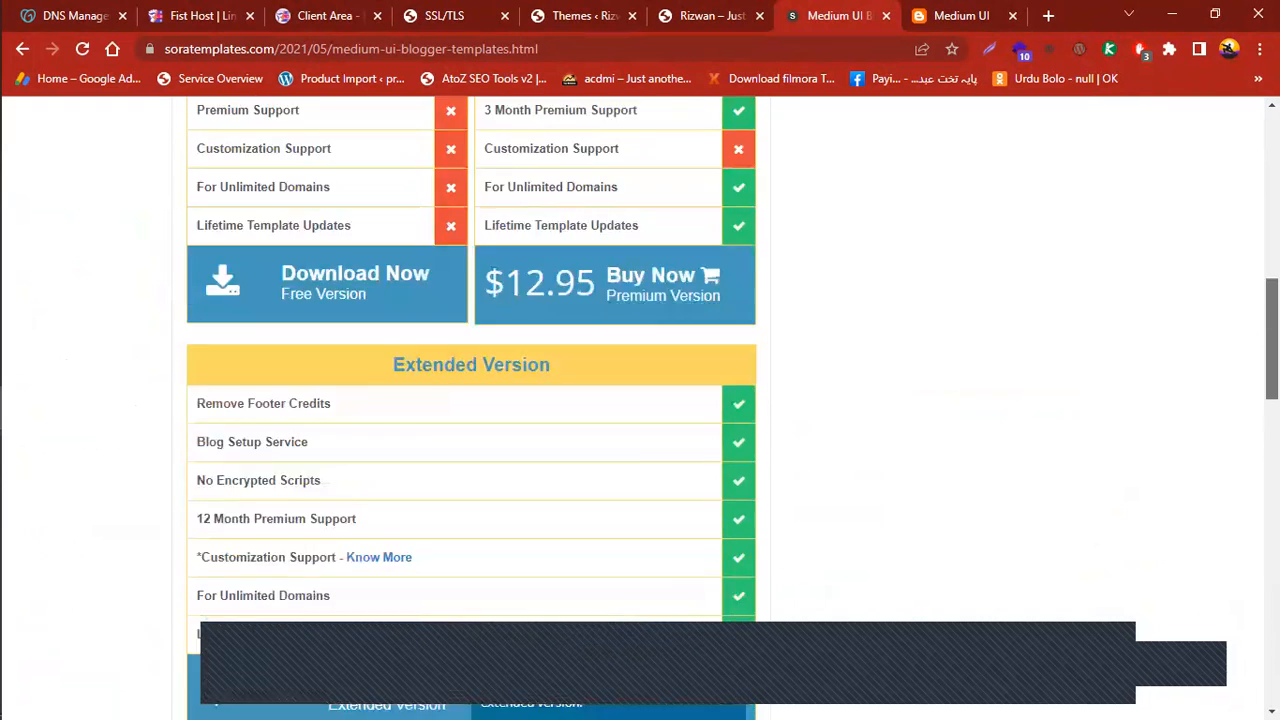
scroll(1207, 211, down, 6)
scroll(1207, 211, up, 10)
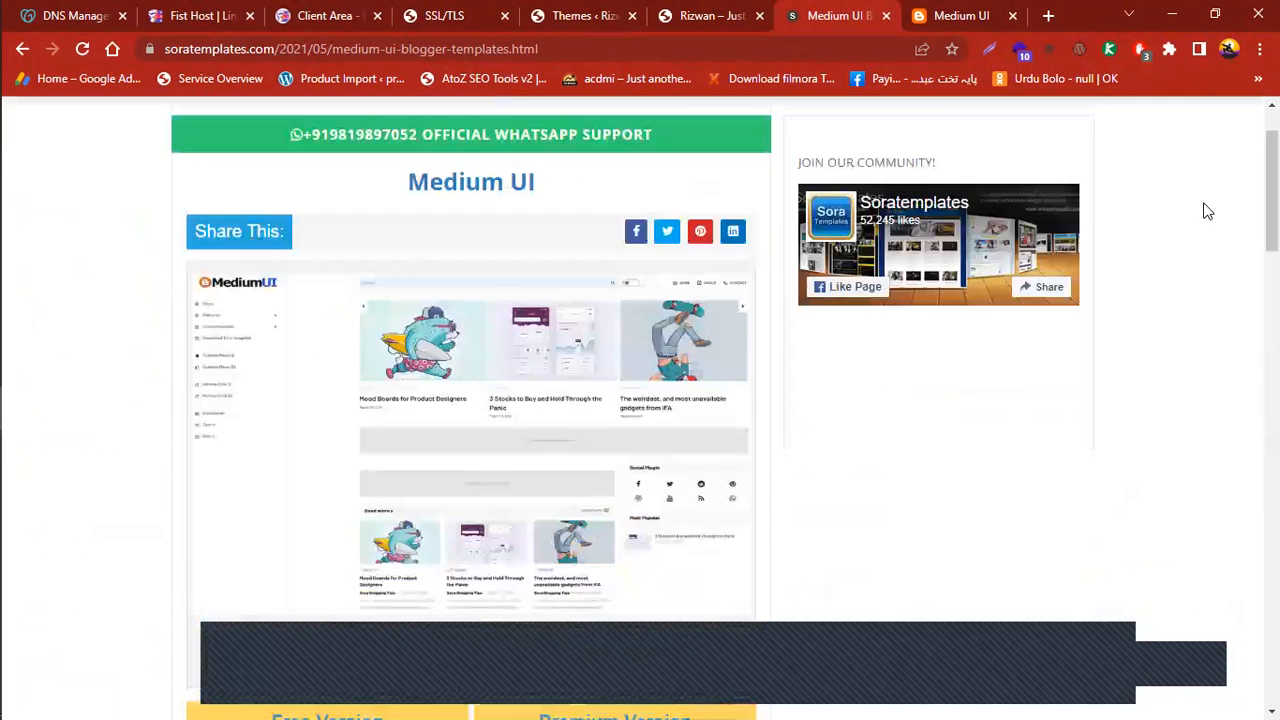
scroll(640, 400, up, 1)
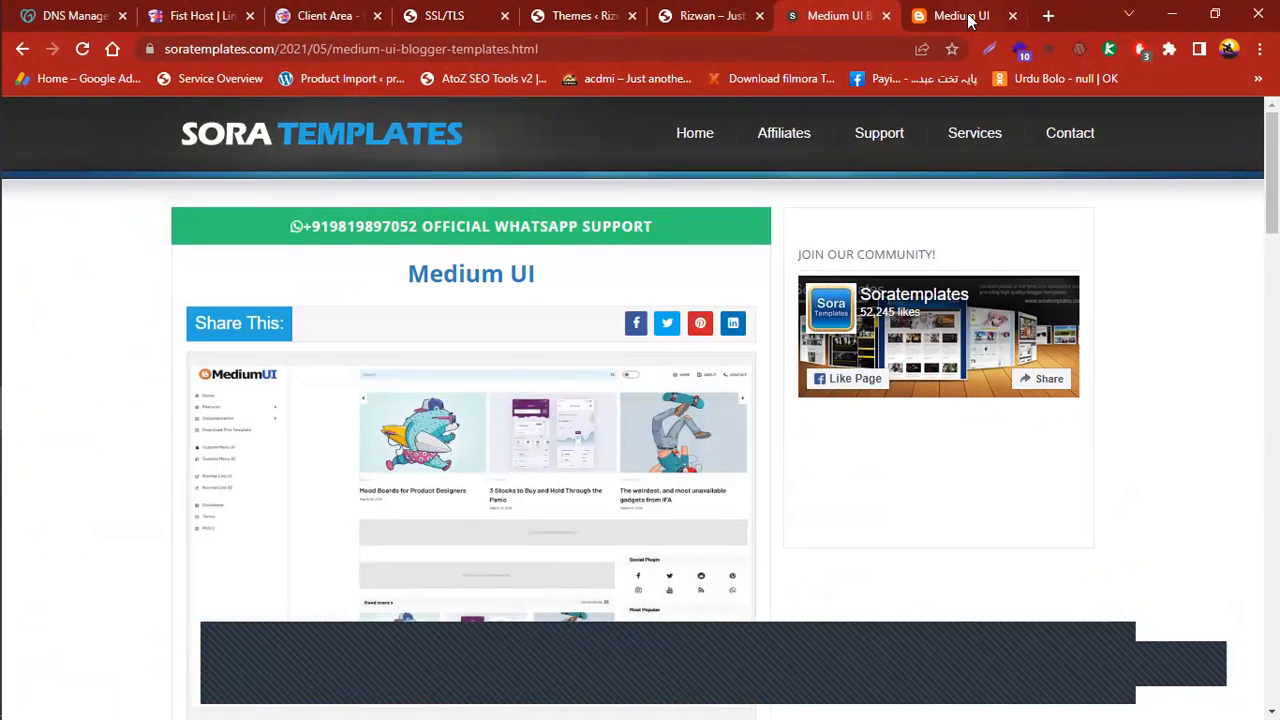
Google 'blogger' in a new tab and open the Blogger.com site from the results
click(968, 20)
click(1048, 16)
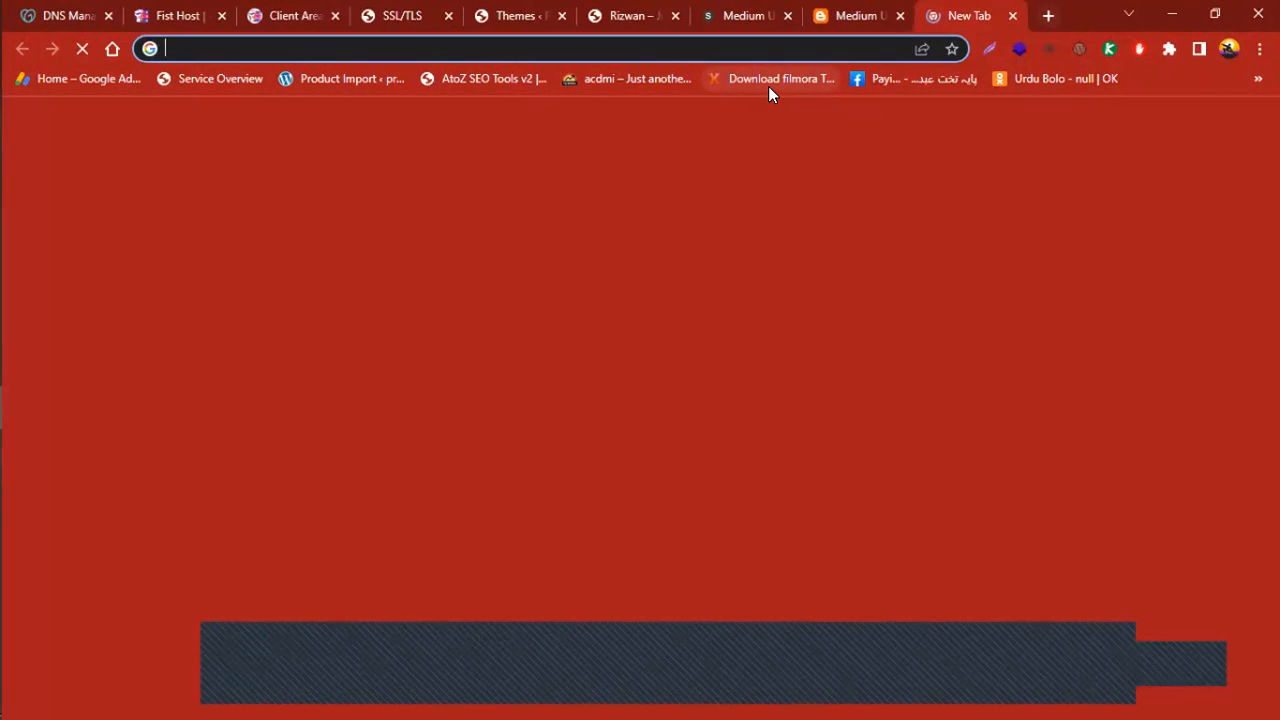
text(blogger)
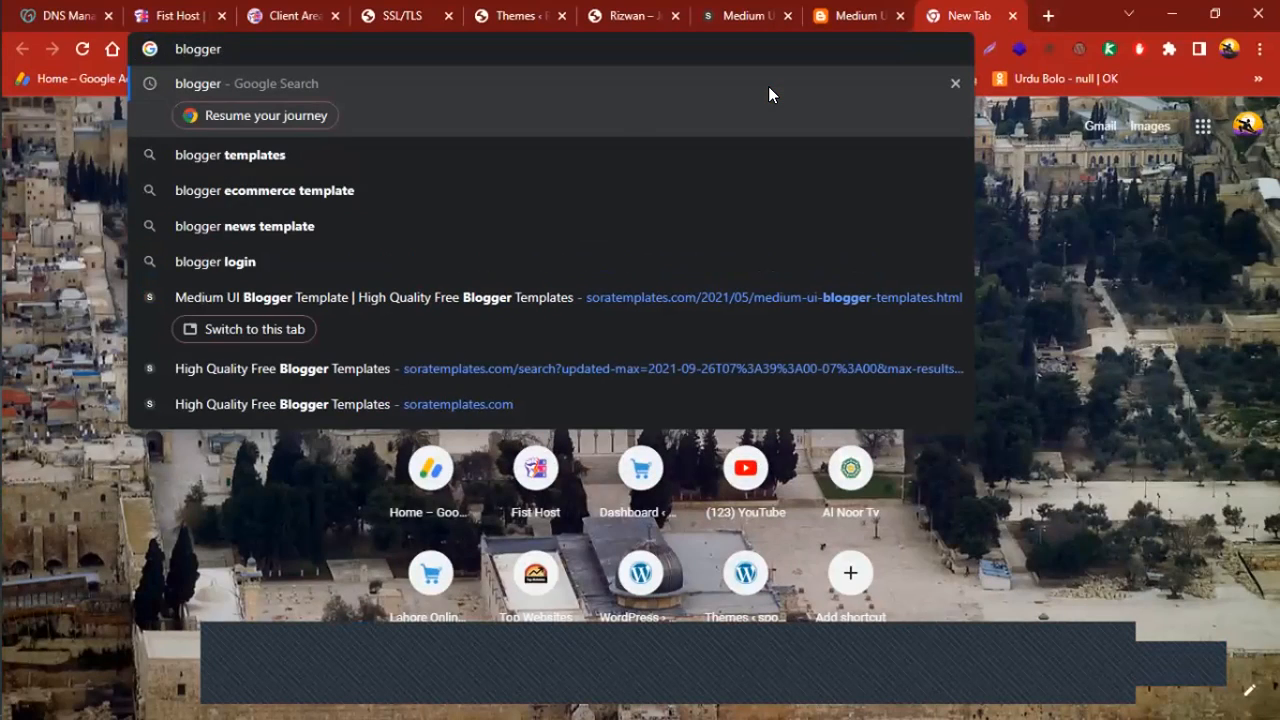
key(Return)
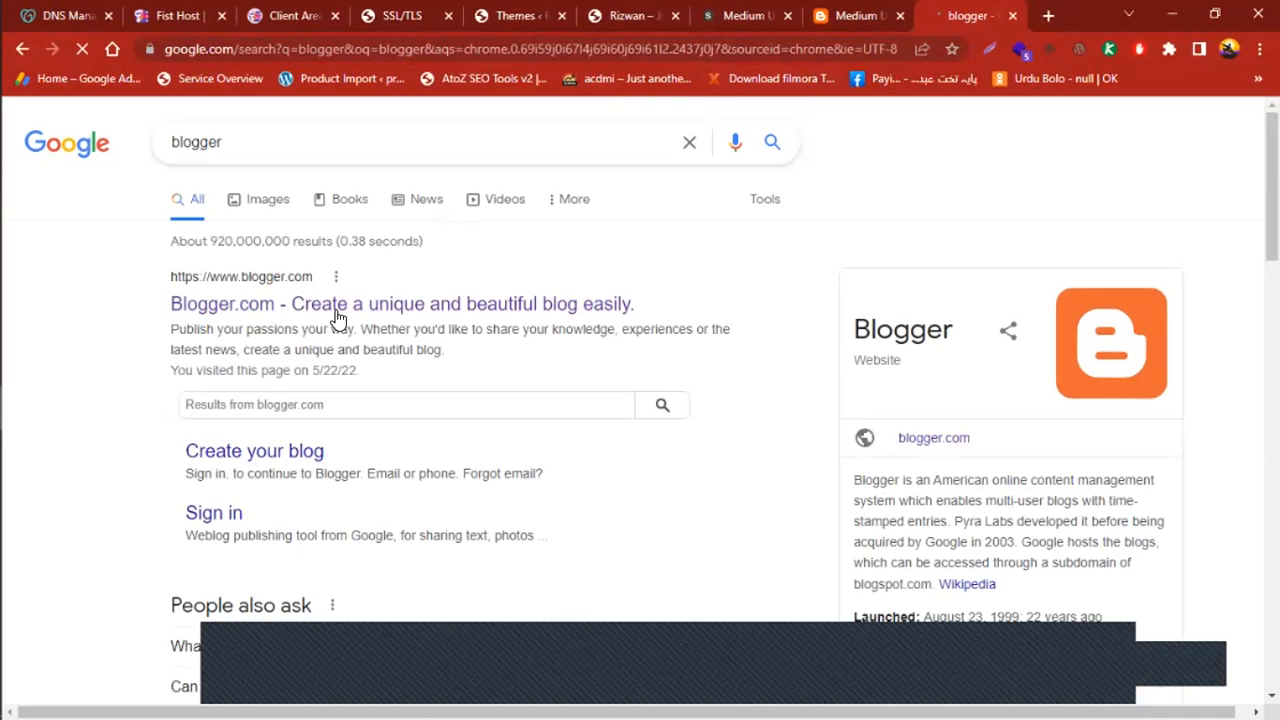
click(309, 311)
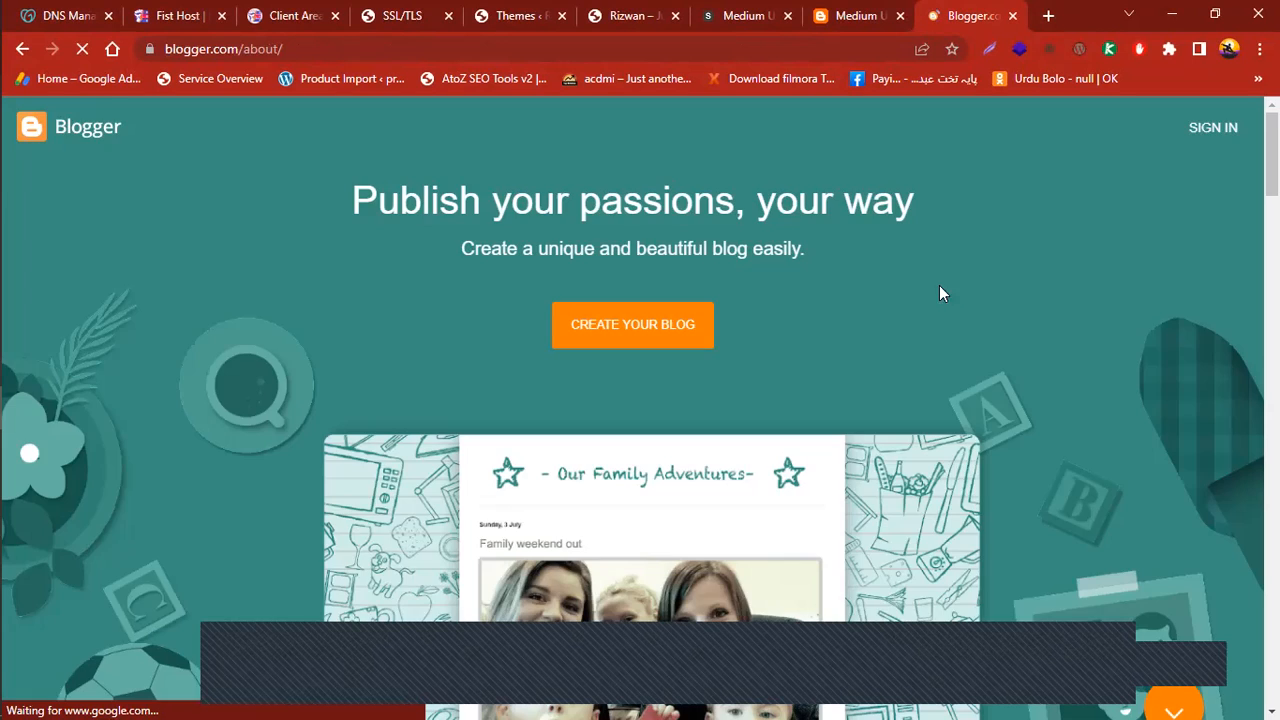
Look through Blogger's 'Publish your passions, your way' about page features and return to the top
scroll(640, 400, down, 20)
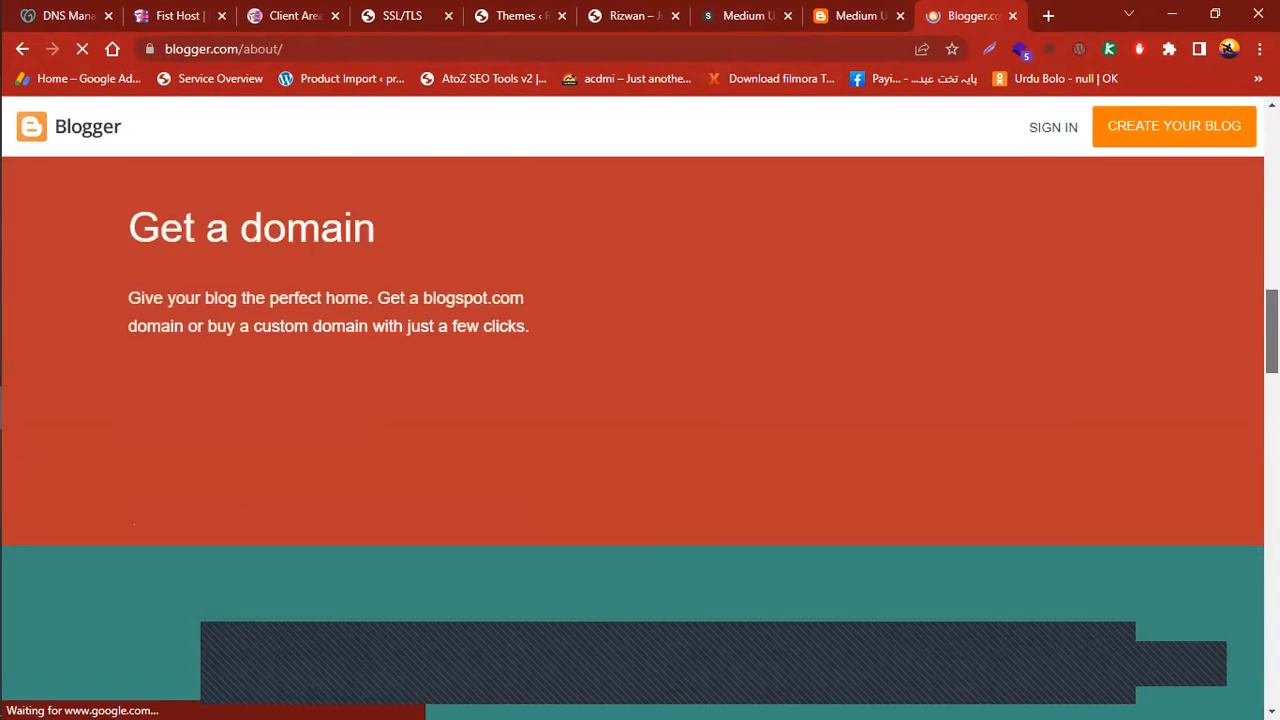
scroll(640, 400, down, 1)
scroll(640, 400, down, 10)
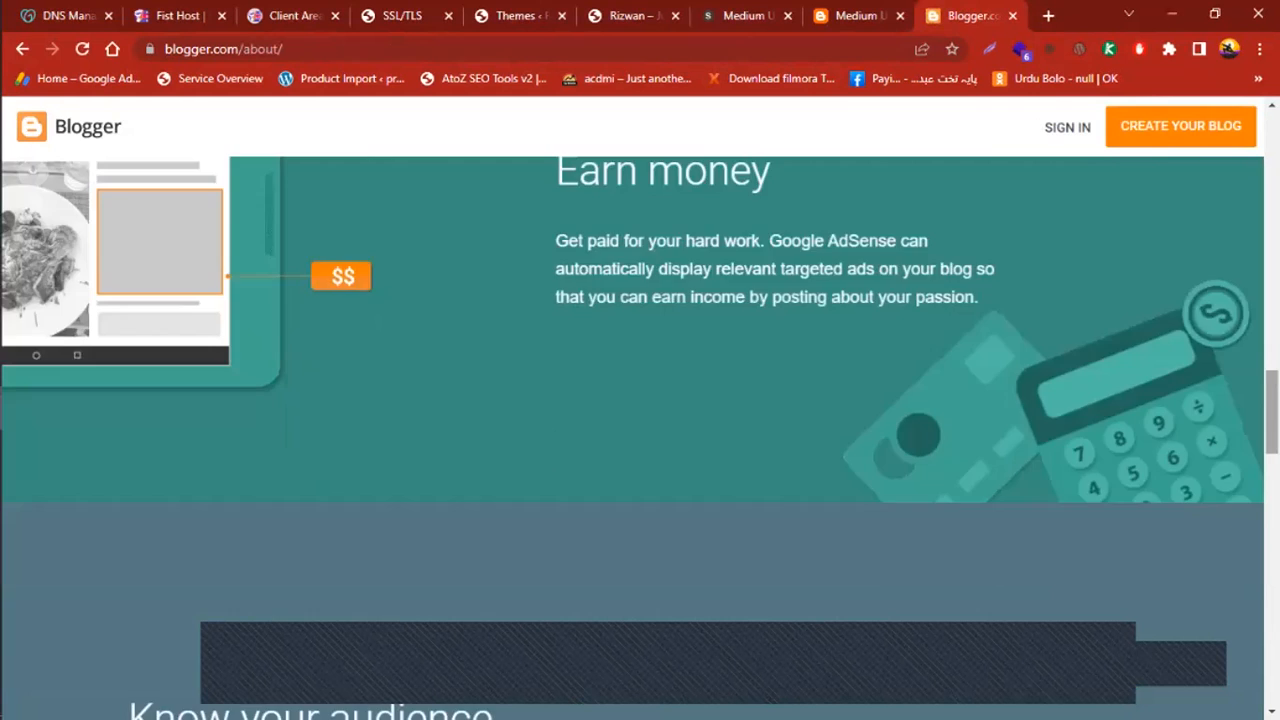
scroll(640, 400, down, 12)
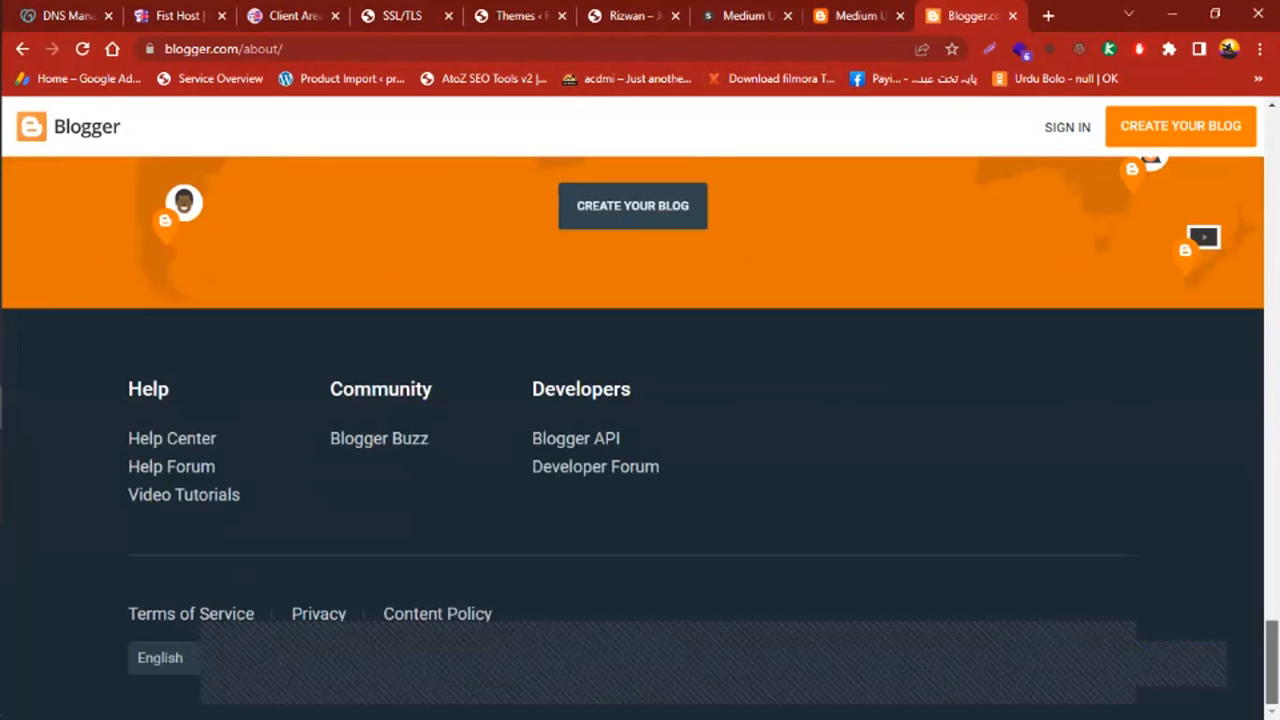
scroll(640, 400, up, 20)
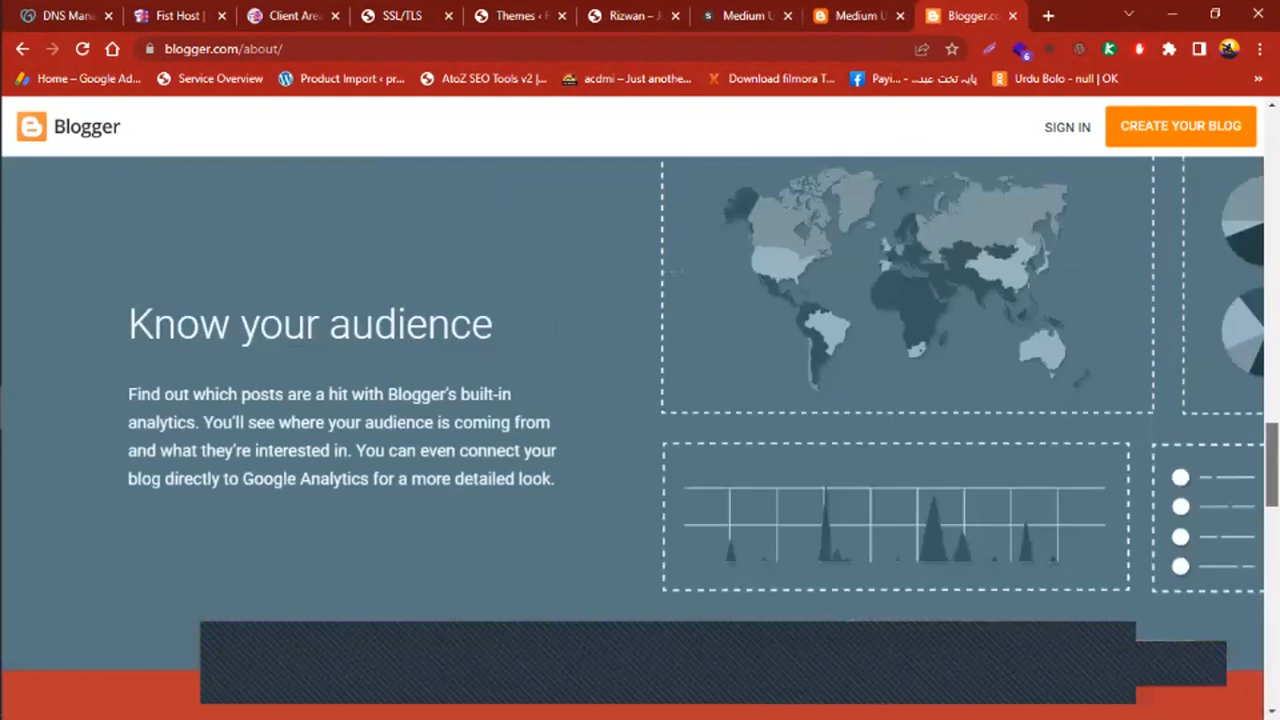
scroll(640, 400, up, 5)
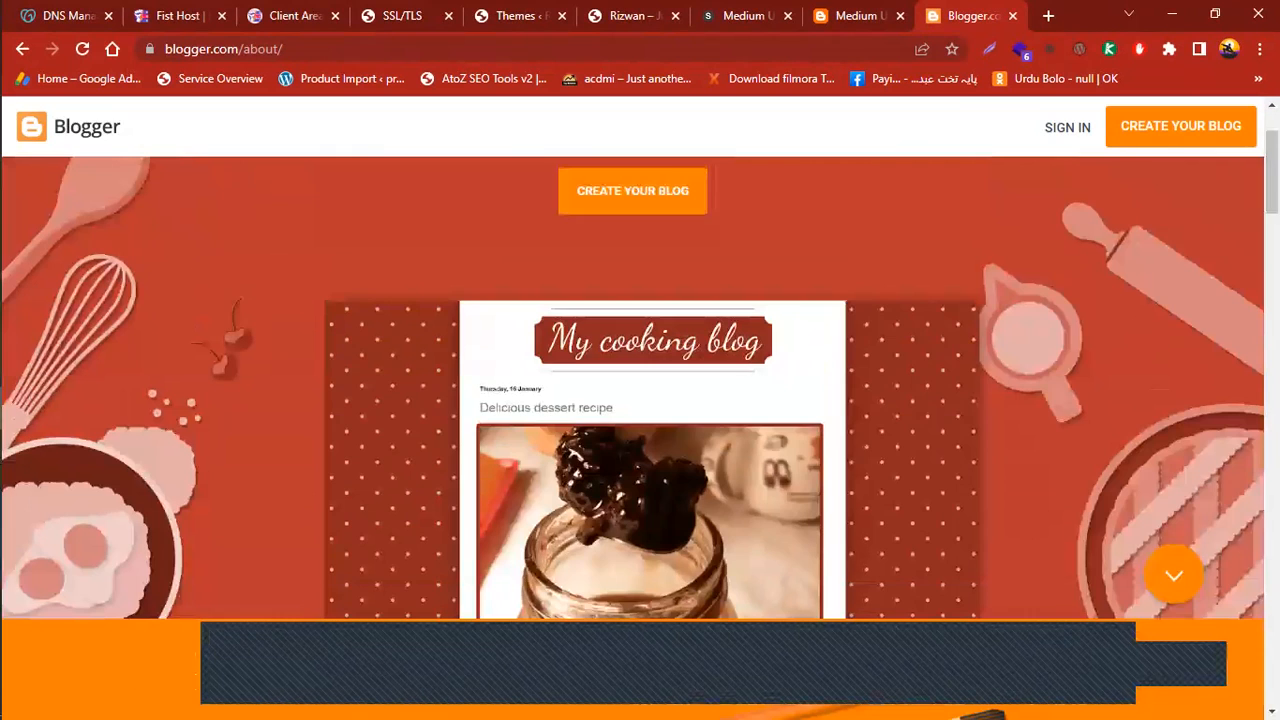
scroll(640, 400, up, 3)
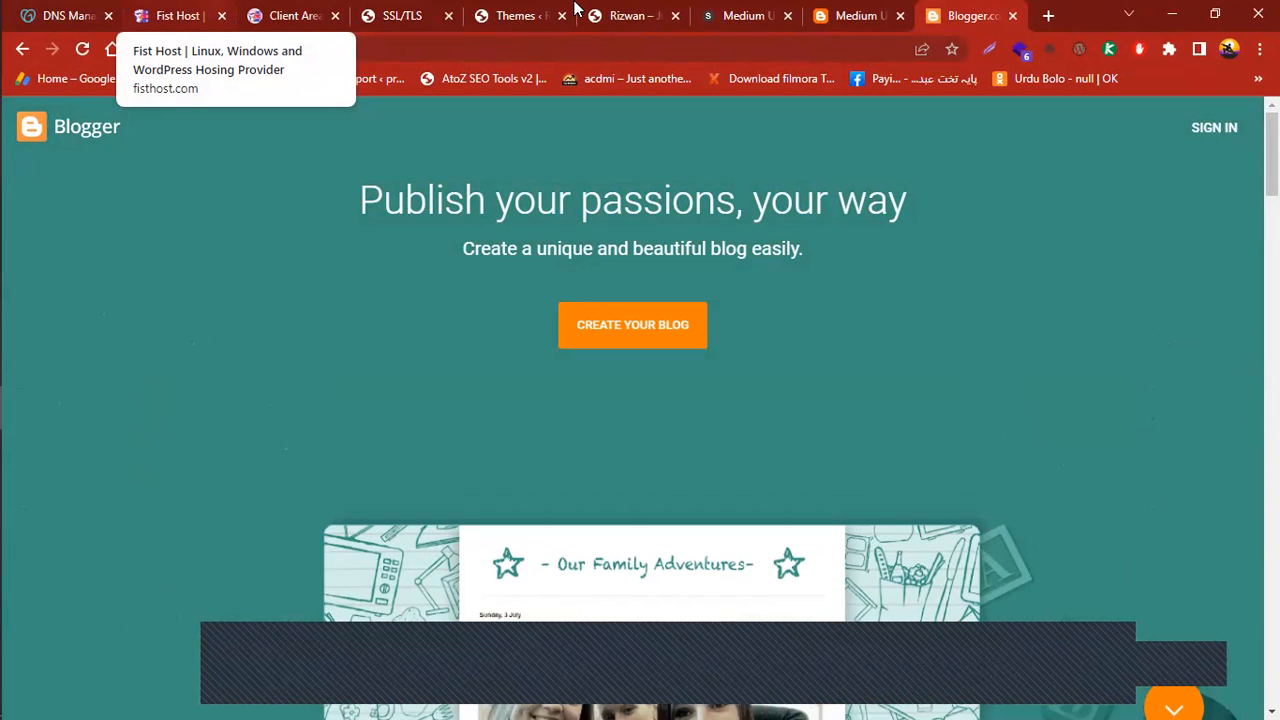
Check the Medium UI demo, review its pricing and Template Features tables, then return to rizwan-world.com
click(851, 17)
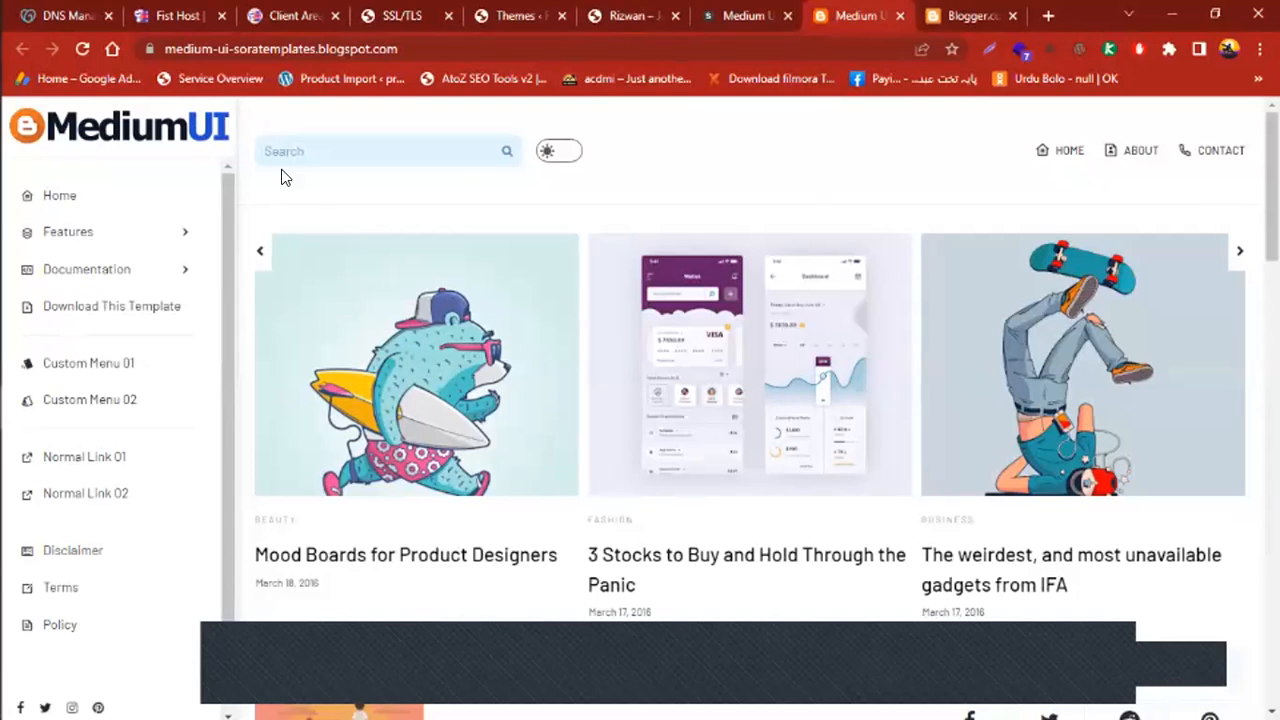
click(761, 20)
scroll(310, 515, down, 4)
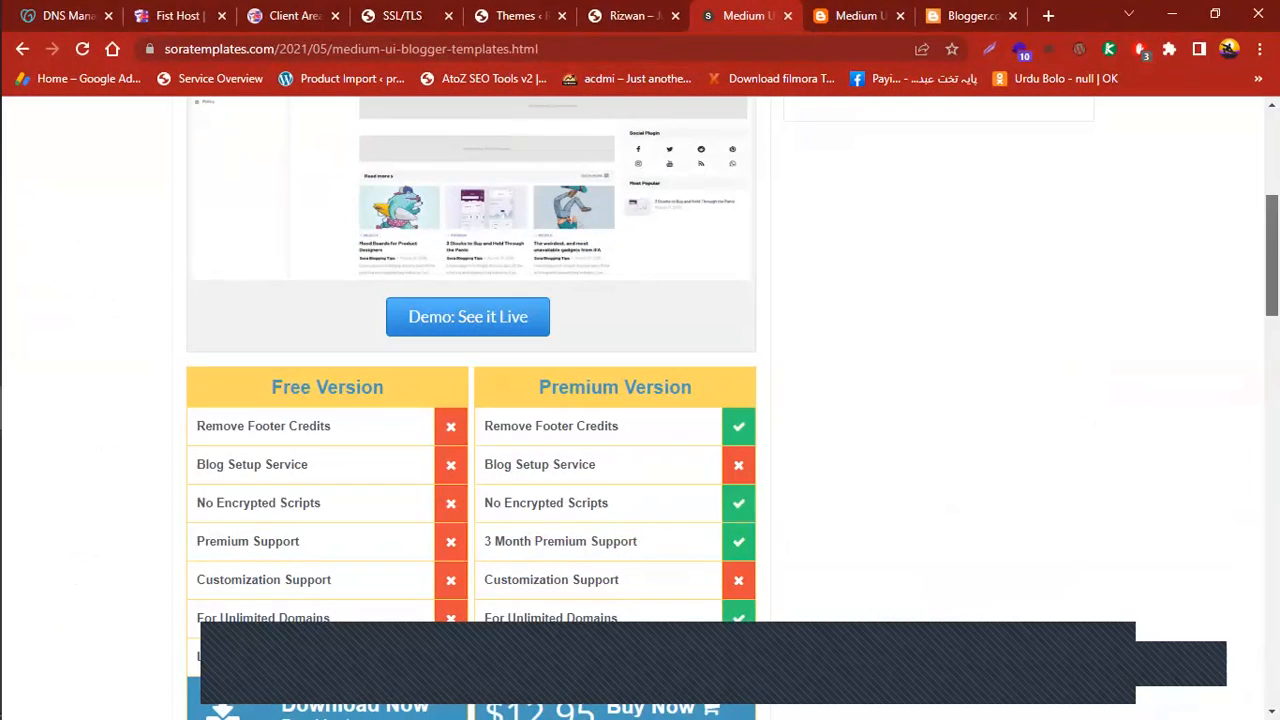
drag(1272, 255, 1272, 412)
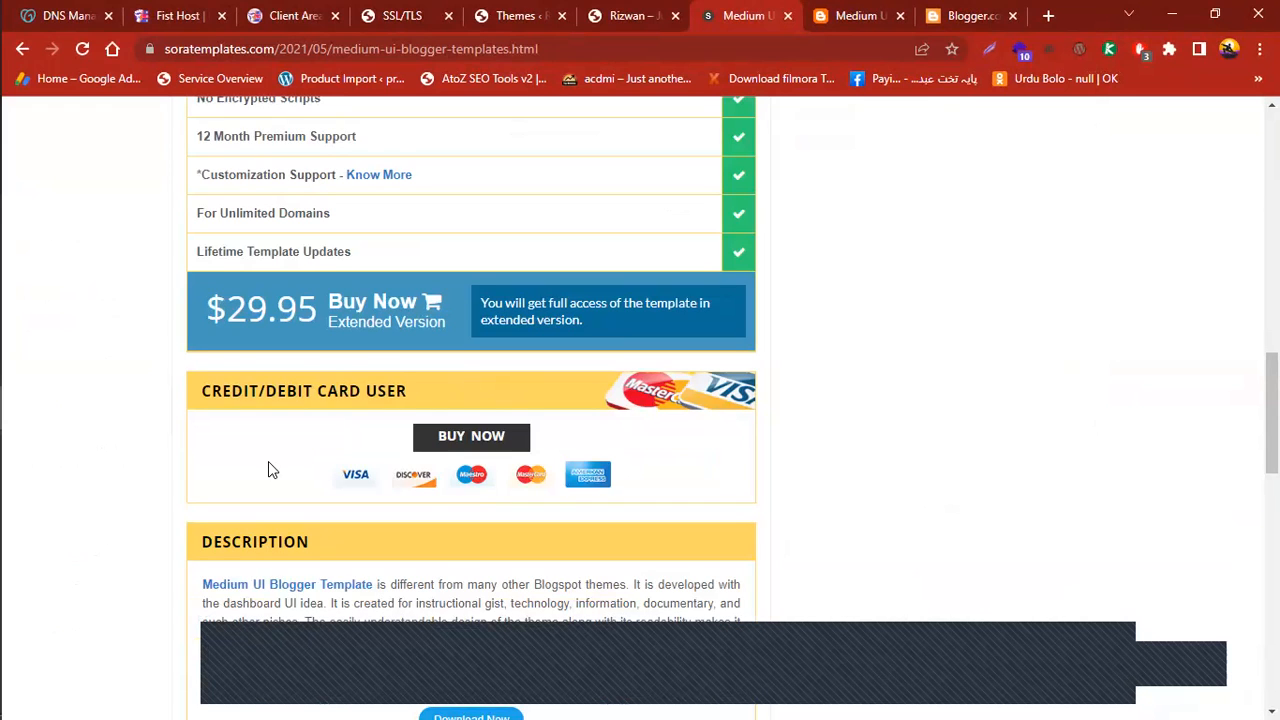
scroll(929, 493, down, 5)
scroll(914, 479, down, 7)
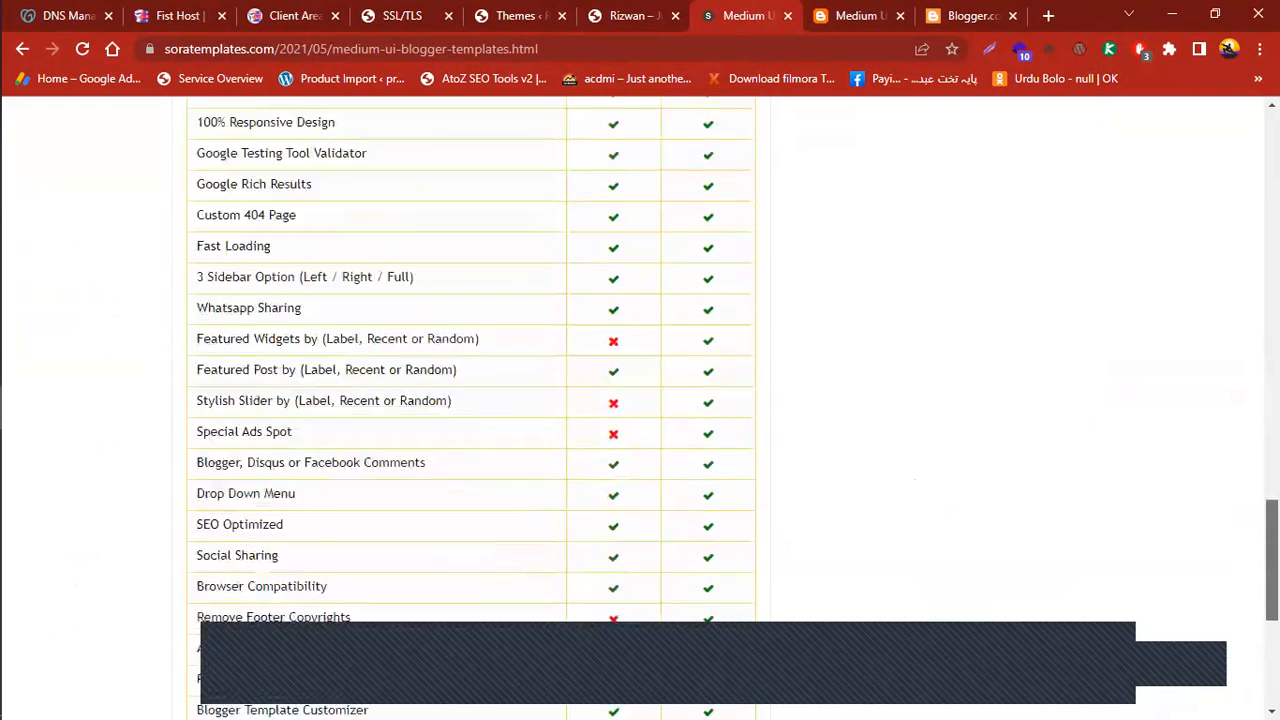
scroll(914, 479, up, 20)
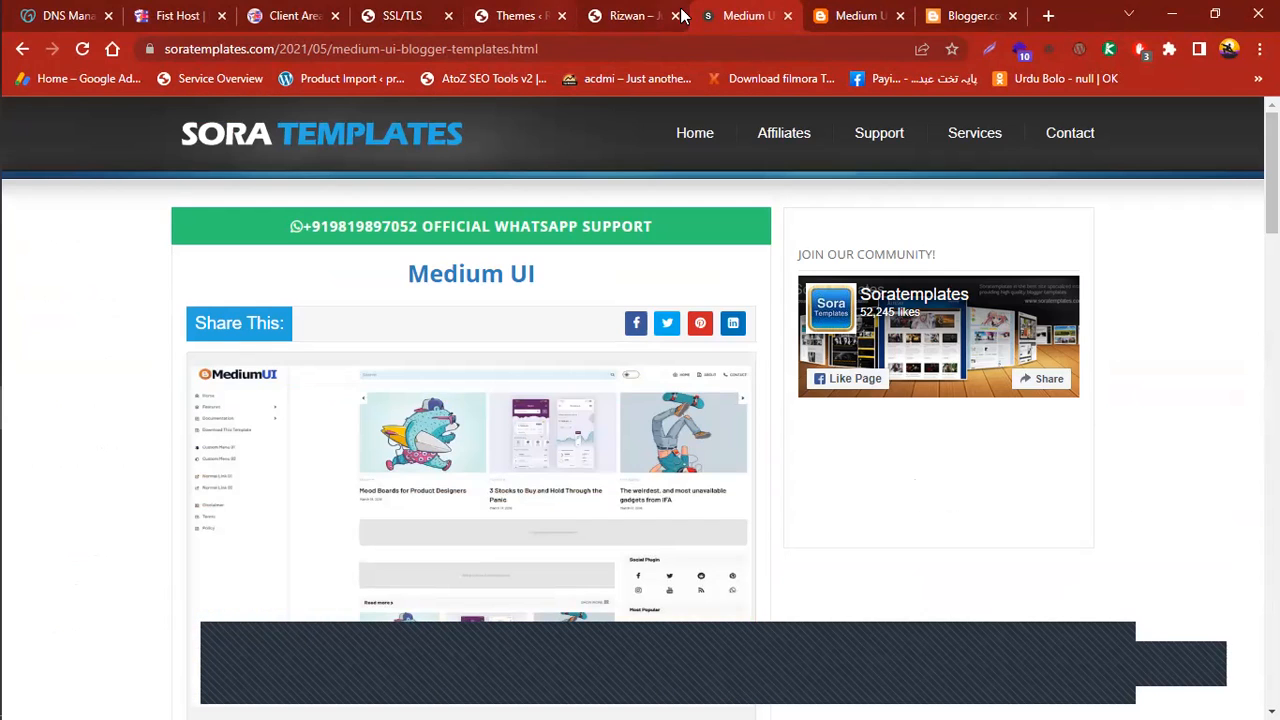
click(634, 15)
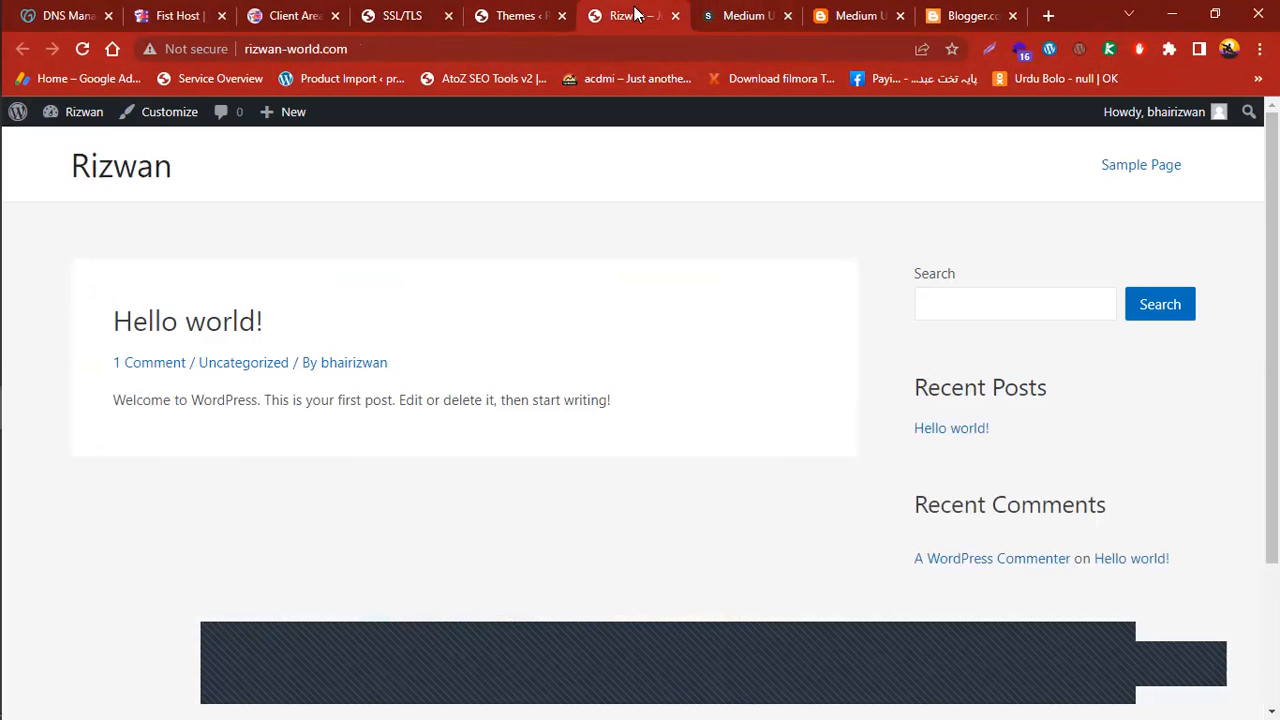
Glance over the rizwan-world.com home page, then scroll the Sora Templates Medium UI page again
scroll(1243, 200, down, 1)
scroll(1243, 200, up, 1)
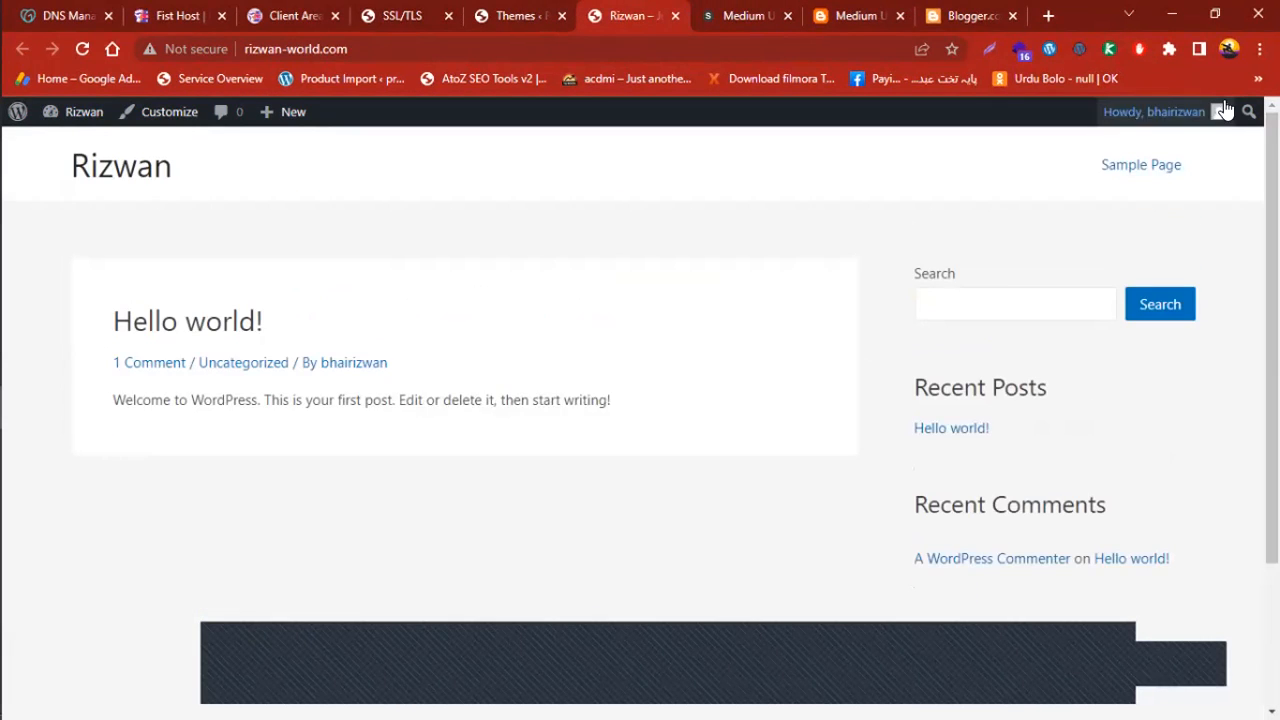
click(966, 12)
click(866, 8)
click(755, 8)
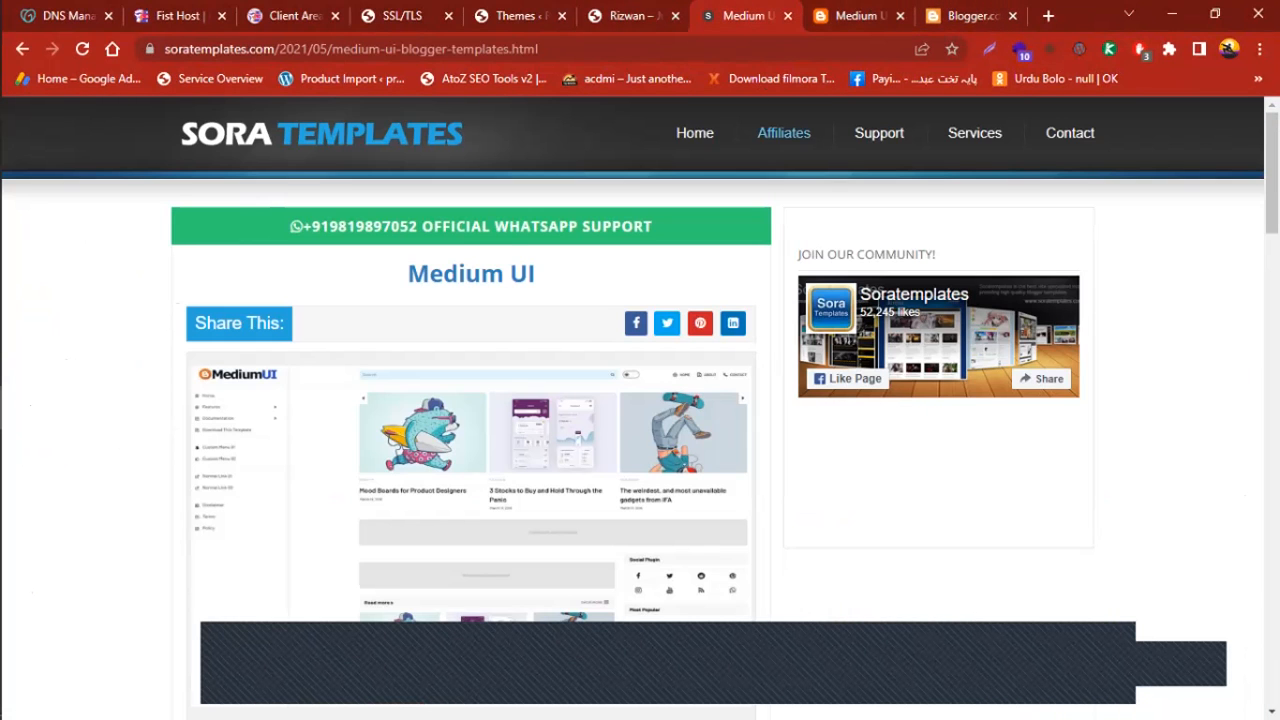
scroll(640, 400, down, 3)
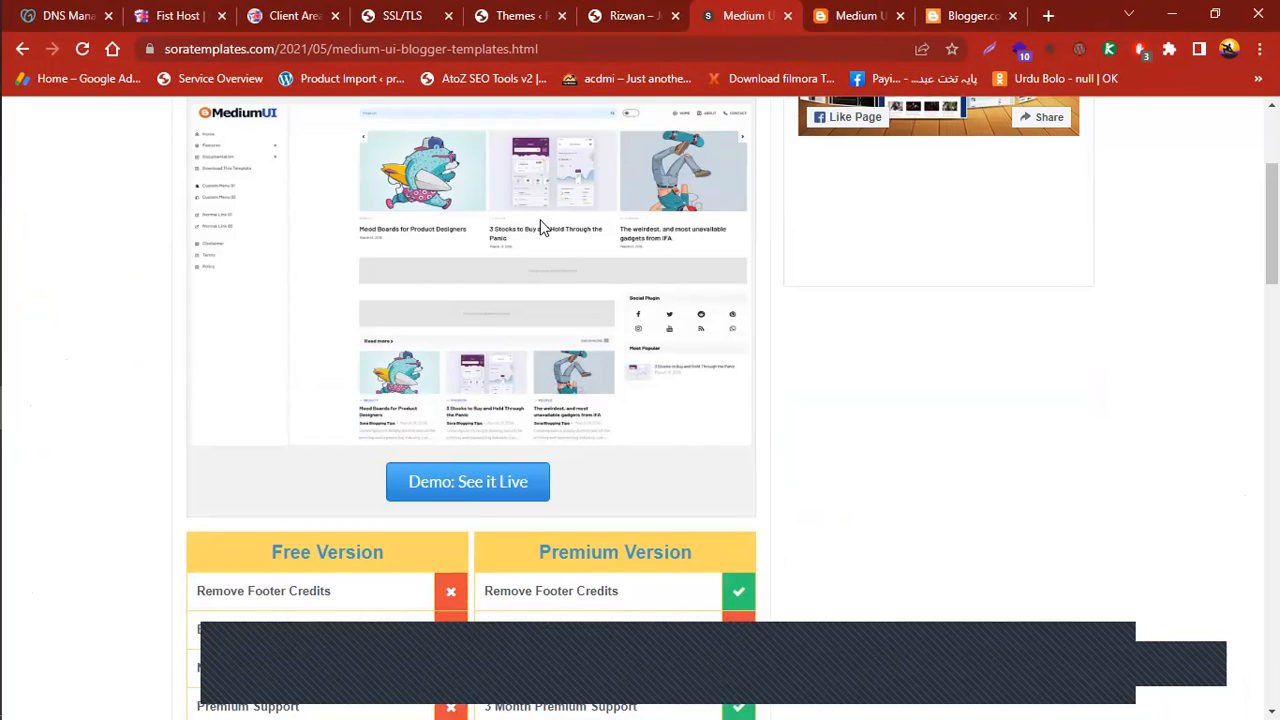
drag(1272, 225, 1272, 162)
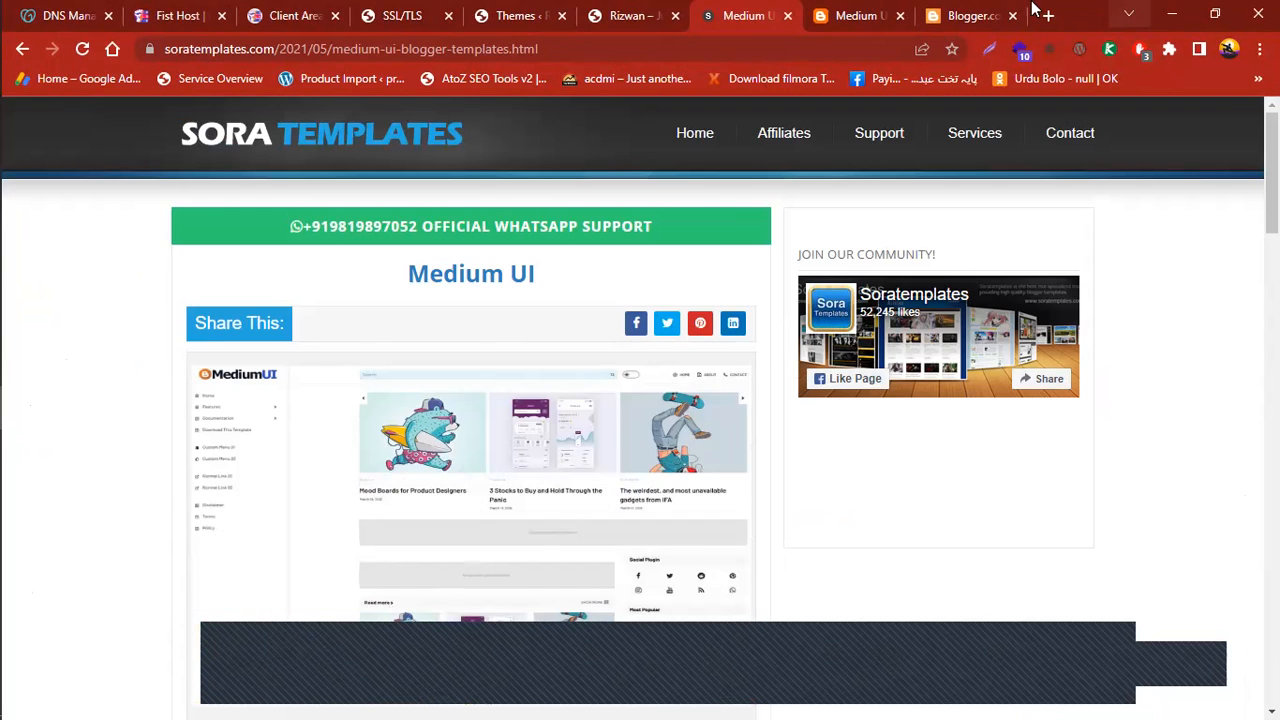
Return to Blogger's About page and glance at its Technology News theme preview
key(ctrl+Tab)
key(ctrl+Tab)
scroll(640, 400, down, 3)
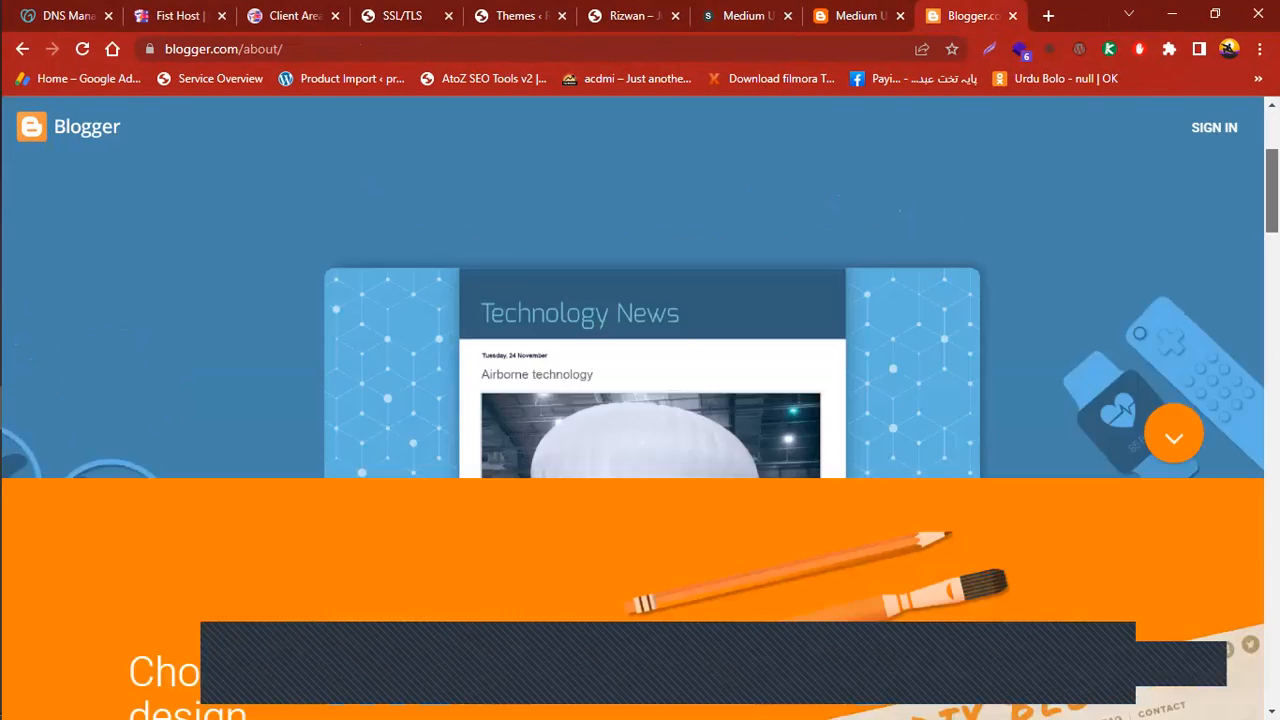
scroll(446, 351, up, 3)
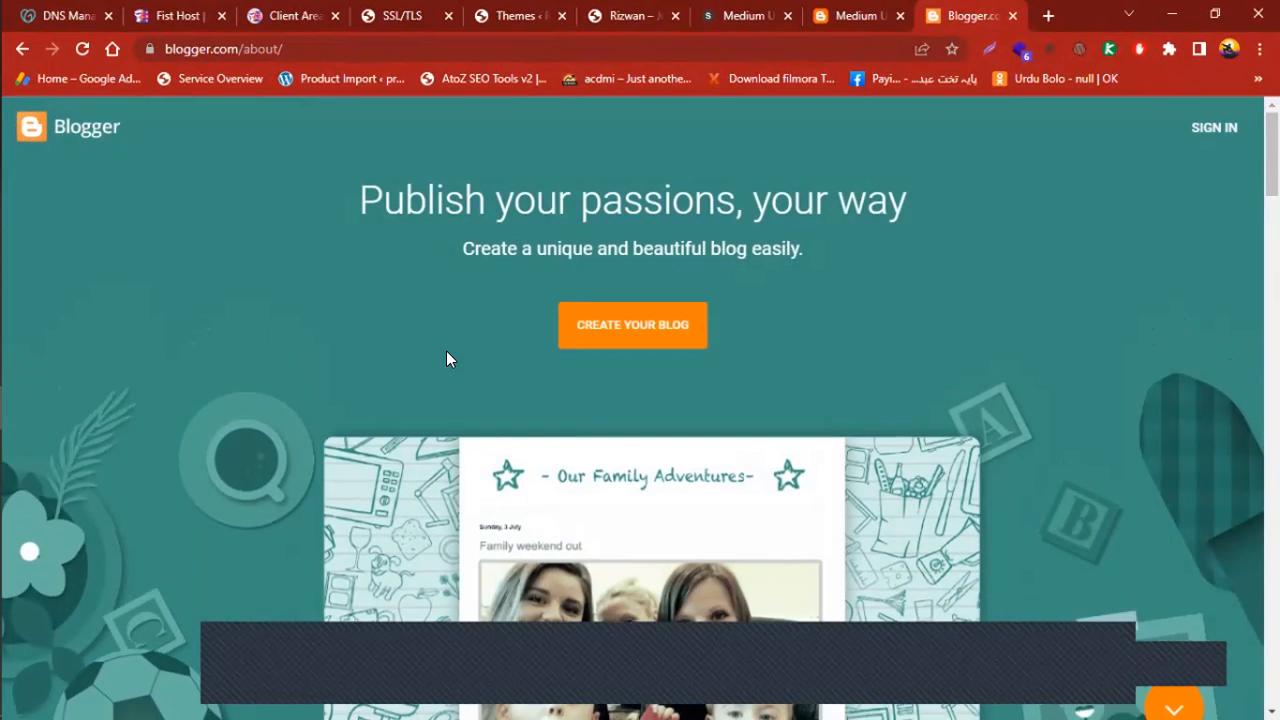